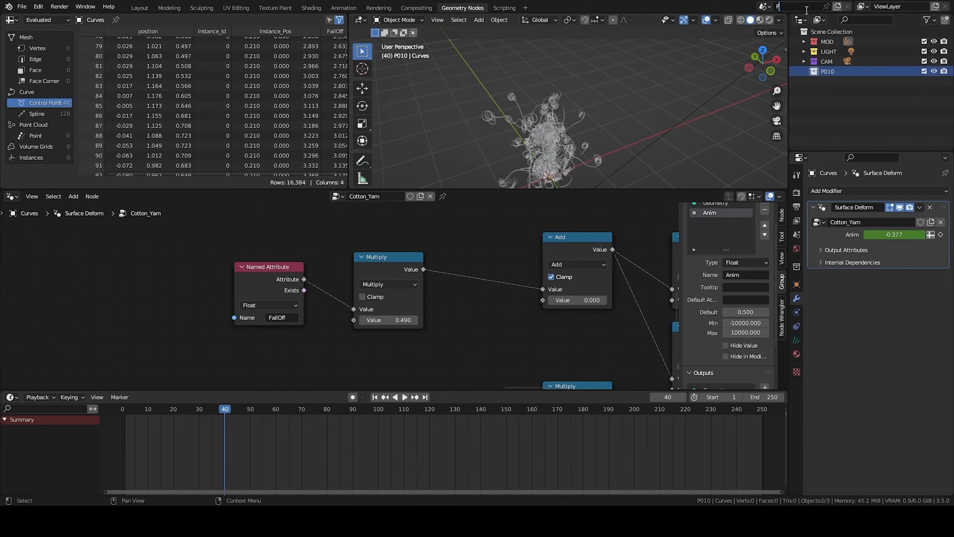
- Save the file and create a new scene P020 that shares the P010 collection
{"action": "left_click", "coordinate": [826, 42]}
{"action": "left_click_drag", "start_coordinate": [833, 64], "coordinate": [831, 74]}
{"action": "key", "text": "ctrl+s"}
{"action": "left_click", "coordinate": [837, 7]}
{"action": "left_click", "coordinate": [768, 41]}
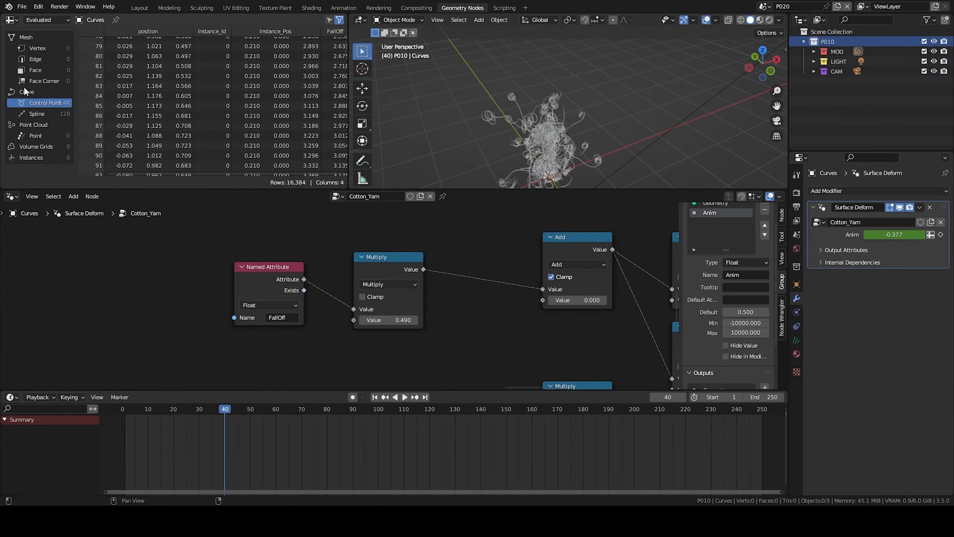
- Switch the outliner to Blender File view and delete the unused P020 collection
{"action": "left_click", "coordinate": [11, 19]}
{"action": "left_click", "coordinate": [301, 46]}
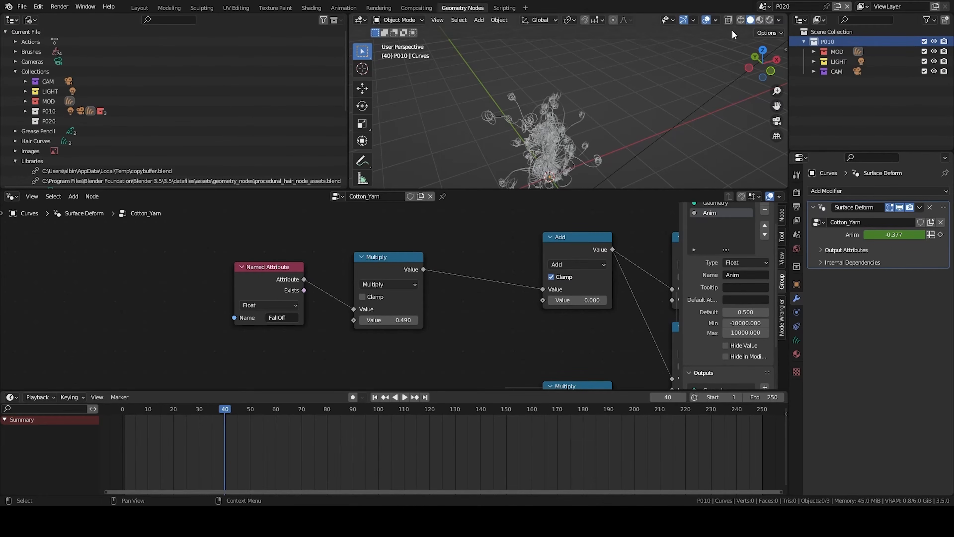
{"action": "left_click", "coordinate": [49, 121]}
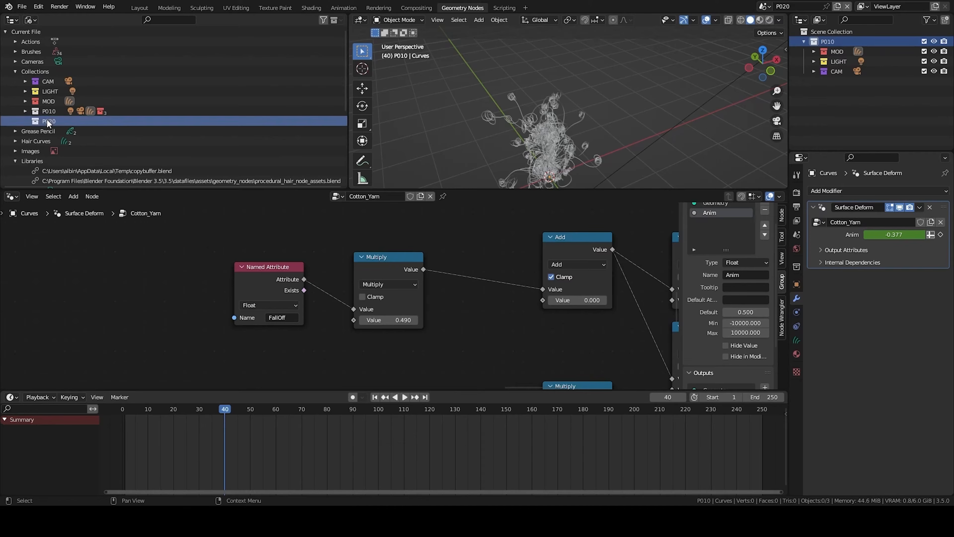
{"action": "key", "text": "Delete"}
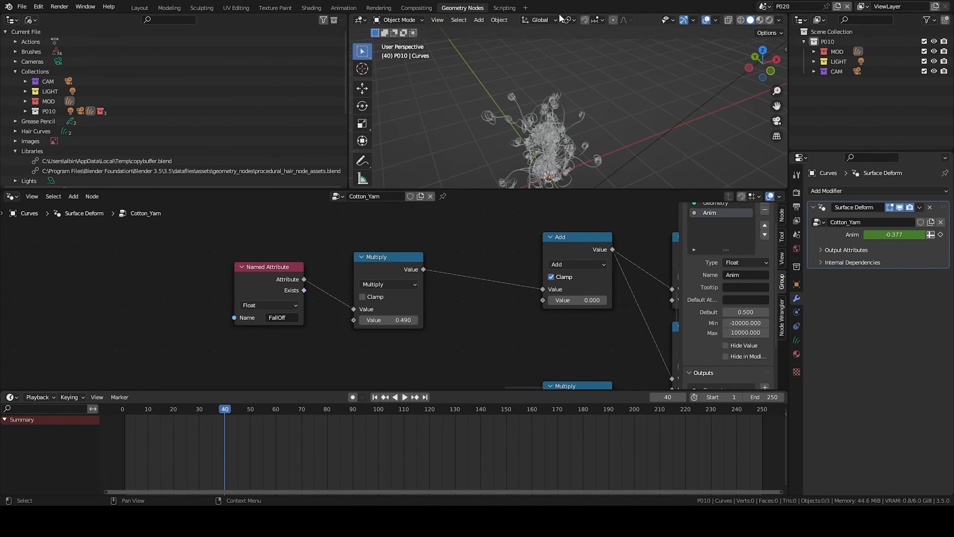
- Duplicate the P010 collection in scene P020 and unlink the original collection from that scene
{"action": "right_click", "coordinate": [829, 41]}
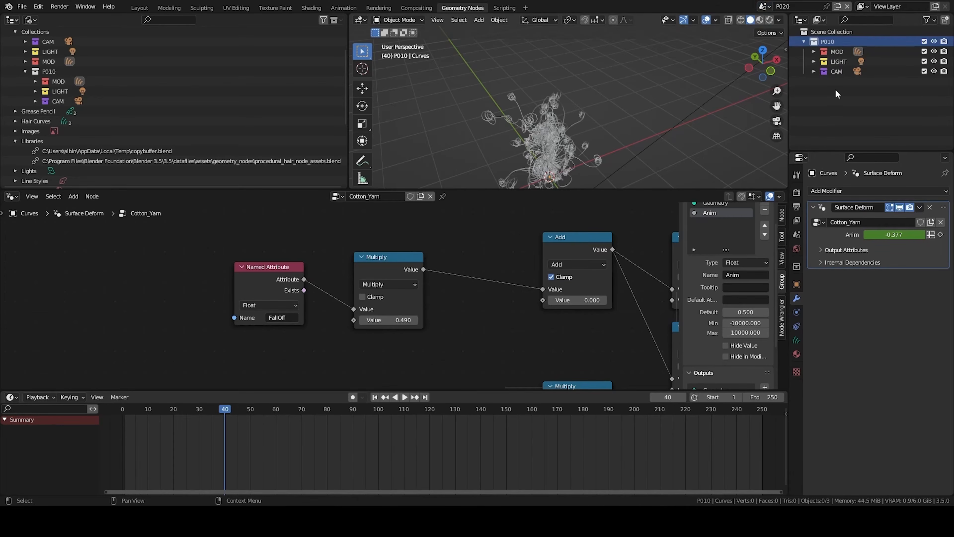
{"action": "right_click", "coordinate": [830, 44]}
{"action": "left_click", "coordinate": [830, 37]}
{"action": "right_click", "coordinate": [826, 40]}
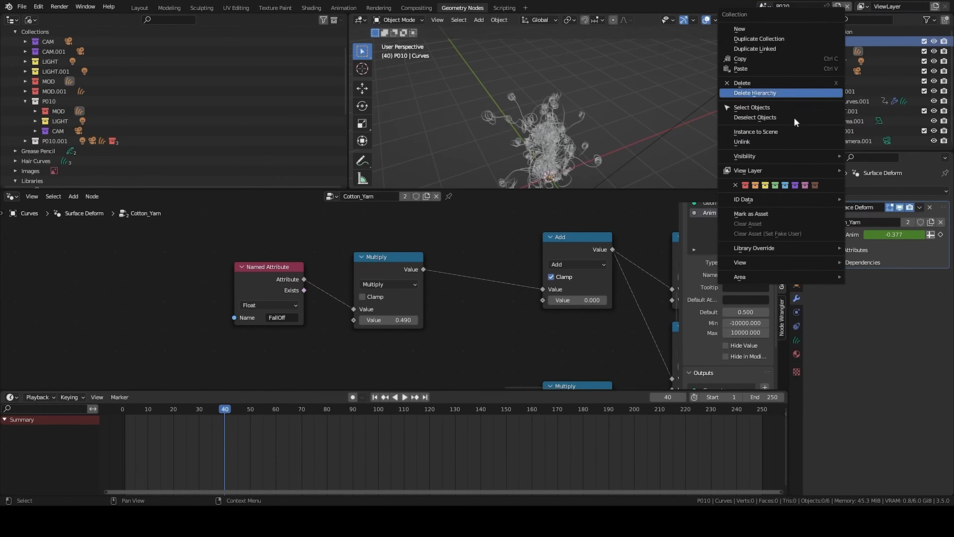
{"action": "left_click", "coordinate": [771, 142]}
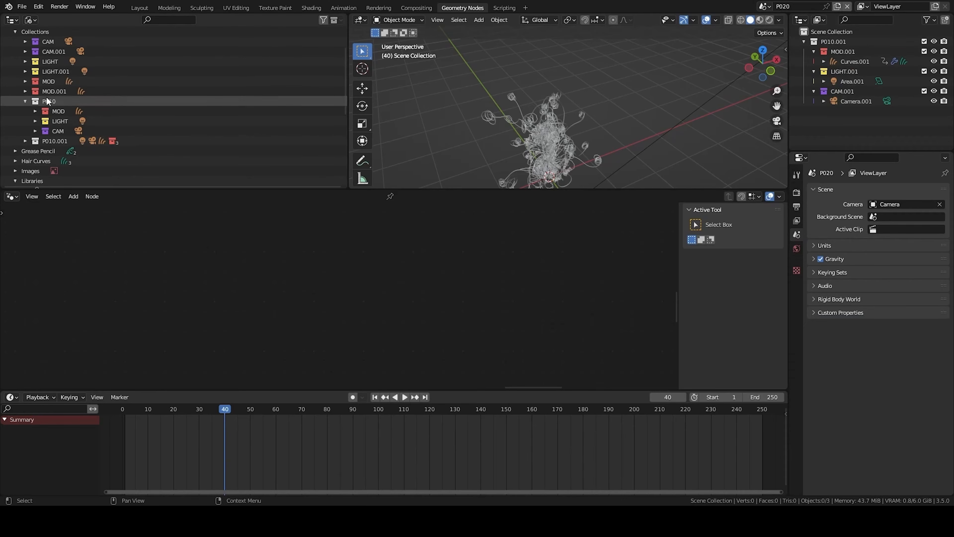
- Switch to scene P010 to compare, then return to scene P020
{"action": "left_click", "coordinate": [26, 101]}
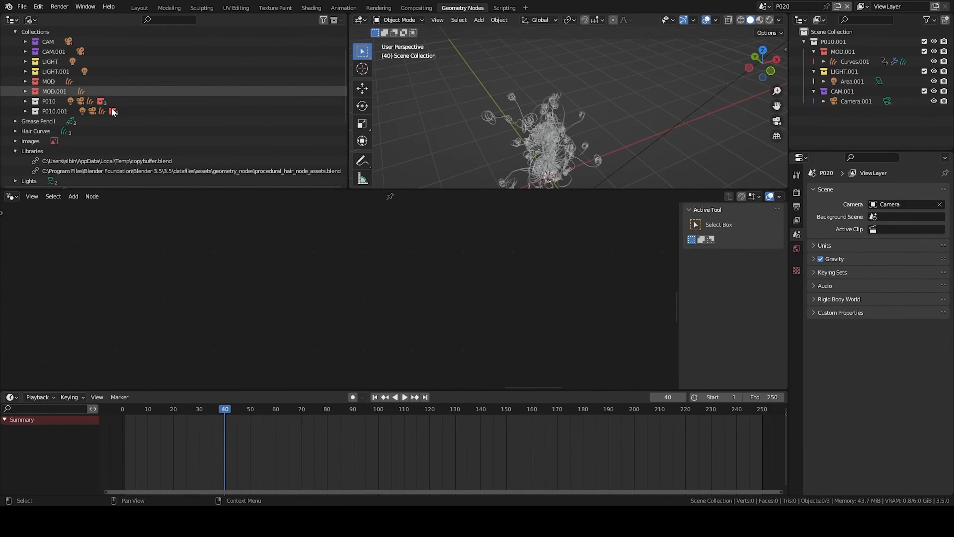
{"action": "left_click", "coordinate": [764, 6]}
{"action": "left_click", "coordinate": [762, 19]}
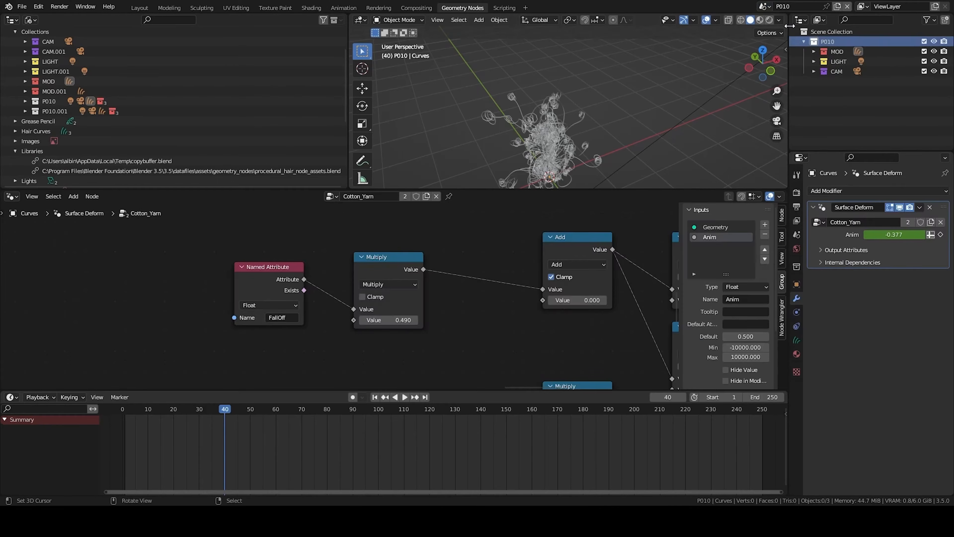
{"action": "left_click", "coordinate": [764, 8]}
{"action": "left_click", "coordinate": [775, 23]}
{"action": "left_click", "coordinate": [764, 9]}
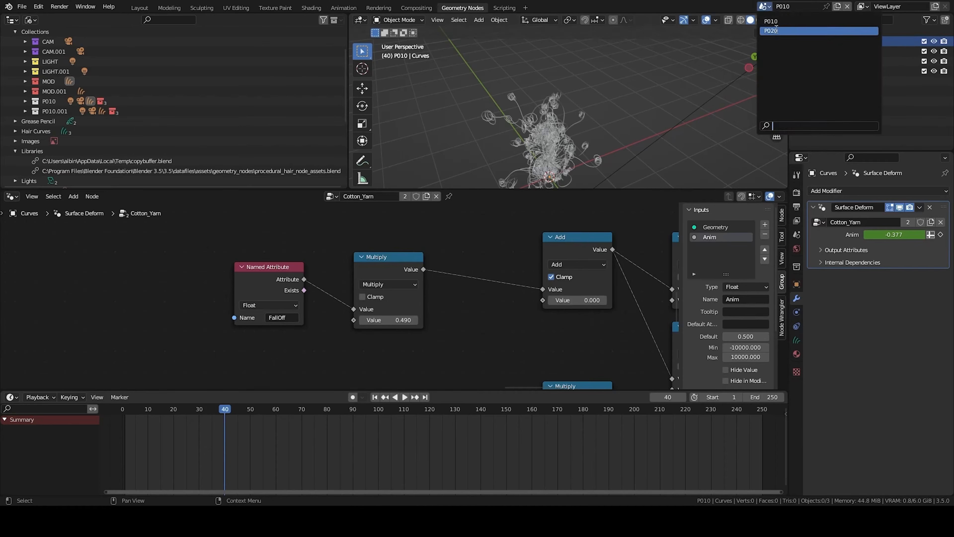
{"action": "left_click", "coordinate": [776, 30]}
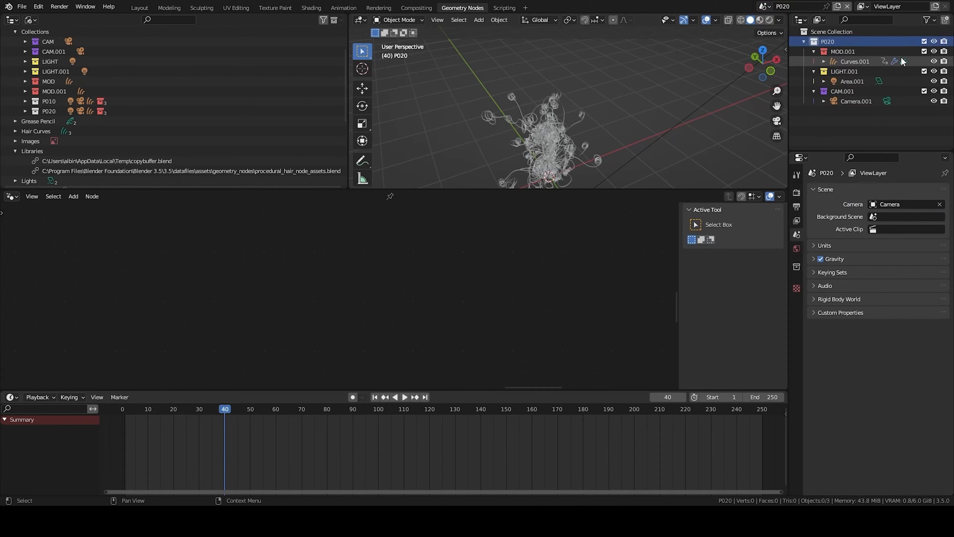
- Rename the duplicated collections and camera with the P020 suffix
{"action": "left_click", "coordinate": [869, 49]}
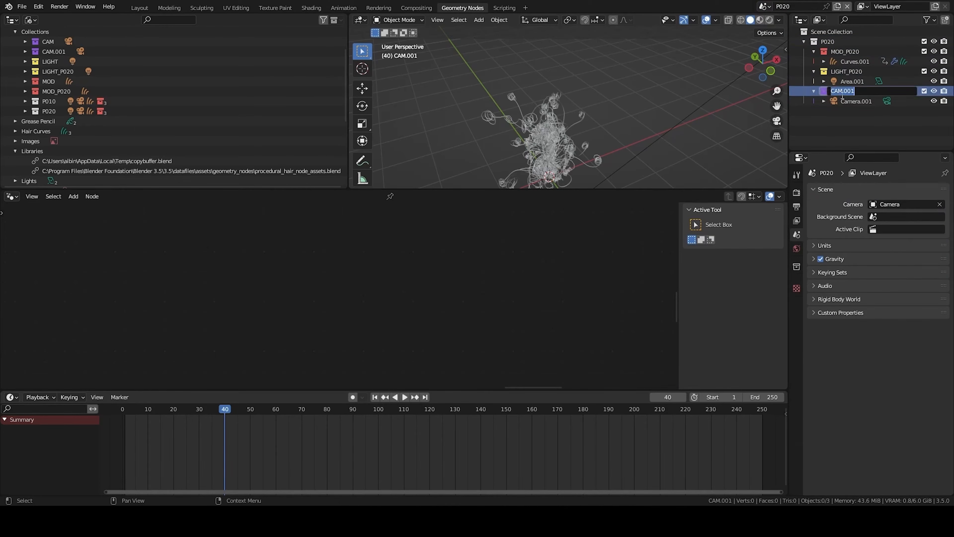
{"action": "left_click", "coordinate": [839, 100]}
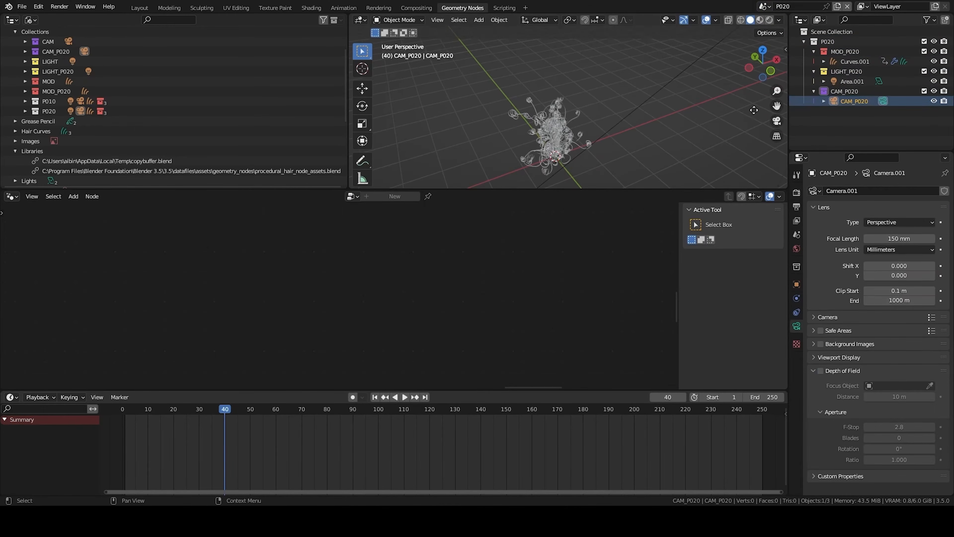
- Delete the copied hair curves object from the MOD_P020 collection
{"action": "key", "text": "KP_0"}
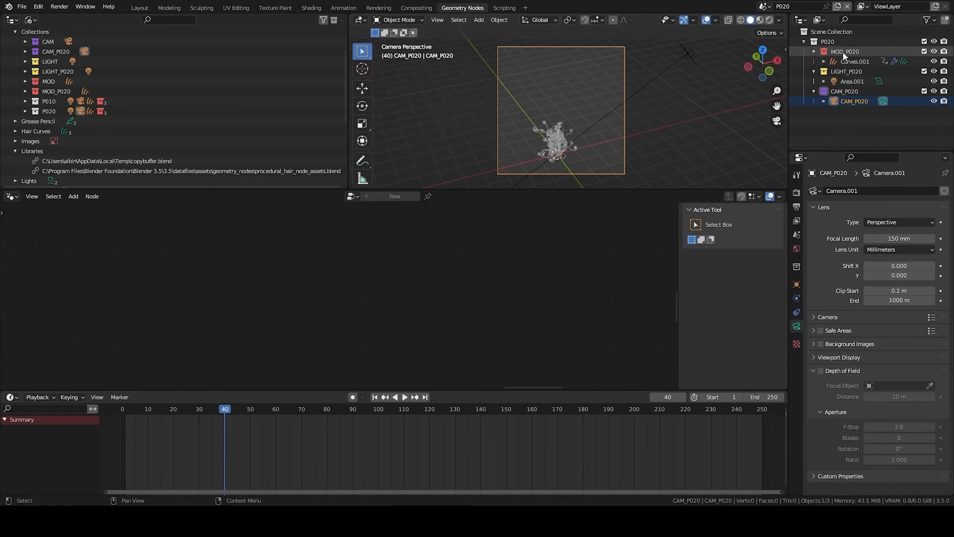
{"action": "left_click", "coordinate": [849, 61]}
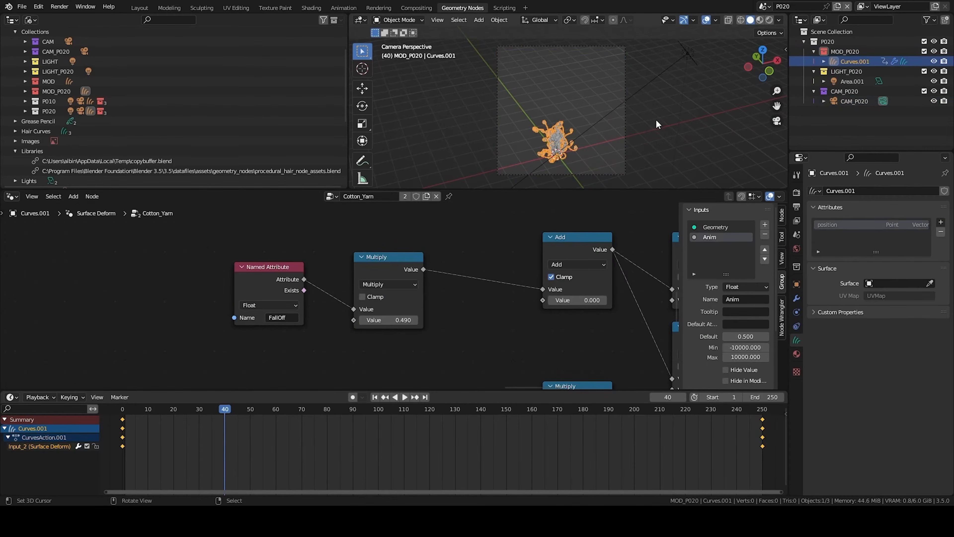
{"action": "key", "text": "KP_0"}
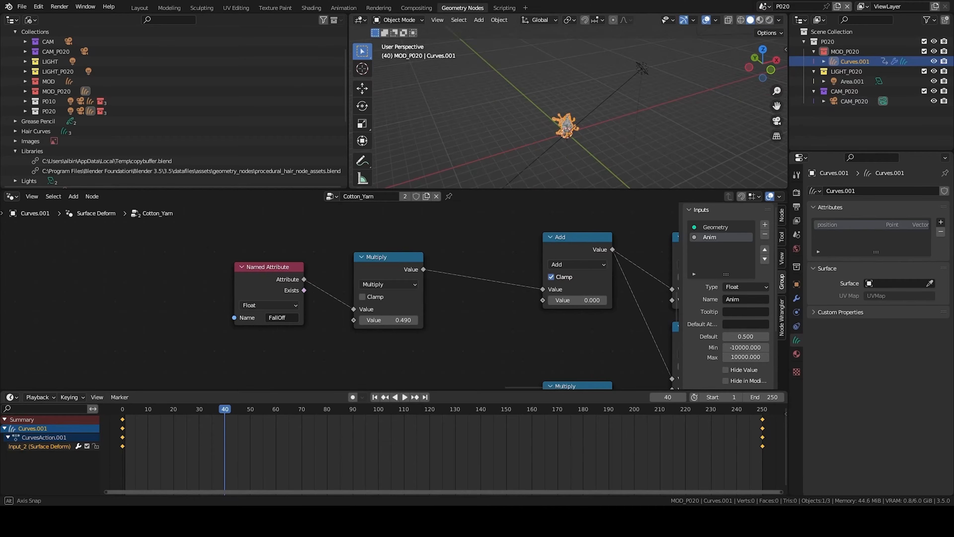
{"action": "scroll", "coordinate": [583, 124], "scroll_direction": "up", "scroll_amount": 4}
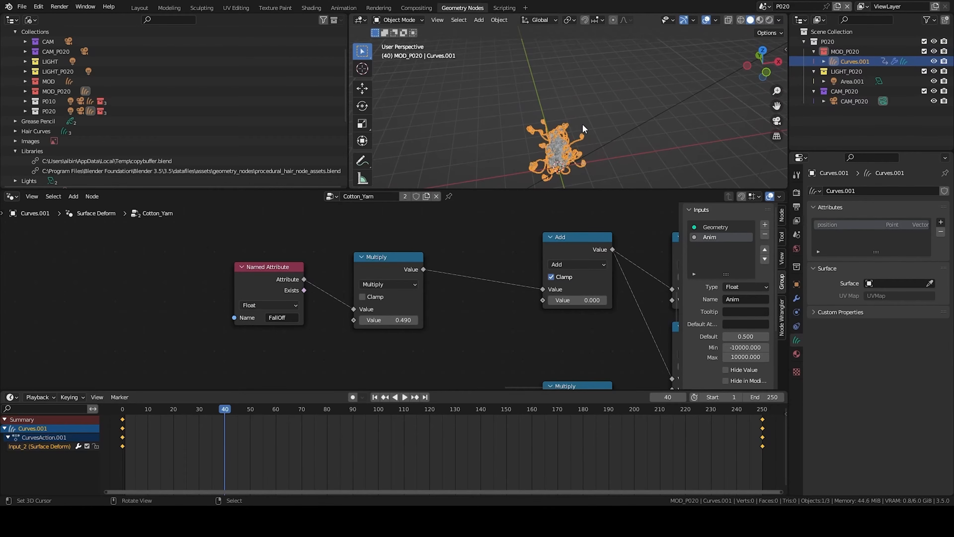
{"action": "key", "text": "x"}
{"action": "left_click", "coordinate": [591, 115]}
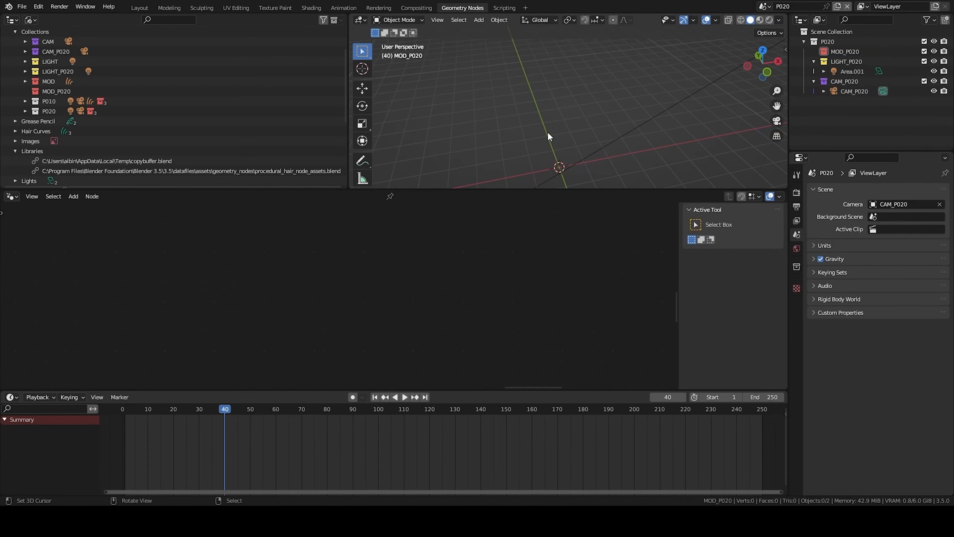
- Paste the copied wool ball objects, play the animation to preview them, and delete them again
{"action": "key", "text": "ctrl+v"}
{"action": "key", "text": "space"}
{"action": "left_click_drag", "start_coordinate": [475, 427], "coordinate": [332, 417]}
{"action": "key", "text": "alt+a"}
{"action": "middle_click_drag", "start_coordinate": [716, 133], "coordinate": [552, 92]}
{"action": "key", "text": "space"}
{"action": "scroll", "coordinate": [562, 131], "scroll_direction": "up", "scroll_amount": 4}
{"action": "key", "text": "space"}
{"action": "left_click", "coordinate": [566, 127]}
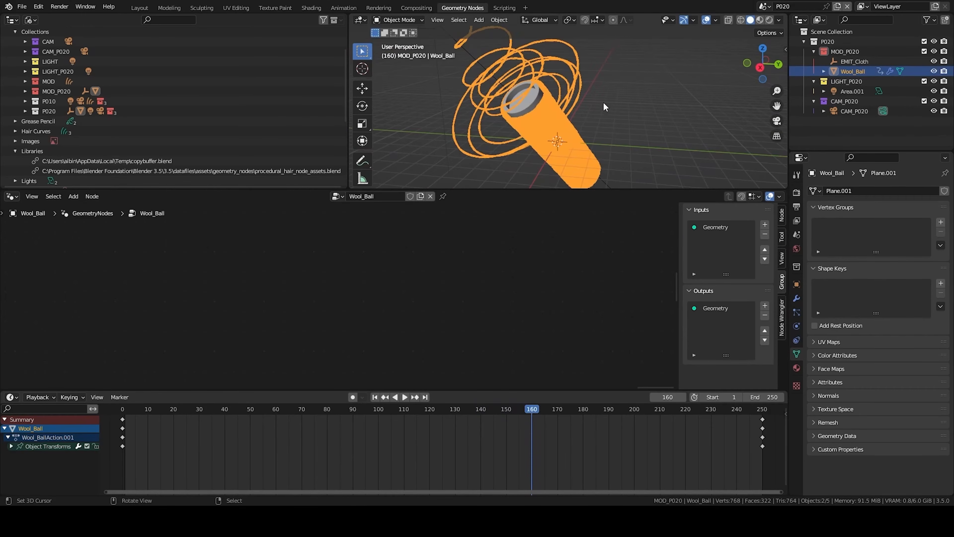
{"action": "key", "text": "Delete"}
{"action": "left_click", "coordinate": [845, 51]}
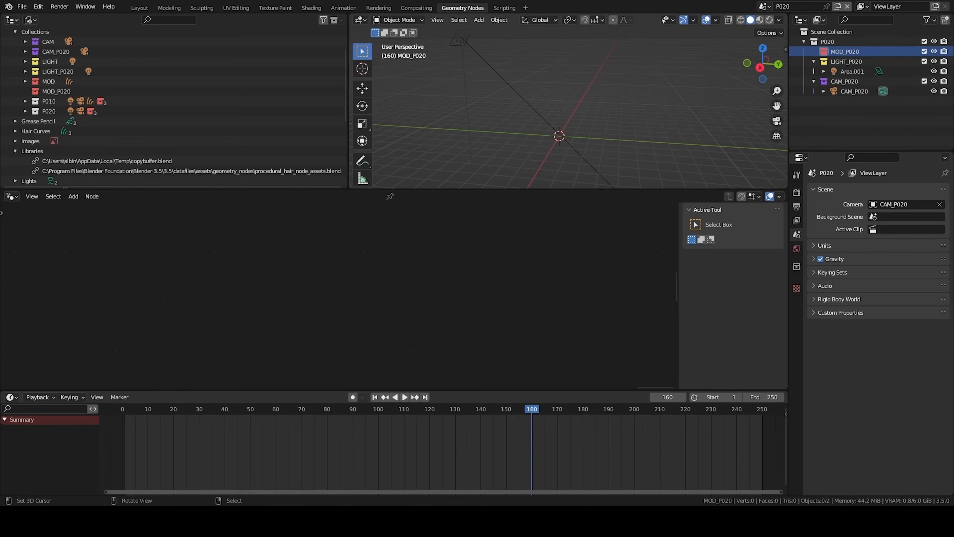
- Add a mesh plane to the MOD_P020 collection
{"action": "key", "text": "shift+a"}
{"action": "mouse_move", "coordinate": [556, 93]}
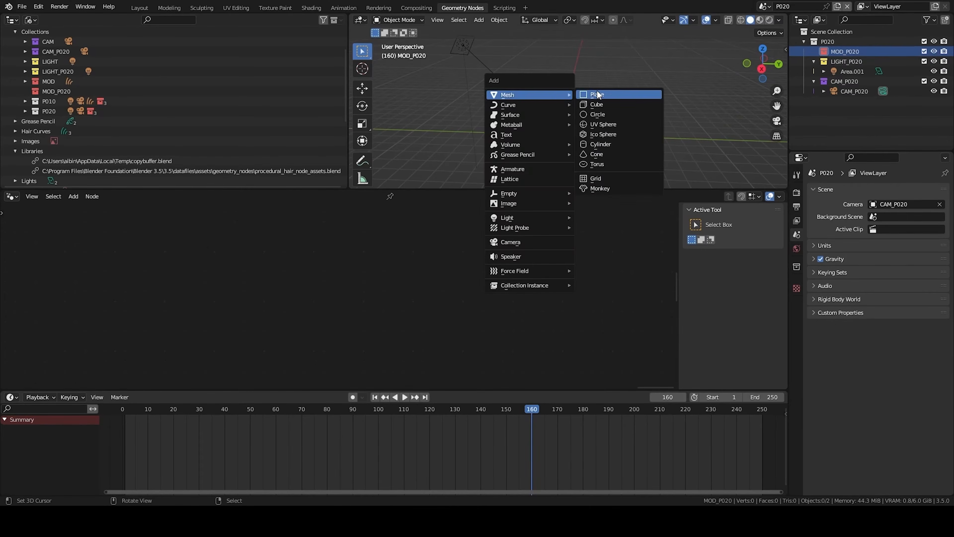
{"action": "left_click", "coordinate": [598, 95]}
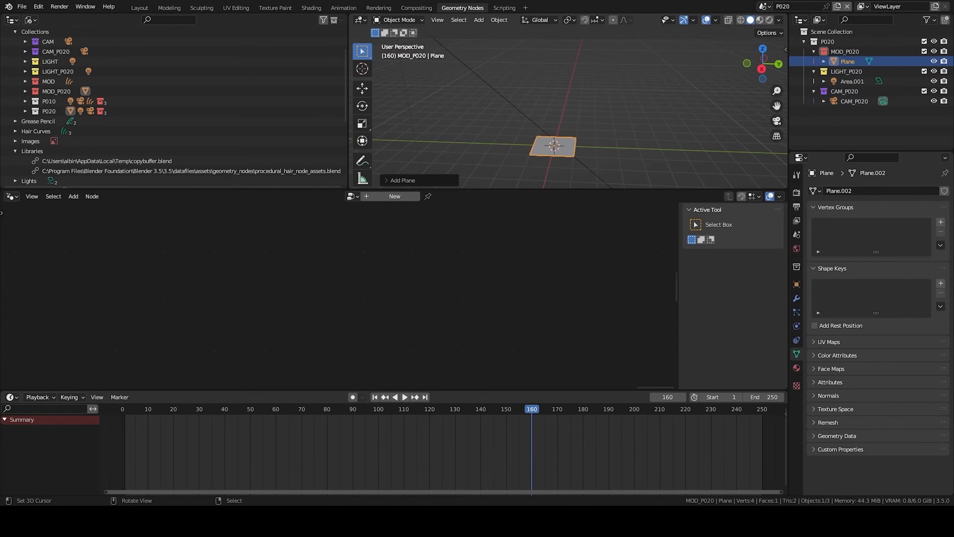
- Add an empty hair curves object attached to the plane
{"action": "middle_click_drag", "start_coordinate": [586, 135], "coordinate": [575, 130]}
{"action": "left_click", "coordinate": [478, 20]}
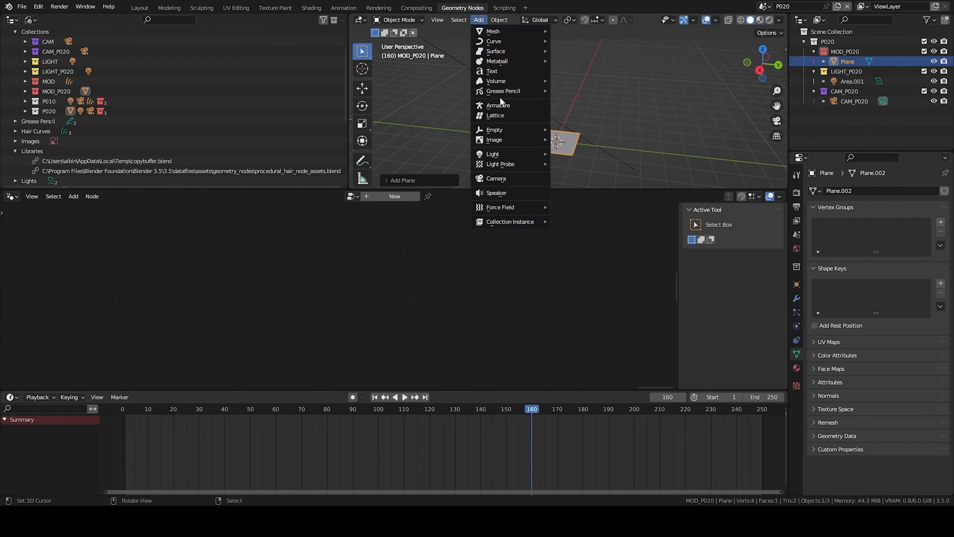
{"action": "left_click", "coordinate": [577, 106]}
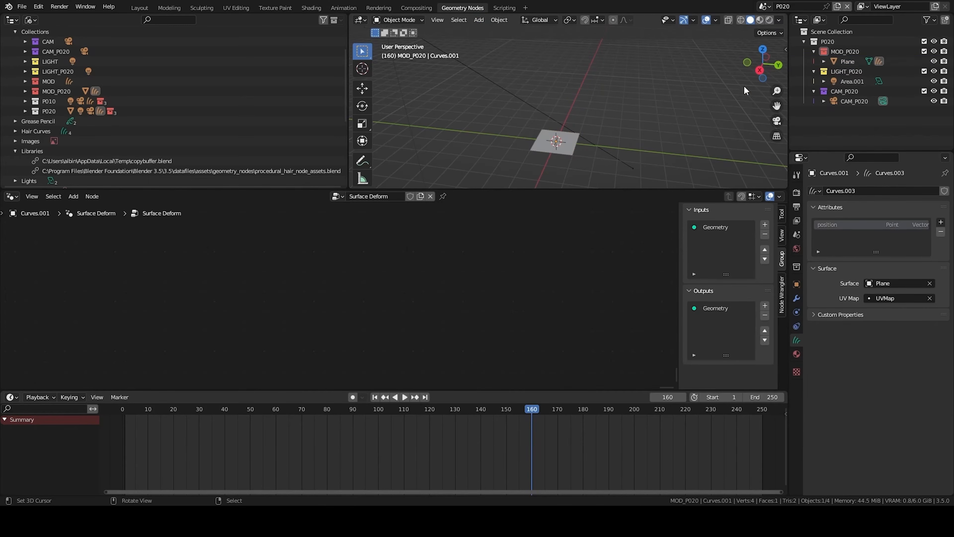
- Clear the parent of the hair curves object so it is no longer under the plane
{"action": "left_click", "coordinate": [823, 62]}
{"action": "left_click_drag", "start_coordinate": [849, 81], "coordinate": [870, 78]}
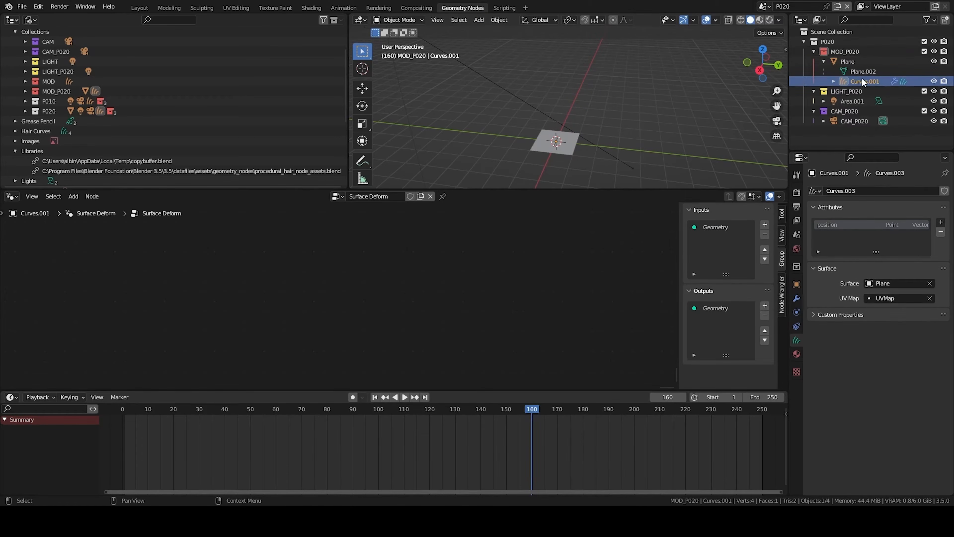
{"action": "key", "text": "alt+p"}
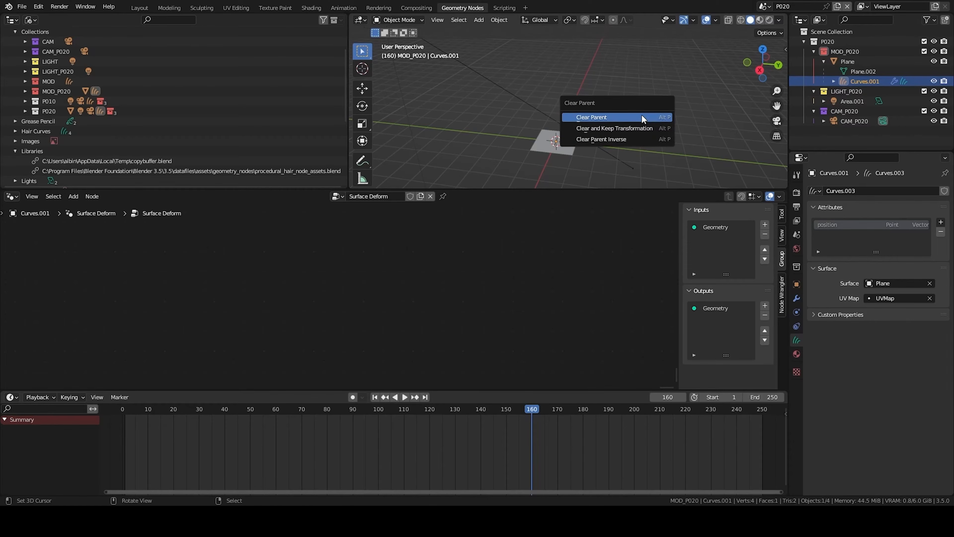
{"action": "left_click", "coordinate": [643, 117]}
- Create a new Geometry Nodes modifier on the plane and name its node group WoolBall
{"action": "left_click", "coordinate": [849, 71]}
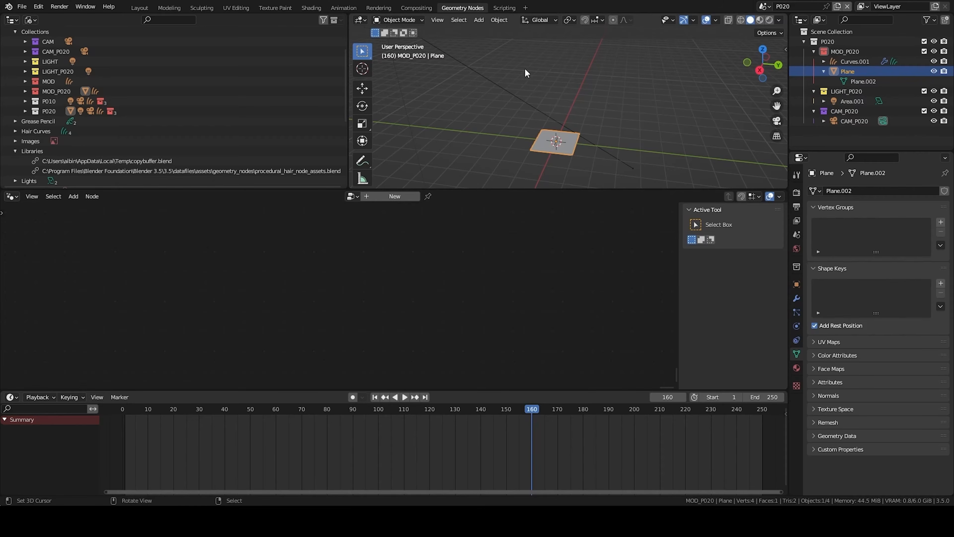
{"action": "left_click", "coordinate": [857, 62]}
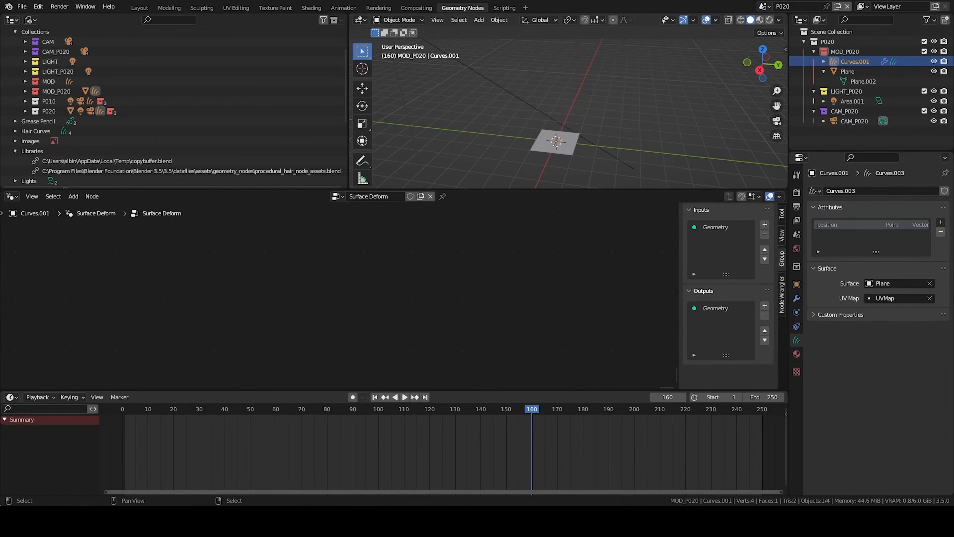
{"action": "scroll", "coordinate": [568, 107], "scroll_direction": "up", "scroll_amount": 4}
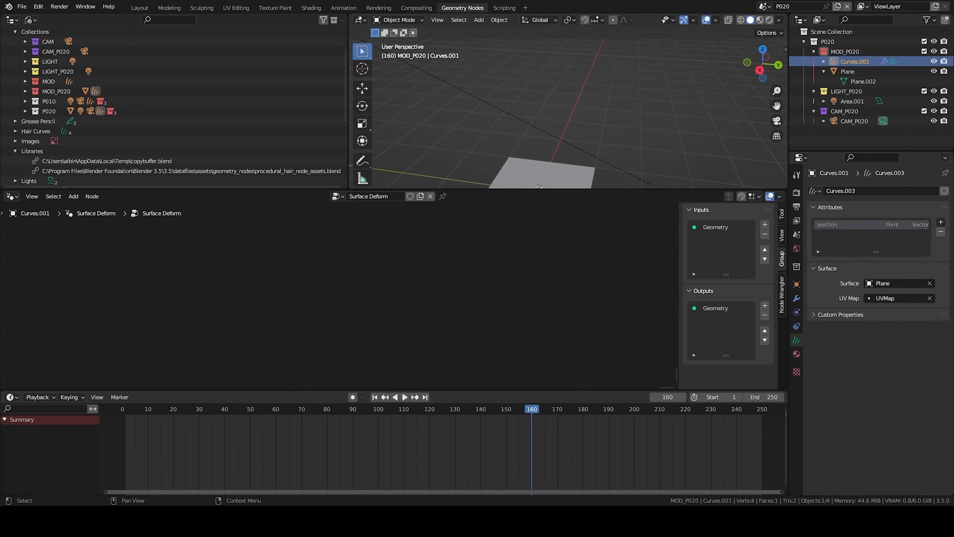
{"action": "left_click", "coordinate": [848, 71]}
{"action": "key", "text": "KP_Decimal"}
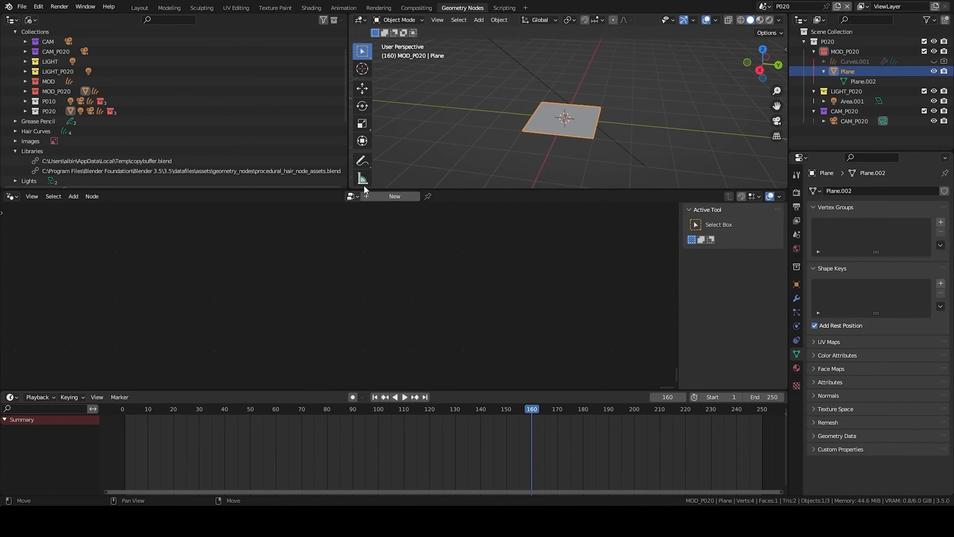
{"action": "left_click", "coordinate": [395, 196]}
{"action": "double_click", "coordinate": [390, 196]}
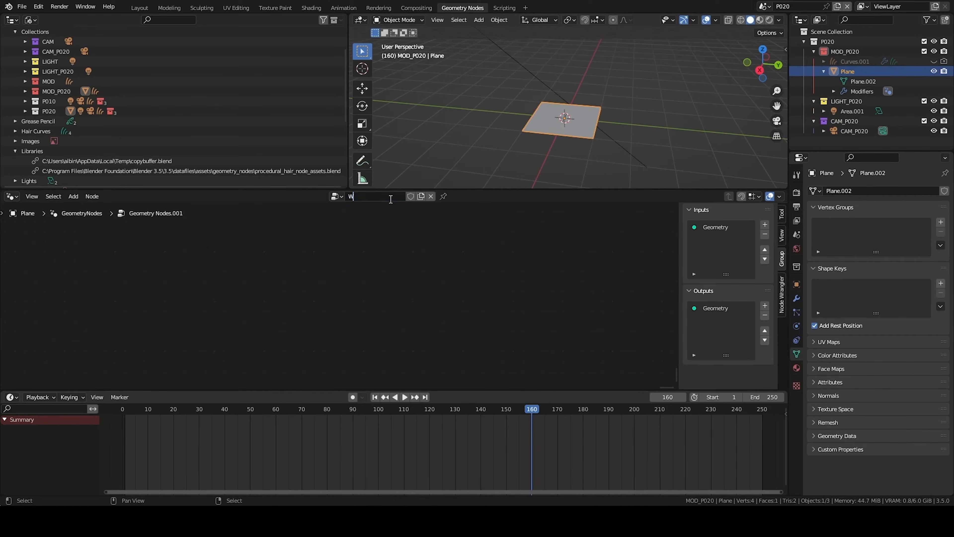
- Add a Plain Axes empty to the MOD_P020 collection
{"action": "left_click", "coordinate": [844, 51]}
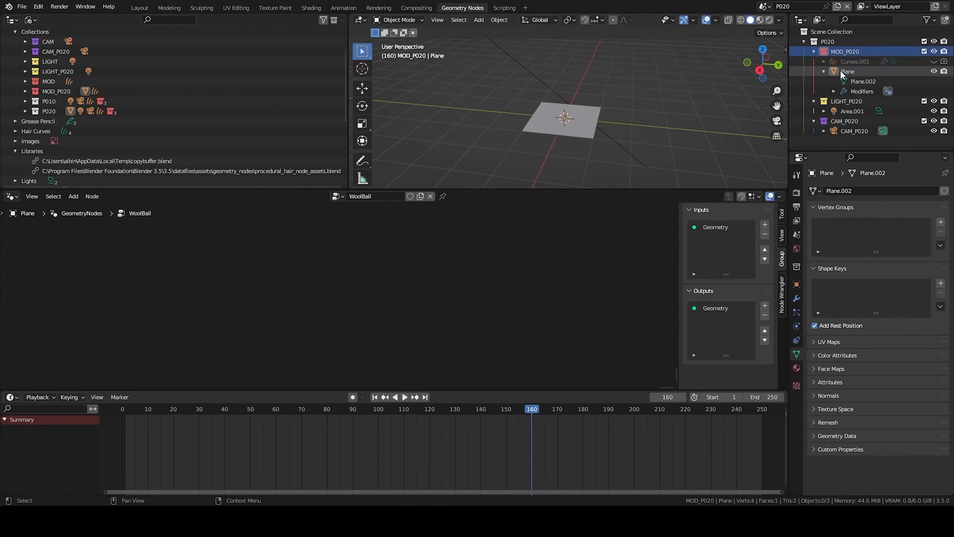
{"action": "scroll", "coordinate": [597, 88], "scroll_direction": "down", "scroll_amount": 5}
{"action": "middle_click_drag", "start_coordinate": [598, 87], "coordinate": [603, 123]}
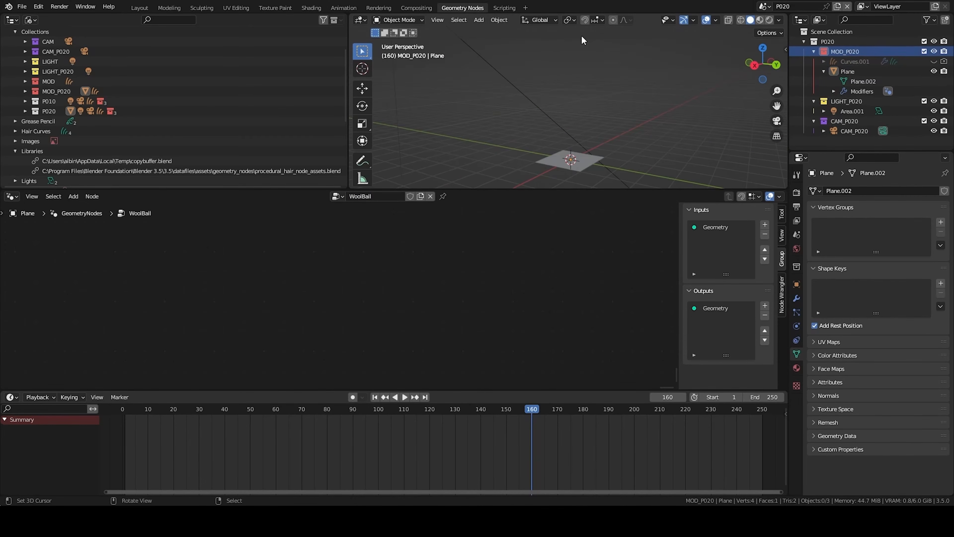
{"action": "key", "text": "shift+a"}
{"action": "mouse_move", "coordinate": [571, 65]}
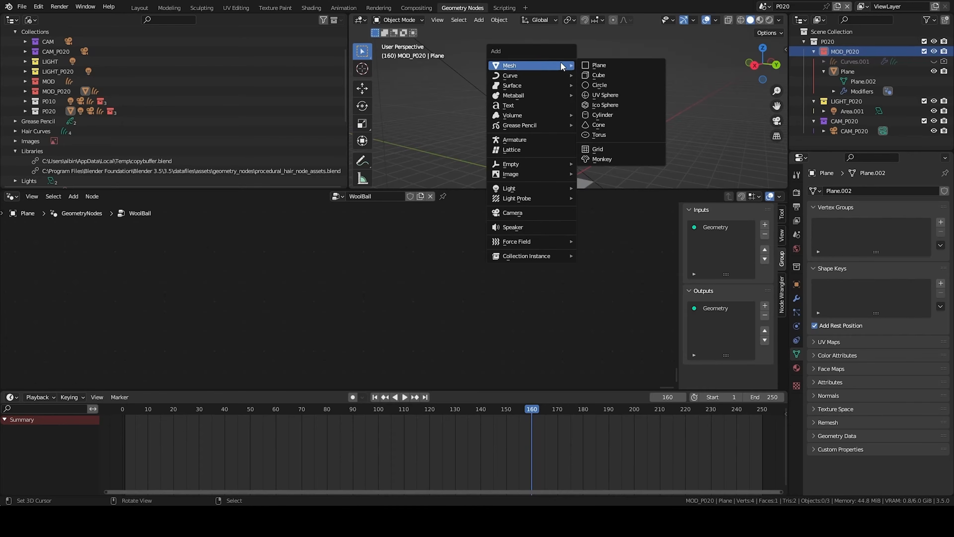
{"action": "mouse_move", "coordinate": [519, 163]}
{"action": "left_click", "coordinate": [598, 162]}
- Rename the new empty HELPER_P020
{"action": "left_click", "coordinate": [855, 61]}
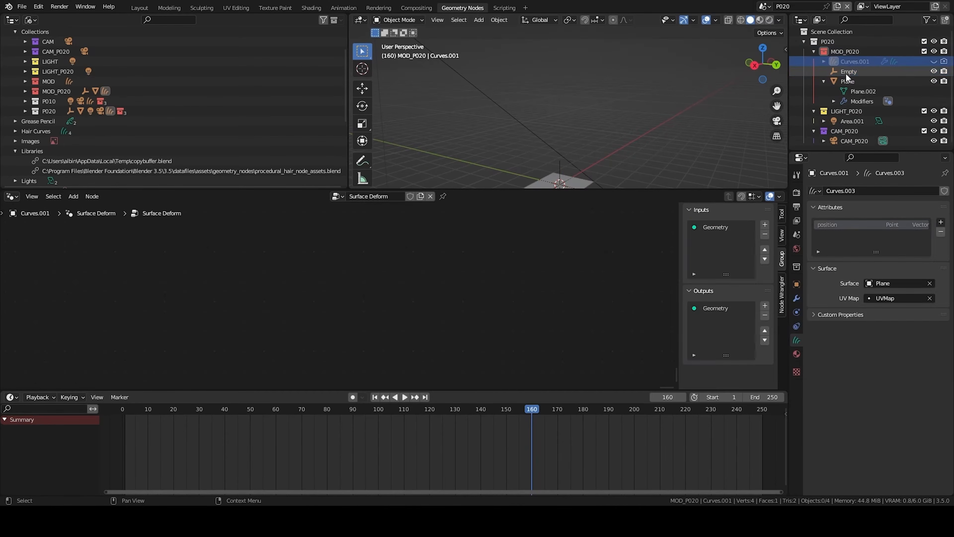
{"action": "double_click", "coordinate": [847, 72]}
{"action": "type", "text": "HELPER_P020"}
{"action": "key", "text": "Return"}
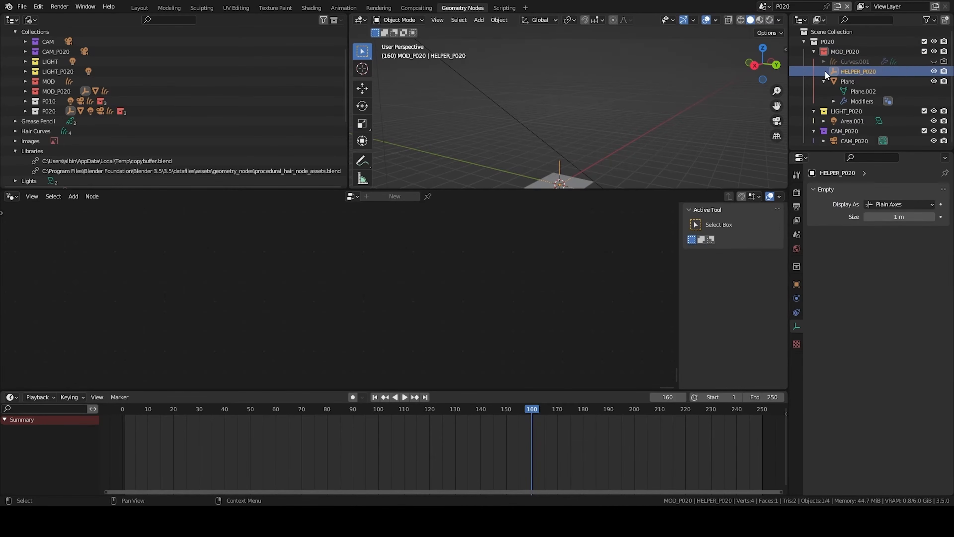
- Rename the plane MOD_WoolBall_P020 and the hair curves CURVE_WoolBall_P020, then reselect the plane
{"action": "double_click", "coordinate": [849, 81]}
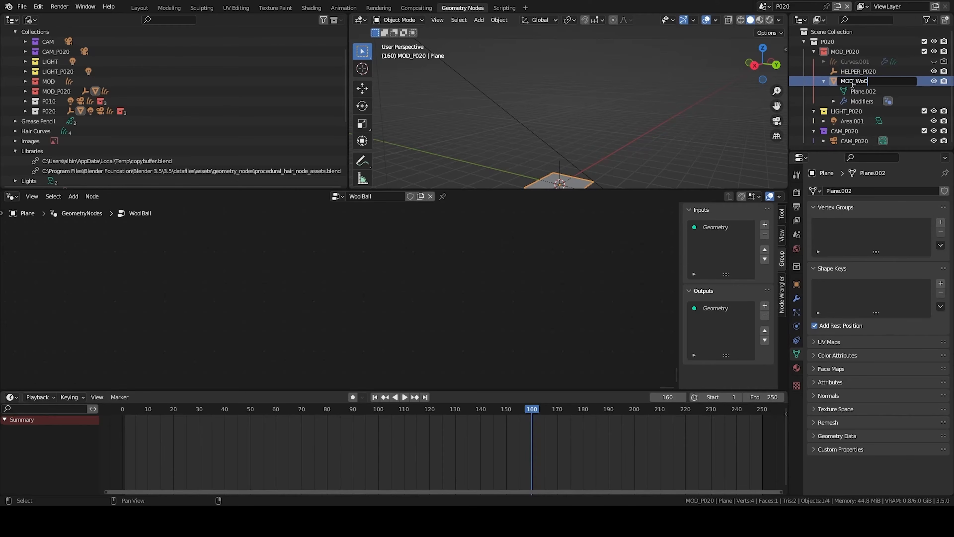
{"action": "type", "text": "MOD_WoolBall_P020"}
{"action": "key", "text": "Return"}
{"action": "double_click", "coordinate": [850, 61]}
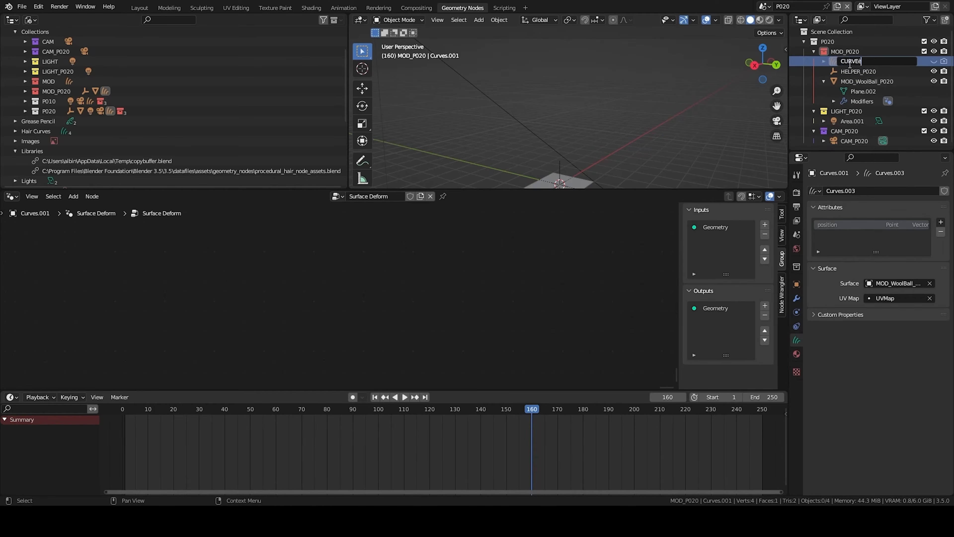
{"action": "type", "text": "CURVE_WoolBall_P020"}
{"action": "left_click", "coordinate": [864, 82]}
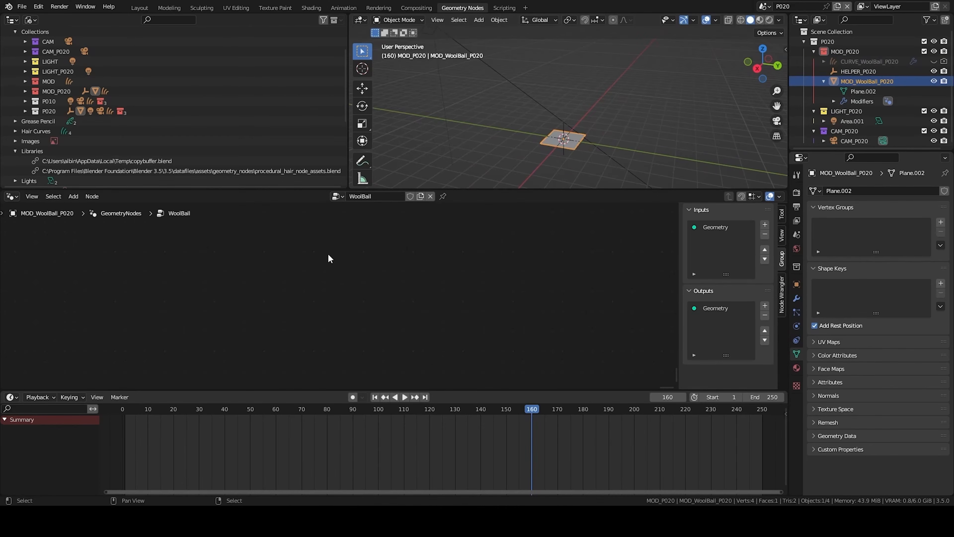
- Enlarge the node editor by shrinking the timeline area
{"action": "left_click_drag", "start_coordinate": [321, 391], "coordinate": [319, 450]}
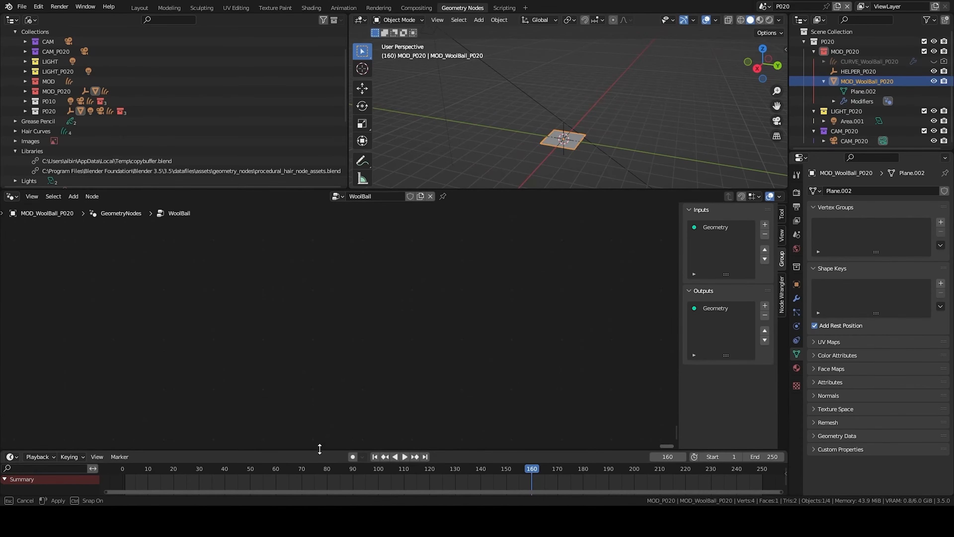
{"action": "key", "text": "Home"}
{"action": "scroll", "coordinate": [336, 419], "scroll_direction": "down", "scroll_amount": 1}
{"action": "middle_click_drag", "start_coordinate": [398, 297], "coordinate": [301, 284]}
{"action": "left_click_drag", "start_coordinate": [302, 326], "coordinate": [611, 328]}
{"action": "key", "text": "shift+a"}
{"action": "type", "text": "obje"}
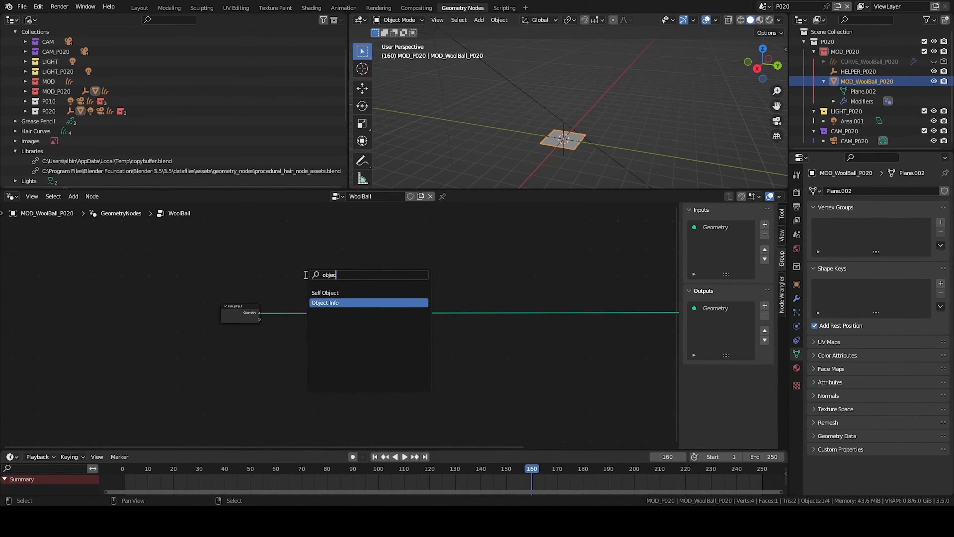
{"action": "left_click", "coordinate": [322, 303]}
{"action": "left_click", "coordinate": [284, 387]}
{"action": "middle_click_drag", "start_coordinate": [312, 402], "coordinate": [350, 390]}
{"action": "left_click", "coordinate": [335, 384]}
{"action": "left_click", "coordinate": [858, 71]}
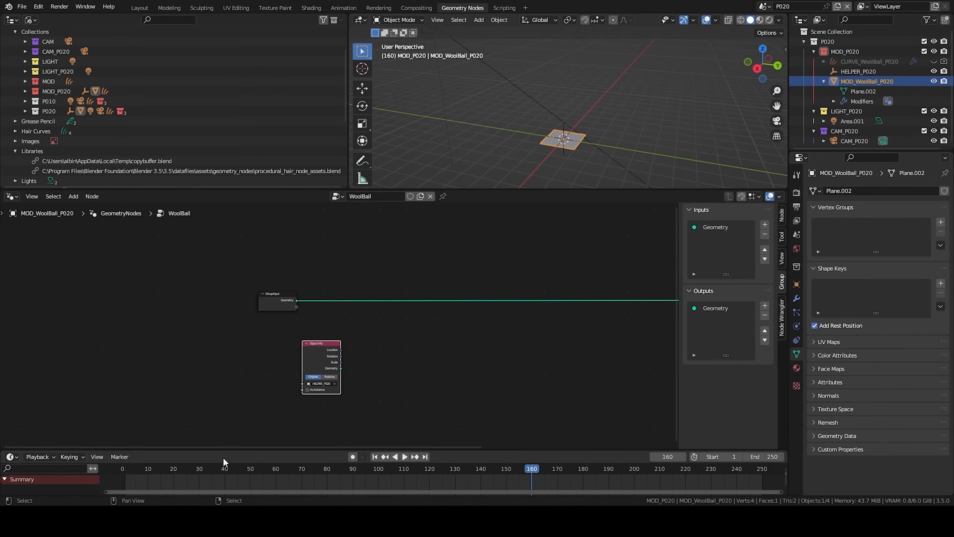
{"action": "scroll", "coordinate": [301, 358], "scroll_direction": "up", "scroll_amount": 3}
{"action": "key", "text": "ctrl+x"}
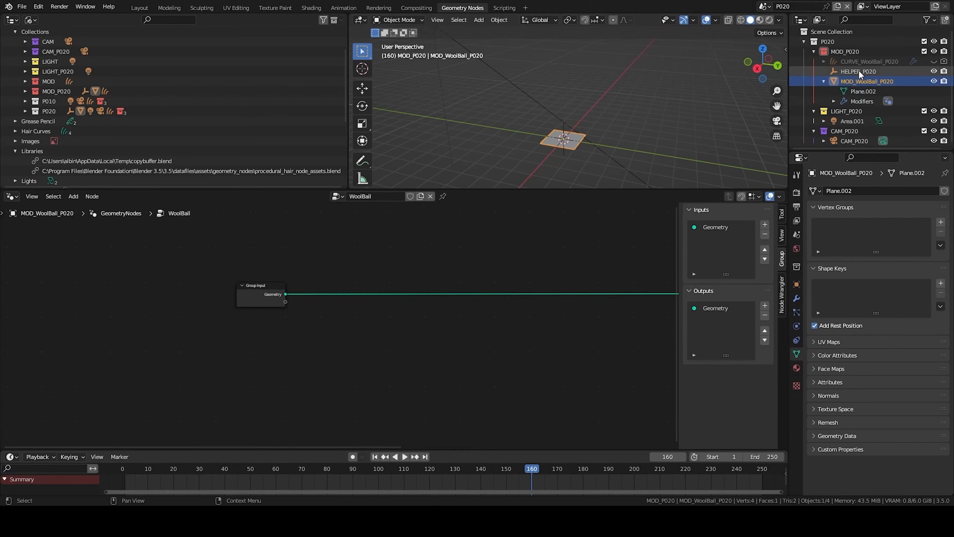
- Add an Object Info node for HELPER_P020 by dropping the empty into the WoolBall node tree
{"action": "left_click_drag", "start_coordinate": [847, 74], "coordinate": [330, 335]}
{"action": "scroll", "coordinate": [344, 342], "scroll_direction": "up", "scroll_amount": 2}
{"action": "middle_click_drag", "start_coordinate": [352, 364], "coordinate": [323, 314]}
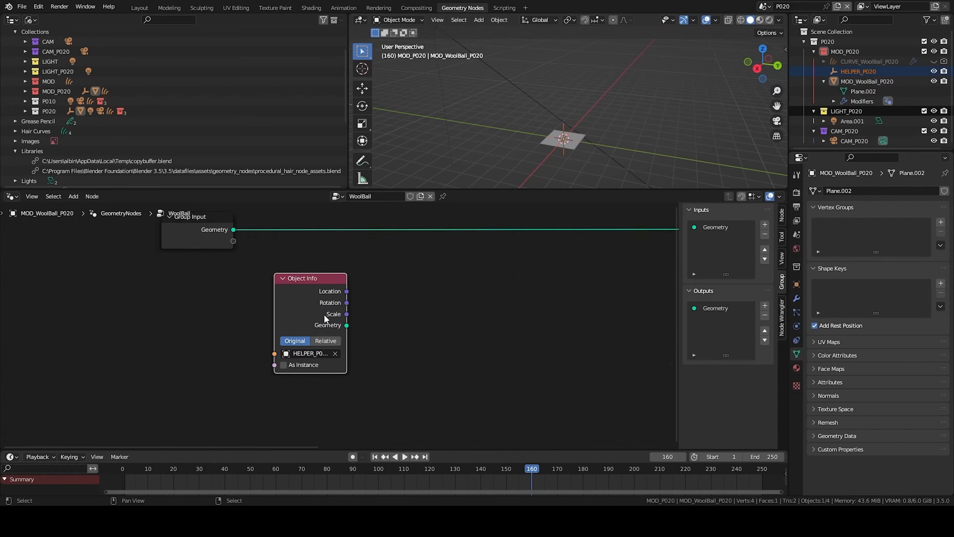
{"action": "scroll", "coordinate": [325, 316], "scroll_direction": "up", "scroll_amount": 3}
{"action": "left_click_drag", "start_coordinate": [269, 314], "coordinate": [206, 313]}
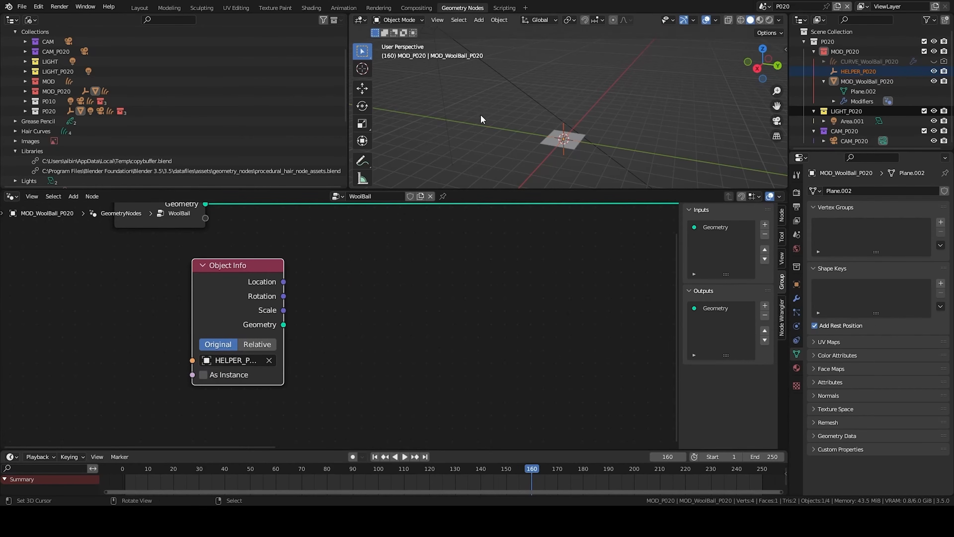
- Move the HELPER_P020 empty upward along the Z axis
{"action": "left_click", "coordinate": [842, 72]}
{"action": "key", "text": "g"}
{"action": "key", "text": "z"}
{"action": "left_click", "coordinate": [592, 160]}
- Add a Curve Line node to the WoolBall node tree, linked to the Group Output
{"action": "scroll", "coordinate": [590, 109], "scroll_direction": "down", "scroll_amount": 3}
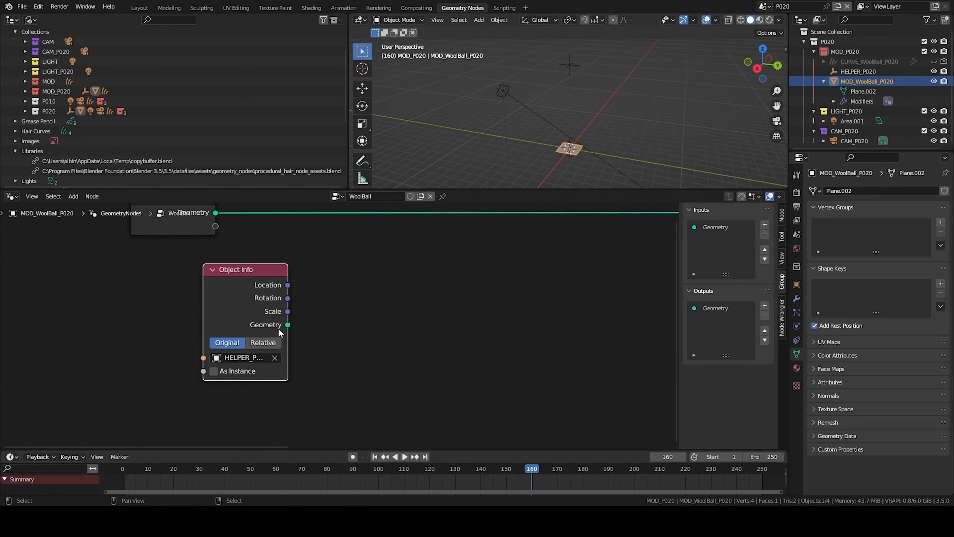
{"action": "middle_click_drag", "start_coordinate": [396, 299], "coordinate": [349, 325]}
{"action": "scroll", "coordinate": [349, 325], "scroll_direction": "down", "scroll_amount": 1}
{"action": "key", "text": "shift+a"}
{"action": "type", "text": "curve"}
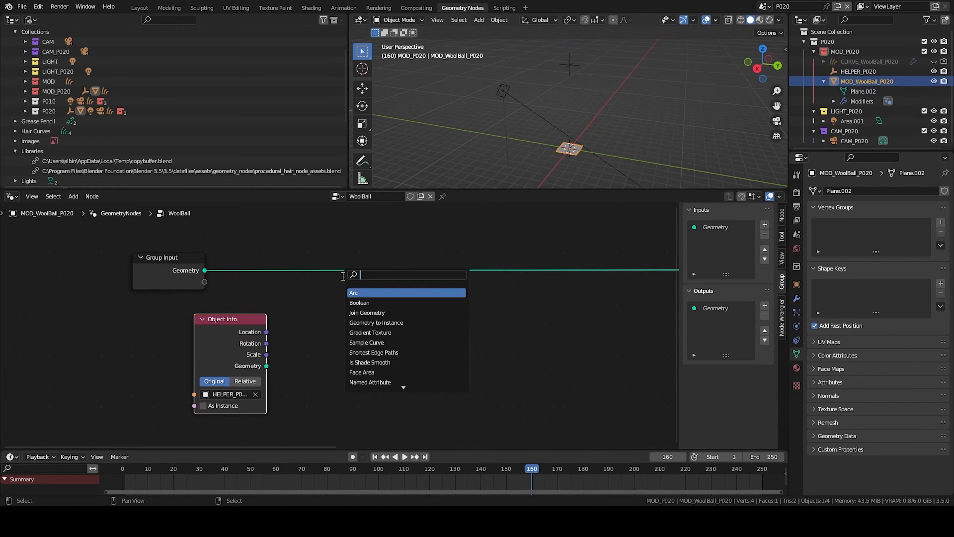
{"action": "key", "text": "Return"}
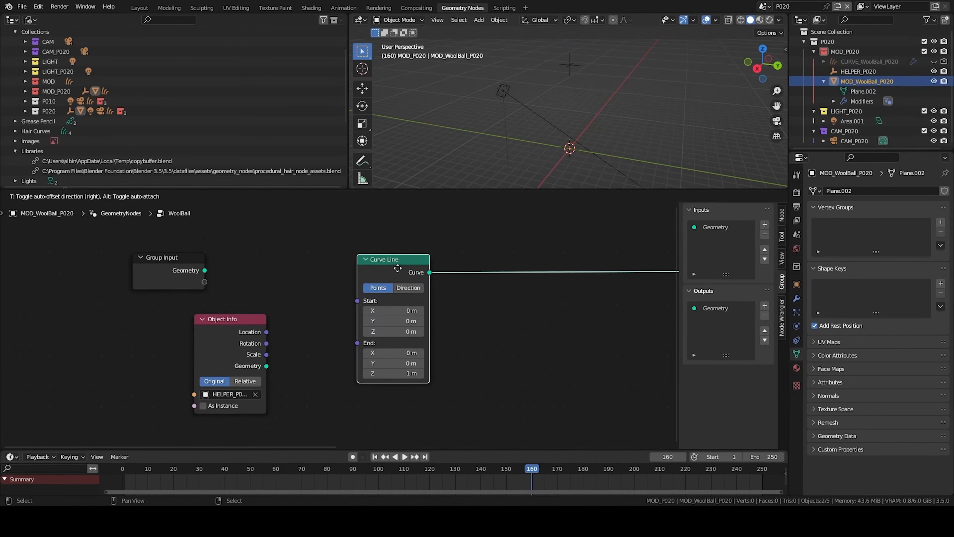
{"action": "left_click", "coordinate": [357, 263]}
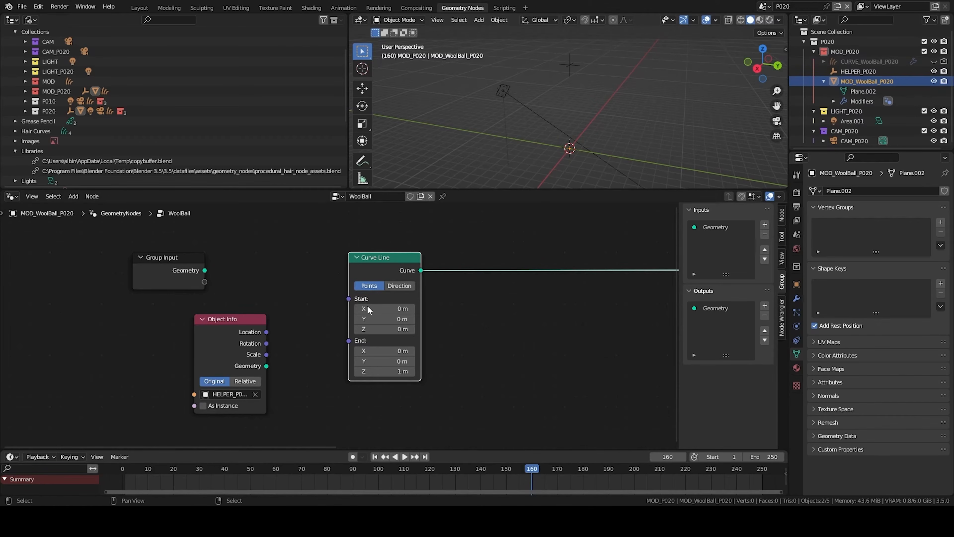
{"action": "key", "text": "KP_Decimal"}
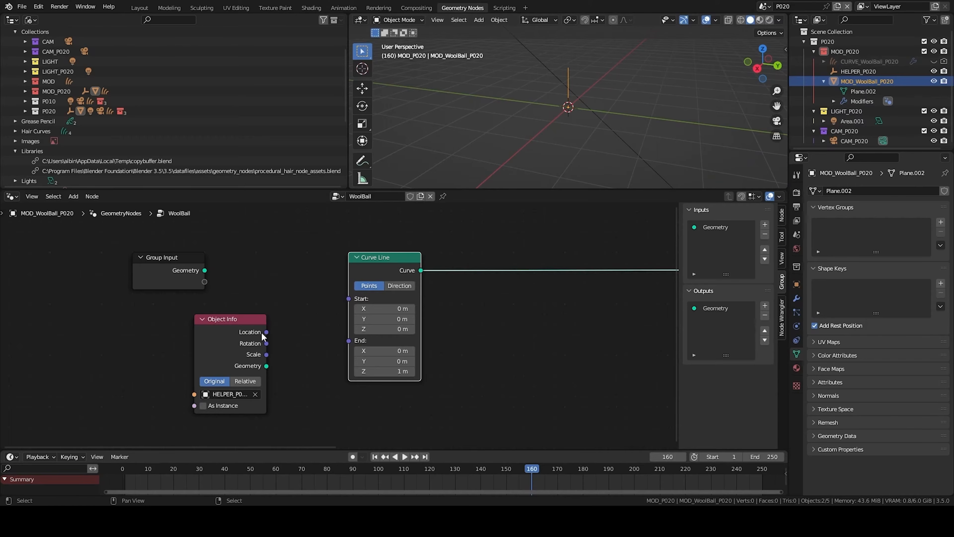
- Connect the helper's Location output to both the Start and End inputs of the Curve Line
{"action": "left_click_drag", "start_coordinate": [266, 332], "coordinate": [348, 299]}
{"action": "left_click_drag", "start_coordinate": [266, 332], "coordinate": [348, 309]}
{"action": "middle_click_drag", "start_coordinate": [532, 98], "coordinate": [571, 58]}
{"action": "scroll", "coordinate": [411, 277], "scroll_direction": "down", "scroll_amount": 3}
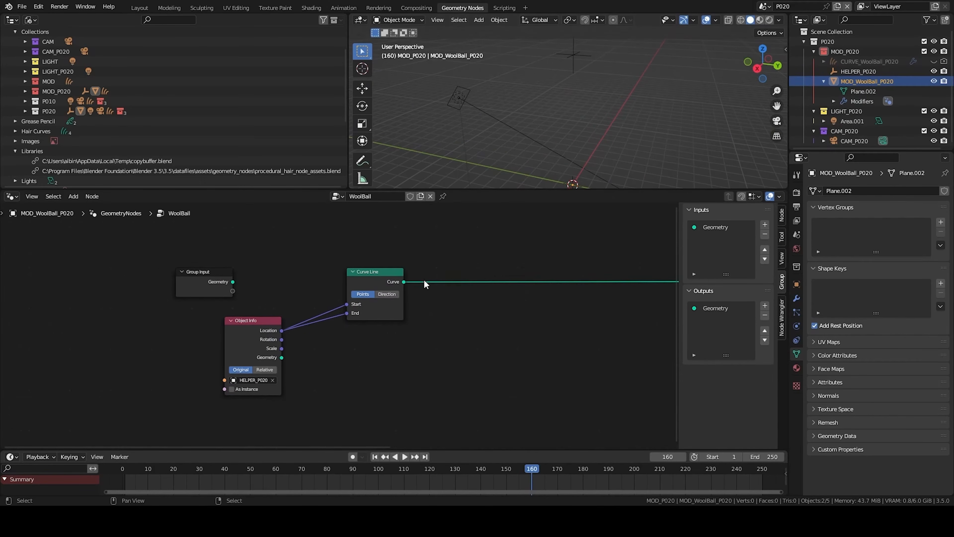
- Insert a Store Named Attribute node after Curve Line, set to Vector and named Rest_Pos
{"action": "key", "text": "shift+a"}
{"action": "type", "text": "store"}
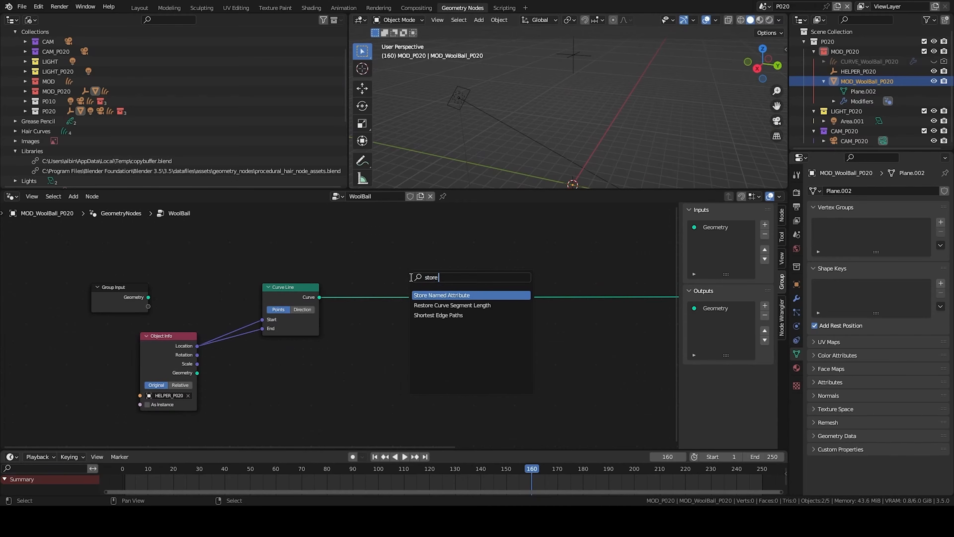
{"action": "key", "text": "Return"}
{"action": "left_click", "coordinate": [496, 277]}
{"action": "left_click_drag", "start_coordinate": [496, 277], "coordinate": [545, 269]}
{"action": "left_click", "coordinate": [541, 278]}
{"action": "left_click", "coordinate": [542, 306]}
{"action": "left_click", "coordinate": [561, 315]}
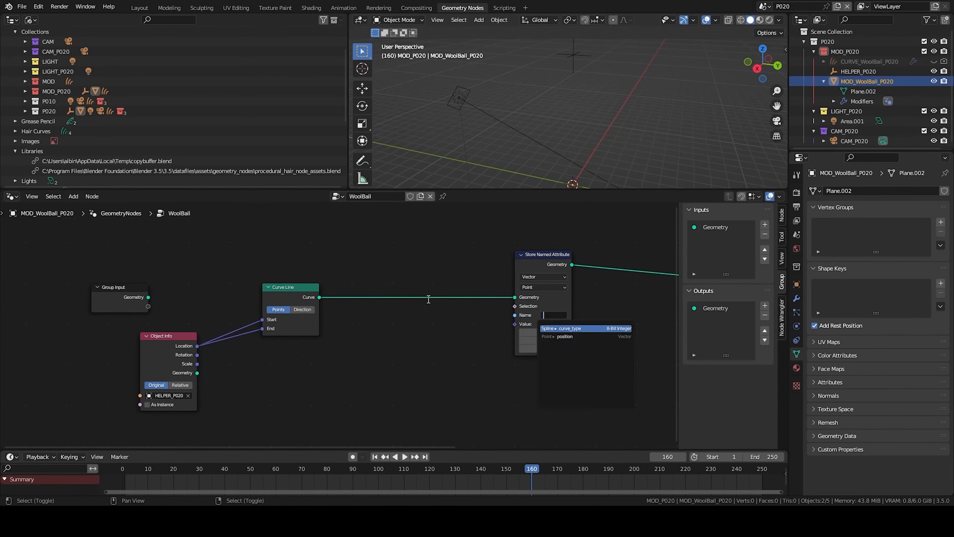
{"action": "type", "text": "Rest_"}
{"action": "type", "text": "Pos"}
- Add a Position node and connect it to the Rest_Pos attribute's Value input
{"action": "key", "text": "shift+a"}
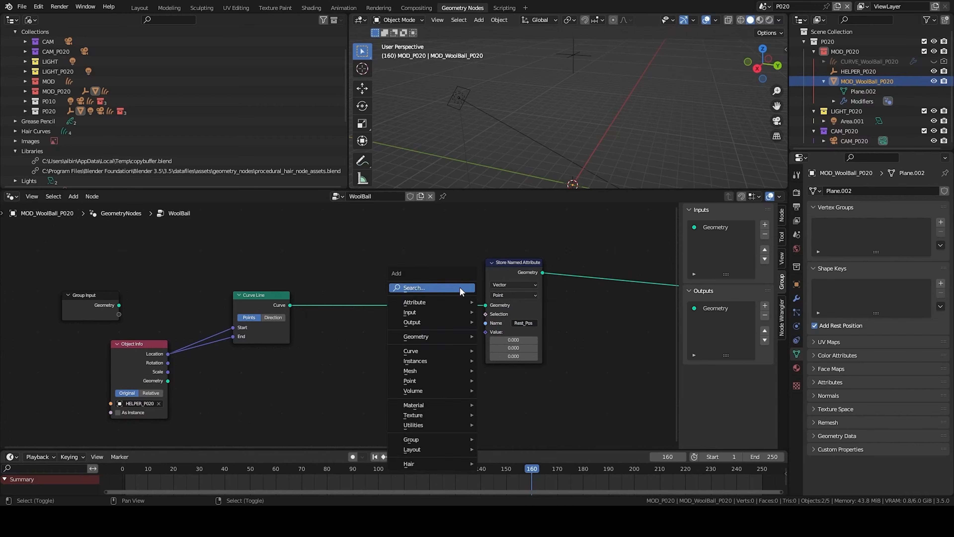
{"action": "left_click", "coordinate": [460, 290]}
{"action": "type", "text": "pos"}
{"action": "key", "text": "Return"}
{"action": "left_click", "coordinate": [497, 377]}
{"action": "left_click_drag", "start_coordinate": [542, 386], "coordinate": [487, 333]}
{"action": "middle_click_drag", "start_coordinate": [482, 360], "coordinate": [226, 362]}
{"action": "scroll", "coordinate": [226, 362], "scroll_direction": "down", "scroll_amount": 4}
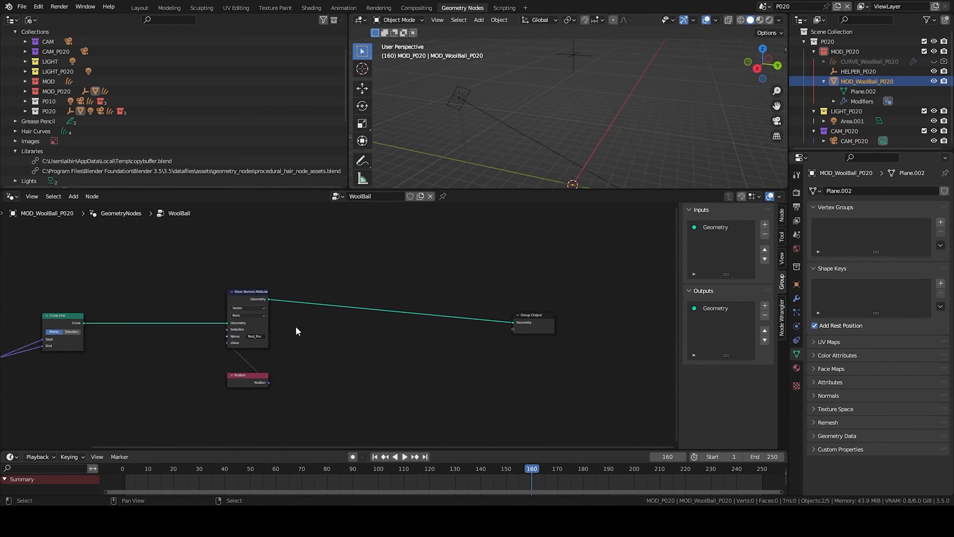
- Insert a Resample Curve node after the Rest_Pos store and set its count to 25000
{"action": "middle_click_drag", "start_coordinate": [537, 260], "coordinate": [378, 257]}
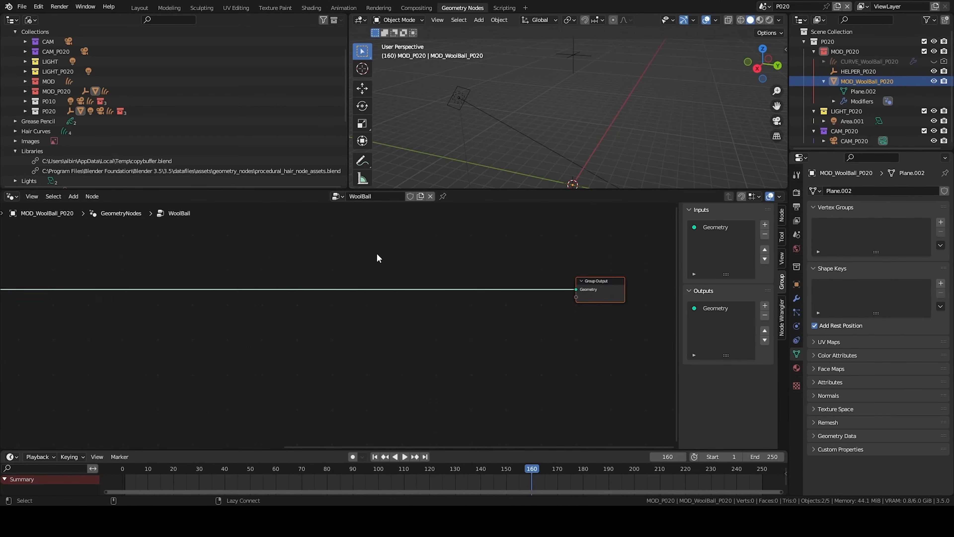
{"action": "key", "text": "alt+a"}
{"action": "key", "text": "shift+a"}
{"action": "left_click", "coordinate": [364, 242]}
{"action": "type", "text": "resample"}
{"action": "key", "text": "Return"}
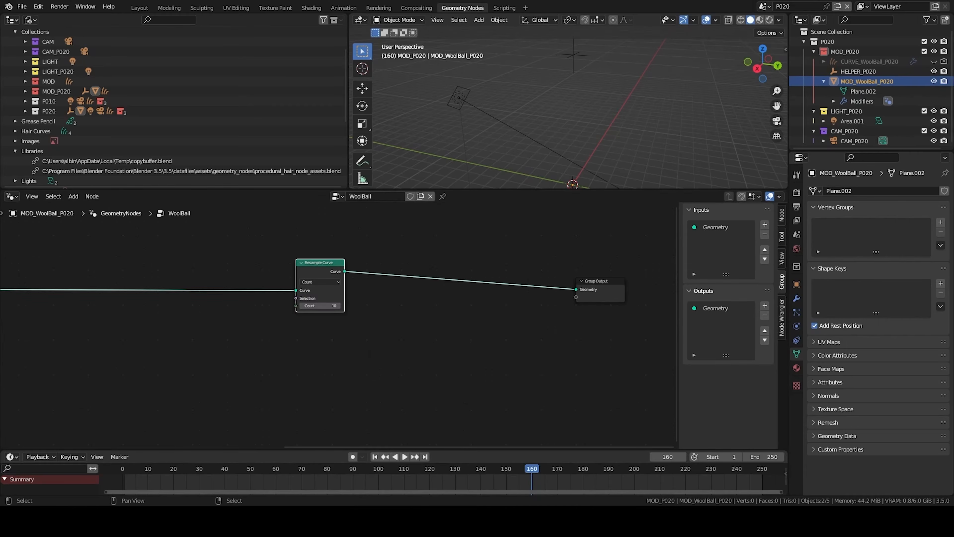
{"action": "middle_click_drag", "start_coordinate": [360, 298], "coordinate": [502, 291]}
{"action": "left_click_drag", "start_coordinate": [463, 271], "coordinate": [438, 269]}
{"action": "key", "text": "alt+a"}
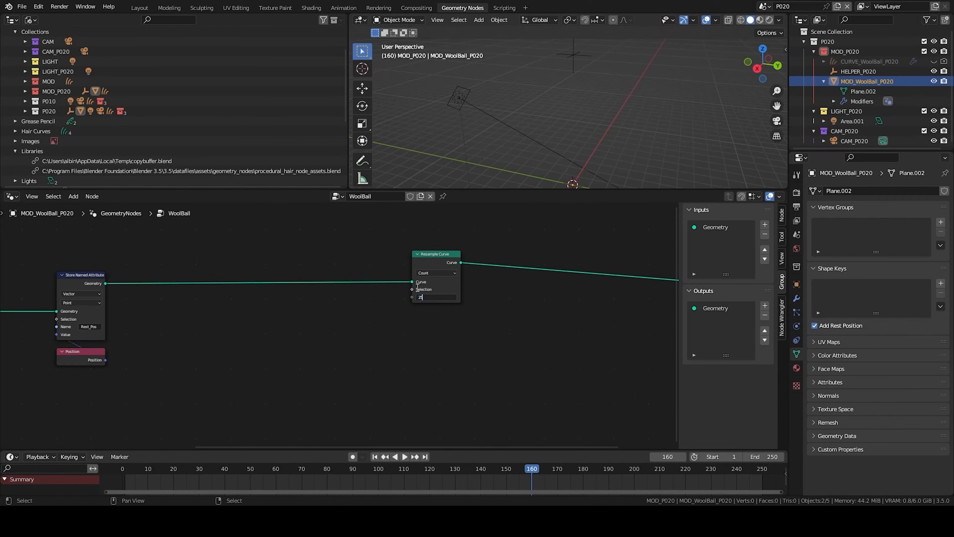
- Add a second Store Named Attribute node named Max after the Resample Curve
{"action": "scroll", "coordinate": [418, 292], "scroll_direction": "down", "scroll_amount": 2}
{"action": "middle_click_drag", "start_coordinate": [418, 292], "coordinate": [335, 326]}
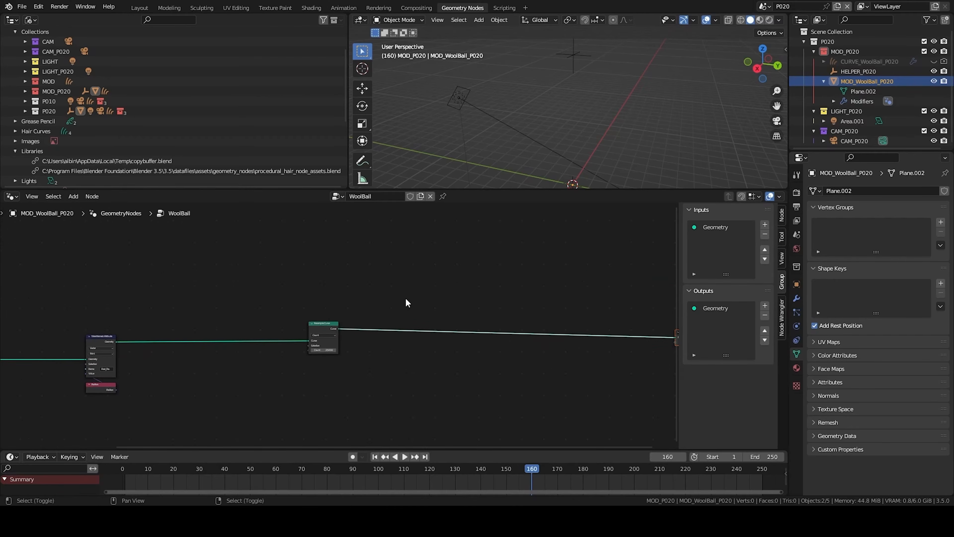
{"action": "key", "text": "shift+a"}
{"action": "type", "text": "ssto"}
{"action": "key", "text": "Return"}
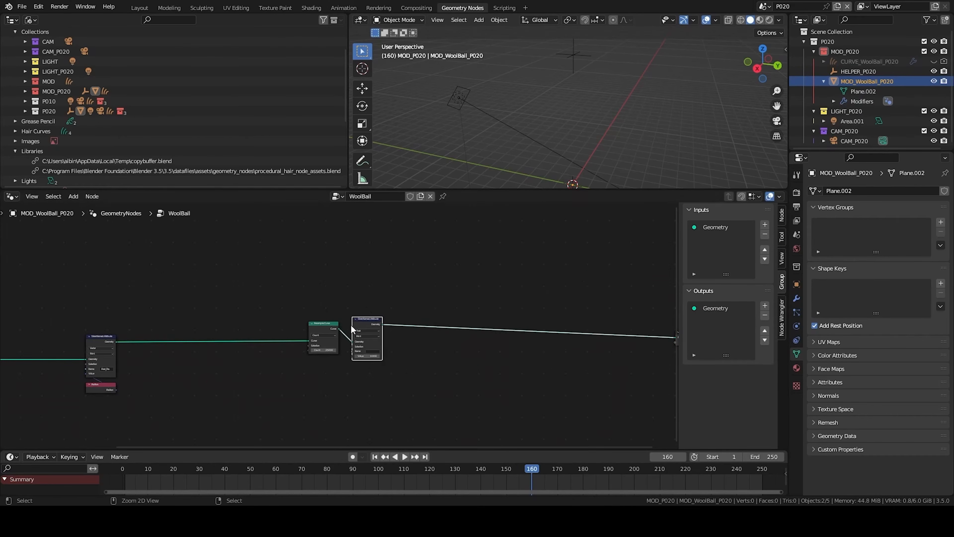
{"action": "left_click", "coordinate": [355, 326]}
{"action": "scroll", "coordinate": [313, 375], "scroll_direction": "up", "scroll_amount": 3}
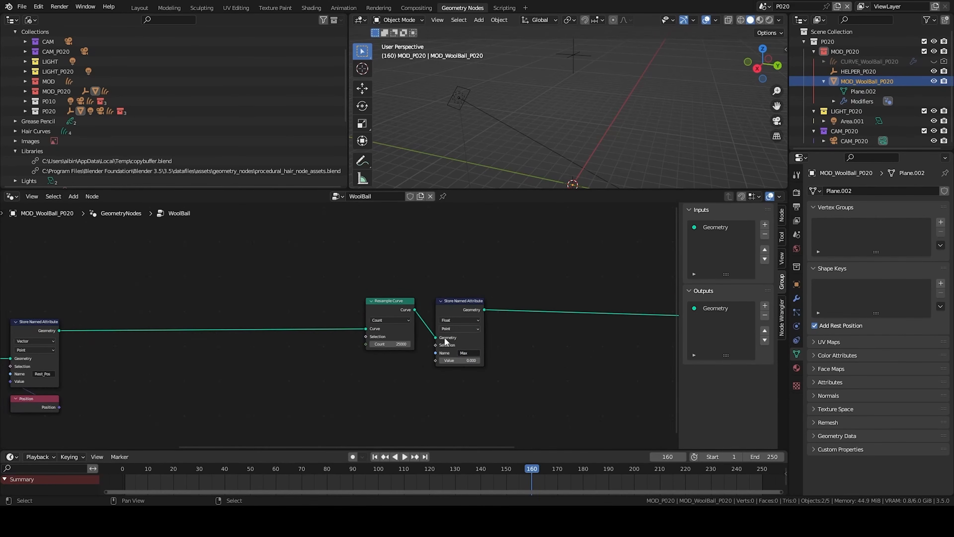
{"action": "scroll", "coordinate": [339, 326], "scroll_direction": "up", "scroll_amount": 2}
- Add an Integer node of 25000 feeding both the resample Count and the Max attribute's Value
{"action": "key", "text": "shift+a"}
{"action": "type", "text": "int"}
{"action": "key", "text": "Return"}
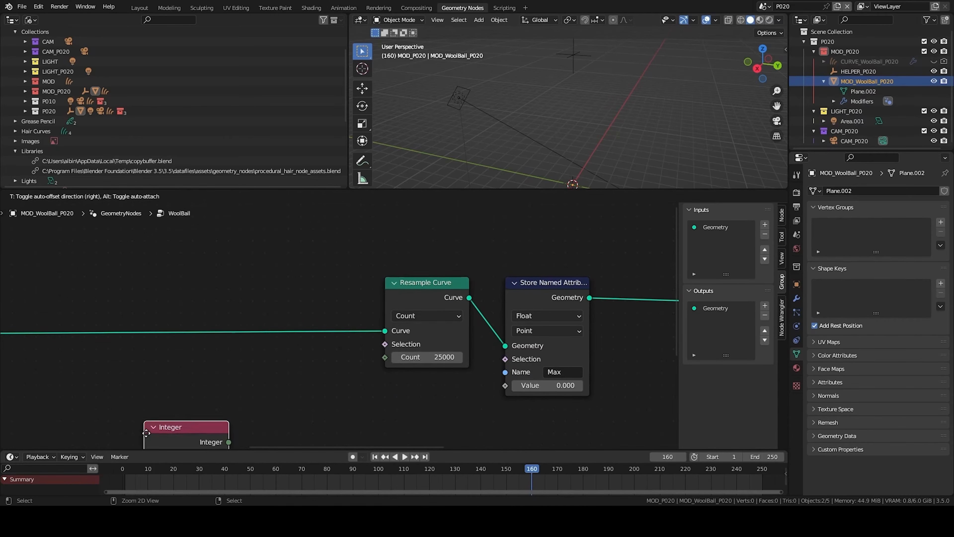
{"action": "left_click", "coordinate": [218, 420]}
{"action": "type", "text": "25000"}
{"action": "left_click_drag", "start_coordinate": [301, 393], "coordinate": [524, 385]}
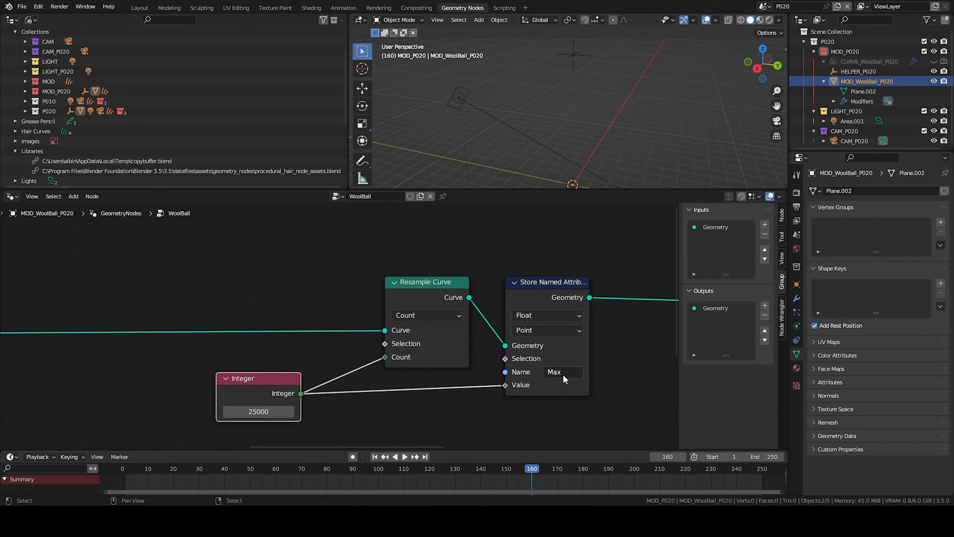
- Set the Max attribute node's data type to Integer
{"action": "left_click", "coordinate": [542, 315]}
{"action": "left_click", "coordinate": [540, 343]}
{"action": "left_click", "coordinate": [533, 370]}
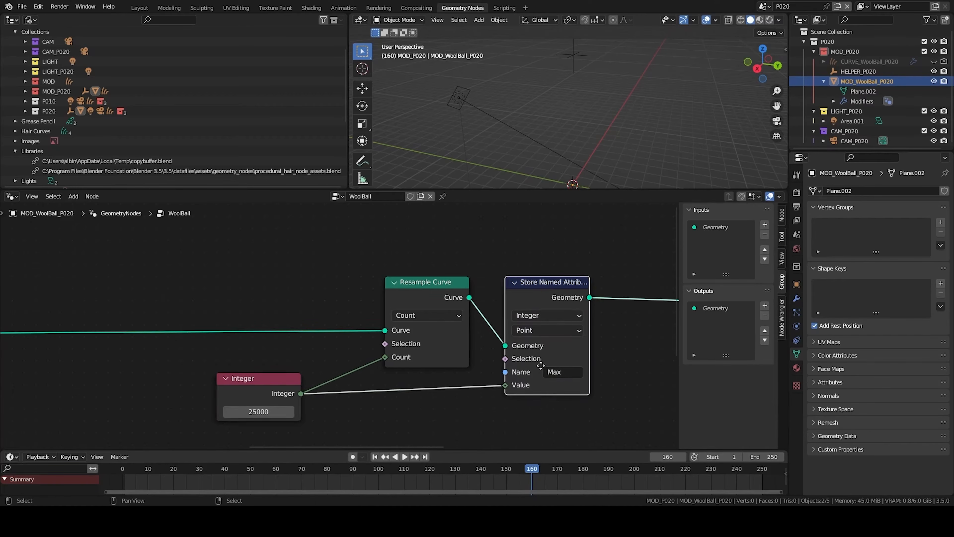
{"action": "middle_click_drag", "start_coordinate": [537, 370], "coordinate": [441, 357]}
{"action": "scroll", "coordinate": [426, 258], "scroll_direction": "down", "scroll_amount": 1}
{"action": "middle_click_drag", "start_coordinate": [426, 258], "coordinate": [189, 241]}
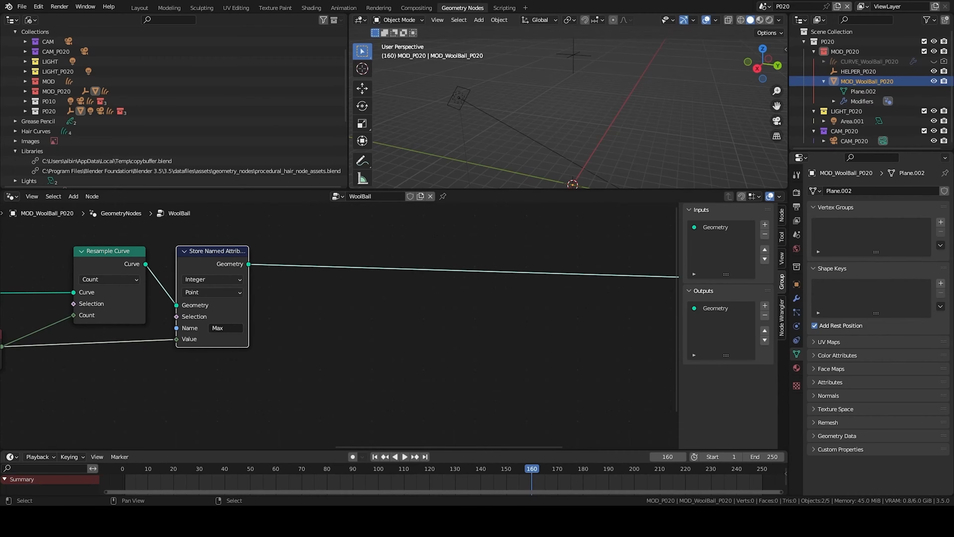
- Rearrange the resample, integer and Max store nodes to tidy the node tree
{"action": "scroll", "coordinate": [502, 210], "scroll_direction": "down", "scroll_amount": 1}
{"action": "middle_click_drag", "start_coordinate": [533, 180], "coordinate": [583, 174]}
{"action": "scroll", "coordinate": [385, 309], "scroll_direction": "down", "scroll_amount": 2}
{"action": "middle_click_drag", "start_coordinate": [343, 352], "coordinate": [322, 342]}
{"action": "scroll", "coordinate": [321, 340], "scroll_direction": "down", "scroll_amount": 2}
{"action": "middle_click_drag", "start_coordinate": [430, 336], "coordinate": [328, 338]}
{"action": "left_click_drag", "start_coordinate": [353, 276], "coordinate": [284, 319]}
{"action": "key", "text": "g"}
{"action": "left_click", "coordinate": [579, 315]}
{"action": "left_click", "coordinate": [193, 334]}
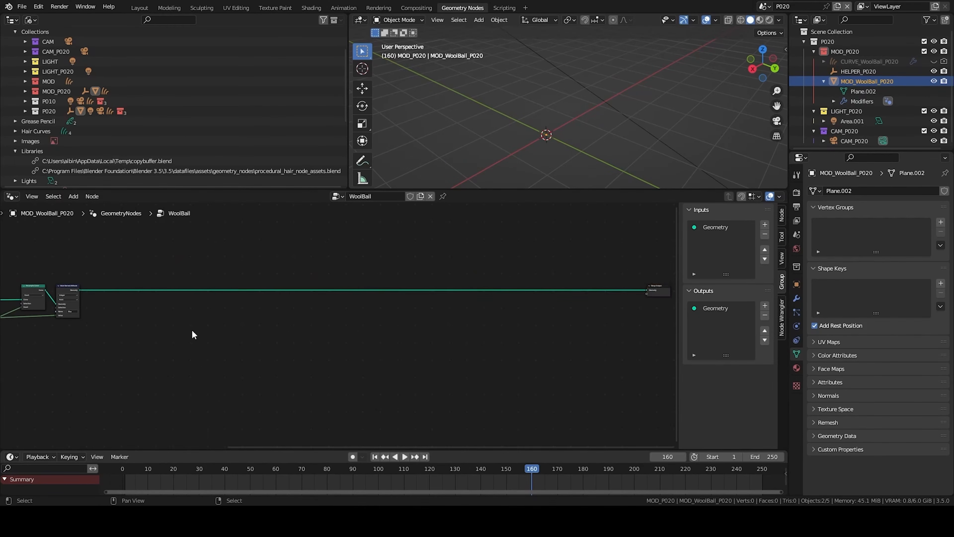
{"action": "middle_click_drag", "start_coordinate": [193, 334], "coordinate": [464, 305]}
{"action": "middle_click_drag", "start_coordinate": [544, 102], "coordinate": [551, 25]}
{"action": "middle_click_drag", "start_coordinate": [464, 109], "coordinate": [560, 60]}
{"action": "left_click", "coordinate": [559, 63]}
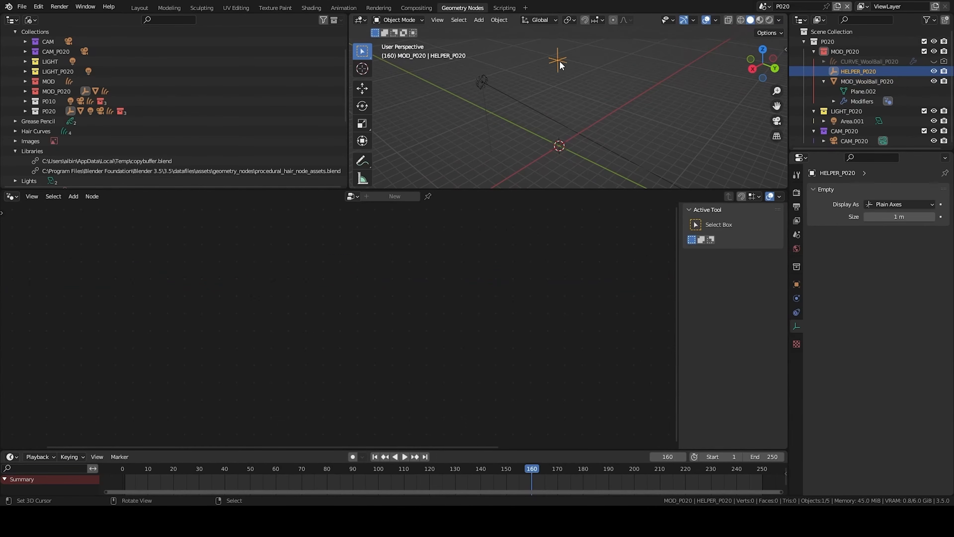
{"action": "left_click", "coordinate": [546, 161]}
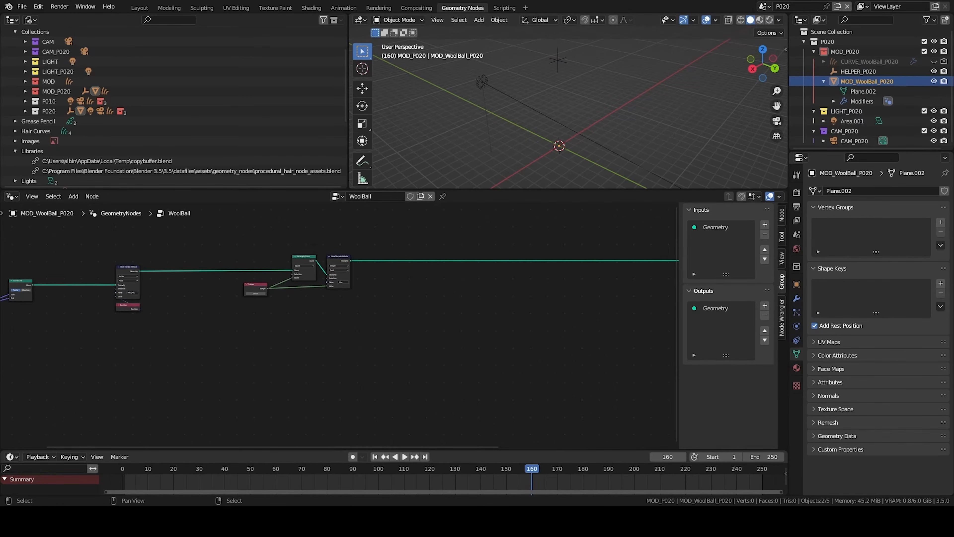
- Add an Index node to the node tree
{"action": "middle_click_drag", "start_coordinate": [479, 312], "coordinate": [451, 285]}
{"action": "key", "text": "shift+a"}
{"action": "left_click", "coordinate": [452, 285]}
{"action": "type", "text": "index"}
{"action": "key", "text": "Return"}
{"action": "left_click", "coordinate": [381, 317]}
- Add a Math node set to Divide and connect the Index into it
{"action": "key", "text": "shift+a"}
{"action": "type", "text": "math"}
{"action": "key", "text": "Return"}
{"action": "left_click", "coordinate": [427, 323]}
{"action": "scroll", "coordinate": [449, 336], "scroll_direction": "up", "scroll_amount": 11}
{"action": "middle_click_drag", "start_coordinate": [407, 324], "coordinate": [327, 321]}
{"action": "left_click_drag", "start_coordinate": [433, 321], "coordinate": [390, 348]}
{"action": "left_click", "coordinate": [418, 329]}
{"action": "left_click", "coordinate": [414, 372]}
{"action": "left_click_drag", "start_coordinate": [391, 349], "coordinate": [388, 348]}
- Add a Named Attribute node reading the Integer attribute Max
{"action": "key", "text": "shift+a"}
{"action": "type", "text": "named"}
{"action": "key", "text": "Return"}
{"action": "left_click", "coordinate": [353, 355]}
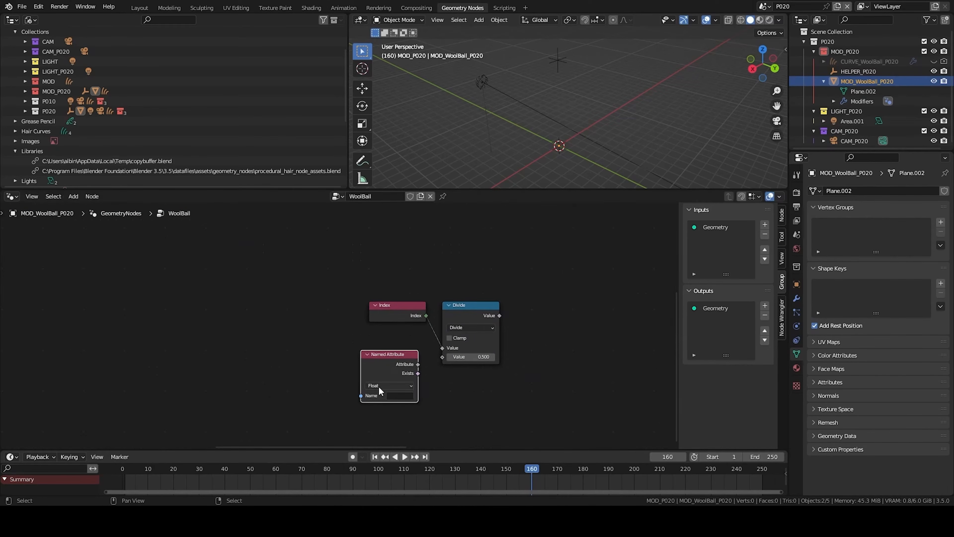
{"action": "left_click", "coordinate": [399, 395]}
{"action": "left_click", "coordinate": [509, 348]}
{"action": "left_click_drag", "start_coordinate": [384, 364], "coordinate": [327, 365]}
{"action": "middle_click_drag", "start_coordinate": [379, 361], "coordinate": [371, 310]}
- Duplicate the Divide node and wire the Index and the Max attribute into the copy
{"action": "left_click", "coordinate": [467, 260]}
{"action": "key", "text": "ctrl+shift+d"}
{"action": "left_click", "coordinate": [468, 340]}
{"action": "middle_click_drag", "start_coordinate": [372, 357], "coordinate": [377, 291]}
{"action": "left_click_drag", "start_coordinate": [357, 247], "coordinate": [397, 284]}
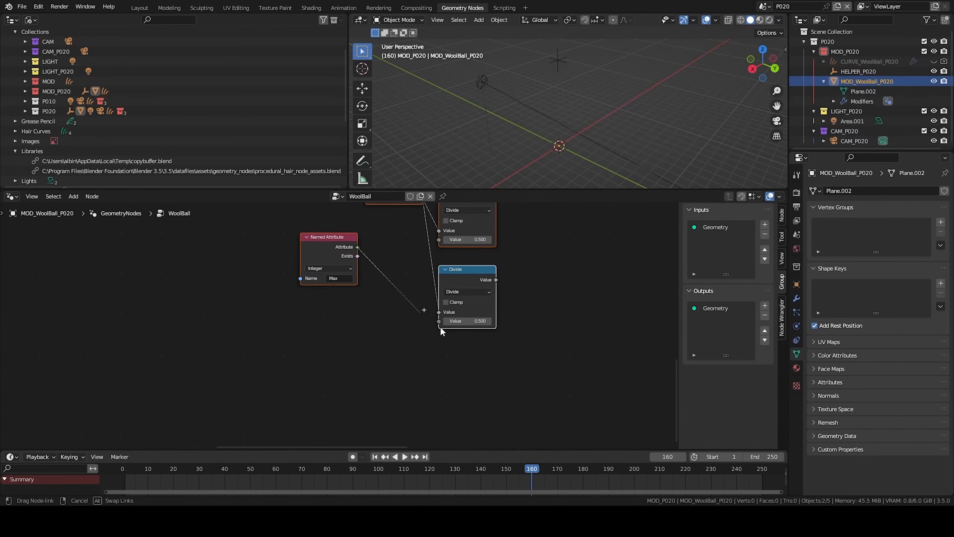
{"action": "left_click_drag", "start_coordinate": [440, 322], "coordinate": [440, 322]}
{"action": "left_click_drag", "start_coordinate": [329, 237], "coordinate": [478, 346]}
{"action": "right_click", "coordinate": [478, 346]}
{"action": "middle_click_drag", "start_coordinate": [450, 285], "coordinate": [406, 351]}
{"action": "left_click_drag", "start_coordinate": [346, 262], "coordinate": [330, 261]}
{"action": "middle_click_drag", "start_coordinate": [434, 278], "coordinate": [372, 286]}
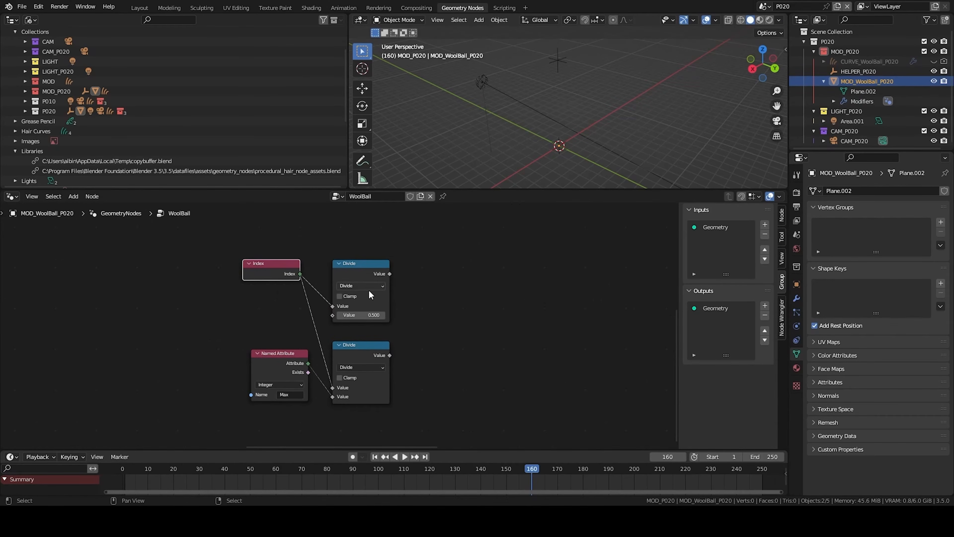
- Set the first Divide's divisor to 12 and duplicate it as a Multiply node fed by its result
{"action": "left_click", "coordinate": [358, 306]}
{"action": "key", "text": "shift+d"}
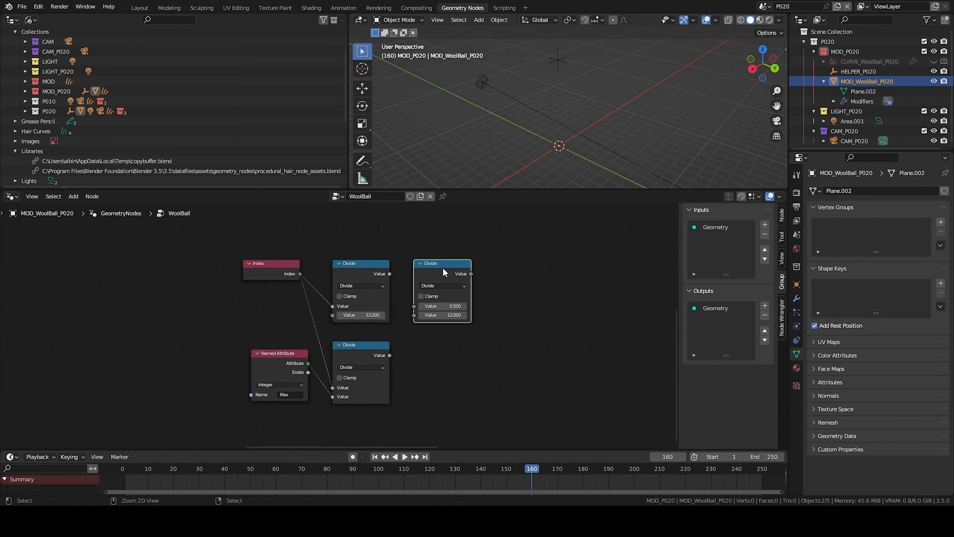
{"action": "left_click", "coordinate": [440, 306]}
{"action": "left_click_drag", "start_coordinate": [389, 273], "coordinate": [413, 306]}
{"action": "left_click", "coordinate": [438, 286]}
{"action": "left_click", "coordinate": [438, 325]}
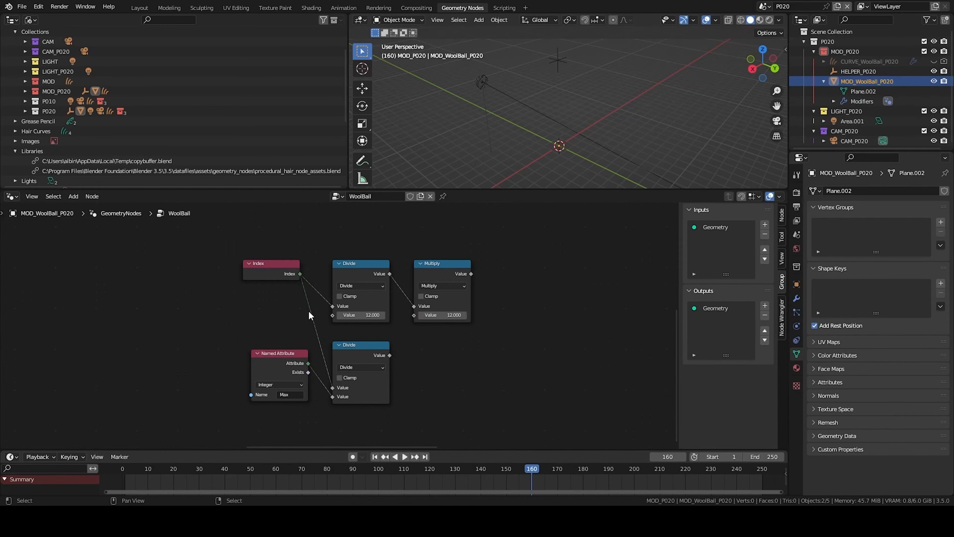
- Set the Multiply node's value to 3.142
{"action": "middle_click_drag", "start_coordinate": [309, 311], "coordinate": [333, 310]}
{"action": "left_click", "coordinate": [456, 313]}
{"action": "middle_click_drag", "start_coordinate": [434, 322], "coordinate": [409, 323]}
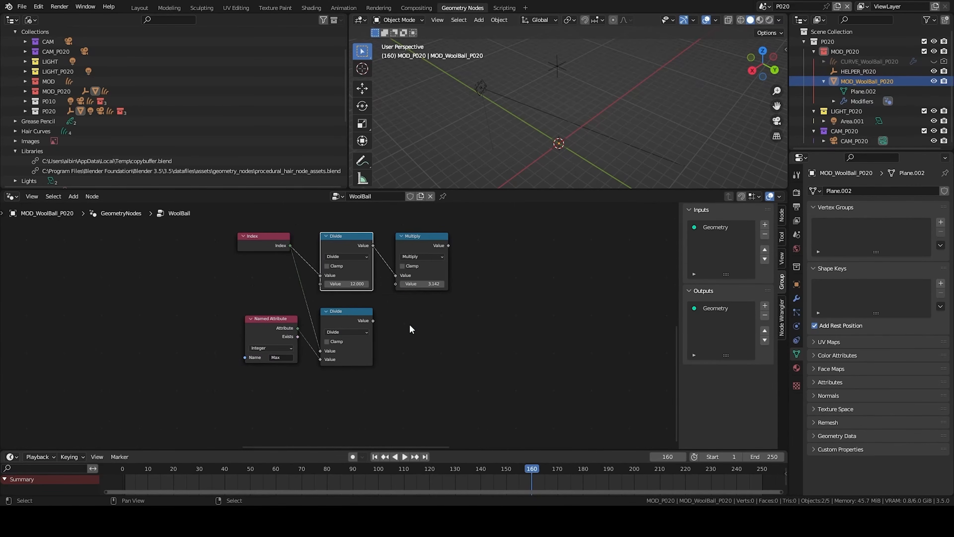
- Add a Math Add node after the lower Divide node and set its value to 10
{"action": "key", "text": "q"}
{"action": "left_click", "coordinate": [408, 315]}
{"action": "left_click", "coordinate": [395, 314]}
{"action": "left_click_drag", "start_coordinate": [397, 317], "coordinate": [403, 317]}
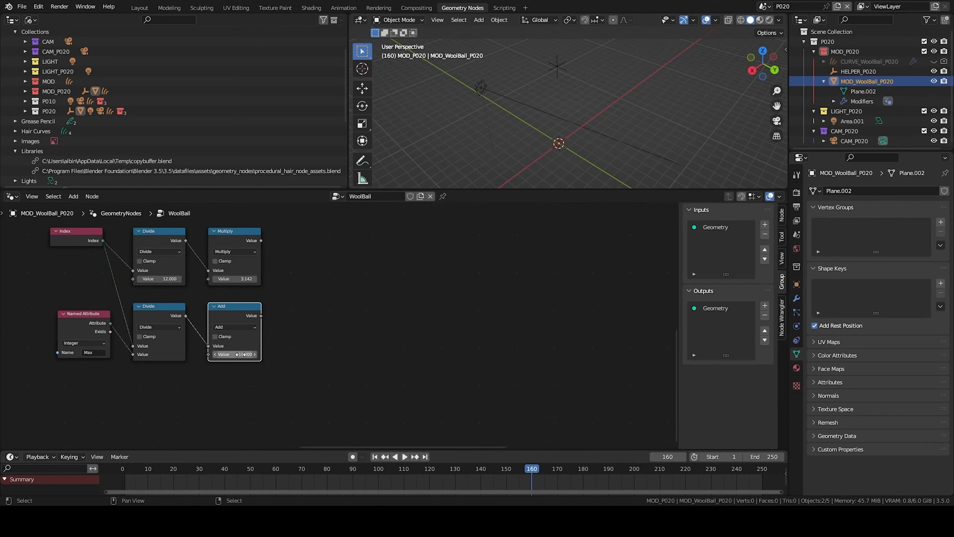
- Add a Sine math node and connect the Add node's result into it
{"action": "left_click", "coordinate": [317, 327]}
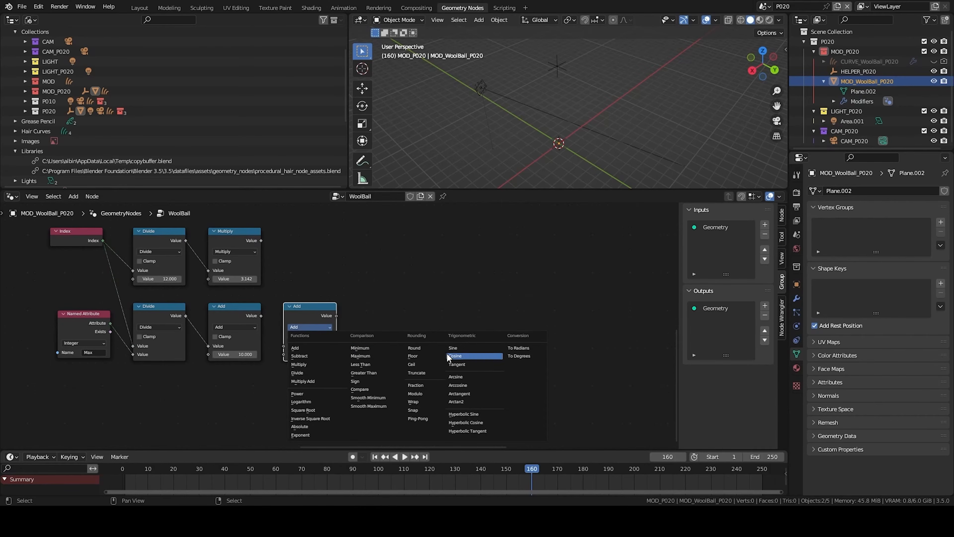
{"action": "left_click", "coordinate": [453, 347]}
{"action": "mouse_move", "coordinate": [308, 306]}
{"action": "middle_mouse_down"}
{"action": "mouse_move", "coordinate": [326, 330]}
{"action": "mouse_move", "coordinate": [372, 344]}
{"action": "mouse_move", "coordinate": [261, 398]}
{"action": "mouse_move", "coordinate": [225, 364]}
{"action": "mouse_move", "coordinate": [306, 316]}
{"action": "middle_mouse_up"}
{"action": "scroll", "coordinate": [372, 344], "scroll_direction": "down", "scroll_amount": 1}
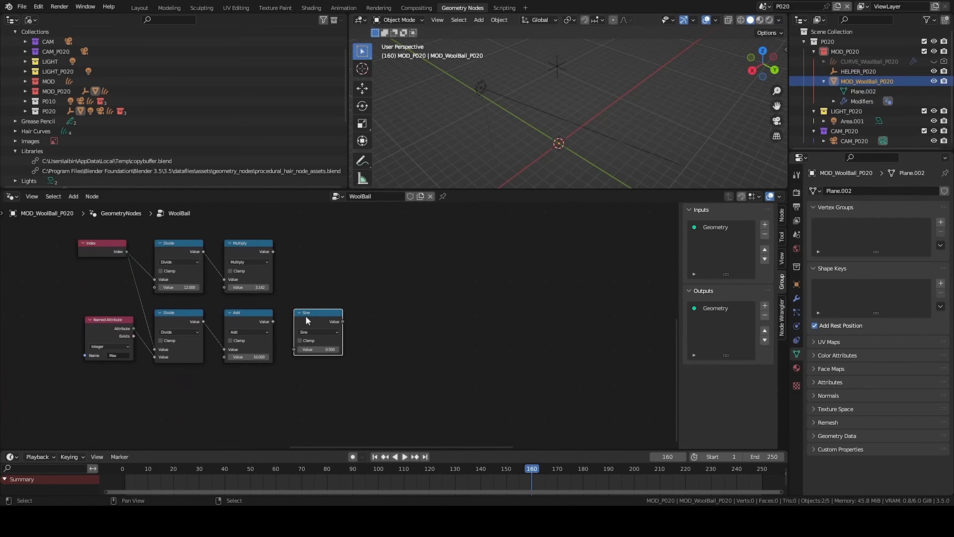
{"action": "left_click_drag", "start_coordinate": [273, 322], "coordinate": [295, 349]}
- Add another Sine math node above the chain plus a duplicate switched to Cosine
{"action": "middle_click_drag", "start_coordinate": [250, 241], "coordinate": [229, 283]}
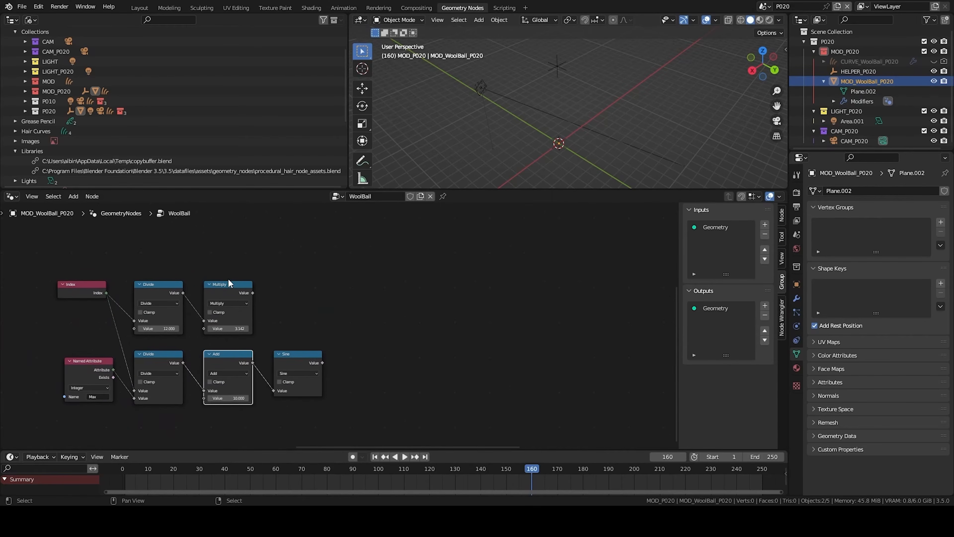
{"action": "key", "text": "q"}
{"action": "left_click", "coordinate": [314, 273]}
{"action": "left_click", "coordinate": [357, 246]}
{"action": "left_click", "coordinate": [380, 248]}
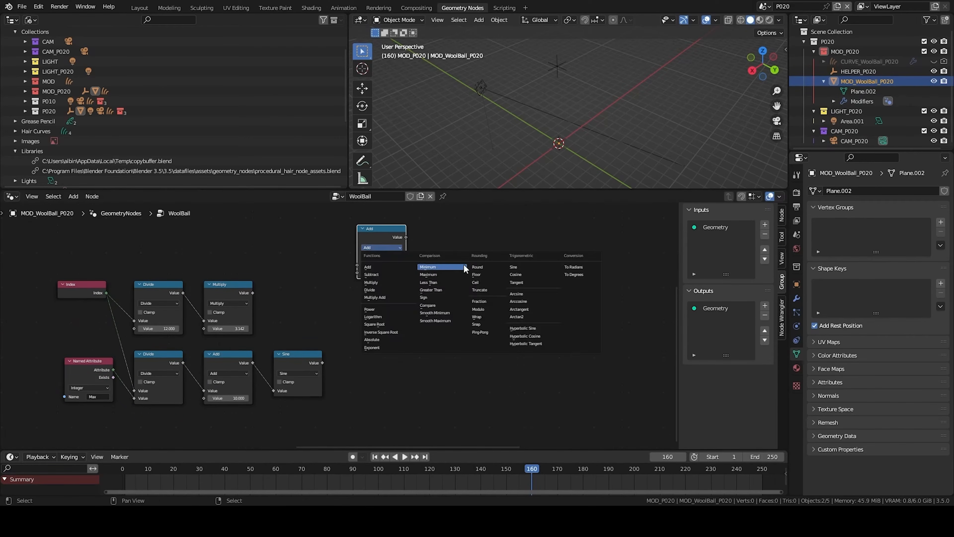
{"action": "left_click", "coordinate": [515, 266]}
{"action": "key", "text": "shift+d"}
{"action": "left_click", "coordinate": [391, 302]}
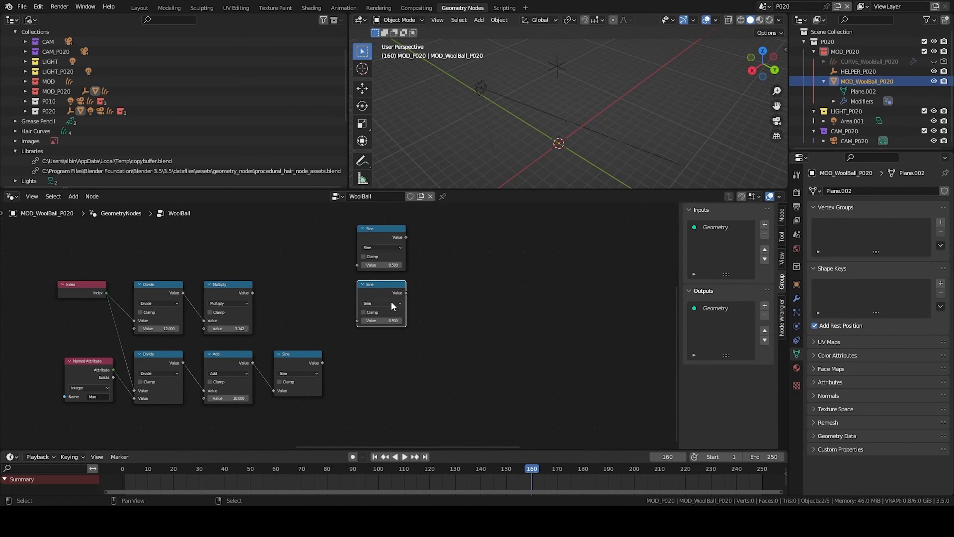
{"action": "left_click", "coordinate": [390, 303]}
{"action": "left_click", "coordinate": [517, 331]}
- Connect the Multiply node's result into both the new Sine and Cosine nodes
{"action": "left_click_drag", "start_coordinate": [252, 293], "coordinate": [357, 265]}
{"action": "left_click_drag", "start_coordinate": [357, 320], "coordinate": [252, 292]}
{"action": "scroll", "coordinate": [447, 288], "scroll_direction": "down", "scroll_amount": 1}
{"action": "middle_click_drag", "start_coordinate": [447, 287], "coordinate": [390, 299]}
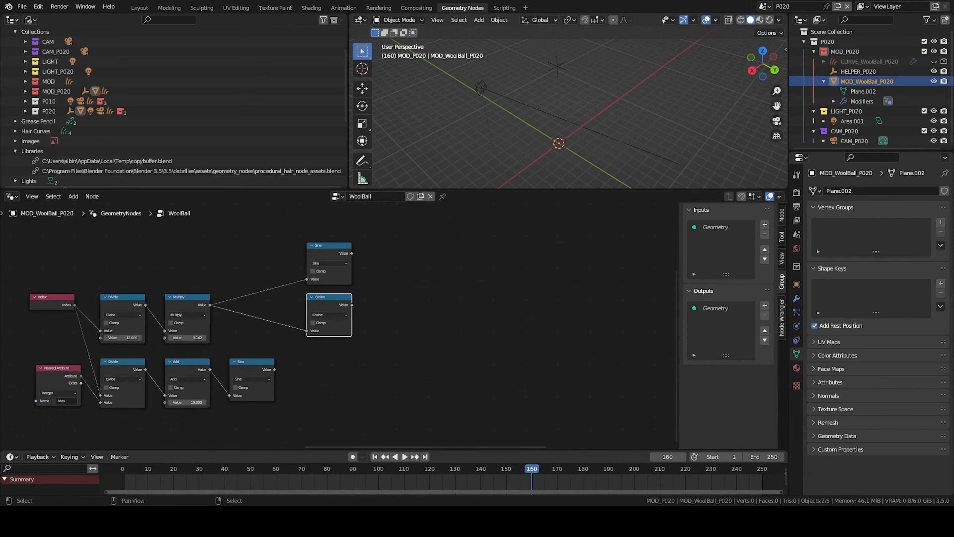
- Add a Combine XYZ node with the Sine result into X and the Cosine result into Y
{"action": "middle_click_drag", "start_coordinate": [492, 288], "coordinate": [410, 280]}
{"action": "key", "text": "shift+a"}
{"action": "type", "text": "com"}
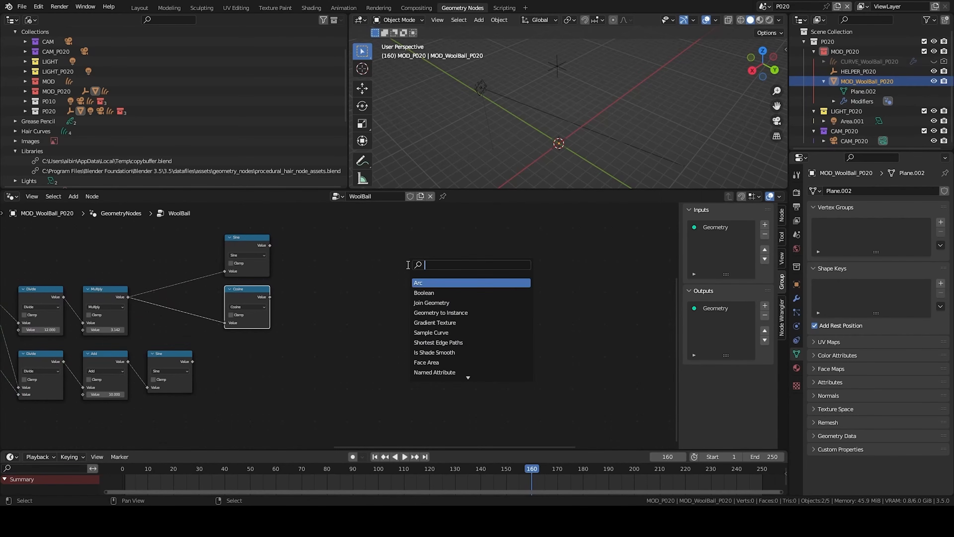
{"action": "type", "text": "b"}
{"action": "key", "text": "Return"}
{"action": "left_click", "coordinate": [303, 247]}
{"action": "left_click_drag", "start_coordinate": [269, 246], "coordinate": [308, 267]}
{"action": "scroll", "coordinate": [381, 230], "scroll_direction": "down", "scroll_amount": 1}
{"action": "middle_click_drag", "start_coordinate": [381, 230], "coordinate": [414, 328]}
- Insert a Set Position node into the geometry line, using the Combine XYZ vector as its offset
{"action": "key", "text": "shift+a"}
{"action": "type", "text": "set pos"}
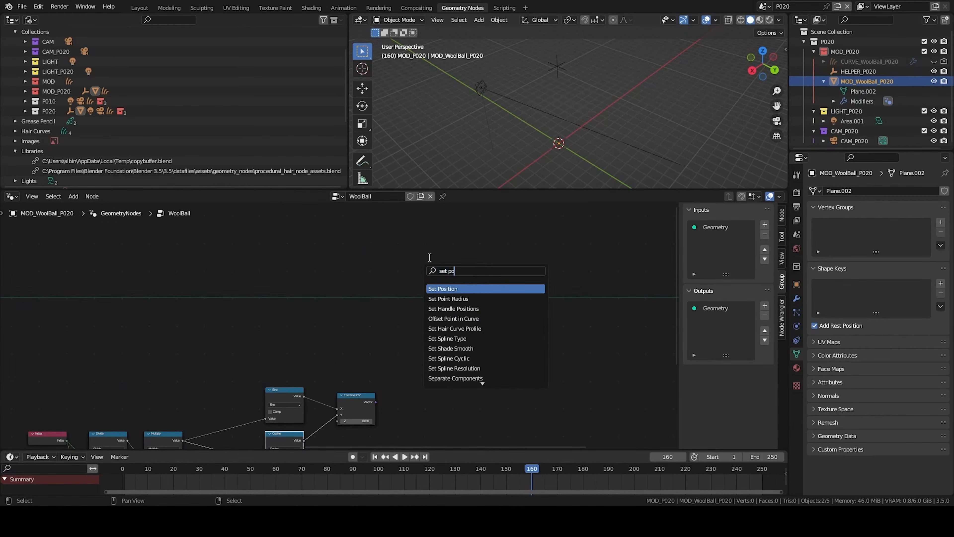
{"action": "key", "text": "Return"}
{"action": "left_click", "coordinate": [428, 257]}
{"action": "scroll", "coordinate": [355, 376], "scroll_direction": "up", "scroll_amount": 1}
{"action": "left_click_drag", "start_coordinate": [353, 376], "coordinate": [359, 371]}
{"action": "left_click_drag", "start_coordinate": [432, 268], "coordinate": [436, 264]}
{"action": "scroll", "coordinate": [576, 143], "scroll_direction": "up", "scroll_amount": 3}
{"action": "middle_click_drag", "start_coordinate": [576, 143], "coordinate": [614, 204]}
{"action": "scroll", "coordinate": [614, 204], "scroll_direction": "up", "scroll_amount": 1}
{"action": "scroll", "coordinate": [600, 56], "scroll_direction": "up", "scroll_amount": 2}
{"action": "middle_click_drag", "start_coordinate": [556, 43], "coordinate": [535, 84], "text": "shift"}
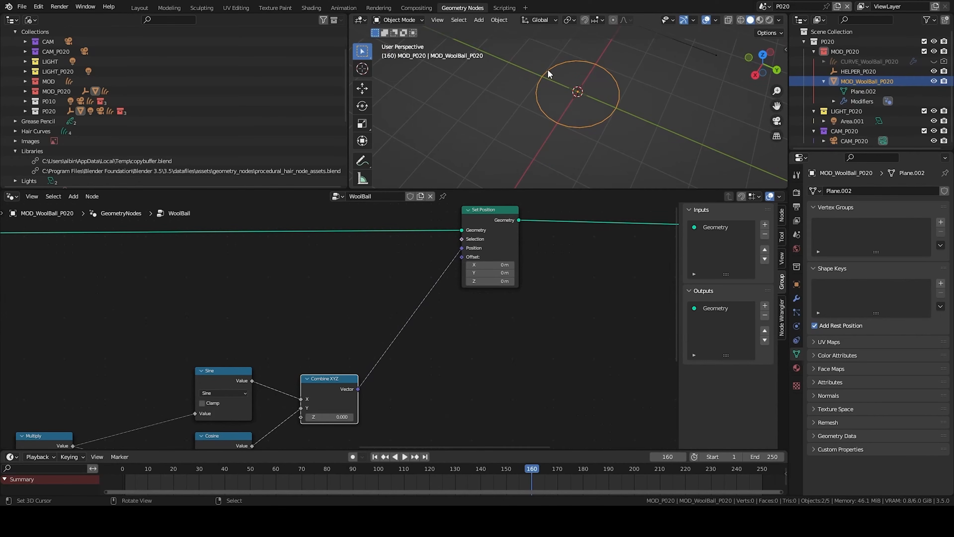
- Inspect the resulting curves around the circle in the viewport
{"action": "scroll", "coordinate": [375, 282], "scroll_direction": "down", "scroll_amount": 4}
{"action": "middle_click_drag", "start_coordinate": [286, 410], "coordinate": [398, 289]}
{"action": "left_click", "coordinate": [289, 341]}
{"action": "scroll", "coordinate": [329, 338], "scroll_direction": "up", "scroll_amount": 3}
{"action": "middle_click_drag", "start_coordinate": [329, 353], "coordinate": [278, 378]}
{"action": "middle_click_drag", "start_coordinate": [556, 176], "coordinate": [534, 158]}
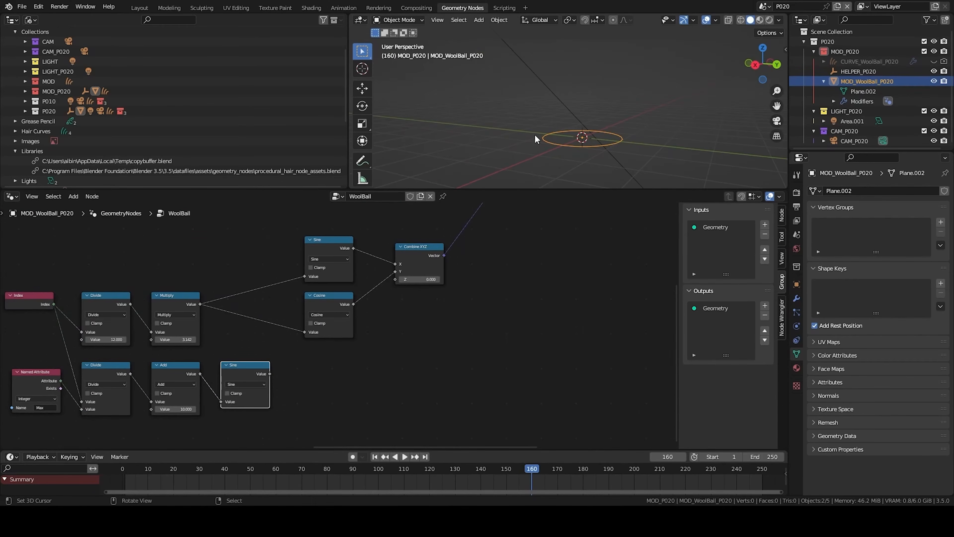
{"action": "left_click_drag", "start_coordinate": [543, 123], "coordinate": [572, 161]}
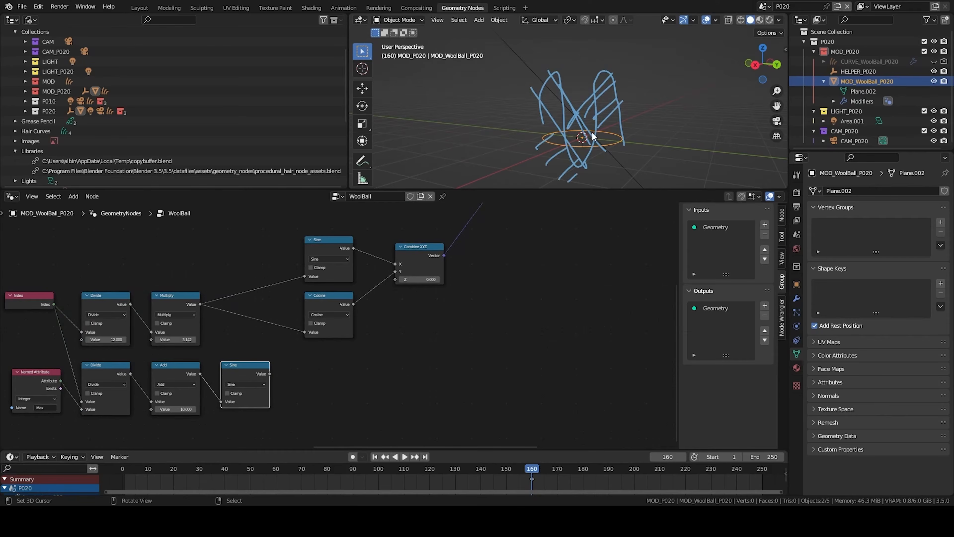
{"action": "right_click_drag", "start_coordinate": [592, 133], "coordinate": [526, 130]}
- Add a Math Add node after the lower Sine node
{"action": "scroll", "coordinate": [302, 377], "scroll_direction": "down", "scroll_amount": 1}
{"action": "middle_click_drag", "start_coordinate": [303, 377], "coordinate": [398, 305]}
{"action": "key", "text": "q"}
{"action": "left_click", "coordinate": [393, 306]}
{"action": "left_click", "coordinate": [400, 292]}
{"action": "left_click_drag", "start_coordinate": [375, 298], "coordinate": [408, 323]}
{"action": "middle_click_drag", "start_coordinate": [204, 390], "coordinate": [322, 337]}
- Add a new Index node to the tree
{"action": "key", "text": "shift+a"}
{"action": "left_click", "coordinate": [317, 315]}
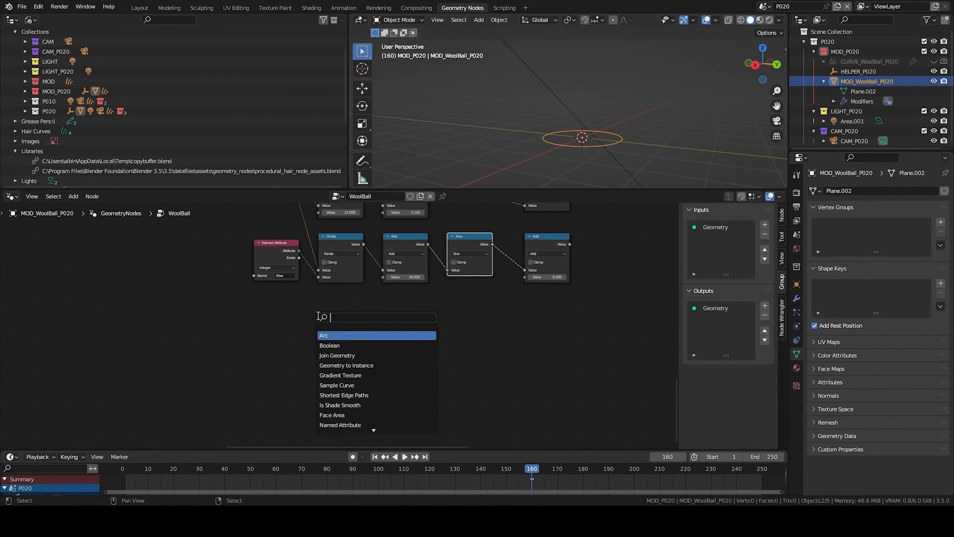
{"action": "type", "text": "index"}
{"action": "key", "text": "Return"}
{"action": "left_click", "coordinate": [124, 333]}
- Add a Noise Texture node to the tree
{"action": "key", "text": "shift+a"}
{"action": "left_click", "coordinate": [242, 295]}
{"action": "type", "text": "noi"}
{"action": "key", "text": "Return"}
{"action": "left_click", "coordinate": [261, 315]}
- Add a Multiply math node set to 0.01, fed by the new Index node
{"action": "key", "text": "q"}
{"action": "left_click", "coordinate": [196, 309]}
{"action": "left_click", "coordinate": [176, 326]}
{"action": "left_click_drag", "start_coordinate": [164, 341], "coordinate": [178, 367]}
{"action": "left_click", "coordinate": [198, 350]}
{"action": "left_click", "coordinate": [195, 388]}
- Connect that Multiply result into the Noise Texture's vector and set the noise scale to 1
{"action": "scroll", "coordinate": [300, 312], "scroll_direction": "up", "scroll_amount": 2}
{"action": "scroll", "coordinate": [300, 312], "scroll_direction": "up", "scroll_amount": 1}
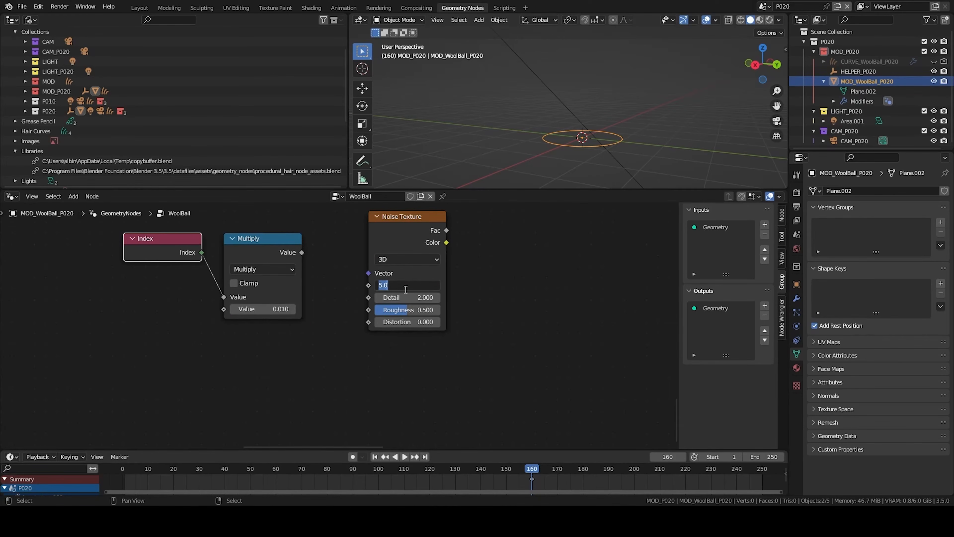
{"action": "left_click_drag", "start_coordinate": [302, 252], "coordinate": [372, 274]}
{"action": "middle_click_drag", "start_coordinate": [411, 237], "coordinate": [319, 253]}
{"action": "left_click_drag", "start_coordinate": [308, 257], "coordinate": [286, 279]}
{"action": "middle_click_drag", "start_coordinate": [402, 259], "coordinate": [341, 289]}
- Add a Subtract math node with value 0.5 fed by the noise Fac output
{"action": "key", "text": "q"}
{"action": "left_click", "coordinate": [344, 291]}
{"action": "left_click", "coordinate": [311, 280], "text": "ctrl"}
{"action": "left_click", "coordinate": [345, 317]}
{"action": "left_click", "coordinate": [348, 359]}
{"action": "left_click_drag", "start_coordinate": [271, 300], "coordinate": [317, 345]}
- Duplicate the Subtract node as a Multiply node fed by the Subtract result
{"action": "left_click", "coordinate": [356, 298]}
{"action": "key", "text": "shift+d"}
{"action": "left_click", "coordinate": [482, 298]}
{"action": "left_click", "coordinate": [455, 316]}
{"action": "left_click", "coordinate": [455, 372]}
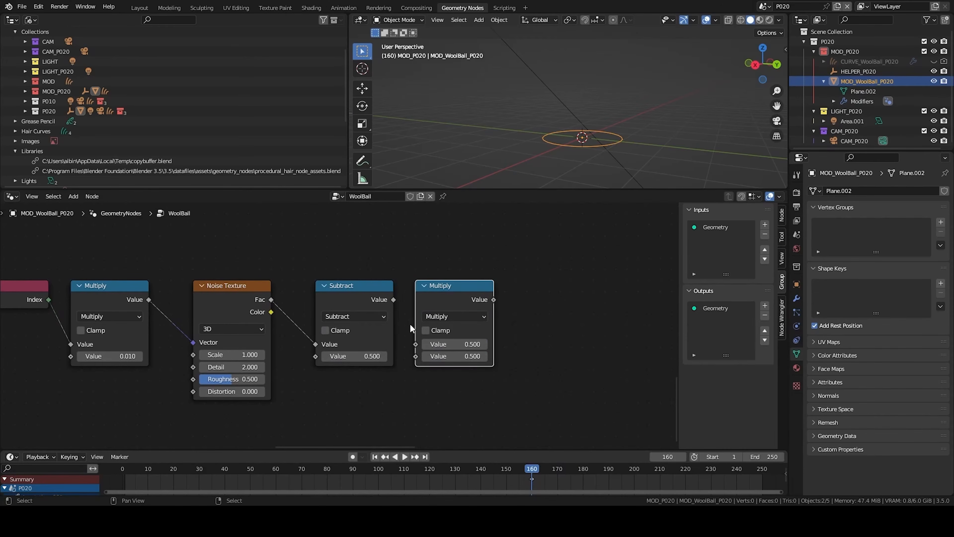
{"action": "left_click_drag", "start_coordinate": [393, 299], "coordinate": [416, 343]}
{"action": "middle_click_drag", "start_coordinate": [519, 352], "coordinate": [361, 349]}
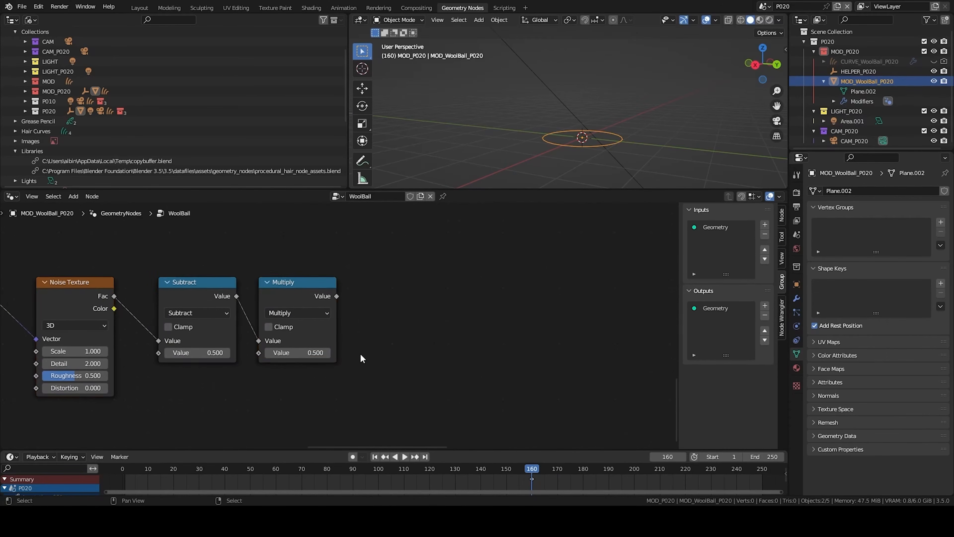
- Feed the noise Multiply into the Add node's second input and append a Multiply node after the Add
{"action": "scroll", "coordinate": [346, 330], "scroll_direction": "down", "scroll_amount": 3}
{"action": "left_click_drag", "start_coordinate": [291, 356], "coordinate": [301, 362]}
{"action": "left_click_drag", "start_coordinate": [395, 292], "coordinate": [395, 292]}
{"action": "middle_click_drag", "start_coordinate": [413, 277], "coordinate": [376, 320]}
{"action": "scroll", "coordinate": [106, 355], "scroll_direction": "down", "scroll_amount": 2}
{"action": "left_click", "coordinate": [145, 344]}
{"action": "key", "text": "shift+d"}
{"action": "middle_click_drag", "start_coordinate": [307, 309], "coordinate": [219, 341]}
{"action": "left_click", "coordinate": [191, 345]}
{"action": "scroll", "coordinate": [190, 346], "scroll_direction": "up", "scroll_amount": 5}
{"action": "left_click_drag", "start_coordinate": [135, 353], "coordinate": [253, 337]}
{"action": "left_click", "coordinate": [189, 362]}
{"action": "left_click", "coordinate": [200, 394]}
{"action": "middle_click_drag", "start_coordinate": [213, 275], "coordinate": [147, 347]}
{"action": "left_click_drag", "start_coordinate": [146, 309], "coordinate": [269, 303]}
{"action": "middle_click_drag", "start_coordinate": [240, 339], "coordinate": [340, 307]}
{"action": "left_click_drag", "start_coordinate": [271, 378], "coordinate": [327, 302]}
{"action": "left_click_drag", "start_coordinate": [223, 377], "coordinate": [225, 394]}
{"action": "middle_click_drag", "start_coordinate": [343, 358], "coordinate": [343, 373]}
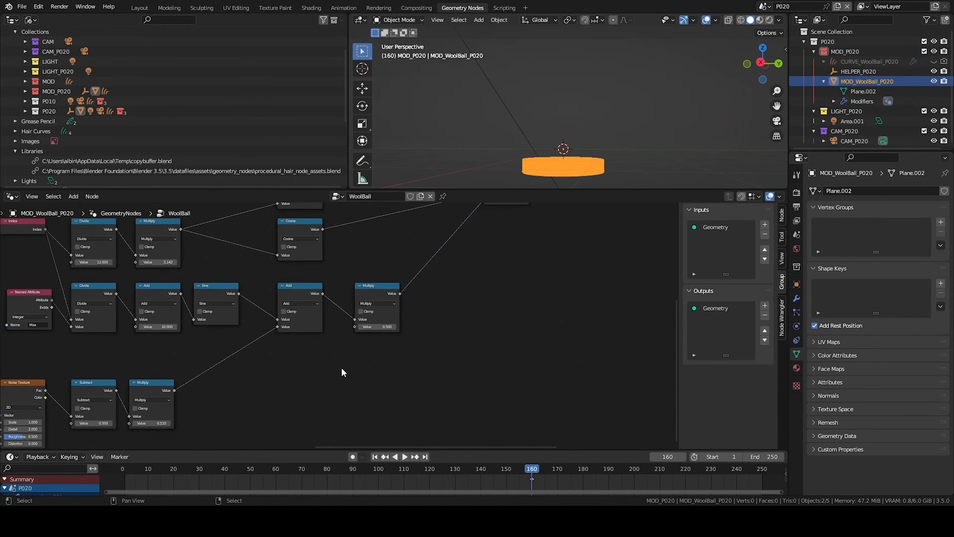
- Set the last Multiply node's value to 3
{"action": "scroll", "coordinate": [343, 328], "scroll_direction": "up", "scroll_amount": 1}
{"action": "left_click_drag", "start_coordinate": [395, 326], "coordinate": [424, 326]}
{"action": "right_click", "coordinate": [424, 326]}
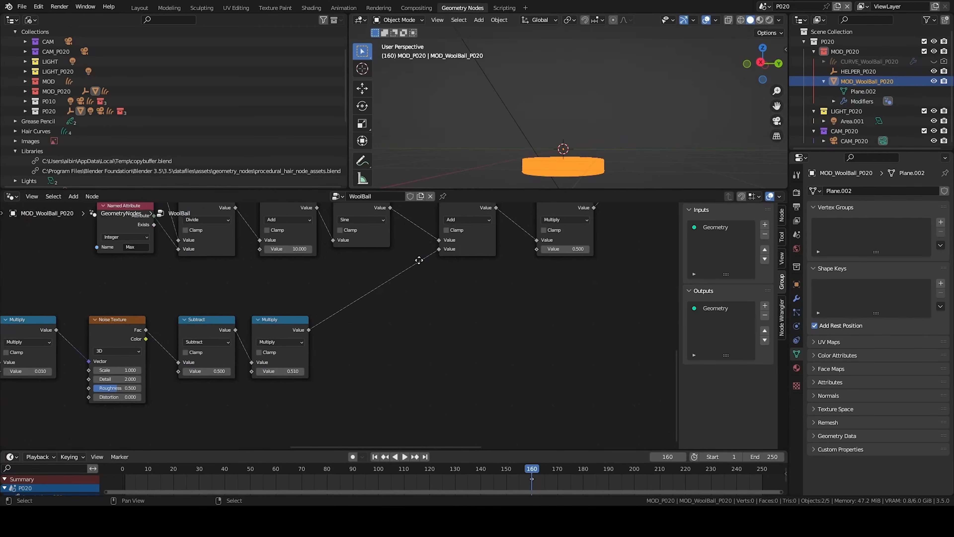
- Switch the Add node after the lower Divide to Multiply
{"action": "middle_click_drag", "start_coordinate": [261, 242], "coordinate": [224, 329]}
{"action": "left_click", "coordinate": [262, 310]}
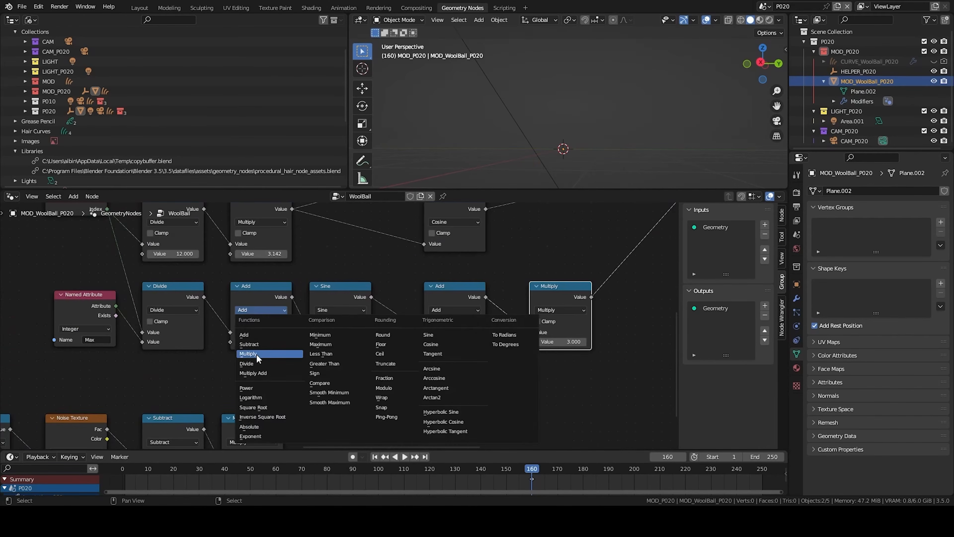
{"action": "left_click", "coordinate": [257, 354]}
- Inspect the generated curves in the viewport
{"action": "key", "text": "alt+a"}
{"action": "scroll", "coordinate": [520, 132], "scroll_direction": "down", "scroll_amount": 3}
{"action": "middle_click_drag", "start_coordinate": [520, 130], "coordinate": [559, 152]}
{"action": "scroll", "coordinate": [599, 135], "scroll_direction": "up", "scroll_amount": 3}
{"action": "right_click", "coordinate": [600, 140]}
{"action": "key", "text": "KP_Decimal"}
{"action": "key", "text": "alt+a"}
{"action": "middle_click_drag", "start_coordinate": [518, 130], "coordinate": [632, 143], "text": "shift"}
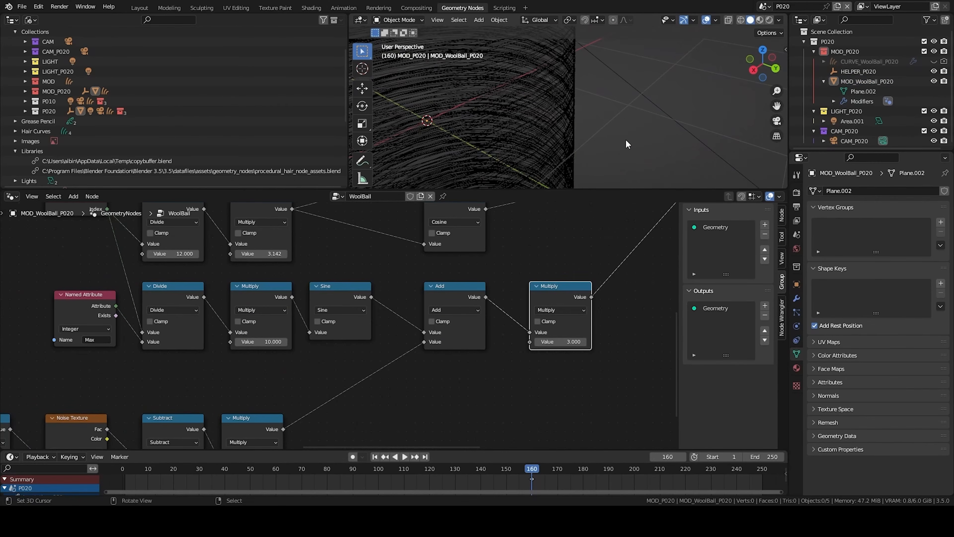
- Connect a Viewer node to preview the Set Position geometry
{"action": "scroll", "coordinate": [568, 275], "scroll_direction": "down", "scroll_amount": 3}
{"action": "middle_click_drag", "start_coordinate": [581, 250], "coordinate": [395, 328]}
{"action": "scroll", "coordinate": [583, 129], "scroll_direction": "down", "scroll_amount": 5}
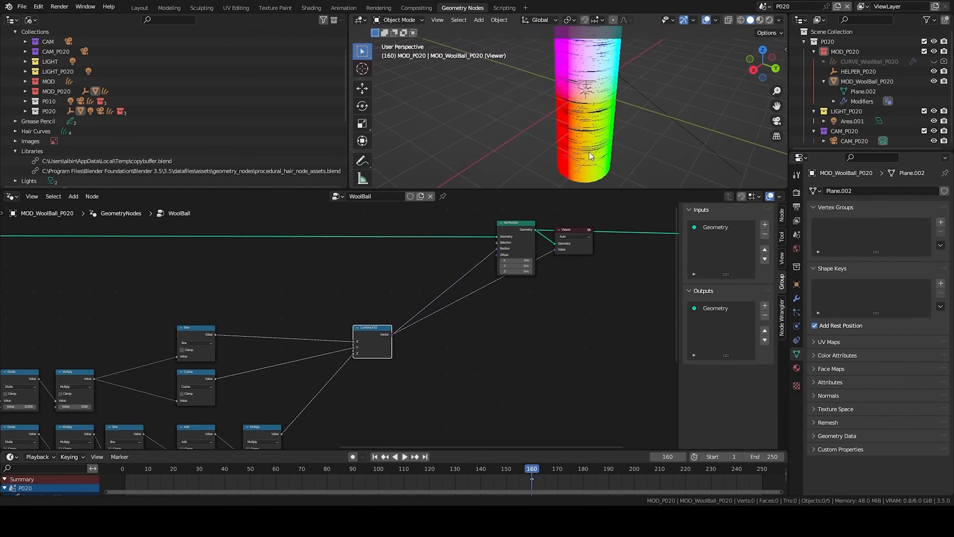
{"action": "middle_click_drag", "start_coordinate": [588, 153], "coordinate": [543, 41]}
{"action": "mouse_move", "coordinate": [545, 132]}
{"action": "middle_mouse_down"}
{"action": "mouse_move", "coordinate": [681, 103]}
{"action": "mouse_move", "coordinate": [562, 130]}
{"action": "mouse_move", "coordinate": [555, 141]}
{"action": "middle_mouse_up"}
{"action": "scroll", "coordinate": [586, 327], "scroll_direction": "down", "scroll_amount": 1}
{"action": "middle_click_drag", "start_coordinate": [594, 317], "coordinate": [349, 336]}
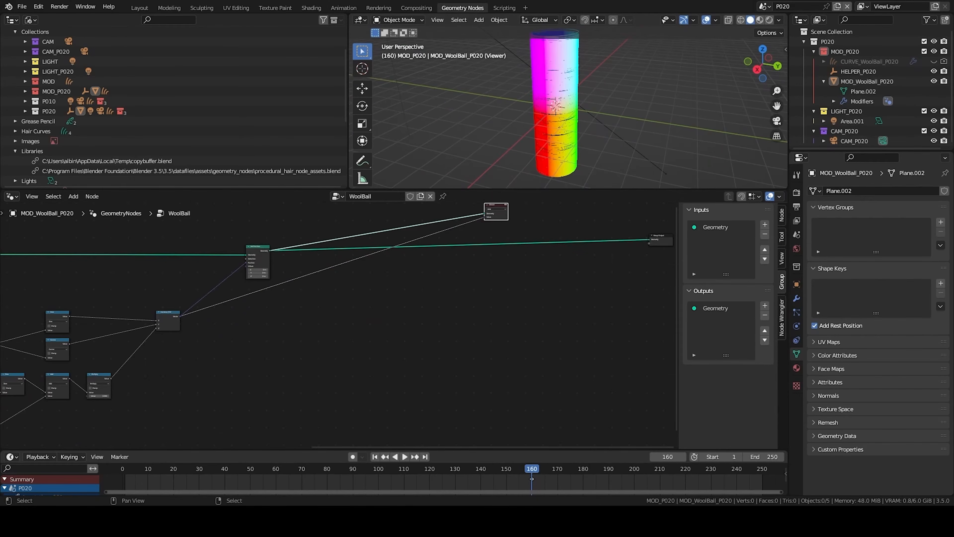
- Inspect the Viewer preview of the geometry in the viewport
{"action": "scroll", "coordinate": [340, 320], "scroll_direction": "down", "scroll_amount": 2}
{"action": "middle_click_drag", "start_coordinate": [340, 320], "coordinate": [316, 376]}
{"action": "left_click_drag", "start_coordinate": [450, 280], "coordinate": [494, 321]}
{"action": "middle_click_drag", "start_coordinate": [580, 78], "coordinate": [584, 128], "text": "shift"}
{"action": "middle_click_drag", "start_coordinate": [548, 96], "coordinate": [544, 115]}
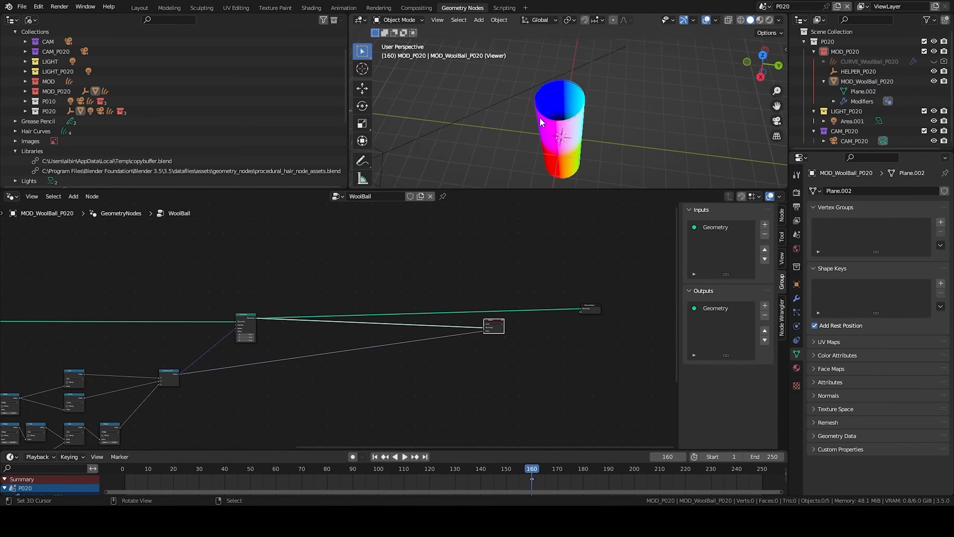
{"action": "middle_click_drag", "start_coordinate": [484, 248], "coordinate": [572, 128]}
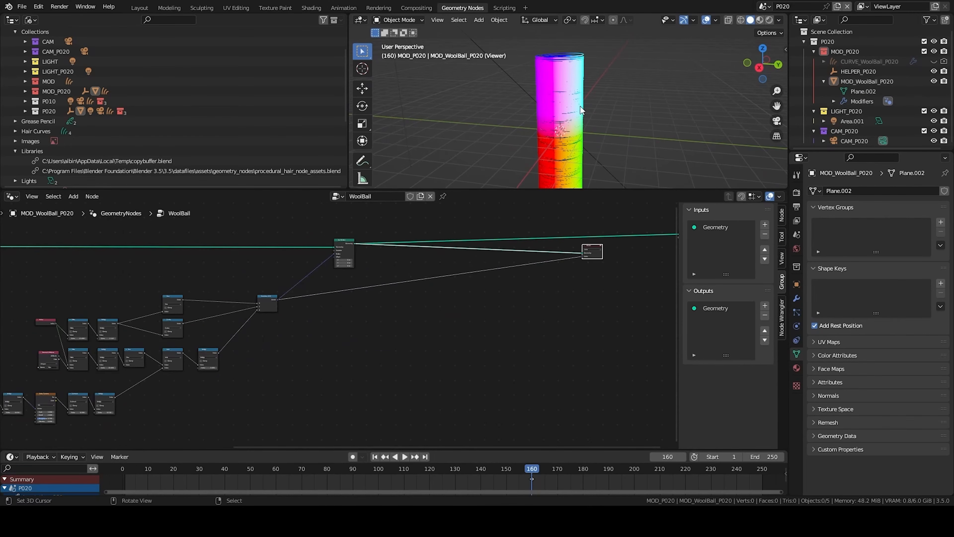
{"action": "middle_click_drag", "start_coordinate": [460, 279], "coordinate": [461, 279]}
- Add a Spline Parameter node to the tree
{"action": "key", "text": "shift+a"}
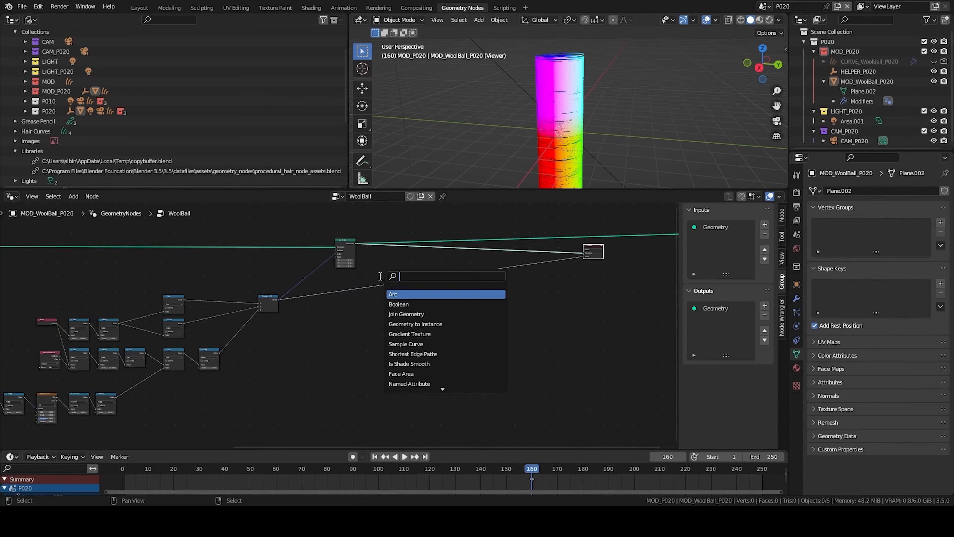
{"action": "type", "text": "spline"}
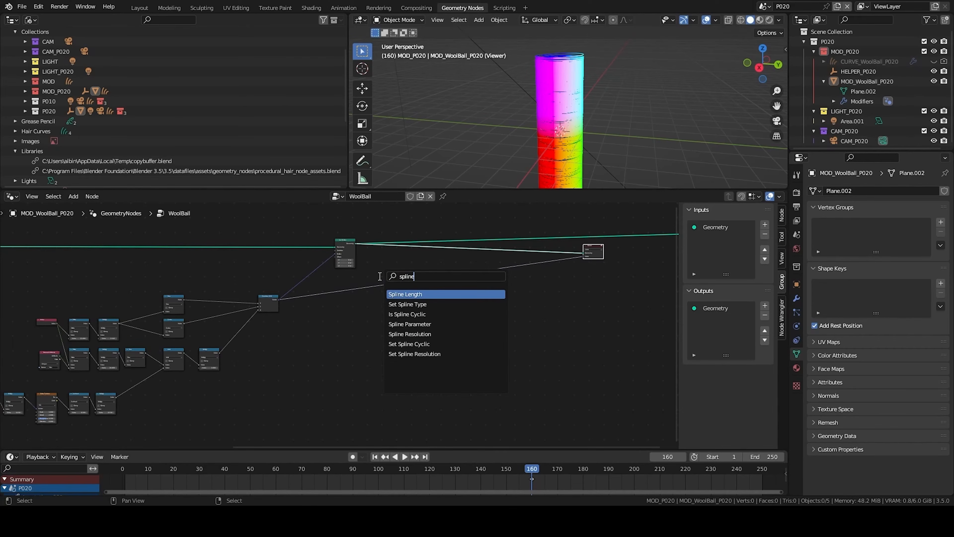
{"action": "key", "text": "Down"}
{"action": "key", "text": "Down"}
{"action": "key", "text": "Down"}
{"action": "key", "text": "Return"}
{"action": "left_click", "coordinate": [322, 311]}
- Add a Map Range node fed by the Spline Parameter output
{"action": "scroll", "coordinate": [394, 295], "scroll_direction": "up", "scroll_amount": 2}
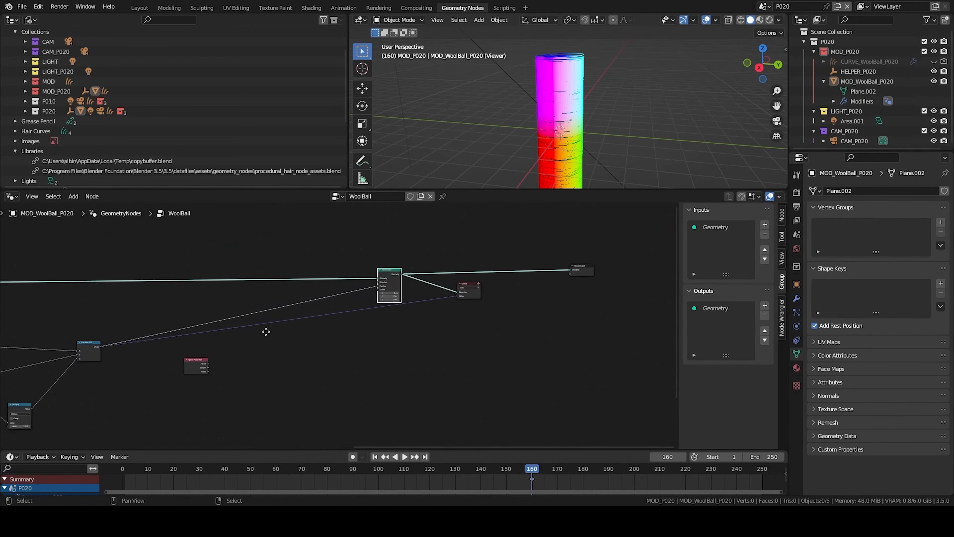
{"action": "middle_click_drag", "start_coordinate": [266, 332], "coordinate": [406, 340]}
{"action": "scroll", "coordinate": [349, 373], "scroll_direction": "up", "scroll_amount": 5}
{"action": "left_click", "coordinate": [349, 372]}
{"action": "key", "text": "q"}
{"action": "left_click", "coordinate": [330, 387]}
{"action": "scroll", "coordinate": [376, 357], "scroll_direction": "up", "scroll_amount": 3}
{"action": "left_click_drag", "start_coordinate": [398, 319], "coordinate": [381, 317]}
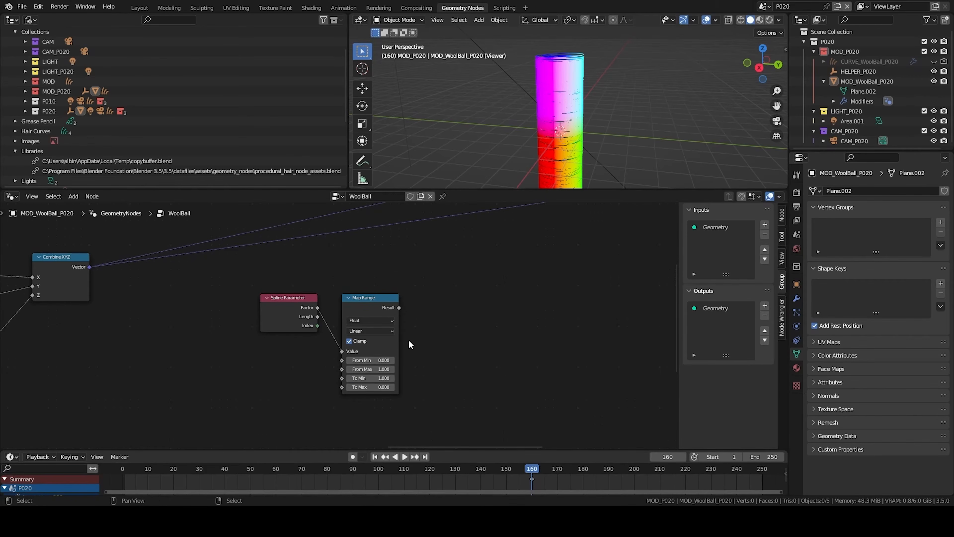
- Add a Multiply Add math node with multiplier -1 and addend 1, fed by the Spline Parameter factor
{"action": "key", "text": "q"}
{"action": "left_click", "coordinate": [425, 292]}
{"action": "left_click", "coordinate": [425, 289]}
{"action": "left_click", "coordinate": [460, 314]}
{"action": "left_click", "coordinate": [453, 371]}
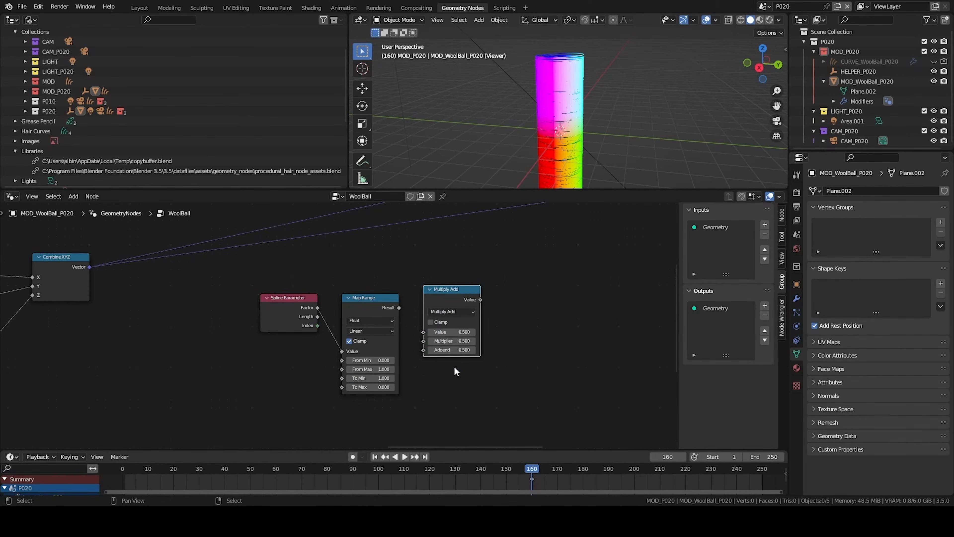
{"action": "type", "text": "-1"}
{"action": "key", "text": "Tab"}
{"action": "type", "text": "1"}
{"action": "key", "text": "Return"}
{"action": "left_click_drag", "start_coordinate": [318, 308], "coordinate": [422, 332]}
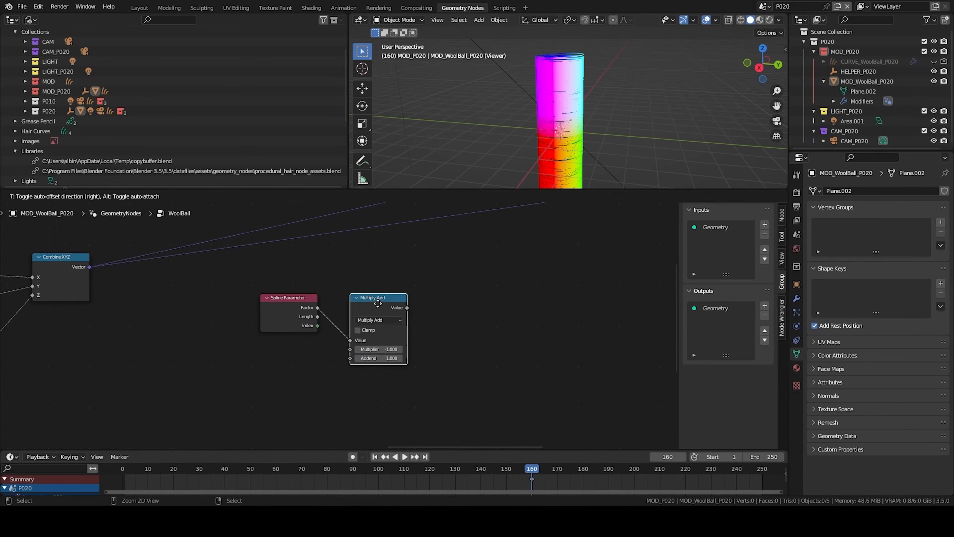
{"action": "left_click_drag", "start_coordinate": [378, 303], "coordinate": [370, 304]}
{"action": "middle_click_drag", "start_coordinate": [411, 331], "coordinate": [326, 338]}
- Add a Multiply math node after the Multiply Add node
{"action": "key", "text": "q"}
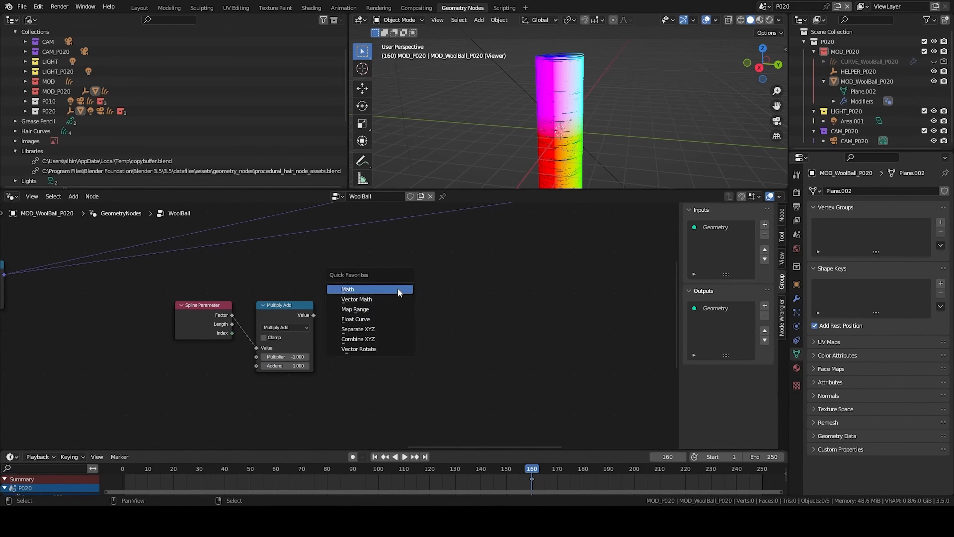
{"action": "left_click", "coordinate": [398, 290]}
{"action": "left_click", "coordinate": [332, 307]}
{"action": "left_click_drag", "start_coordinate": [313, 315], "coordinate": [322, 341]}
{"action": "left_click_drag", "start_coordinate": [332, 349], "coordinate": [331, 348]}
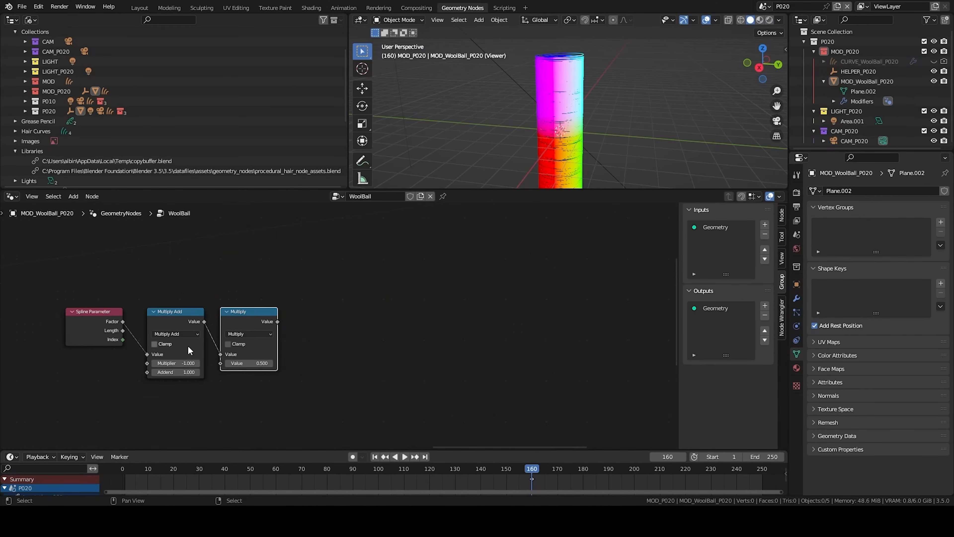
- Duplicate the Multiply node, switch the copy to Add, and connect it after the Multiply node
{"action": "key", "text": "shift+d"}
{"action": "left_click", "coordinate": [341, 319]}
{"action": "left_click", "coordinate": [340, 334]}
{"action": "left_click", "coordinate": [351, 356]}
{"action": "left_click_drag", "start_coordinate": [334, 322], "coordinate": [294, 354]}
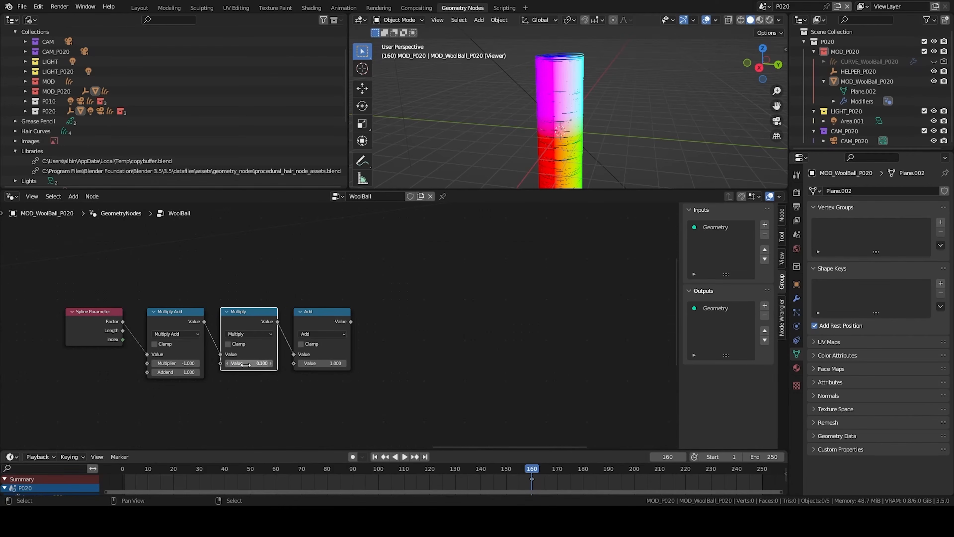
- Duplicate the Add node to place a second Add node at the end of the spline chain
{"action": "middle_click_drag", "start_coordinate": [394, 329], "coordinate": [362, 331]}
{"action": "left_click", "coordinate": [312, 316]}
{"action": "key", "text": "shift+d"}
{"action": "left_click_drag", "start_coordinate": [318, 324], "coordinate": [359, 354]}
{"action": "scroll", "coordinate": [337, 338], "scroll_direction": "down", "scroll_amount": 7}
{"action": "middle_click_drag", "start_coordinate": [116, 368], "coordinate": [254, 311]}
{"action": "middle_click_drag", "start_coordinate": [181, 370], "coordinate": [550, 329]}
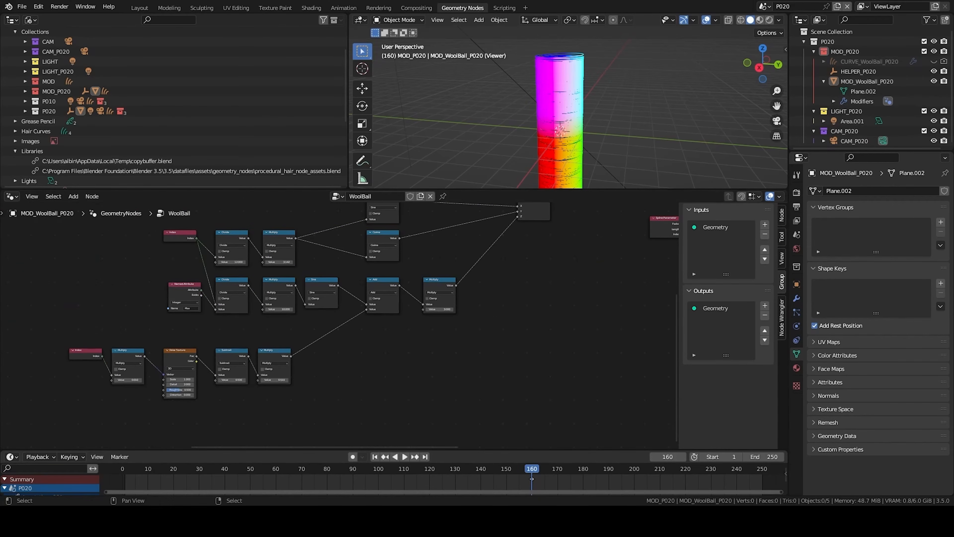
{"action": "middle_click_drag", "start_coordinate": [549, 328], "coordinate": [499, 349]}
- Duplicate the Index–Noise Texture offset node chain and place the copy below the spline chain
{"action": "scroll", "coordinate": [498, 349], "scroll_direction": "down", "scroll_amount": 1}
{"action": "left_click_drag", "start_coordinate": [50, 357], "coordinate": [256, 422]}
{"action": "key", "text": "shift+d"}
{"action": "left_click", "coordinate": [575, 365]}
{"action": "middle_click_drag", "start_coordinate": [576, 365], "coordinate": [407, 345]}
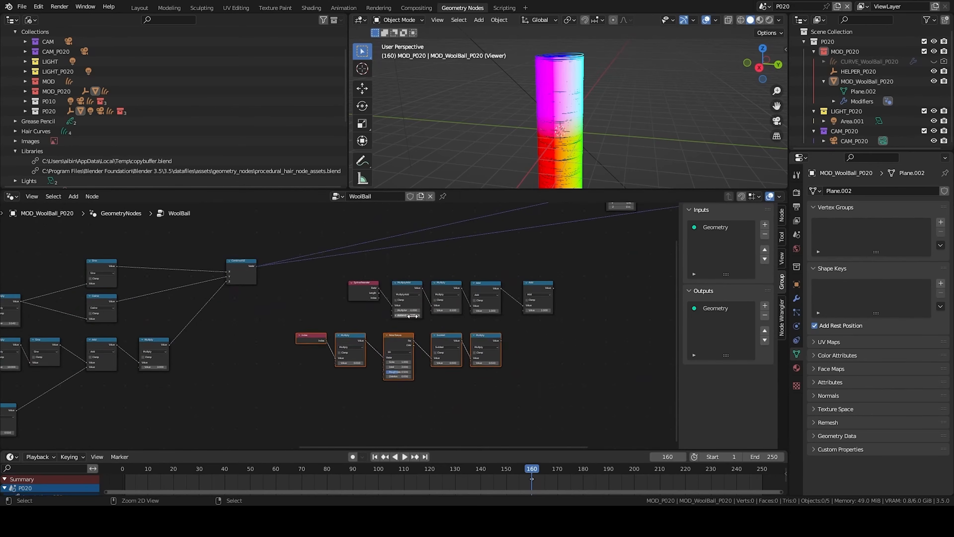
- Insert an Add math node between the copied chain's index Multiply and the Noise Texture vector
{"action": "scroll", "coordinate": [332, 367], "scroll_direction": "up", "scroll_amount": 5}
{"action": "middle_click_drag", "start_coordinate": [316, 373], "coordinate": [349, 353]}
{"action": "scroll", "coordinate": [291, 263], "scroll_direction": "down", "scroll_amount": 1}
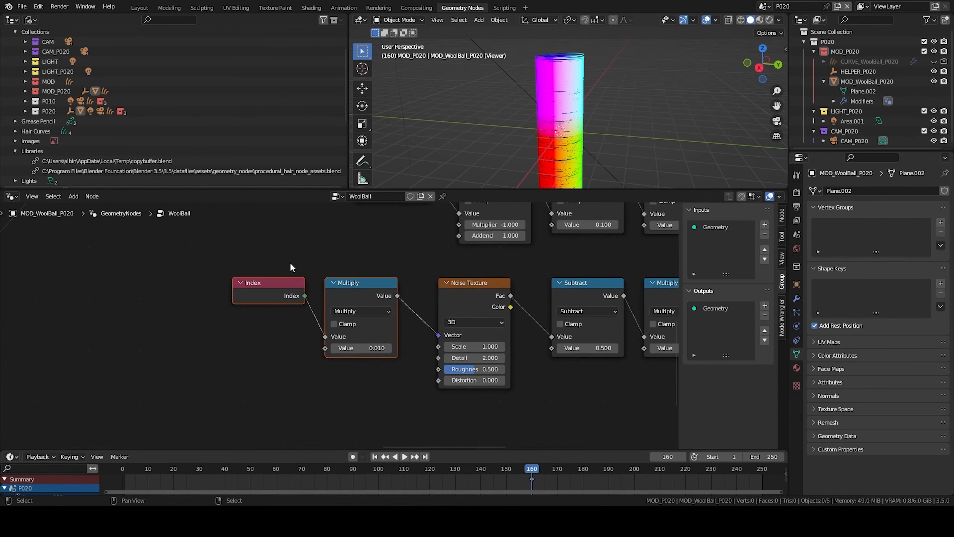
{"action": "left_click_drag", "start_coordinate": [376, 332], "coordinate": [274, 374]}
{"action": "key", "text": "q"}
{"action": "left_click", "coordinate": [329, 333]}
{"action": "left_click", "coordinate": [323, 311]}
{"action": "middle_click_drag", "start_coordinate": [312, 306], "coordinate": [421, 291]}
- Add a Scene Time node below the copied noise chain and connect its Seconds output
{"action": "key", "text": "shift+a"}
{"action": "left_click", "coordinate": [409, 292]}
{"action": "type", "text": "time"}
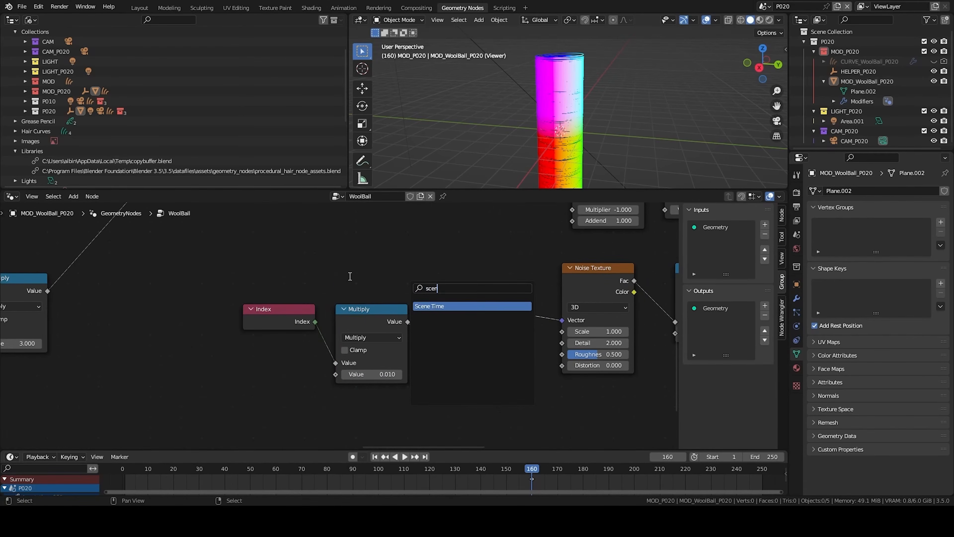
{"action": "key", "text": "Return"}
{"action": "left_click", "coordinate": [294, 396]}
{"action": "middle_click_drag", "start_coordinate": [320, 416], "coordinate": [383, 316]}
- Add a Multiply math node between Scene Time seconds and the Add node, with factor 0.51
{"action": "key", "text": "q"}
{"action": "left_click_drag", "start_coordinate": [420, 300], "coordinate": [400, 356]}
{"action": "left_click", "coordinate": [432, 312]}
{"action": "left_click", "coordinate": [434, 329]}
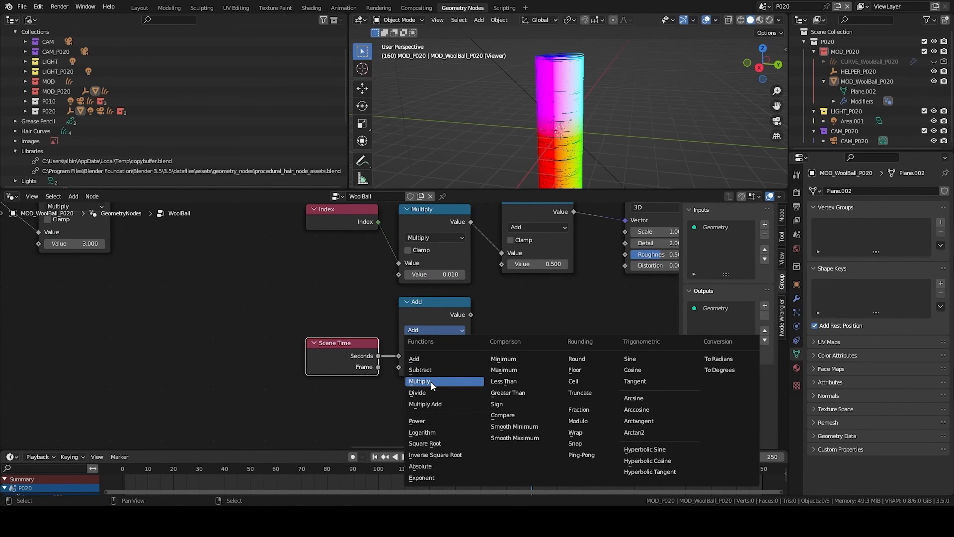
{"action": "left_click", "coordinate": [419, 380]}
{"action": "left_click_drag", "start_coordinate": [471, 314], "coordinate": [477, 311]}
{"action": "left_click_drag", "start_coordinate": [500, 266], "coordinate": [501, 263]}
{"action": "scroll", "coordinate": [490, 388], "scroll_direction": "up", "scroll_amount": 2}
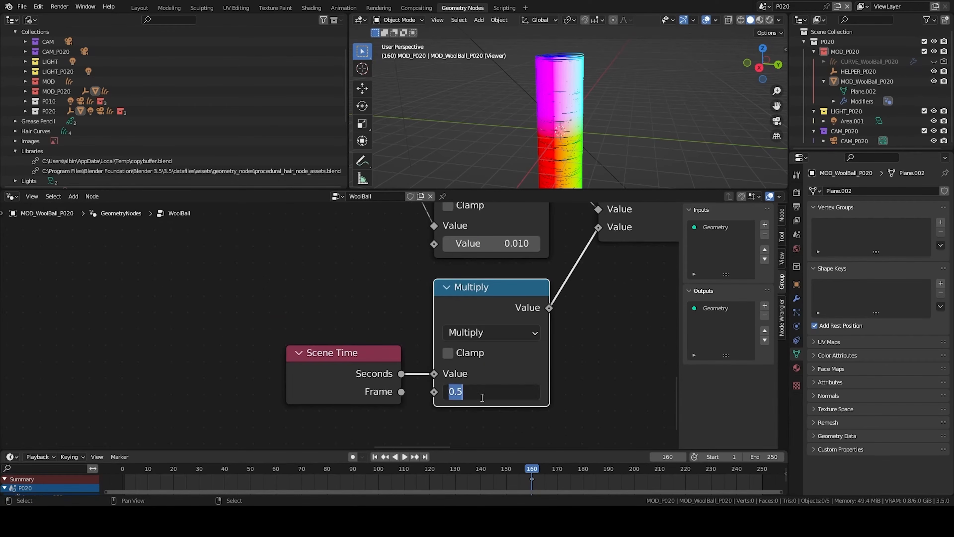
{"action": "type", "text": ".51"}
{"action": "key", "text": "Return"}
- Connect the copied chain's final Multiply into the last Add node and set its factor to 0.24
{"action": "scroll", "coordinate": [422, 358], "scroll_direction": "down", "scroll_amount": 3}
{"action": "left_click_drag", "start_coordinate": [486, 332], "coordinate": [520, 280]}
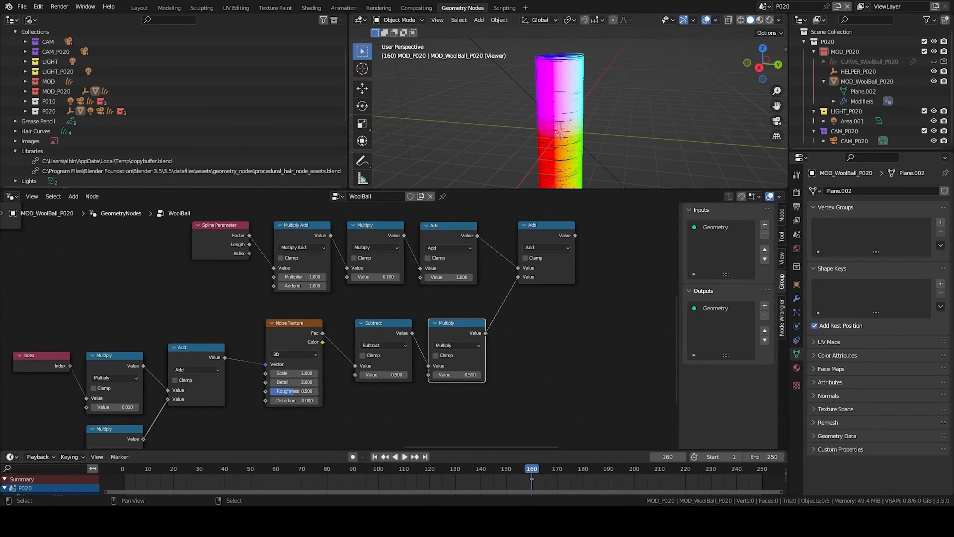
{"action": "middle_click_drag", "start_coordinate": [457, 374], "coordinate": [379, 381]}
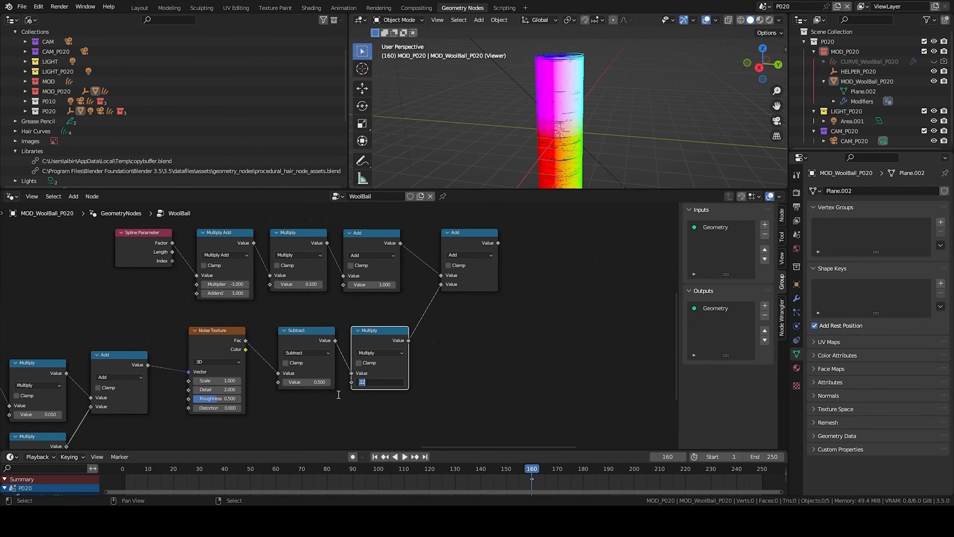
{"action": "left_click", "coordinate": [295, 382]}
{"action": "scroll", "coordinate": [382, 310], "scroll_direction": "down", "scroll_amount": 5}
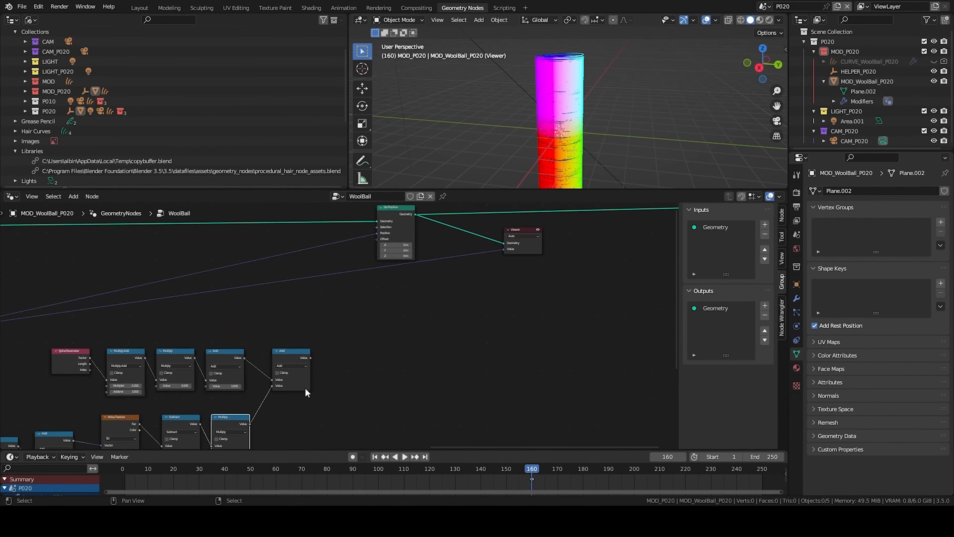
- Add a Vector Math Scale node scaling the Combine XYZ vector by the spline chain result into Set Position's offset
{"action": "key", "text": "q"}
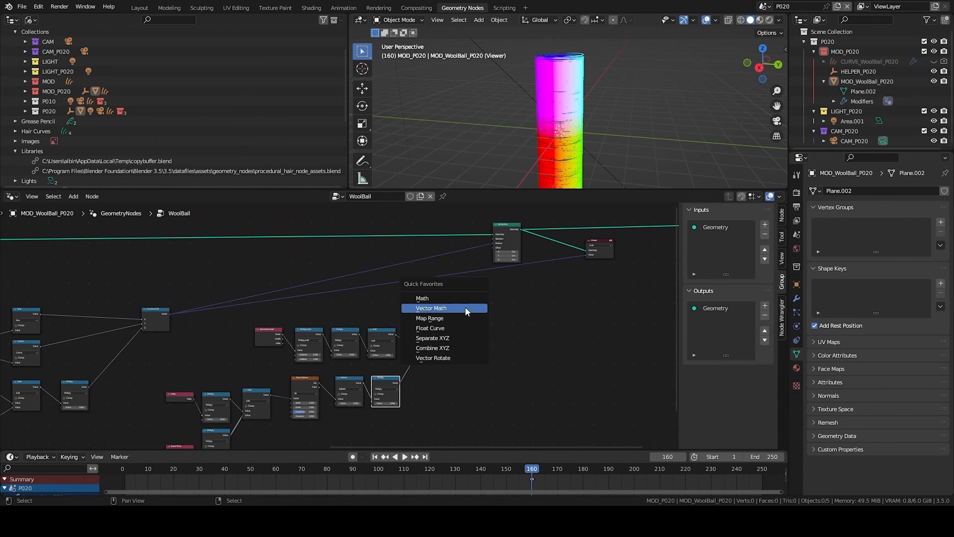
{"action": "left_click", "coordinate": [472, 308]}
{"action": "left_click", "coordinate": [487, 301]}
{"action": "scroll", "coordinate": [338, 327], "scroll_direction": "up", "scroll_amount": 2}
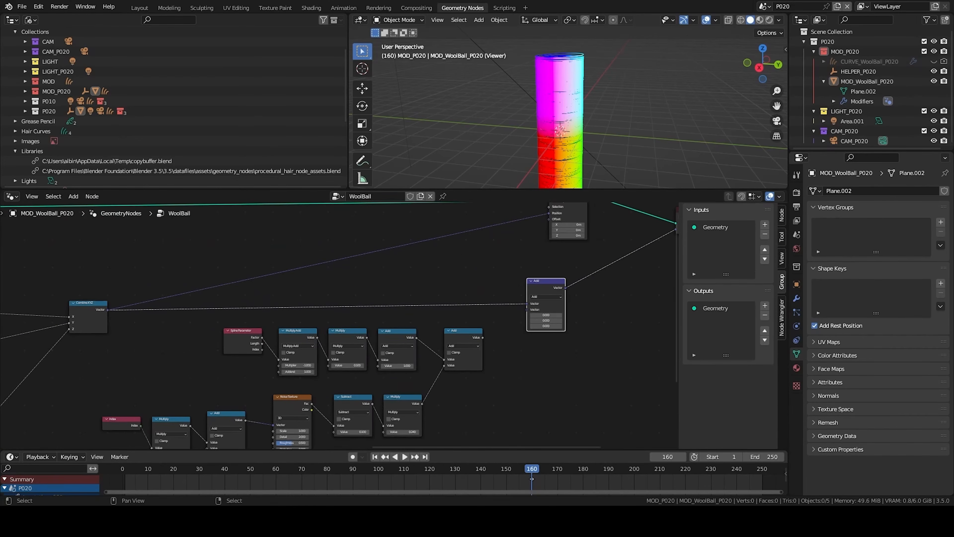
{"action": "left_click", "coordinate": [545, 297]}
{"action": "left_click", "coordinate": [537, 386]}
{"action": "left_click_drag", "start_coordinate": [483, 337], "coordinate": [527, 310]}
{"action": "middle_click_drag", "start_coordinate": [593, 281], "coordinate": [368, 349]}
{"action": "left_click_drag", "start_coordinate": [334, 249], "coordinate": [533, 334]}
{"action": "key", "text": "g"}
{"action": "left_click", "coordinate": [620, 322]}
{"action": "left_click", "coordinate": [616, 323]}
{"action": "left_click_drag", "start_coordinate": [342, 355], "coordinate": [463, 275]}
- Preview the scaled result in the Viewer and inspect it from top view
{"action": "middle_click_drag", "start_coordinate": [556, 150], "coordinate": [602, 130]}
{"action": "key", "text": "KP_7"}
{"action": "scroll", "coordinate": [597, 137], "scroll_direction": "up", "scroll_amount": 7}
{"action": "middle_click_drag", "start_coordinate": [740, 104], "coordinate": [627, 188], "text": "shift"}
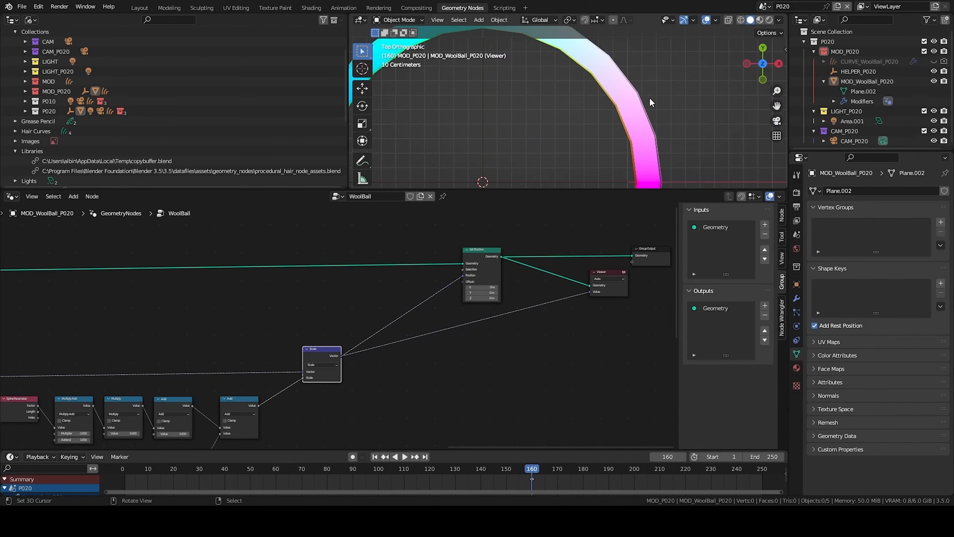
{"action": "scroll", "coordinate": [342, 322], "scroll_direction": "down", "scroll_amount": 4}
{"action": "middle_click_drag", "start_coordinate": [524, 308], "coordinate": [507, 310]}
{"action": "left_click_drag", "start_coordinate": [499, 287], "coordinate": [526, 326]}
{"action": "scroll", "coordinate": [576, 117], "scroll_direction": "down", "scroll_amount": 2}
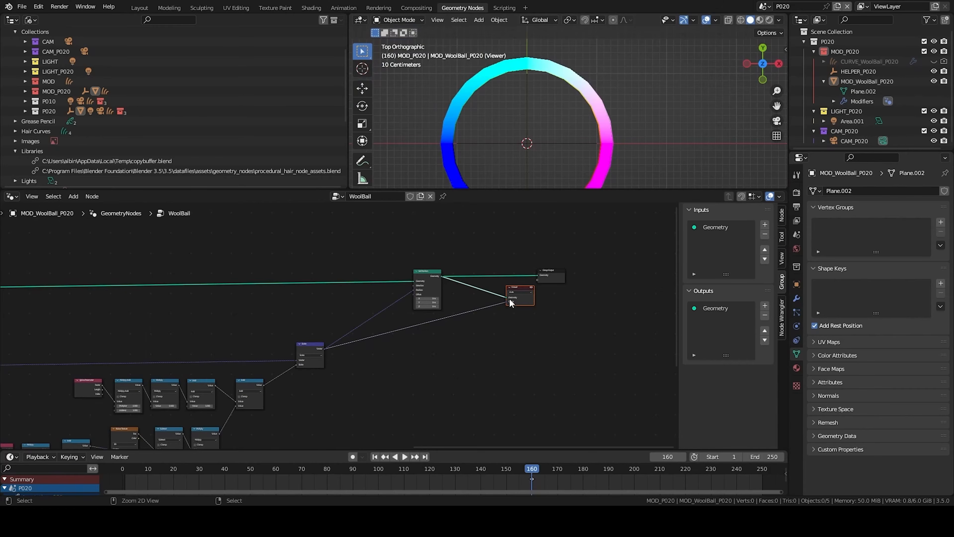
{"action": "middle_click_drag", "start_coordinate": [218, 420], "coordinate": [363, 274]}
{"action": "middle_click_drag", "start_coordinate": [545, 163], "coordinate": [571, 56]}
{"action": "scroll", "coordinate": [570, 55], "scroll_direction": "down", "scroll_amount": 4}
{"action": "middle_click_drag", "start_coordinate": [583, 130], "coordinate": [587, 106]}
- Play the animation to preview the moving curves
{"action": "key", "text": "space"}
{"action": "scroll", "coordinate": [579, 101], "scroll_direction": "up", "scroll_amount": 4}
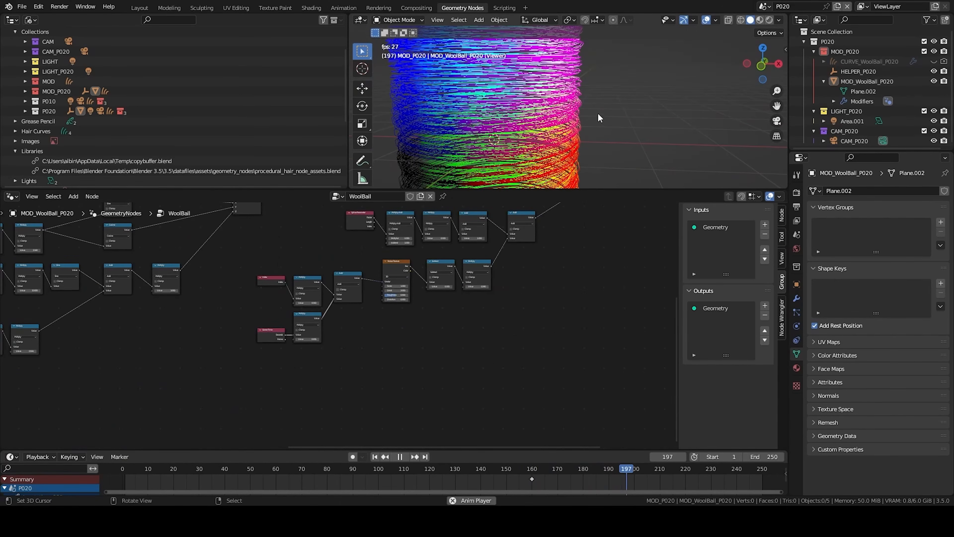
{"action": "scroll", "coordinate": [599, 115], "scroll_direction": "up", "scroll_amount": 3}
{"action": "scroll", "coordinate": [586, 101], "scroll_direction": "up", "scroll_amount": 3}
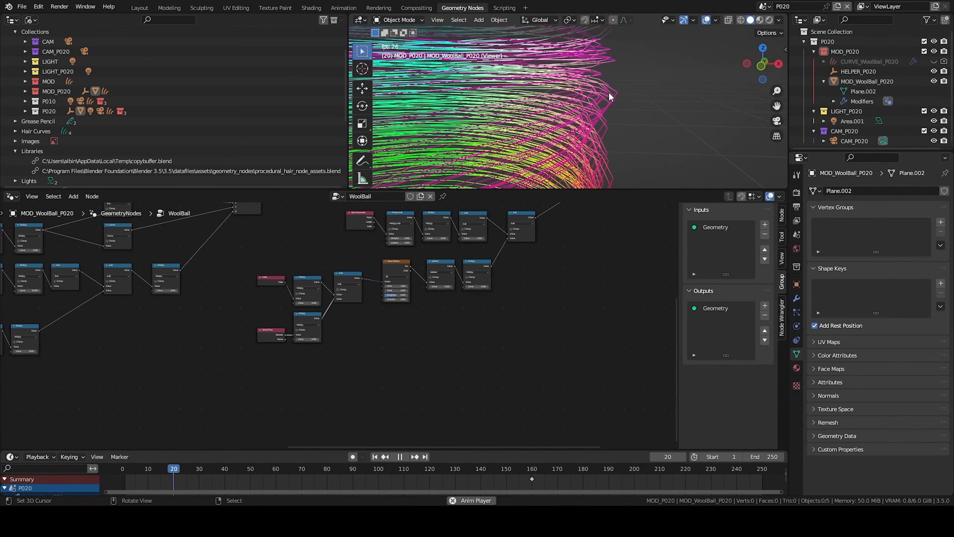
{"action": "key", "text": "Escape"}
- Set the time Multiply node's factor to 0.05 and replay the animation
{"action": "scroll", "coordinate": [338, 331], "scroll_direction": "up", "scroll_amount": 4}
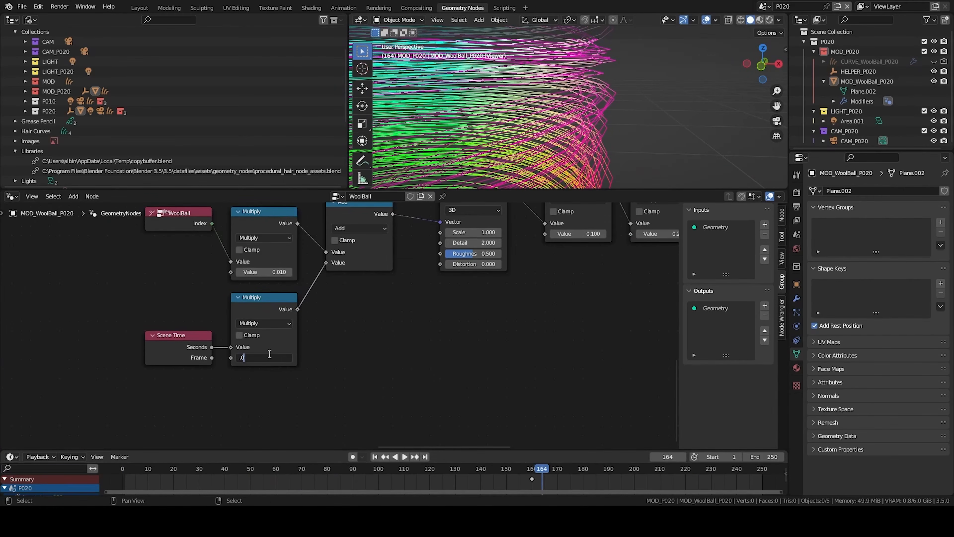
{"action": "type", "text": "5"}
{"action": "key", "text": "Return"}
{"action": "key", "text": "space"}
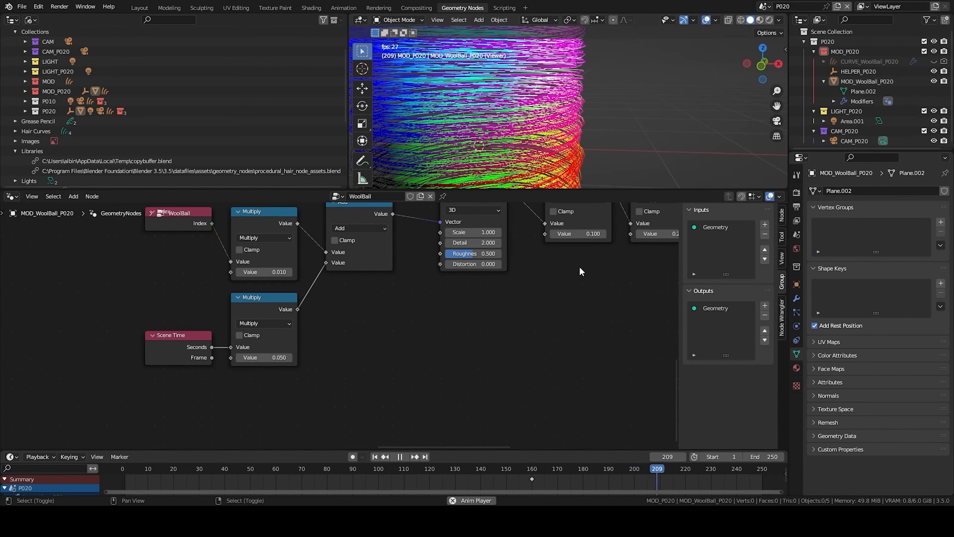
{"action": "key", "text": "space"}
- Switch the outliner area to a Spreadsheet editor
{"action": "key", "text": "Tab"}
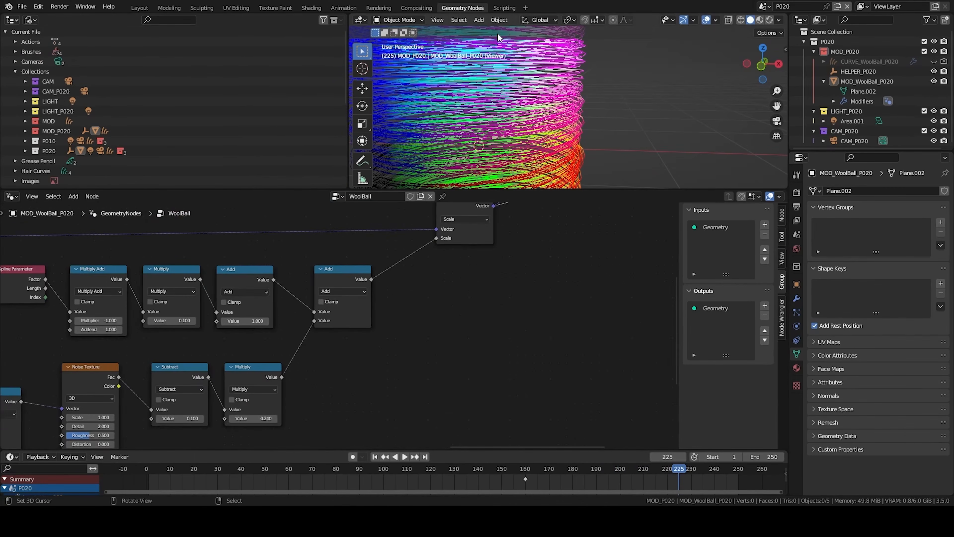
{"action": "left_click", "coordinate": [14, 21]}
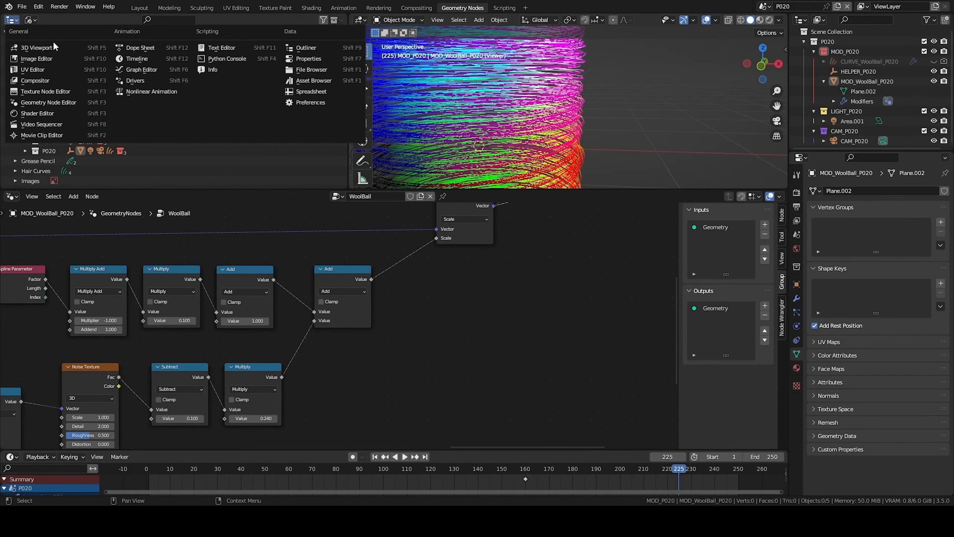
{"action": "left_click", "coordinate": [305, 91]}
- Delete the Viewer node and move the Group Output node aside
{"action": "scroll", "coordinate": [488, 301], "scroll_direction": "down", "scroll_amount": 2}
{"action": "middle_click_drag", "start_coordinate": [522, 299], "coordinate": [113, 432]}
{"action": "scroll", "coordinate": [377, 340], "scroll_direction": "down", "scroll_amount": 3}
{"action": "left_click", "coordinate": [377, 340]}
{"action": "key", "text": "x"}
{"action": "key", "text": "g"}
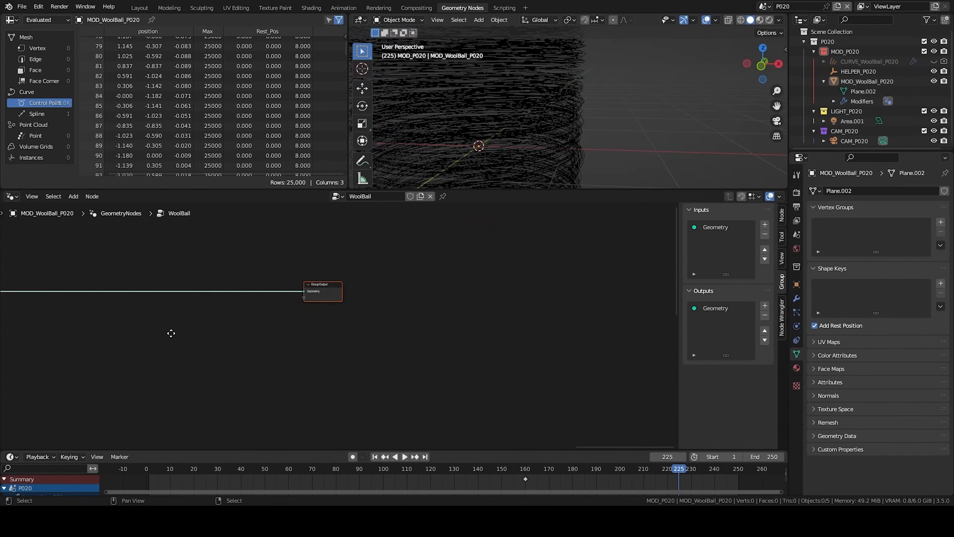
{"action": "left_click", "coordinate": [480, 334]}
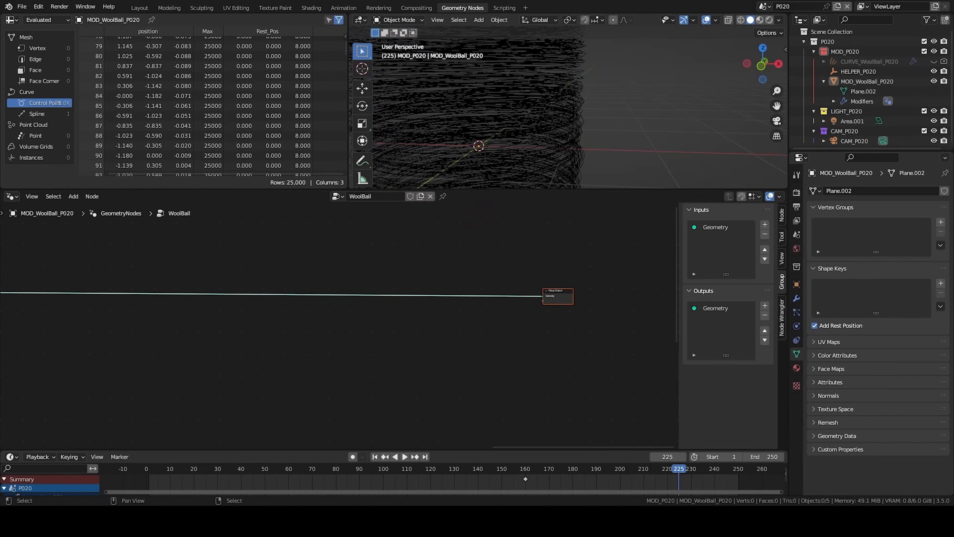
{"action": "middle_click_drag", "start_coordinate": [385, 324], "coordinate": [644, 308]}
- Insert a Store Named Attribute node between Set Position and Group Output
{"action": "key", "text": "shift+a"}
{"action": "left_click", "coordinate": [352, 264]}
{"action": "type", "text": "store"}
{"action": "key", "text": "Return"}
{"action": "left_click", "coordinate": [254, 266]}
{"action": "scroll", "coordinate": [253, 266], "scroll_direction": "up", "scroll_amount": 4}
{"action": "middle_click_drag", "start_coordinate": [316, 279], "coordinate": [344, 299]}
{"action": "key", "text": "g"}
{"action": "left_click", "coordinate": [322, 304]}
{"action": "scroll", "coordinate": [302, 316], "scroll_direction": "up", "scroll_amount": 6}
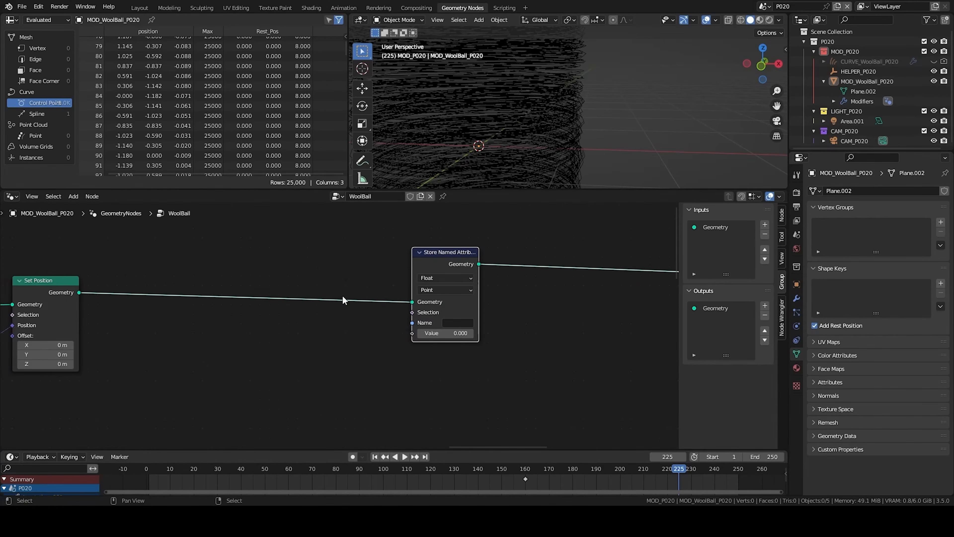
- Add a Spline Parameter node below the Store Named Attribute node
{"action": "key", "text": "shift+a"}
{"action": "type", "text": "spli"}
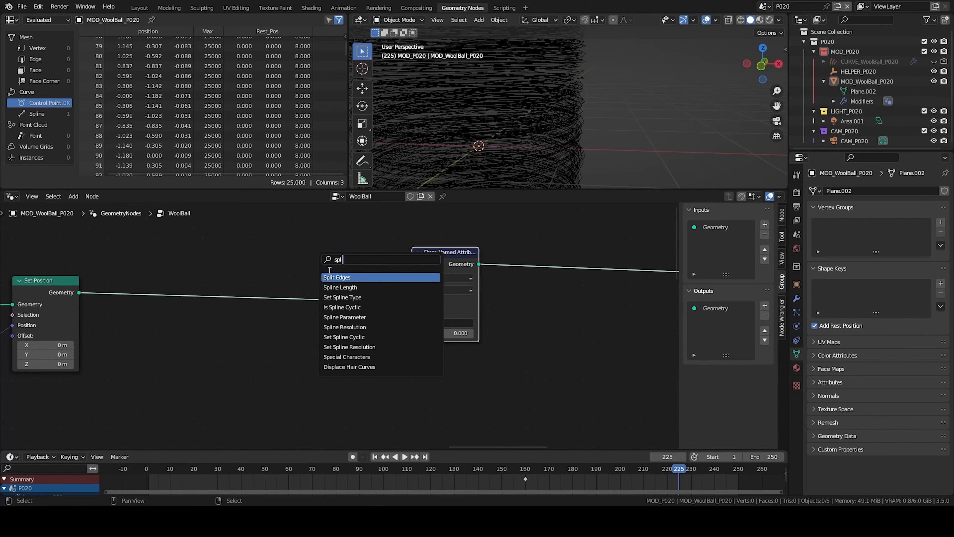
{"action": "key", "text": "Down"}
{"action": "key", "text": "Down"}
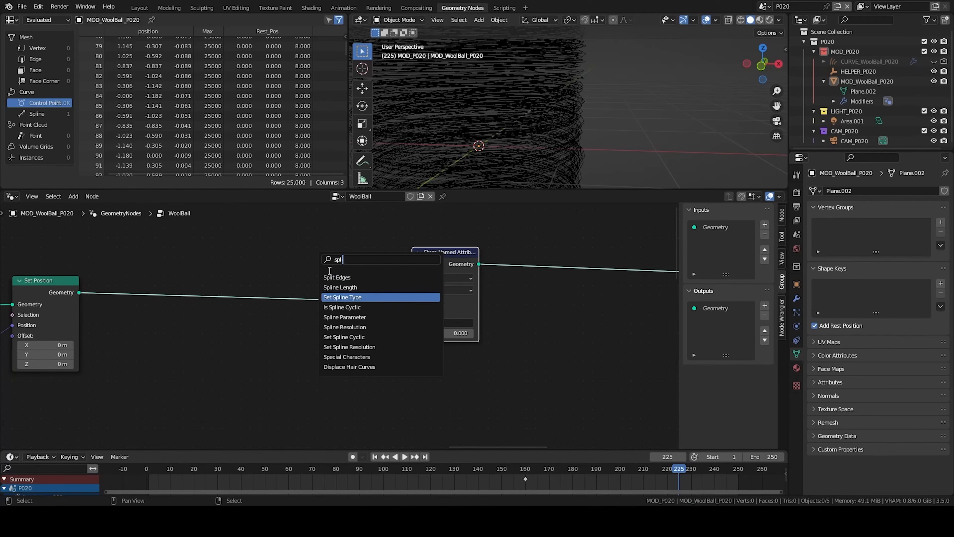
{"action": "type", "text": "ne pa"}
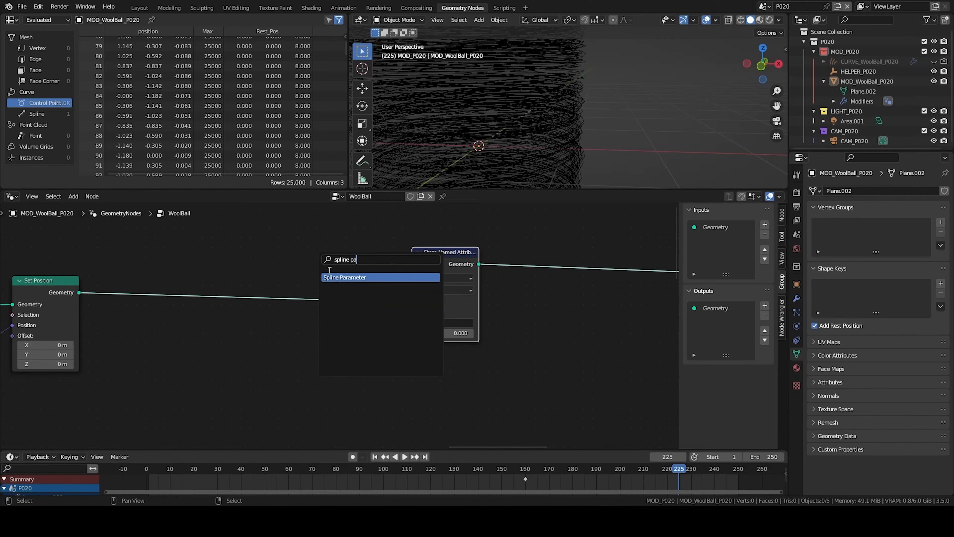
{"action": "key", "text": "Return"}
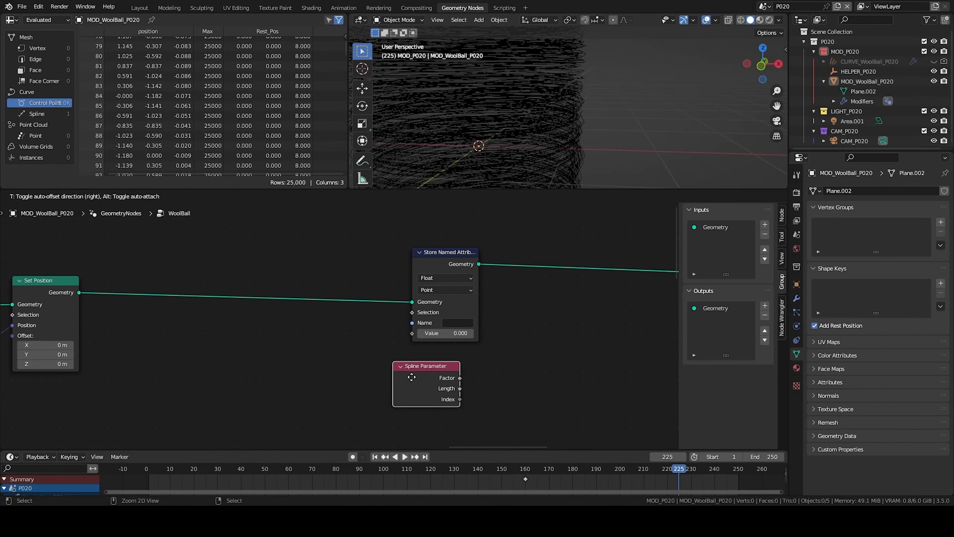
{"action": "left_click", "coordinate": [427, 376]}
- Name the stored attribute CurveU and feed its value from the Spline Parameter factor
{"action": "left_click", "coordinate": [458, 324]}
{"action": "type", "text": "Curv"}
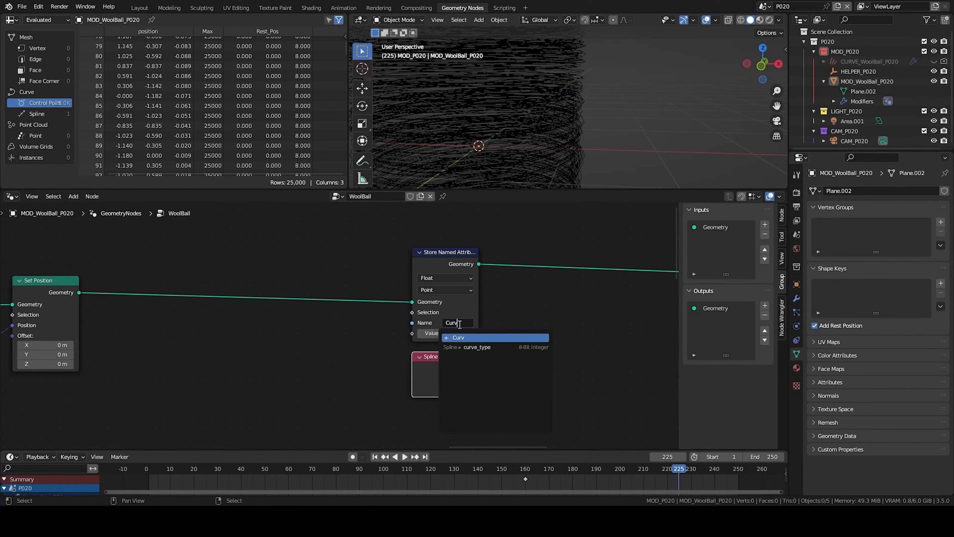
{"action": "type", "text": "eU"}
{"action": "key", "text": "Return"}
{"action": "key", "text": "KP_Decimal"}
{"action": "middle_click_drag", "start_coordinate": [489, 332], "coordinate": [435, 340]}
- Add a Set Spline Type node set to Catmull Rom after the Store Named Attribute node
{"action": "key", "text": "shift+a"}
{"action": "type", "text": "sset spl"}
{"action": "key", "text": "Return"}
{"action": "left_click", "coordinate": [455, 300]}
{"action": "middle_click_drag", "start_coordinate": [479, 306], "coordinate": [358, 319]}
{"action": "left_click", "coordinate": [325, 317]}
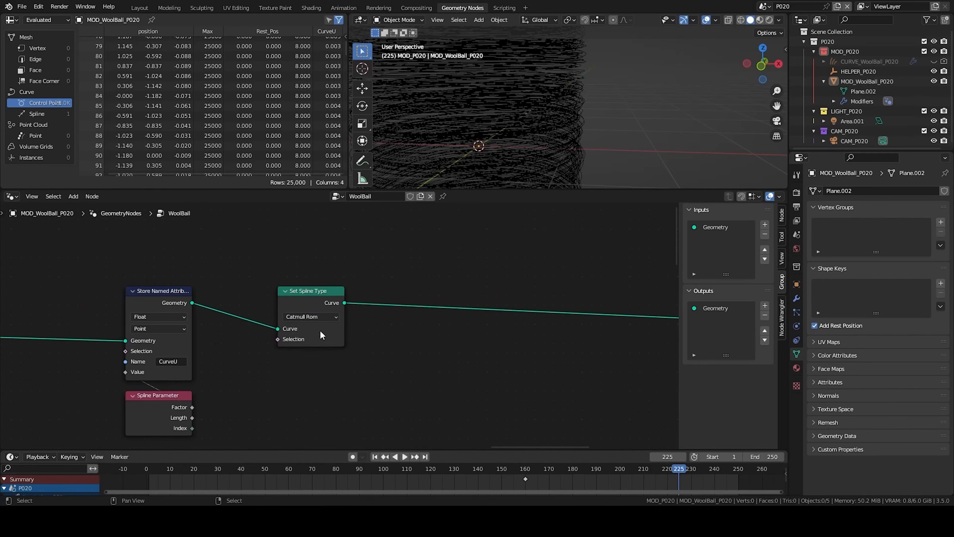
{"action": "left_click", "coordinate": [313, 333]}
- Add a Resample Curve node after Set Spline Type and switch its mode to Length
{"action": "scroll", "coordinate": [263, 339], "scroll_direction": "down", "scroll_amount": 3}
{"action": "key", "text": "shift+a"}
{"action": "left_click", "coordinate": [405, 297]}
{"action": "type", "text": "resample"}
{"action": "key", "text": "Return"}
{"action": "left_click", "coordinate": [404, 291]}
{"action": "left_click_drag", "start_coordinate": [407, 301], "coordinate": [359, 311]}
{"action": "scroll", "coordinate": [368, 323], "scroll_direction": "up", "scroll_amount": 2}
{"action": "left_click", "coordinate": [381, 332]}
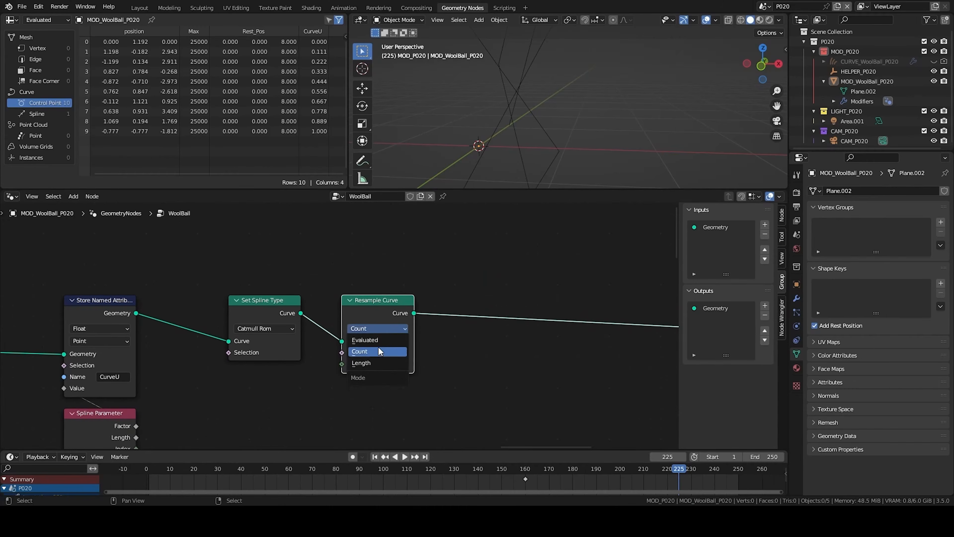
{"action": "left_click", "coordinate": [376, 362]}
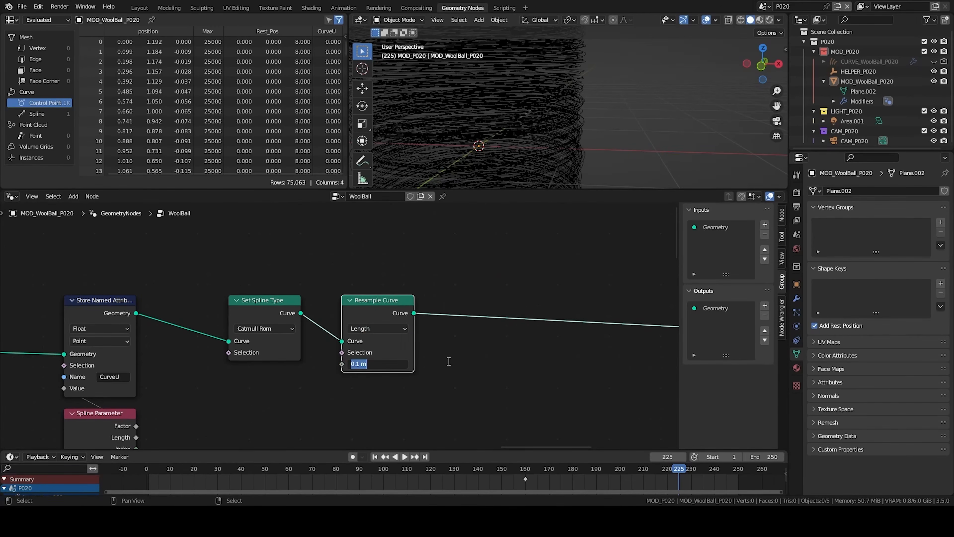
{"action": "left_click", "coordinate": [494, 371]}
- Zoom out to review the whole node tree and the viewport result
{"action": "scroll", "coordinate": [495, 370], "scroll_direction": "down", "scroll_amount": 4}
{"action": "middle_click_drag", "start_coordinate": [570, 88], "coordinate": [577, 126]}
{"action": "scroll", "coordinate": [541, 244], "scroll_direction": "down", "scroll_amount": 3}
{"action": "middle_click_drag", "start_coordinate": [470, 356], "coordinate": [319, 343]}
{"action": "scroll", "coordinate": [494, 313], "scroll_direction": "down", "scroll_amount": 4}
{"action": "scroll", "coordinate": [330, 344], "scroll_direction": "down", "scroll_amount": 3}
{"action": "middle_click_drag", "start_coordinate": [419, 355], "coordinate": [303, 332]}
{"action": "scroll", "coordinate": [29, 313], "scroll_direction": "down", "scroll_amount": 1}
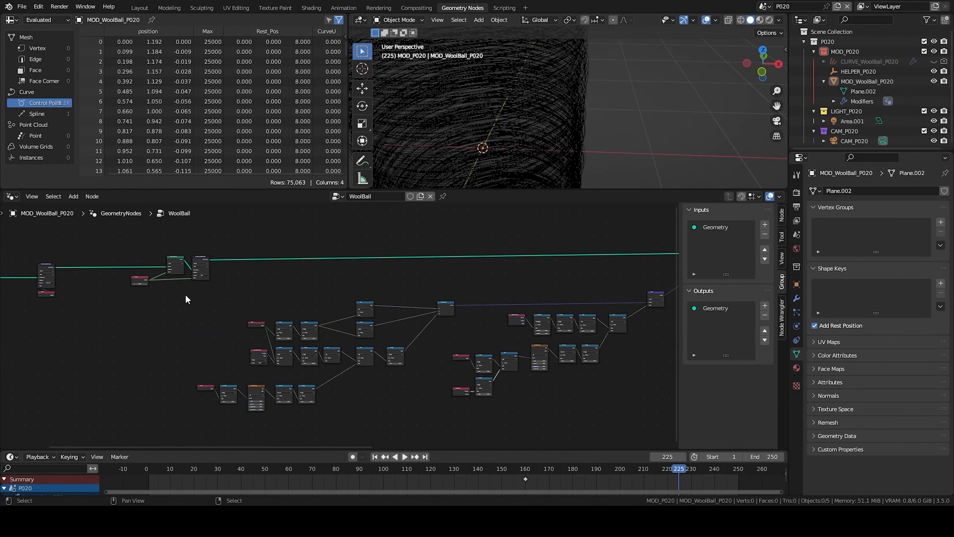
- Wrap the existing node clusters in frames and arrange them in the editor
{"action": "left_click_drag", "start_coordinate": [165, 296], "coordinate": [410, 371]}
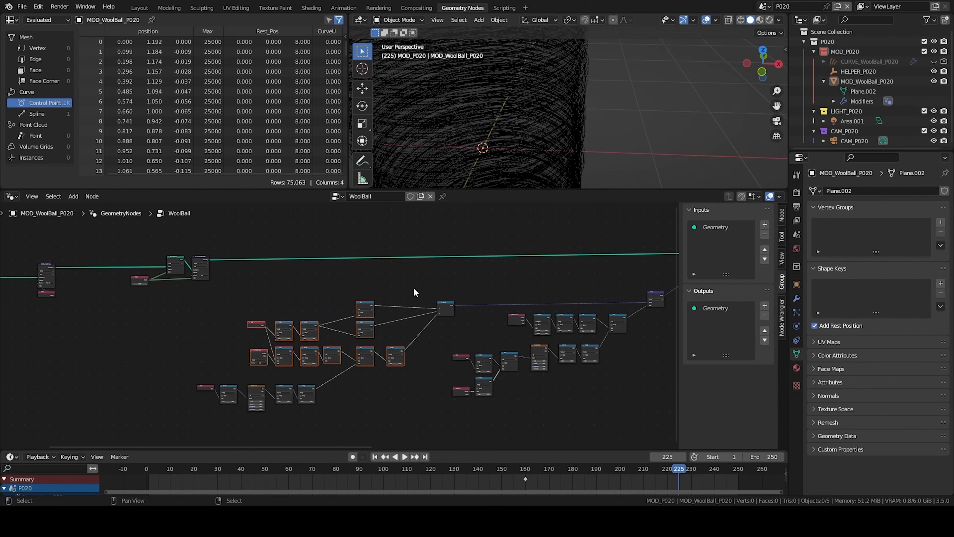
{"action": "key", "text": "ctrl+j"}
{"action": "left_click_drag", "start_coordinate": [397, 296], "coordinate": [348, 297]}
{"action": "left_click_drag", "start_coordinate": [174, 380], "coordinate": [333, 421]}
{"action": "key", "text": "g"}
{"action": "left_click", "coordinate": [298, 410]}
{"action": "key", "text": "ctrl+j"}
{"action": "left_click_drag", "start_coordinate": [282, 398], "coordinate": [298, 385]}
{"action": "middle_click_drag", "start_coordinate": [402, 380], "coordinate": [314, 391]}
{"action": "left_click_drag", "start_coordinate": [342, 300], "coordinate": [535, 411]}
{"action": "key", "text": "ctrl+j"}
{"action": "middle_click_drag", "start_coordinate": [585, 334], "coordinate": [517, 349]}
{"action": "left_click", "coordinate": [517, 349]}
- Frame the Store Named Attribute, Set Spline Type and Resample Curve nodes together
{"action": "scroll", "coordinate": [518, 349], "scroll_direction": "down", "scroll_amount": 1}
{"action": "middle_click_drag", "start_coordinate": [634, 280], "coordinate": [341, 292]}
{"action": "left_click_drag", "start_coordinate": [345, 259], "coordinate": [441, 332]}
{"action": "key", "text": "ctrl+j"}
{"action": "middle_click_drag", "start_coordinate": [441, 336], "coordinate": [383, 336]}
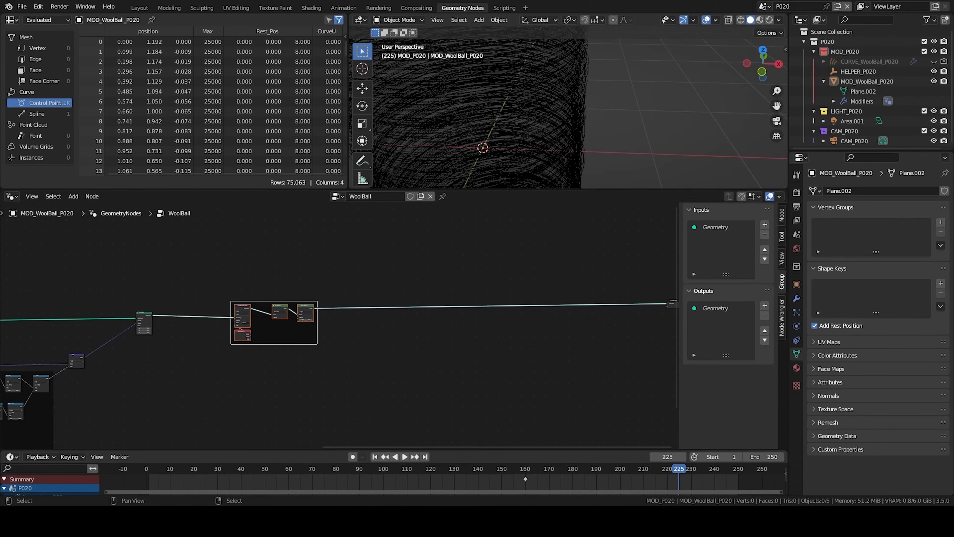
- Move the new frame and the Group Output node apart to make room for more nodes
{"action": "middle_click_drag", "start_coordinate": [653, 318], "coordinate": [397, 345]}
{"action": "middle_click_drag", "start_coordinate": [352, 359], "coordinate": [347, 343]}
{"action": "left_click_drag", "start_coordinate": [380, 305], "coordinate": [467, 358]}
{"action": "key", "text": "g"}
{"action": "left_click", "coordinate": [575, 353]}
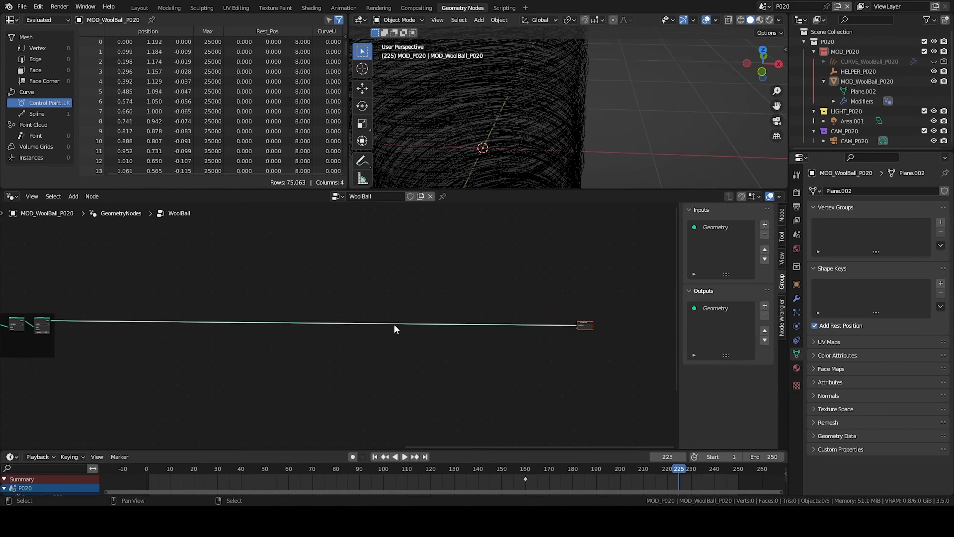
{"action": "left_click", "coordinate": [463, 334]}
{"action": "scroll", "coordinate": [463, 334], "scroll_direction": "up", "scroll_amount": 4}
{"action": "middle_click_drag", "start_coordinate": [463, 335], "coordinate": [667, 334]}
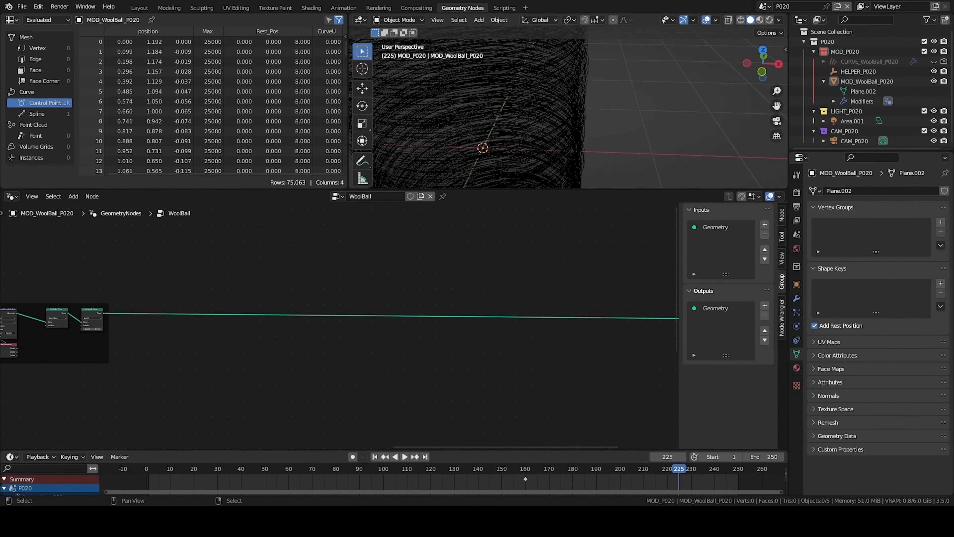
- Insert a Set Position node on the geometry wire before the Group Output
{"action": "scroll", "coordinate": [401, 348], "scroll_direction": "down", "scroll_amount": 1}
{"action": "middle_click_drag", "start_coordinate": [401, 348], "coordinate": [437, 345]}
{"action": "key", "text": "shift+a"}
{"action": "left_click", "coordinate": [467, 311]}
{"action": "type", "text": "set po"}
{"action": "key", "text": "Return"}
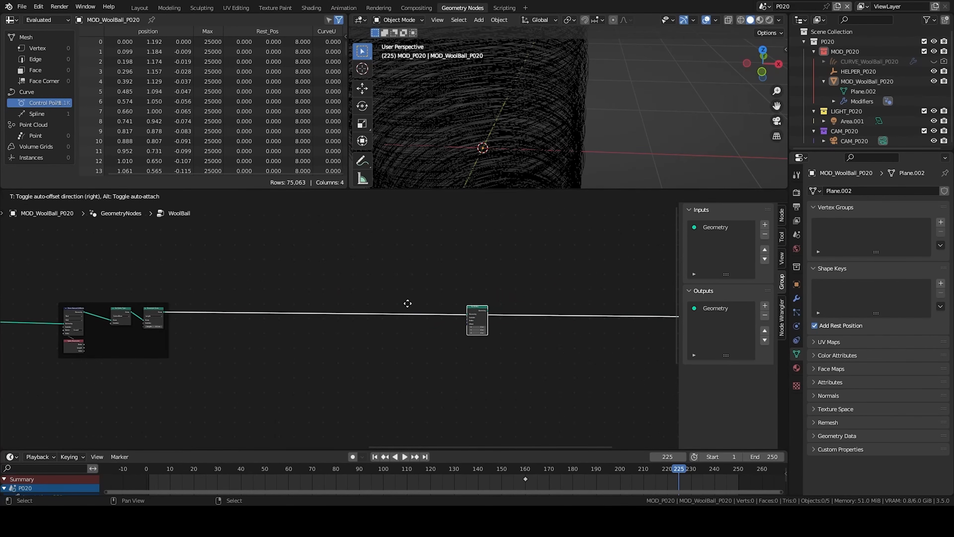
{"action": "left_click", "coordinate": [521, 304]}
{"action": "left_click", "coordinate": [489, 338]}
{"action": "middle_click_drag", "start_coordinate": [410, 366], "coordinate": [529, 363]}
{"action": "middle_click_drag", "start_coordinate": [415, 344], "coordinate": [432, 346]}
- Add a Named Attribute node reading the CurveU attribute
{"action": "scroll", "coordinate": [330, 336], "scroll_direction": "up", "scroll_amount": 1}
{"action": "key", "text": "shift+a"}
{"action": "left_click", "coordinate": [365, 301]}
{"action": "type", "text": "spline"}
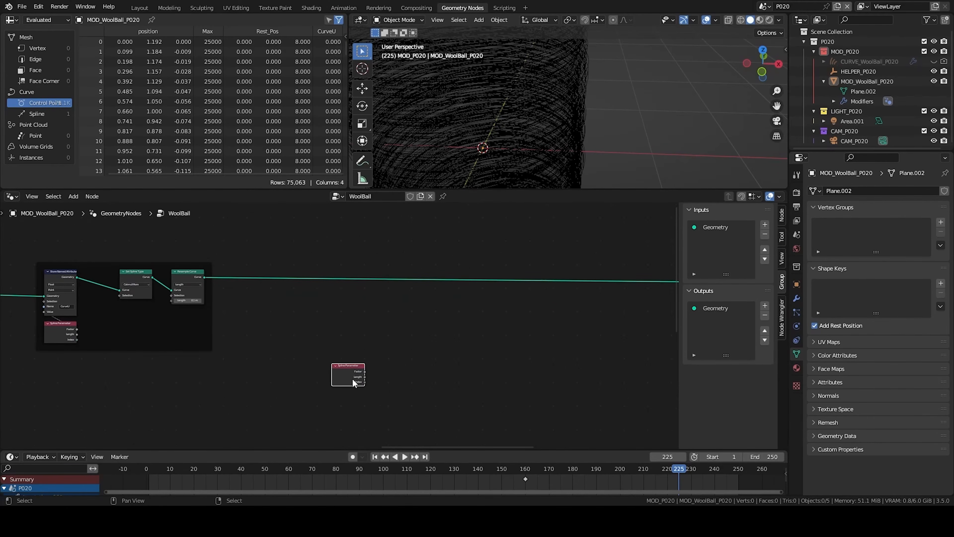
{"action": "right_click", "coordinate": [354, 321]}
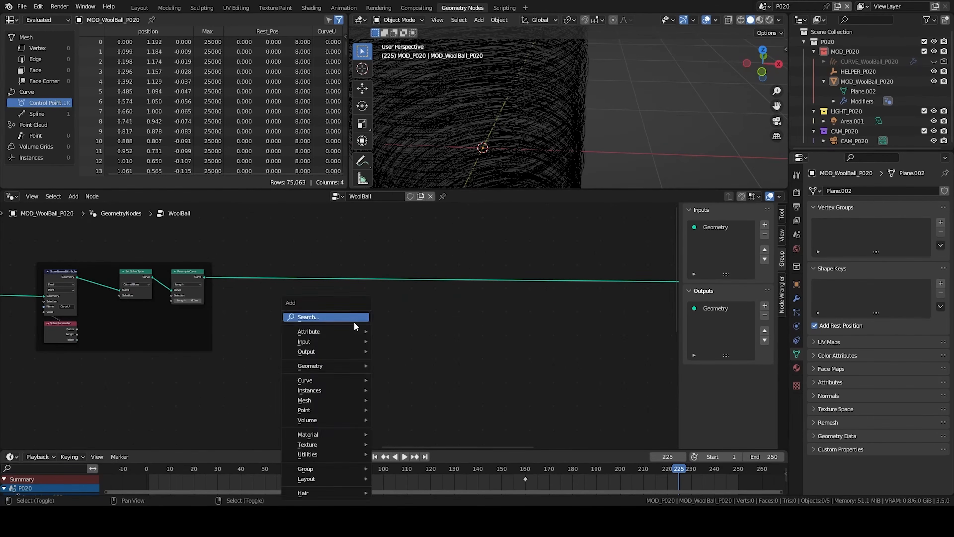
{"action": "left_click", "coordinate": [354, 373]}
{"action": "left_click", "coordinate": [381, 383]}
- Add a Math Add node and connect the Named Attribute output to its first value
{"action": "key", "text": "q"}
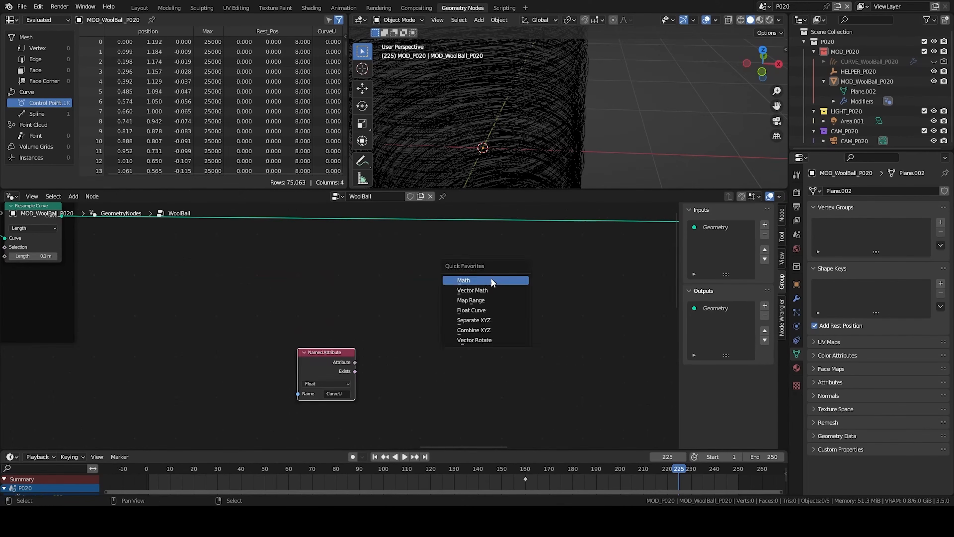
{"action": "left_click", "coordinate": [492, 281]}
{"action": "left_click", "coordinate": [586, 335]}
{"action": "left_click_drag", "start_coordinate": [354, 363], "coordinate": [574, 378]}
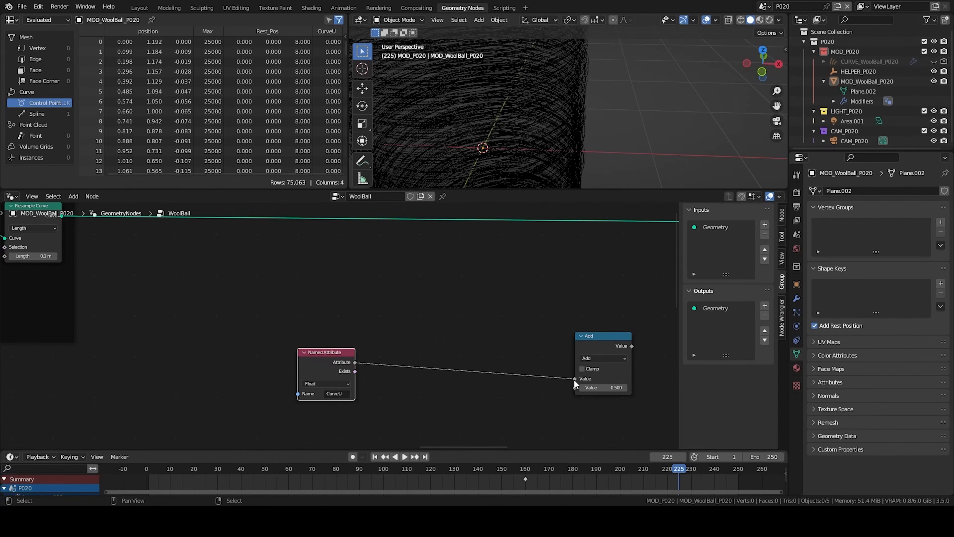
- Add a Noise Texture node and feed the CurveU attribute into its Vector input
{"action": "middle_click_drag", "start_coordinate": [391, 378], "coordinate": [410, 323]}
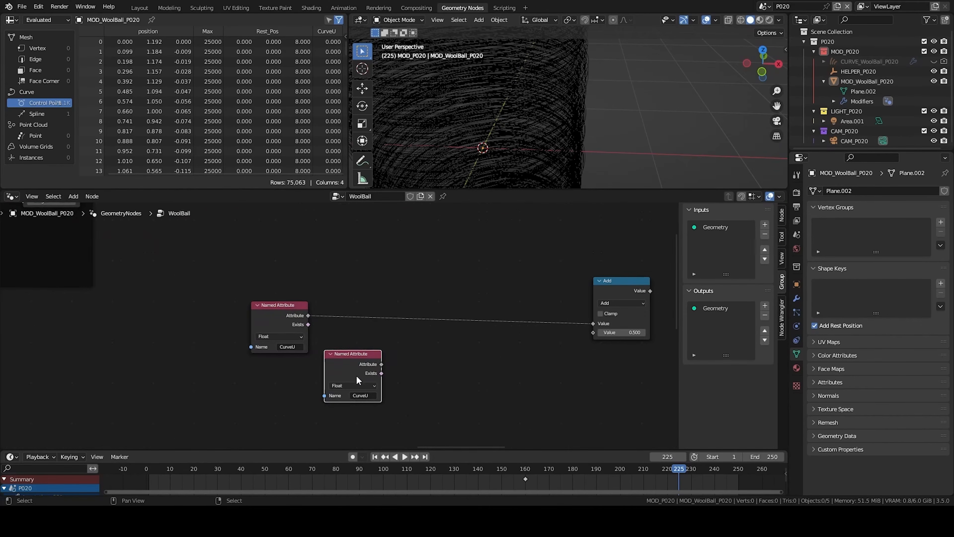
{"action": "left_click_drag", "start_coordinate": [346, 366], "coordinate": [273, 373]}
{"action": "key", "text": "x"}
{"action": "key", "text": "shift+a"}
{"action": "type", "text": "noise"}
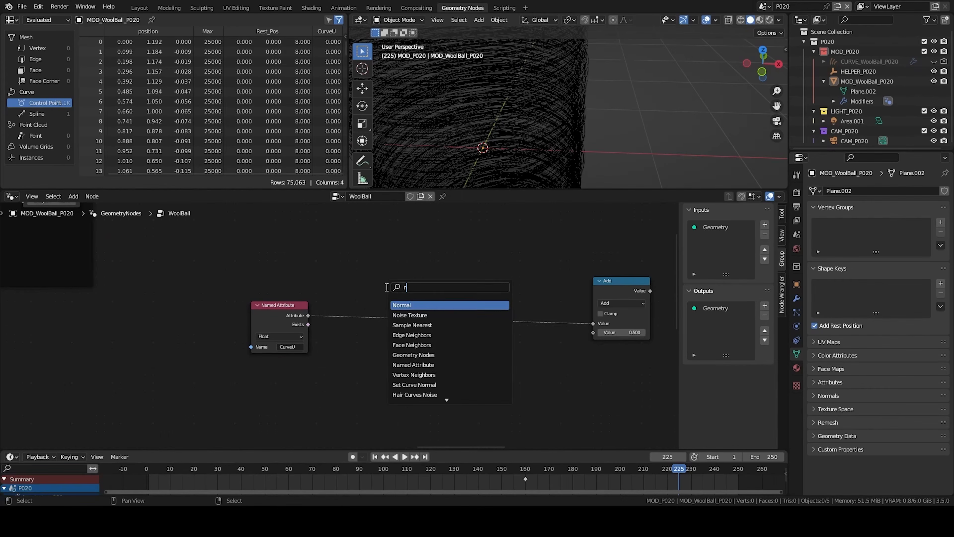
{"action": "key", "text": "Return"}
{"action": "left_click", "coordinate": [321, 352]}
{"action": "left_click_drag", "start_coordinate": [308, 315], "coordinate": [325, 388]}
{"action": "left_click_drag", "start_coordinate": [367, 353], "coordinate": [384, 353]}
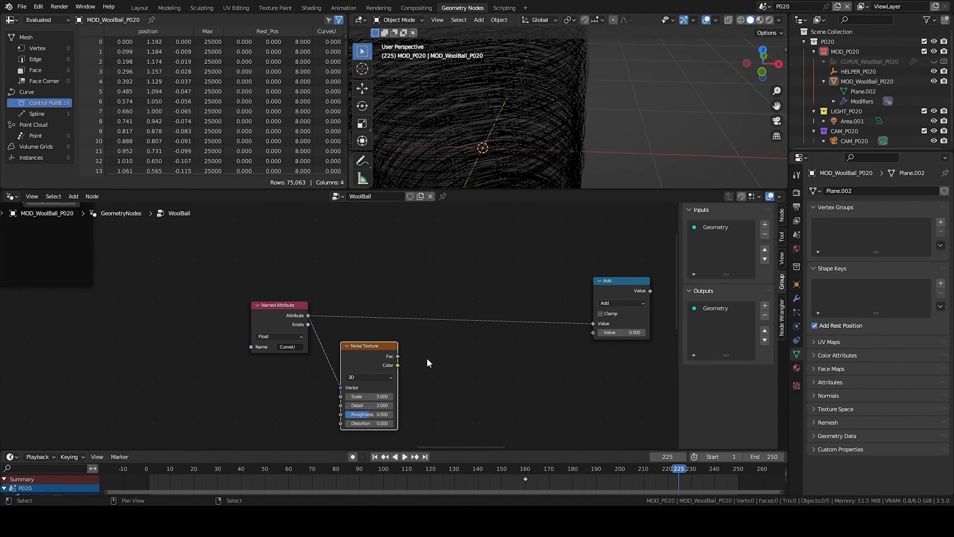
- Add a Math Subtract node fed by the Noise Texture's Fac output
{"action": "key", "text": "q"}
{"action": "left_click", "coordinate": [449, 344]}
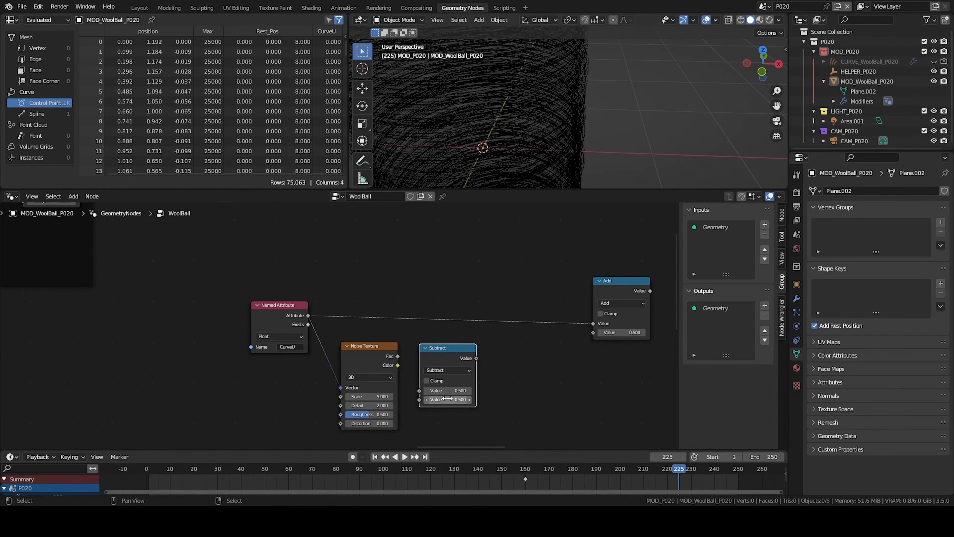
{"action": "left_click_drag", "start_coordinate": [399, 356], "coordinate": [421, 389]}
- Duplicate it as a Multiply node linking Subtract into the Add node's second value
{"action": "key", "text": "shift+d"}
{"action": "left_click", "coordinate": [505, 387]}
{"action": "left_click_drag", "start_coordinate": [474, 360], "coordinate": [503, 387]}
{"action": "right_click", "coordinate": [495, 380]}
{"action": "left_click", "coordinate": [532, 368]}
{"action": "left_click", "coordinate": [526, 389]}
{"action": "left_click_drag", "start_coordinate": [560, 355], "coordinate": [593, 333]}
{"action": "key", "text": "Home"}
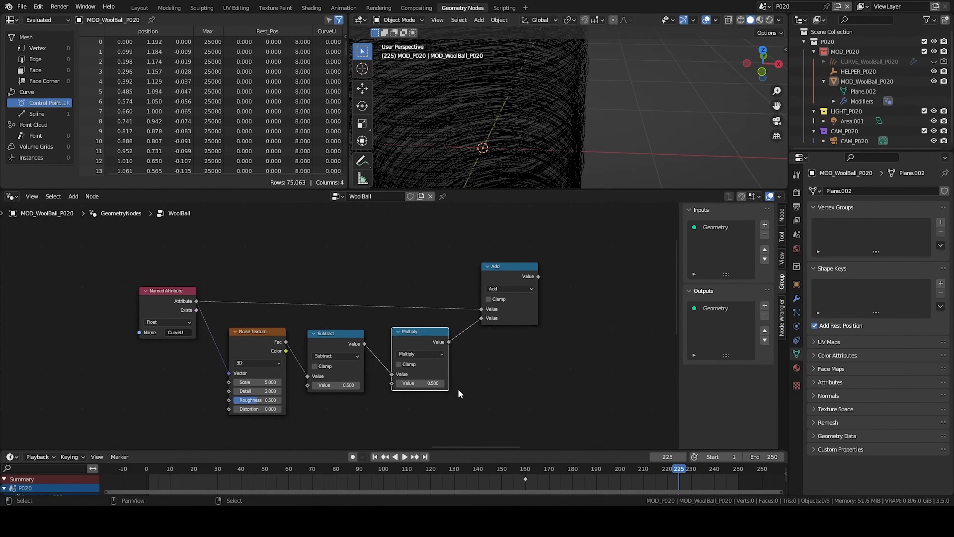
- Set the Noise Texture scale to 250
{"action": "middle_click_drag", "start_coordinate": [474, 326], "coordinate": [429, 316]}
{"action": "type", "text": "250"}
{"action": "key", "text": "Return"}
- Preview the Noise Texture output in the viewport through a Viewer node, then delete the viewer
{"action": "scroll", "coordinate": [342, 323], "scroll_direction": "down", "scroll_amount": 8}
{"action": "middle_click_drag", "start_coordinate": [326, 291], "coordinate": [383, 314]}
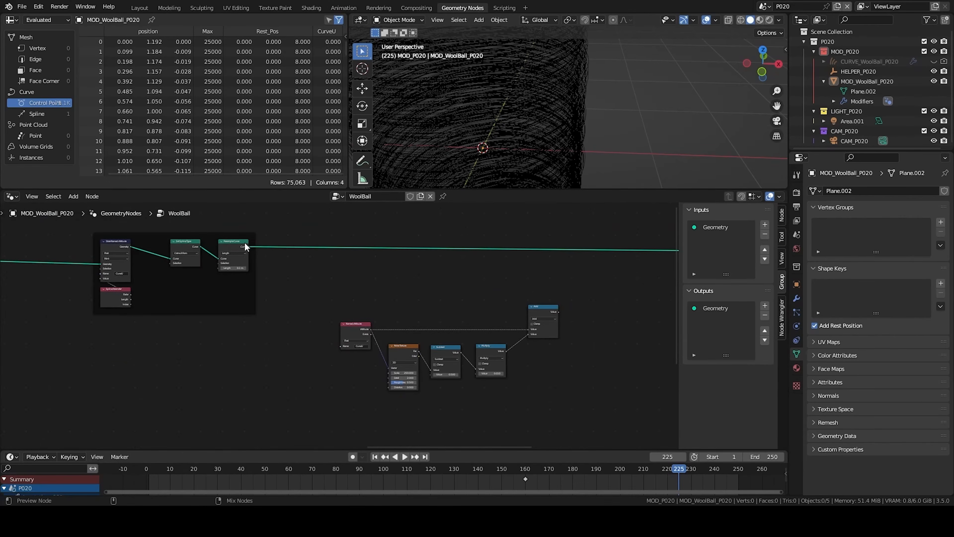
{"action": "left_click", "coordinate": [245, 242], "text": "ctrl+shift"}
{"action": "left_click", "coordinate": [405, 352], "text": "ctrl+shift"}
{"action": "middle_click_drag", "start_coordinate": [555, 102], "coordinate": [601, 132]}
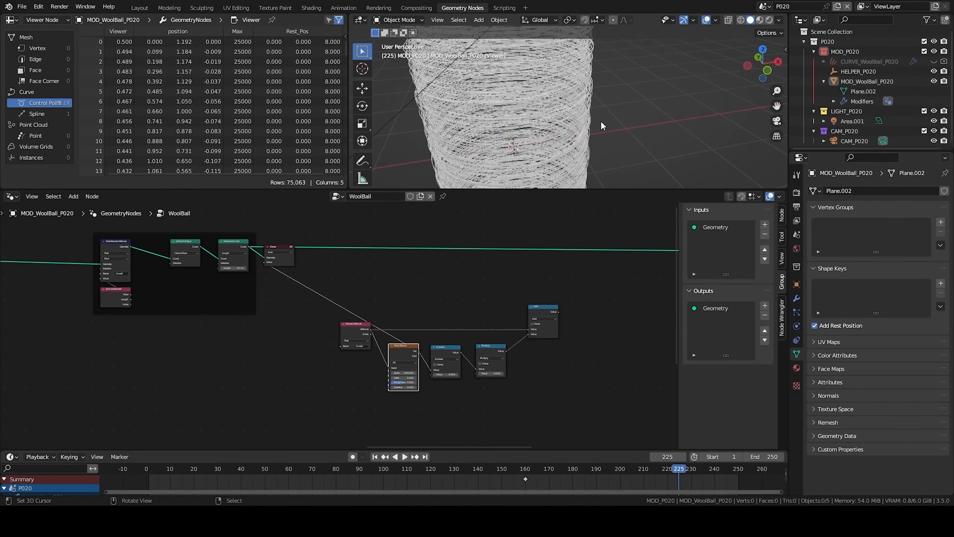
{"action": "left_click_drag", "start_coordinate": [403, 372], "coordinate": [403, 372]}
{"action": "key", "text": "x"}
- Duplicate the Add node as a Multiply node after it and set its value to 50
{"action": "middle_click_drag", "start_coordinate": [540, 278], "coordinate": [273, 287]}
{"action": "middle_click_drag", "start_coordinate": [233, 336], "coordinate": [338, 335]}
{"action": "scroll", "coordinate": [441, 316], "scroll_direction": "up", "scroll_amount": 4}
{"action": "left_click", "coordinate": [359, 318]}
{"action": "key", "text": "shift+d"}
{"action": "left_click", "coordinate": [431, 319]}
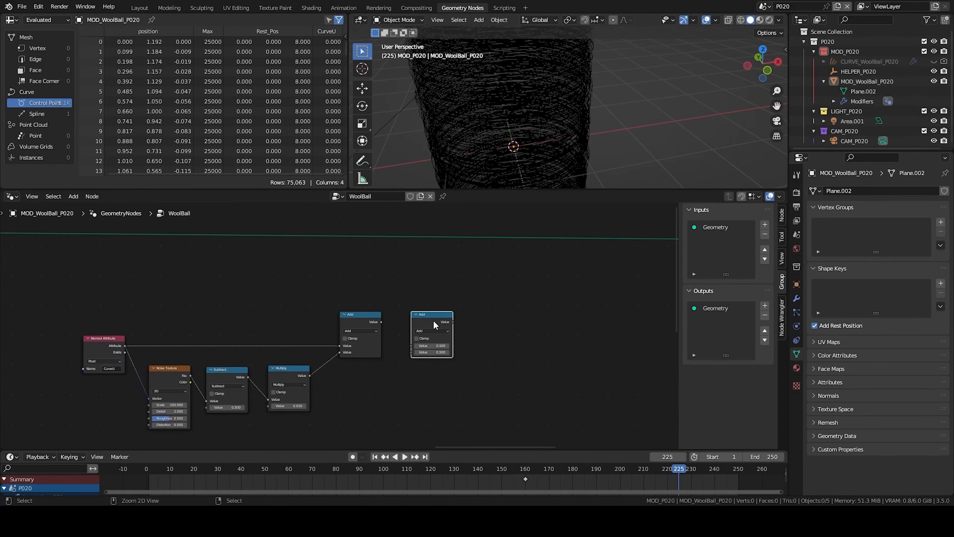
{"action": "left_click", "coordinate": [434, 331]}
{"action": "left_click", "coordinate": [429, 359]}
{"action": "left_click_drag", "start_coordinate": [381, 322], "coordinate": [423, 322]}
{"action": "double_click", "coordinate": [416, 358]}
{"action": "type", "text": "50"}
{"action": "key", "text": "Return"}
- Duplicate it as an Add node with Clamp enabled, fed by the Multiply output
{"action": "key", "text": "shift+d"}
{"action": "left_click", "coordinate": [505, 324]}
{"action": "left_click", "coordinate": [502, 331]}
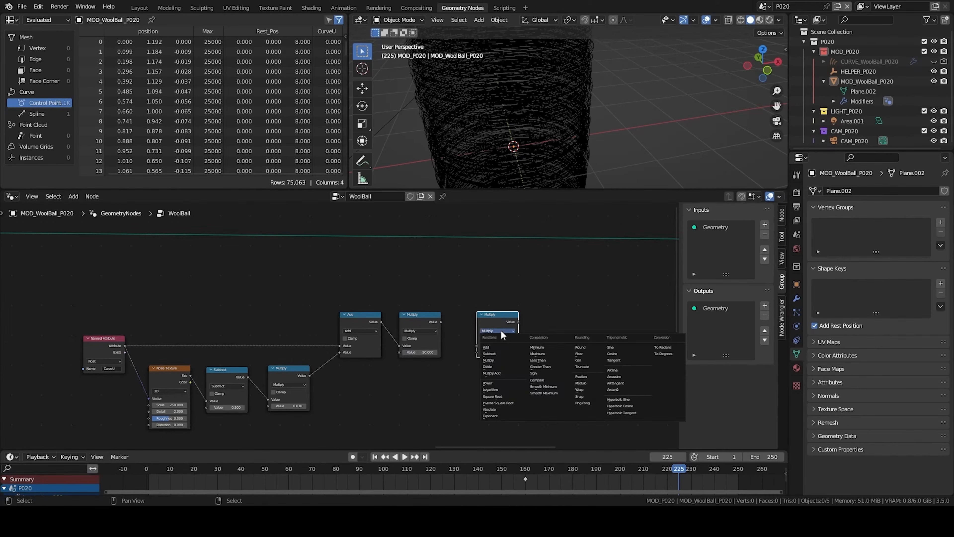
{"action": "left_click", "coordinate": [497, 347]}
{"action": "left_click_drag", "start_coordinate": [484, 315], "coordinate": [472, 315]}
{"action": "left_click", "coordinate": [515, 326]}
{"action": "middle_click_drag", "start_coordinate": [505, 334], "coordinate": [438, 330]}
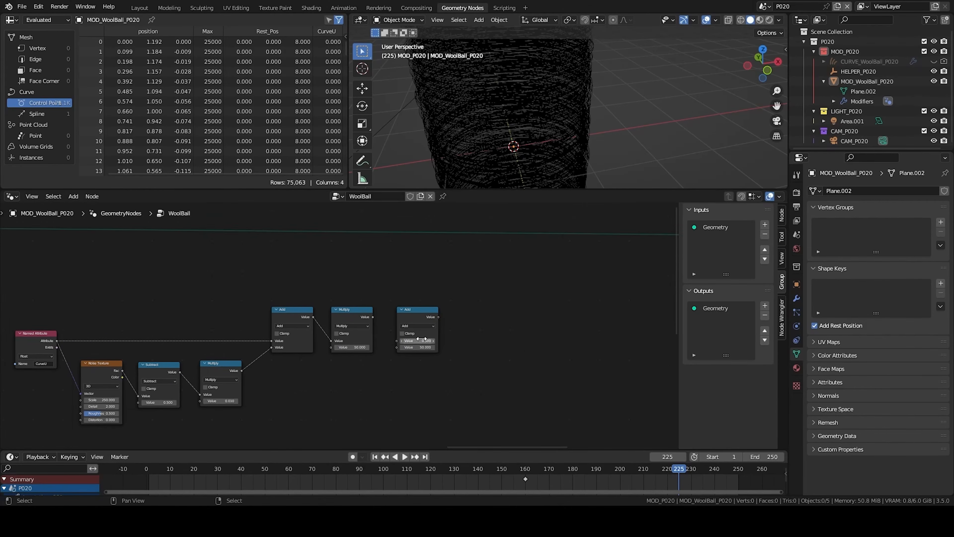
{"action": "scroll", "coordinate": [419, 340], "scroll_direction": "up", "scroll_amount": 3}
{"action": "left_click", "coordinate": [419, 335]}
{"action": "left_click_drag", "start_coordinate": [382, 315], "coordinate": [413, 345]}
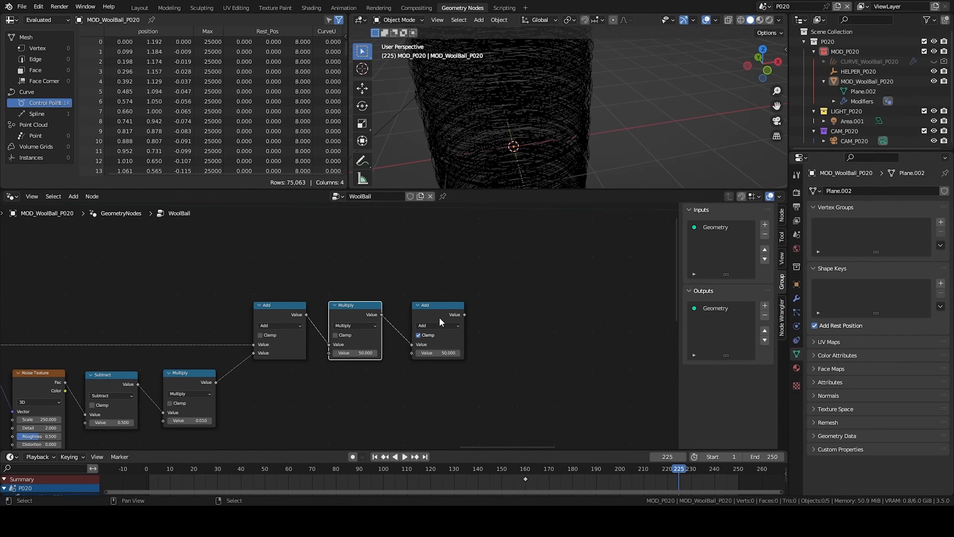
- Add a Group Input node and connect a new input socket to the clamped Add node's second value
{"action": "scroll", "coordinate": [392, 330], "scroll_direction": "down", "scroll_amount": 4}
{"action": "middle_click_drag", "start_coordinate": [391, 331], "coordinate": [433, 331]}
{"action": "key", "text": "shift+a"}
{"action": "left_click", "coordinate": [452, 251]}
{"action": "type", "text": "group input"}
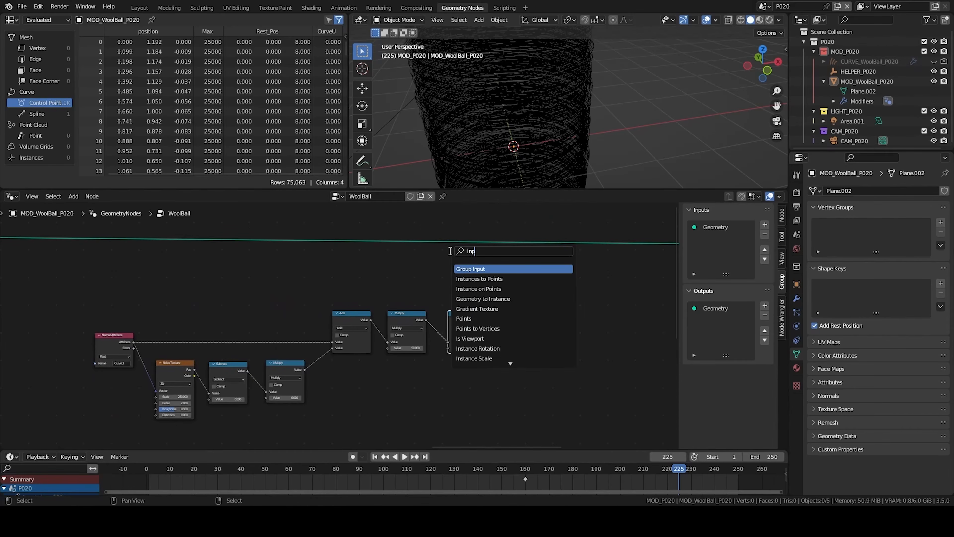
{"action": "key", "text": "Return"}
{"action": "left_click", "coordinate": [386, 374]}
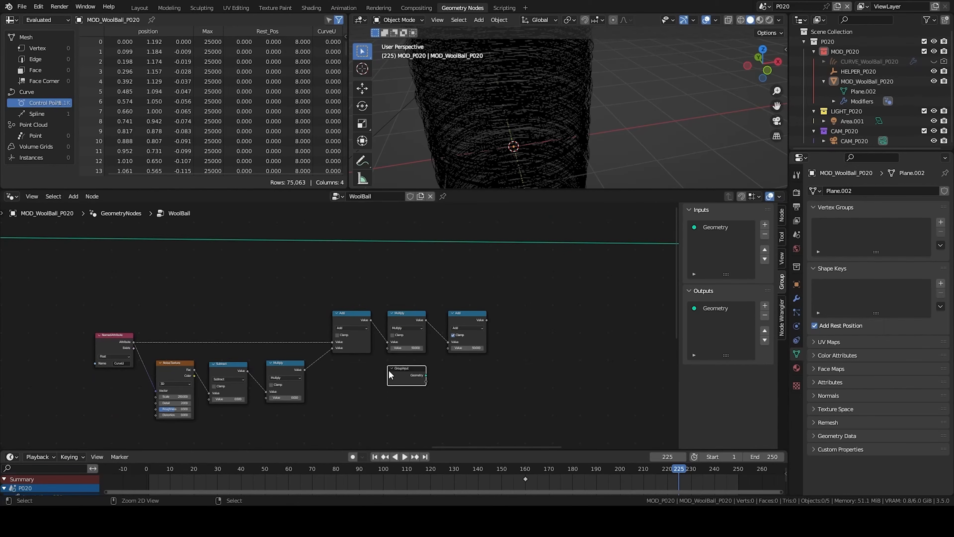
{"action": "left_click_drag", "start_coordinate": [425, 381], "coordinate": [448, 347]}
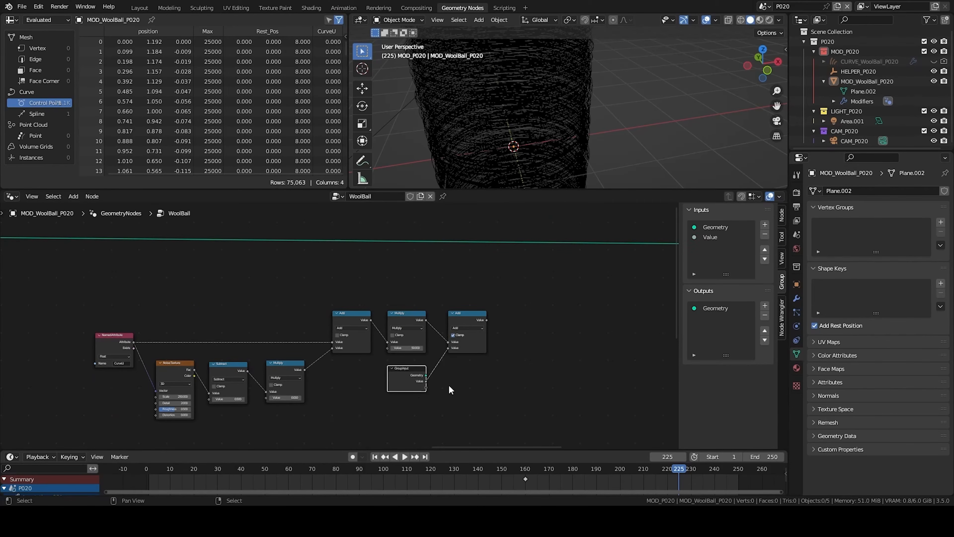
- Rename the new group input to Anim in the modifier's node interface
{"action": "left_click", "coordinate": [795, 298]}
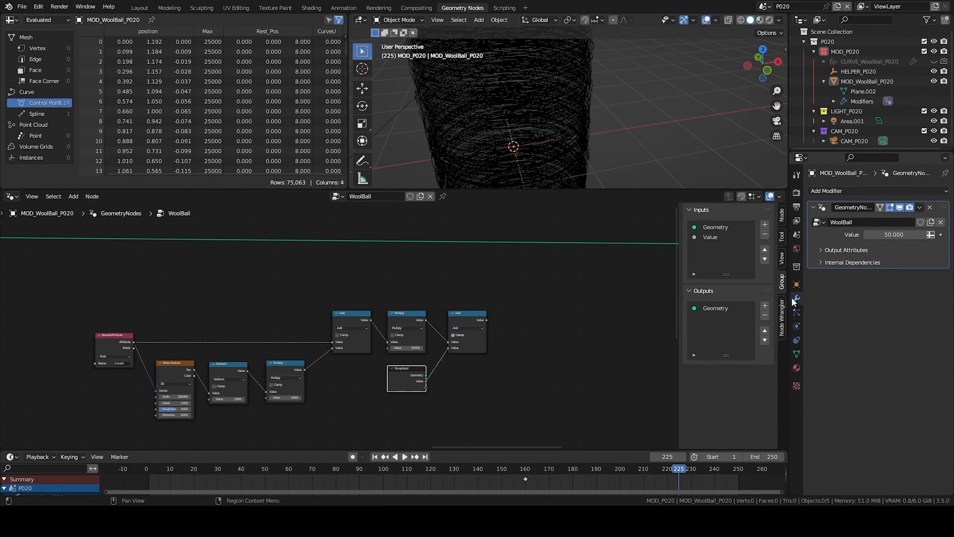
{"action": "double_click", "coordinate": [720, 237]}
{"action": "left_click", "coordinate": [909, 235]}
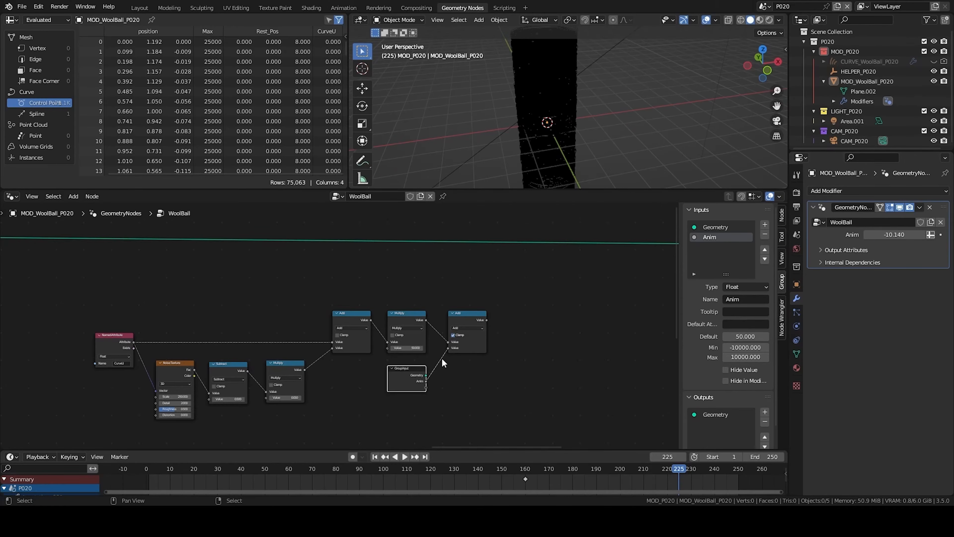
- Preview the clamped Add output with a Viewer and drag the modifier's Anim value to about -15.5
{"action": "middle_click_drag", "start_coordinate": [441, 359], "coordinate": [475, 385]}
{"action": "left_click", "coordinate": [501, 342], "text": "ctrl+shift"}
{"action": "left_click", "coordinate": [3, 271], "text": "ctrl+shift"}
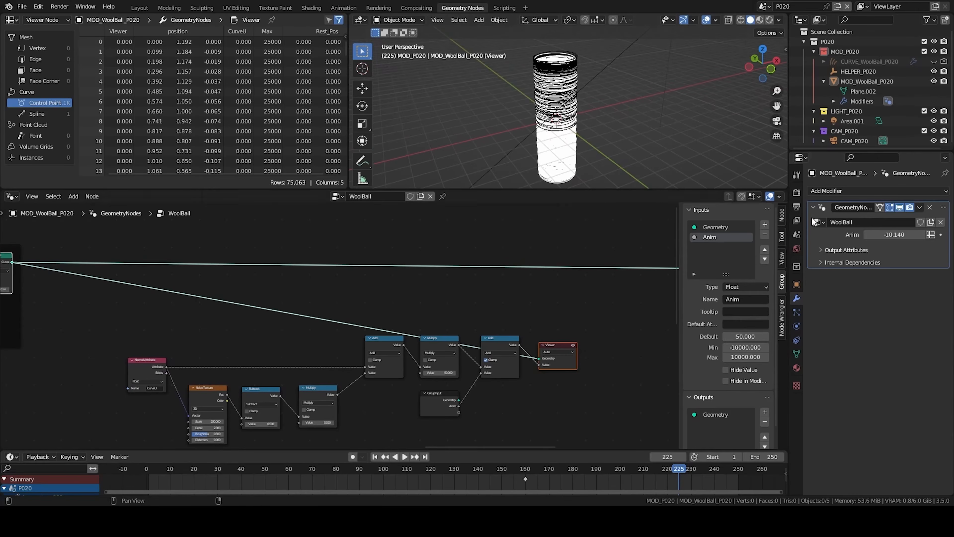
{"action": "left_click_drag", "start_coordinate": [902, 235], "coordinate": [842, 235]}
- Delete the Viewer node
{"action": "scroll", "coordinate": [580, 353], "scroll_direction": "down", "scroll_amount": 1}
{"action": "middle_click_drag", "start_coordinate": [580, 354], "coordinate": [391, 337]}
{"action": "left_click", "coordinate": [380, 343]}
{"action": "key", "text": "x"}
{"action": "middle_click_drag", "start_coordinate": [297, 319], "coordinate": [348, 298]}
- Add a Float Curve node and duplicate it below
{"action": "key", "text": "q"}
{"action": "left_click", "coordinate": [397, 290]}
{"action": "left_click", "coordinate": [407, 293]}
{"action": "scroll", "coordinate": [410, 299], "scroll_direction": "up", "scroll_amount": 4}
{"action": "middle_click_drag", "start_coordinate": [439, 309], "coordinate": [342, 322]}
{"action": "key", "text": "shift+d"}
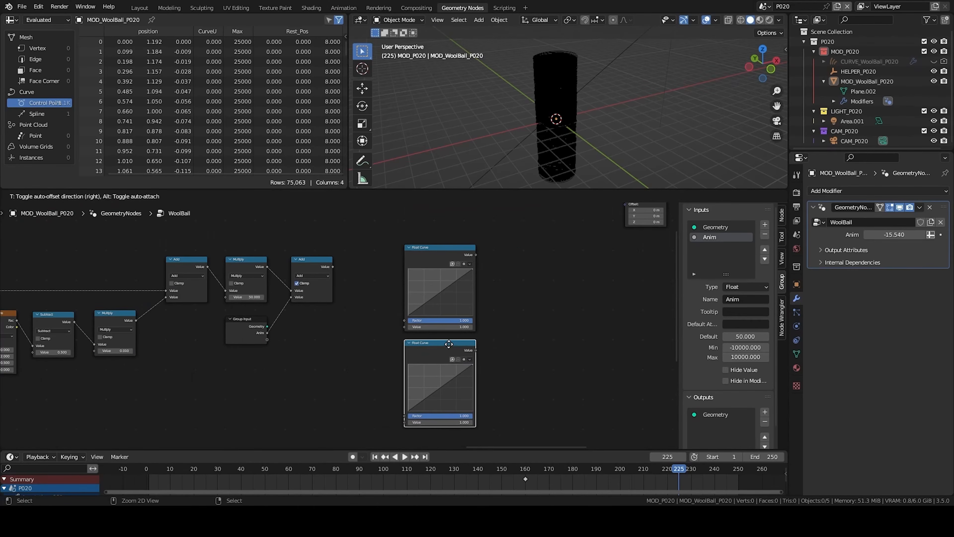
{"action": "left_click", "coordinate": [449, 341]}
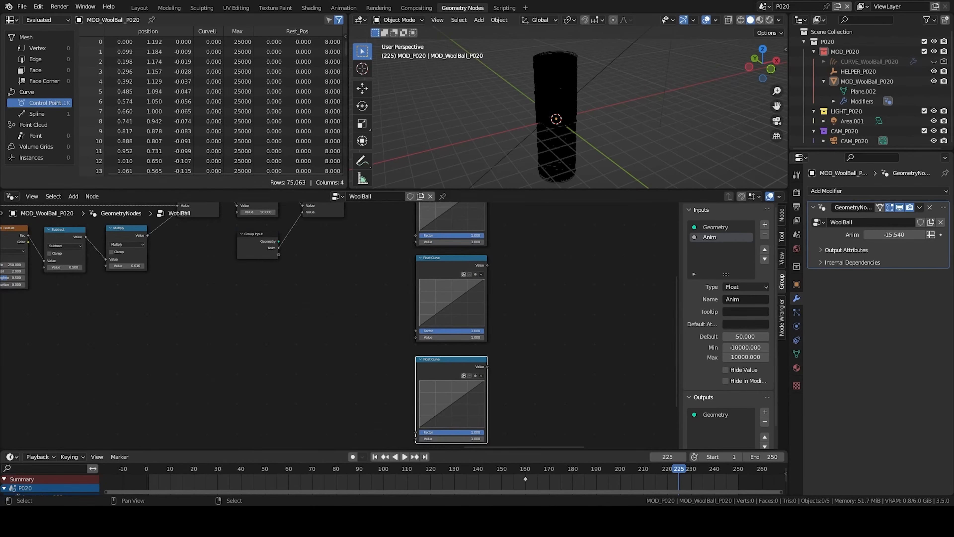
- Connect the clamped Add output to the first Float Curve and shape it into an S-curve
{"action": "middle_click_drag", "start_coordinate": [387, 216], "coordinate": [400, 328]}
{"action": "scroll", "coordinate": [438, 316], "scroll_direction": "up", "scroll_amount": 1}
{"action": "left_click_drag", "start_coordinate": [471, 328], "coordinate": [472, 340]}
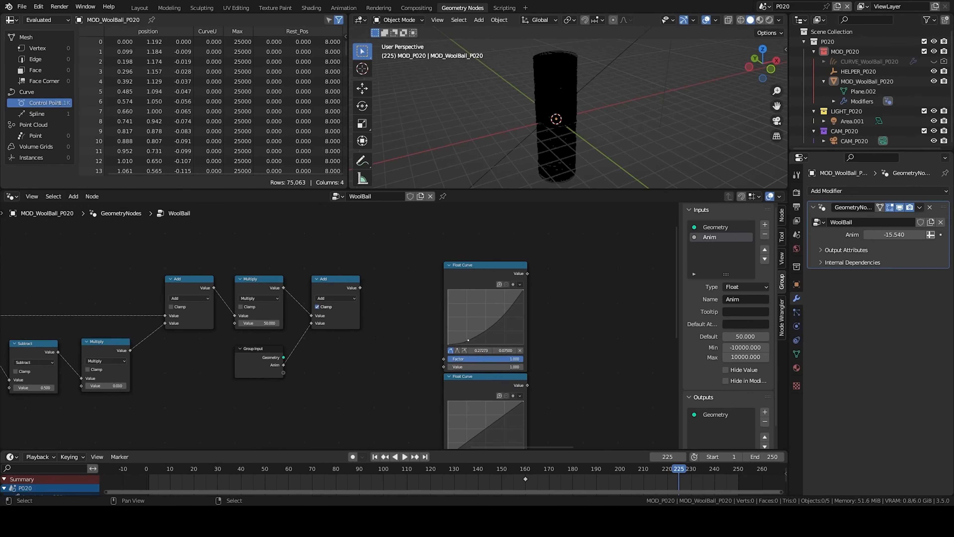
{"action": "left_click_drag", "start_coordinate": [360, 288], "coordinate": [446, 367]}
{"action": "middle_click_drag", "start_coordinate": [481, 323], "coordinate": [449, 247]}
- Connect the clamped Add output to the second Float Curve and shape it into an arch peaking at 0.5, 1.0
{"action": "left_click_drag", "start_coordinate": [329, 210], "coordinate": [413, 392]}
{"action": "scroll", "coordinate": [435, 363], "scroll_direction": "up", "scroll_amount": 1}
{"action": "left_click_drag", "start_coordinate": [504, 323], "coordinate": [505, 382]}
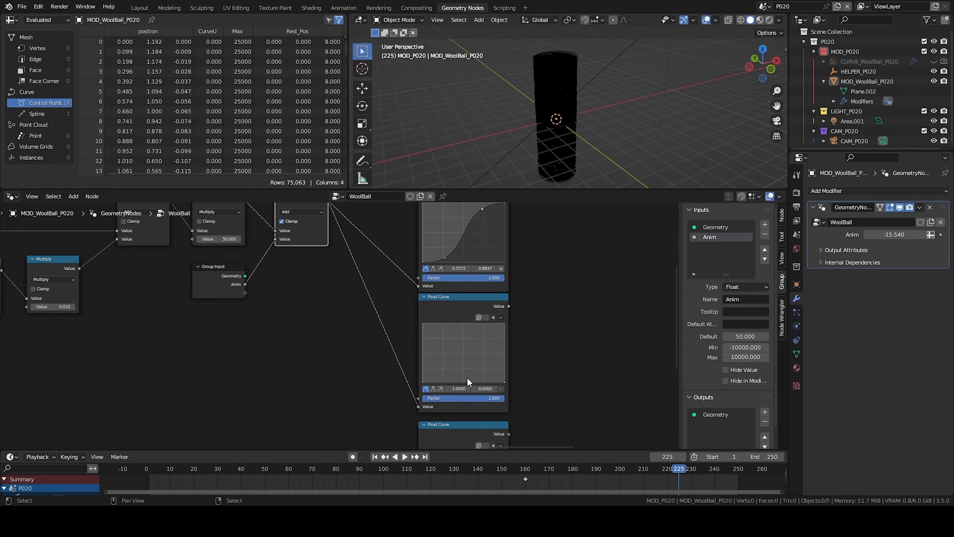
{"action": "left_click_drag", "start_coordinate": [463, 344], "coordinate": [463, 327]}
- Copy the arch curve and paste it onto the third Float Curve
{"action": "scroll", "coordinate": [337, 211], "scroll_direction": "down", "scroll_amount": 3}
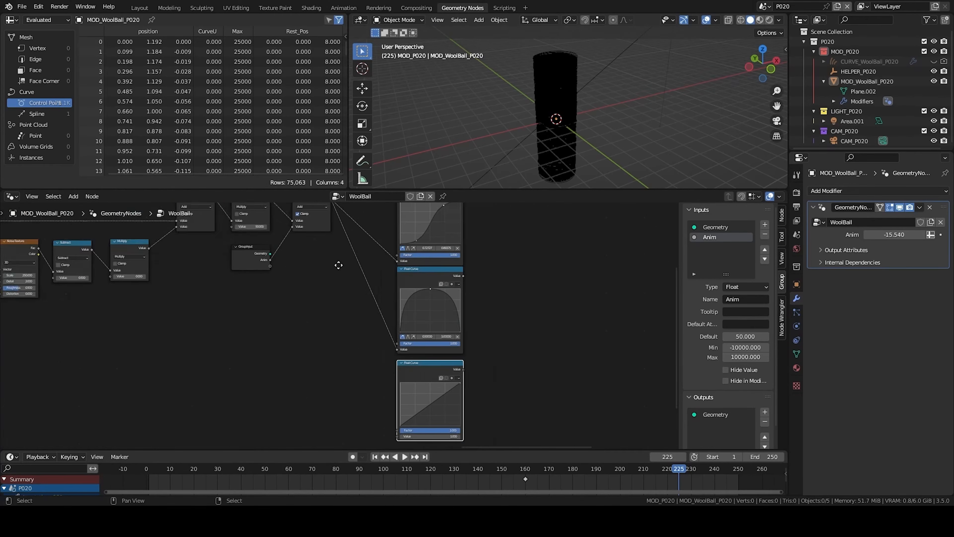
{"action": "scroll", "coordinate": [411, 366], "scroll_direction": "down", "scroll_amount": 5, "text": "shift"}
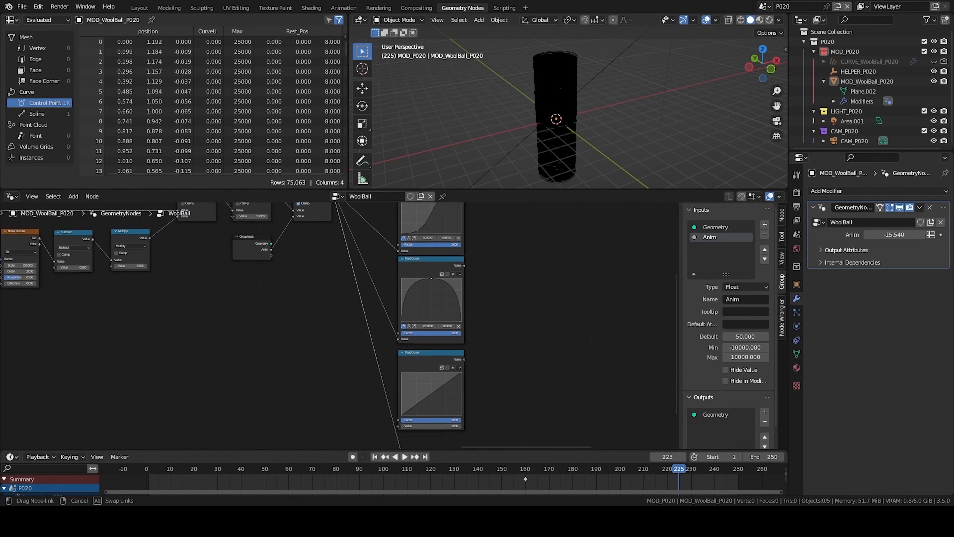
{"action": "scroll", "coordinate": [471, 346], "scroll_direction": "up", "scroll_amount": 2}
{"action": "left_click", "coordinate": [491, 332]}
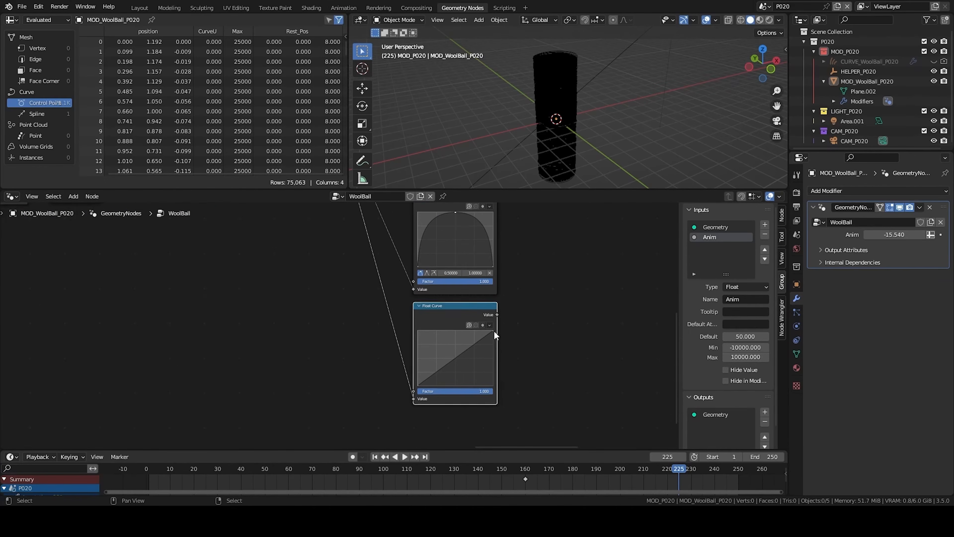
{"action": "key", "text": "ctrl+v"}
{"action": "left_click_drag", "start_coordinate": [455, 331], "coordinate": [455, 351], "text": "ctrl"}
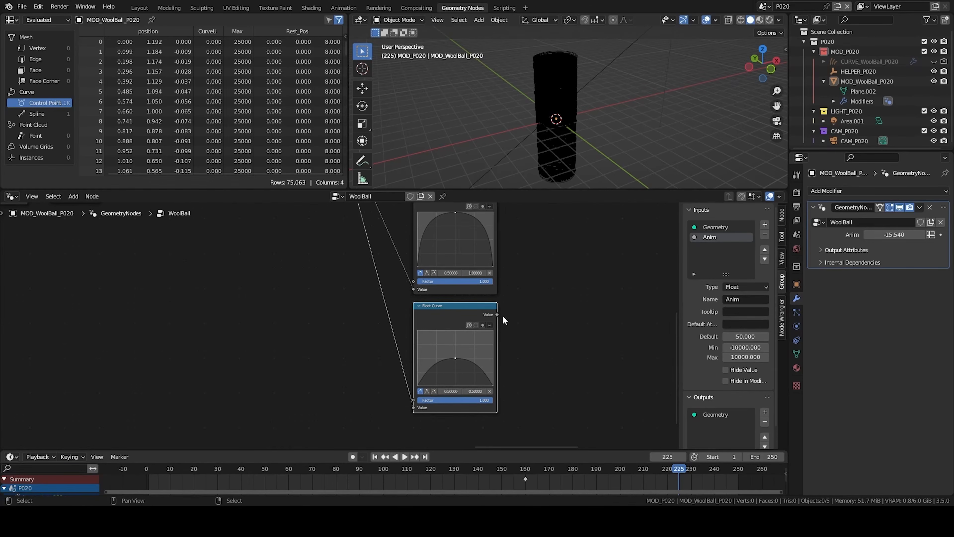
- Add a Math Add node after the second Float Curve and set its second value to 1
{"action": "scroll", "coordinate": [503, 319], "scroll_direction": "up", "scroll_amount": 1}
{"action": "scroll", "coordinate": [441, 331], "scroll_direction": "up", "scroll_amount": 5, "text": "shift"}
{"action": "scroll", "coordinate": [441, 338], "scroll_direction": "right", "scroll_amount": 4}
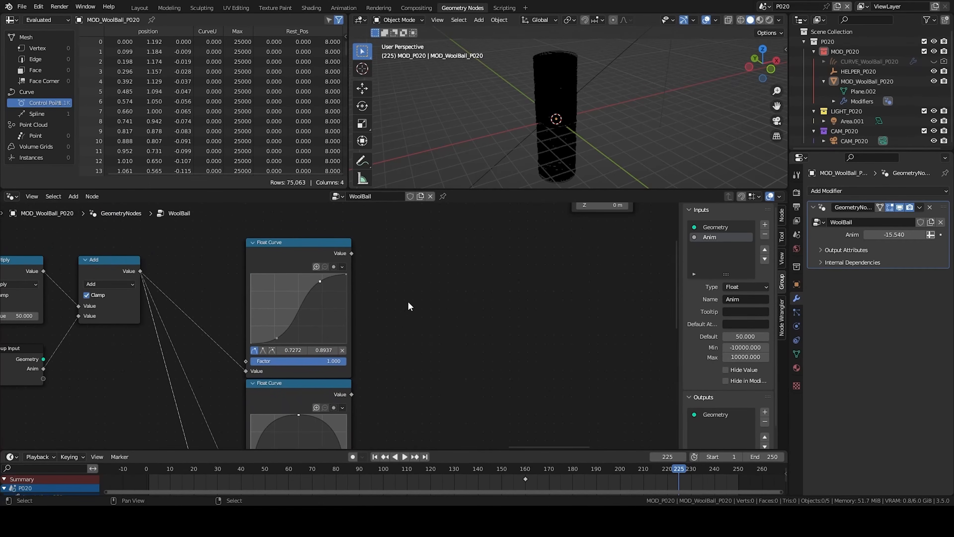
{"action": "key", "text": "shift+a"}
{"action": "left_click", "coordinate": [389, 256]}
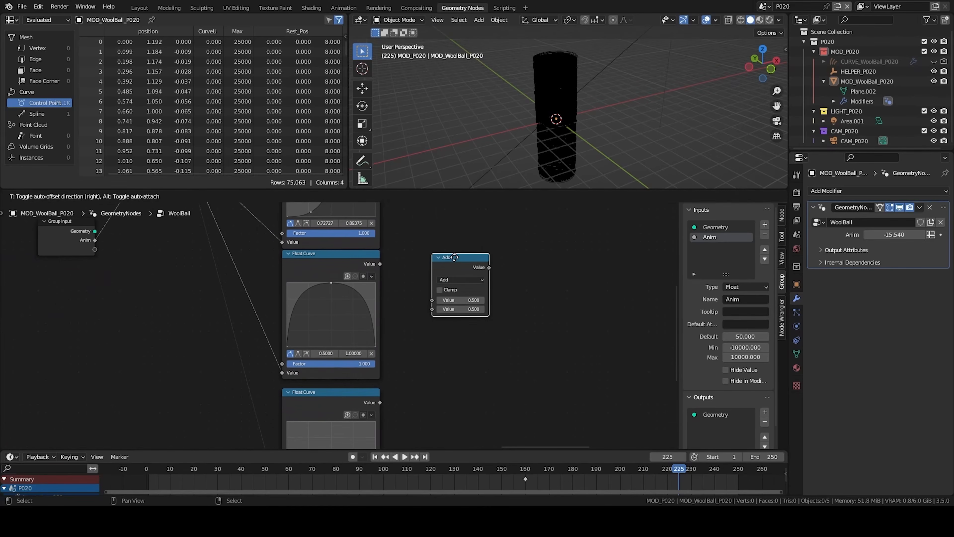
{"action": "left_click", "coordinate": [403, 268]}
{"action": "left_click_drag", "start_coordinate": [380, 263], "coordinate": [389, 274]}
{"action": "left_click_drag", "start_coordinate": [429, 339], "coordinate": [428, 337]}
{"action": "left_click", "coordinate": [441, 295]}
{"action": "left_click_drag", "start_coordinate": [454, 302], "coordinate": [438, 278]}
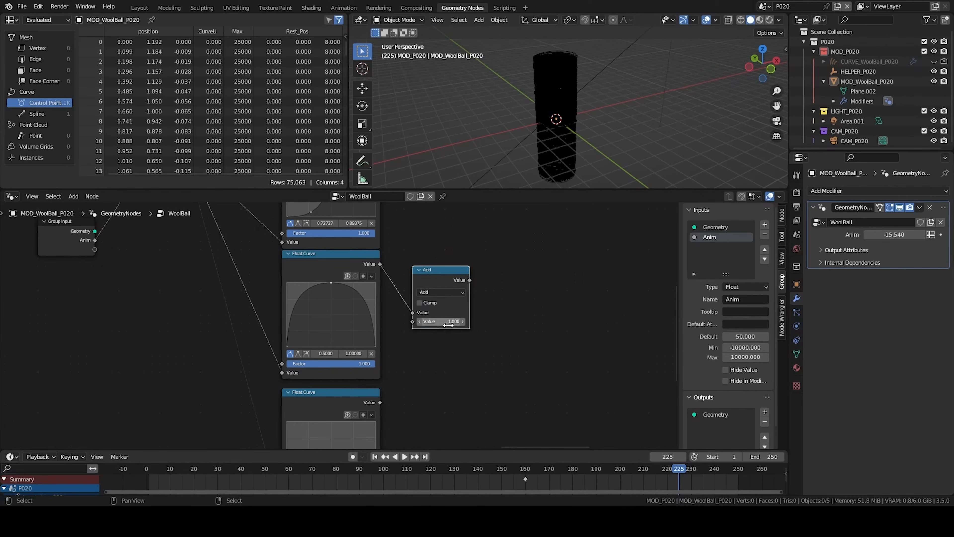
- Duplicate the Add node with its links and connect the third Float Curve's output to the copy
{"action": "middle_click_drag", "start_coordinate": [414, 334], "coordinate": [470, 321], "text": "ctrl"}
{"action": "middle_click_drag", "start_coordinate": [470, 278], "coordinate": [499, 206]}
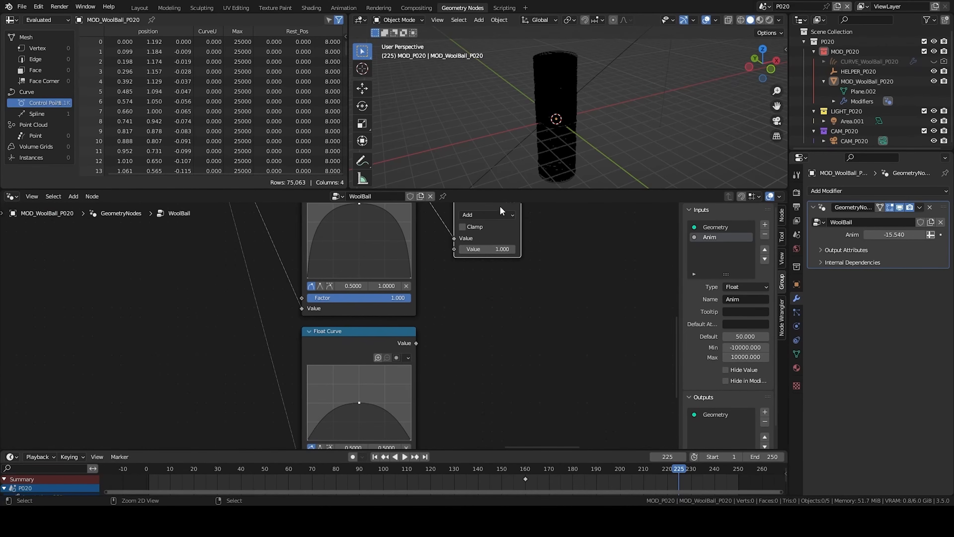
{"action": "key", "text": "ctrl+shift+d"}
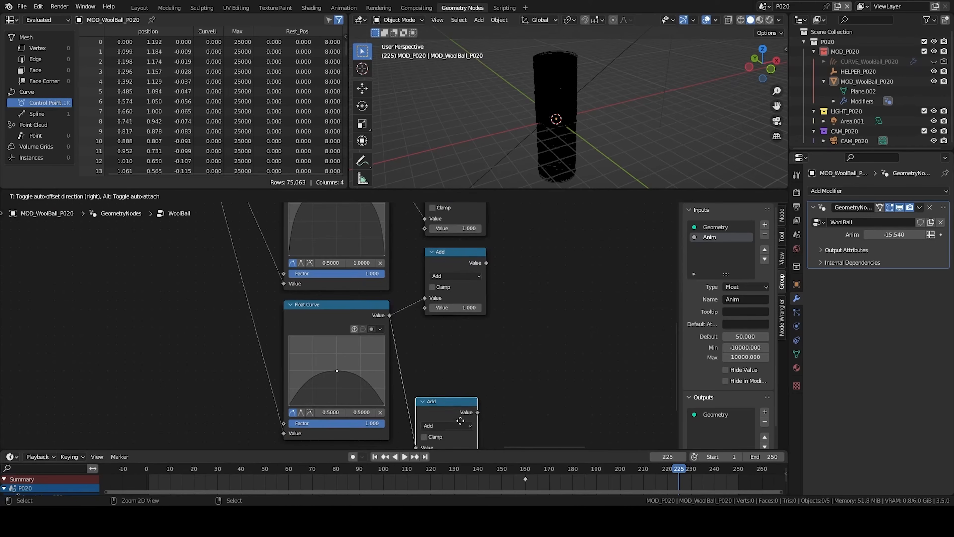
{"action": "left_click", "coordinate": [460, 419]}
{"action": "middle_click_drag", "start_coordinate": [464, 413], "coordinate": [398, 265], "text": "ctrl"}
{"action": "middle_click_drag", "start_coordinate": [398, 265], "coordinate": [399, 293]}
{"action": "left_click_drag", "start_coordinate": [409, 427], "coordinate": [415, 356]}
{"action": "left_click", "coordinate": [430, 335]}
{"action": "left_click", "coordinate": [424, 366]}
{"action": "key", "text": "g"}
{"action": "left_click", "coordinate": [581, 365]}
{"action": "middle_click_drag", "start_coordinate": [486, 258], "coordinate": [488, 428]}
{"action": "scroll", "coordinate": [454, 352], "scroll_direction": "up", "scroll_amount": 3}
{"action": "middle_click_drag", "start_coordinate": [507, 344], "coordinate": [473, 319]}
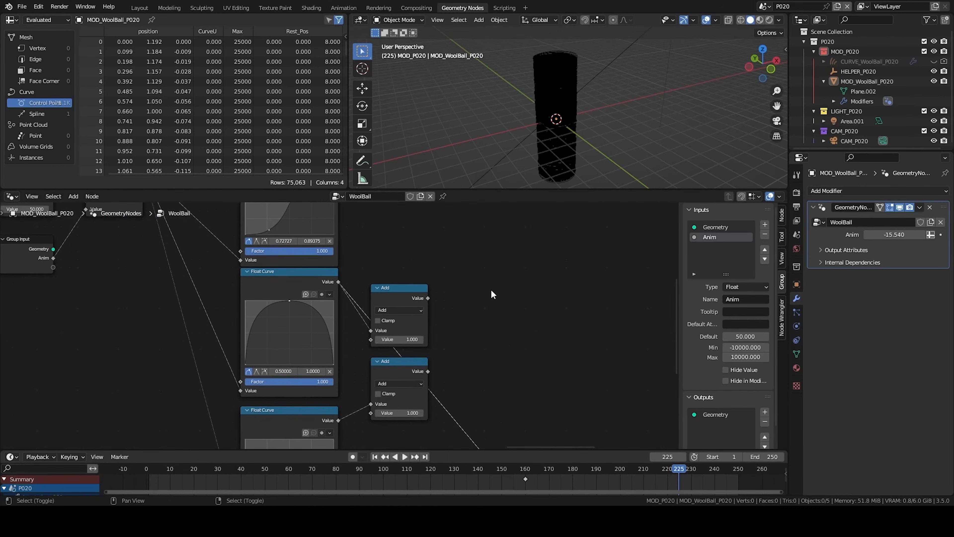
- Add a Mix node set to Color with Add blending and connect both Add outputs to its A and B inputs
{"action": "key", "text": "shift+a"}
{"action": "type", "text": "add"}
{"action": "key", "text": "BackSpace"}
{"action": "key", "text": "BackSpace"}
{"action": "key", "text": "BackSpace"}
{"action": "type", "text": "mix"}
{"action": "key", "text": "Return"}
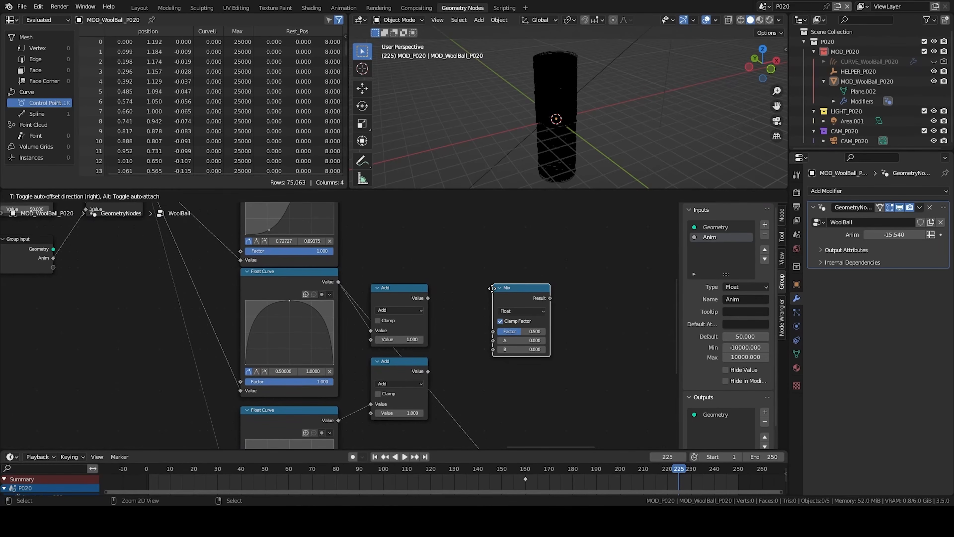
{"action": "left_click", "coordinate": [493, 293]}
{"action": "left_click", "coordinate": [505, 311]}
{"action": "left_click", "coordinate": [515, 341]}
{"action": "left_click", "coordinate": [513, 322]}
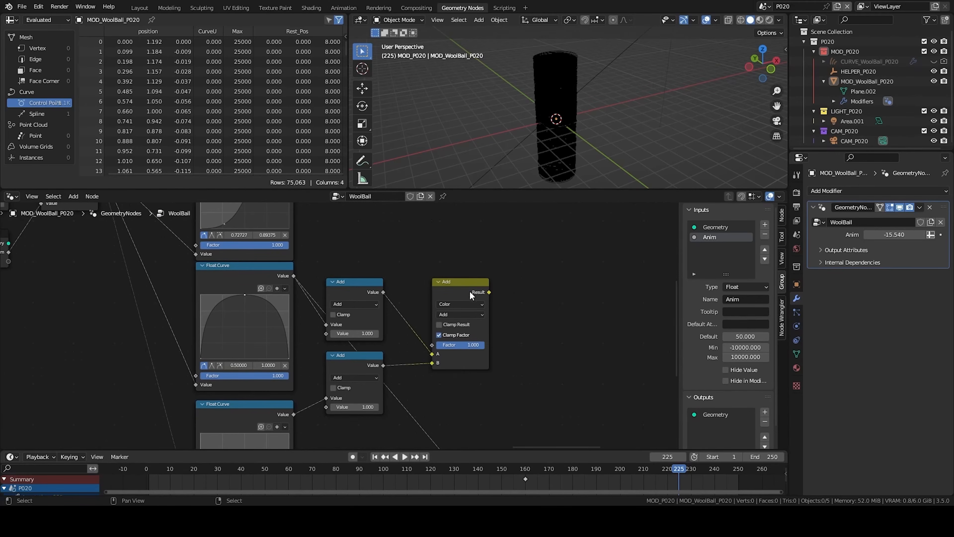
{"action": "left_click_drag", "start_coordinate": [470, 291], "coordinate": [445, 292]}
{"action": "left_click_drag", "start_coordinate": [450, 344], "coordinate": [470, 339]}
{"action": "middle_click_drag", "start_coordinate": [477, 310], "coordinate": [476, 324]}
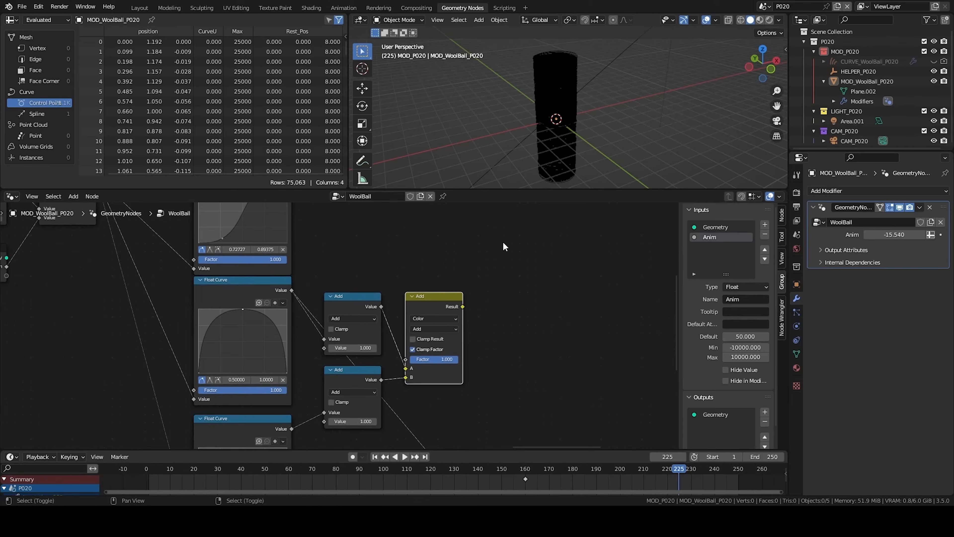
- Add a Combine XYZ node and connect the Mix result into its inputs
{"action": "key", "text": "q"}
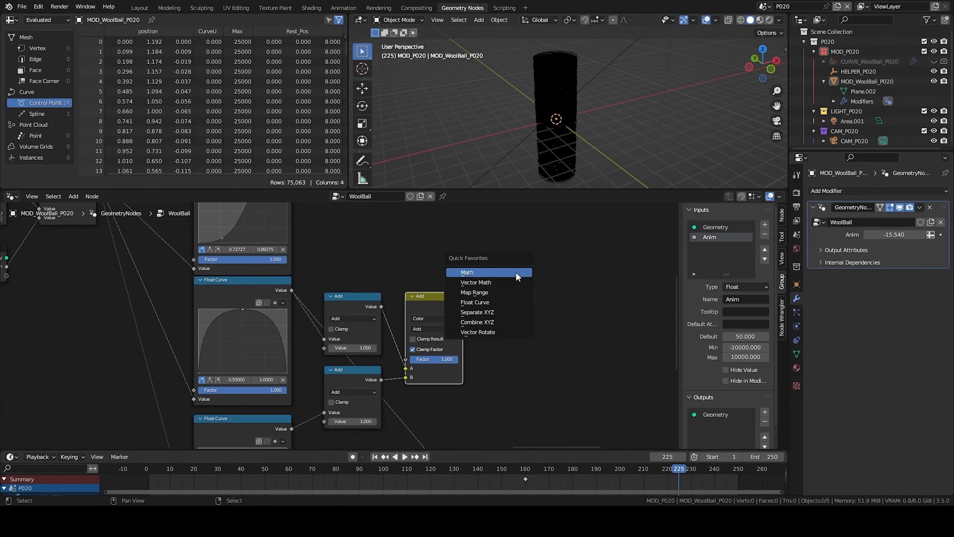
{"action": "left_click", "coordinate": [501, 322]}
{"action": "mouse_move", "coordinate": [462, 306]}
{"action": "left_mouse_down"}
{"action": "mouse_move", "coordinate": [511, 324]}
{"action": "mouse_move", "coordinate": [469, 314]}
{"action": "left_mouse_up"}
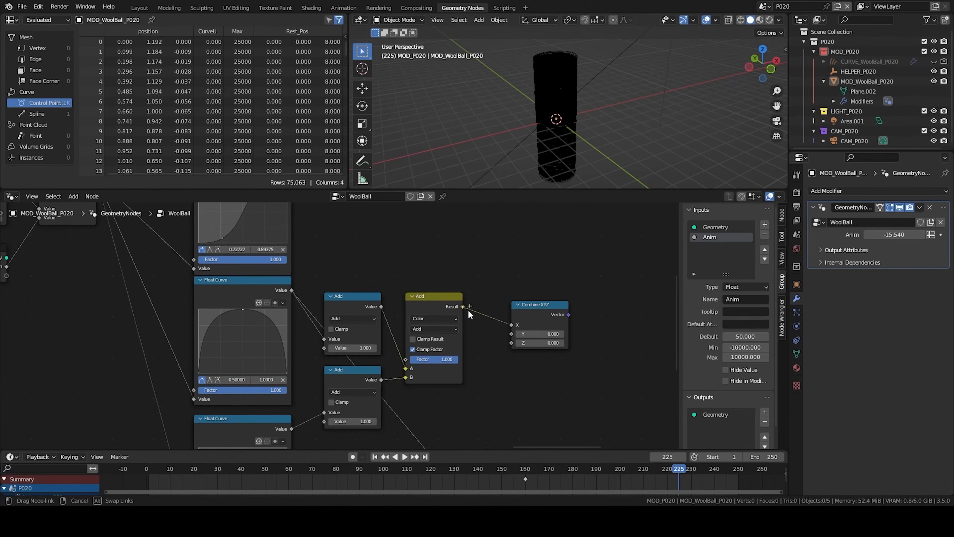
{"action": "left_click_drag", "start_coordinate": [514, 340], "coordinate": [512, 333]}
- Add a Multiply node set to 0.5 below the Add nodes and wire the outputs into the Mix and Combine XYZ nodes
{"action": "scroll", "coordinate": [384, 325], "scroll_direction": "down", "scroll_amount": 2}
{"action": "left_click", "coordinate": [346, 328]}
{"action": "scroll", "coordinate": [376, 342], "scroll_direction": "down", "scroll_amount": 3}
{"action": "left_click_drag", "start_coordinate": [514, 399], "coordinate": [394, 285]}
{"action": "left_click_drag", "start_coordinate": [350, 340], "coordinate": [357, 346]}
{"action": "key", "text": "alt+s"}
{"action": "left_click_drag", "start_coordinate": [374, 286], "coordinate": [375, 287]}
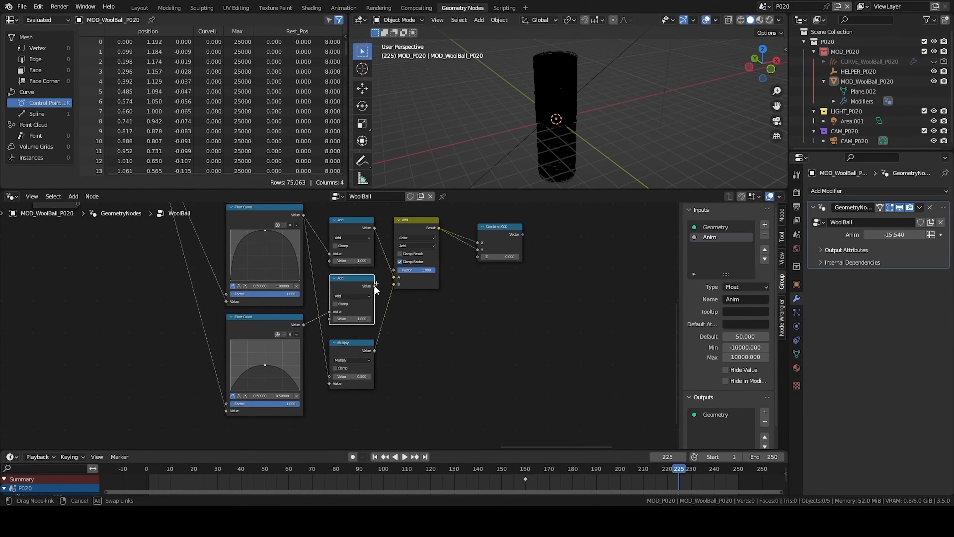
{"action": "left_click_drag", "start_coordinate": [480, 255], "coordinate": [478, 257]}
{"action": "left_click", "coordinate": [506, 234]}
{"action": "middle_click_drag", "start_coordinate": [506, 235], "coordinate": [461, 290]}
- Select the wool ball object in the 3D viewport
{"action": "middle_click_drag", "start_coordinate": [563, 94], "coordinate": [581, 79]}
{"action": "scroll", "coordinate": [581, 79], "scroll_direction": "down", "scroll_amount": 7}
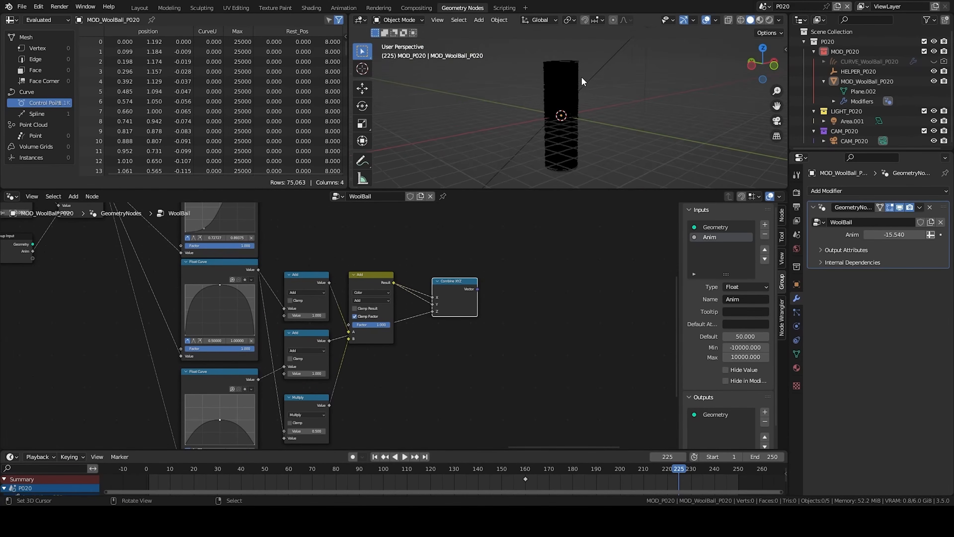
{"action": "middle_click_drag", "start_coordinate": [547, 114], "coordinate": [565, 98]}
{"action": "scroll", "coordinate": [565, 98], "scroll_direction": "up", "scroll_amount": 4}
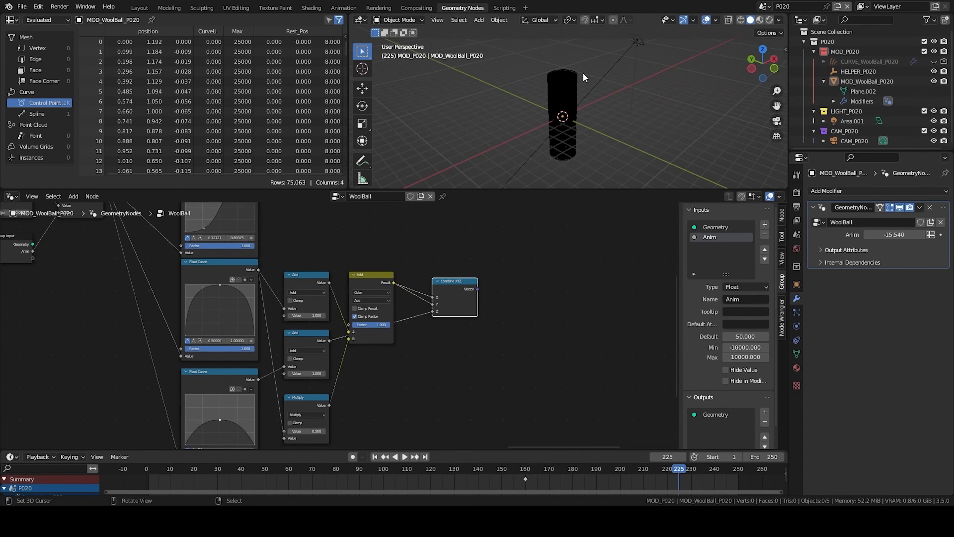
{"action": "middle_click_drag", "start_coordinate": [572, 77], "coordinate": [569, 76]}
{"action": "left_click", "coordinate": [569, 76]}
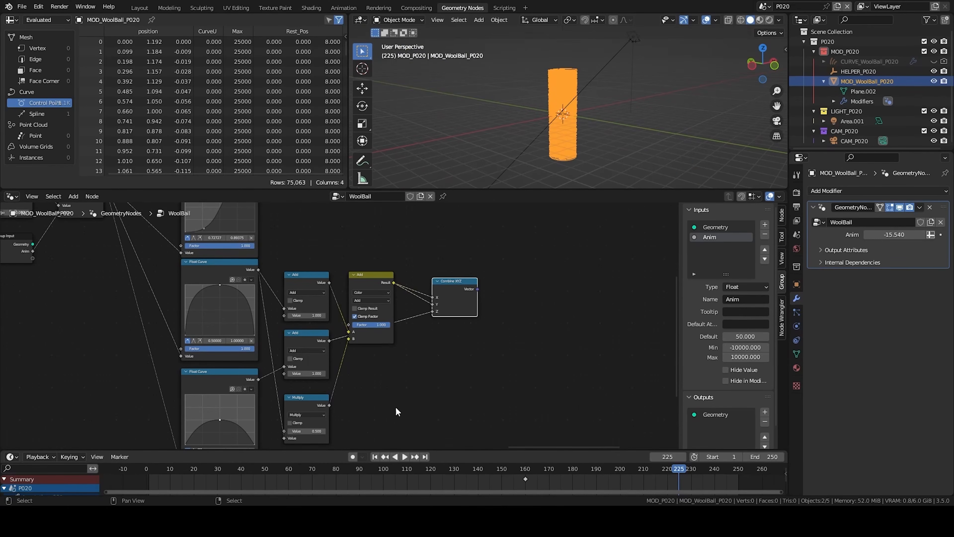
- Tidy the new nodes and save the blend file
{"action": "scroll", "coordinate": [390, 408], "scroll_direction": "down", "scroll_amount": 1}
{"action": "middle_click_drag", "start_coordinate": [390, 408], "coordinate": [541, 271]}
{"action": "middle_click_drag", "start_coordinate": [329, 330], "coordinate": [345, 315]}
{"action": "middle_click_drag", "start_coordinate": [323, 347], "coordinate": [345, 311]}
{"action": "middle_click_drag", "start_coordinate": [421, 230], "coordinate": [437, 262]}
{"action": "key", "text": "ctrl+s"}
{"action": "key", "text": "Home"}
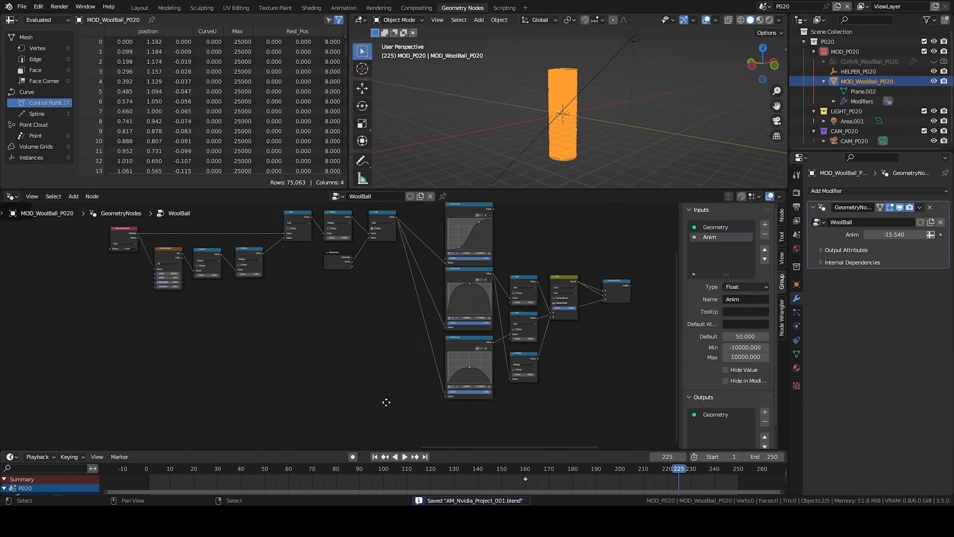
- Set the CurveU Noise Texture's scale to 500
{"action": "left_click_drag", "start_coordinate": [135, 261], "coordinate": [316, 315]}
{"action": "key", "text": "KP_Decimal"}
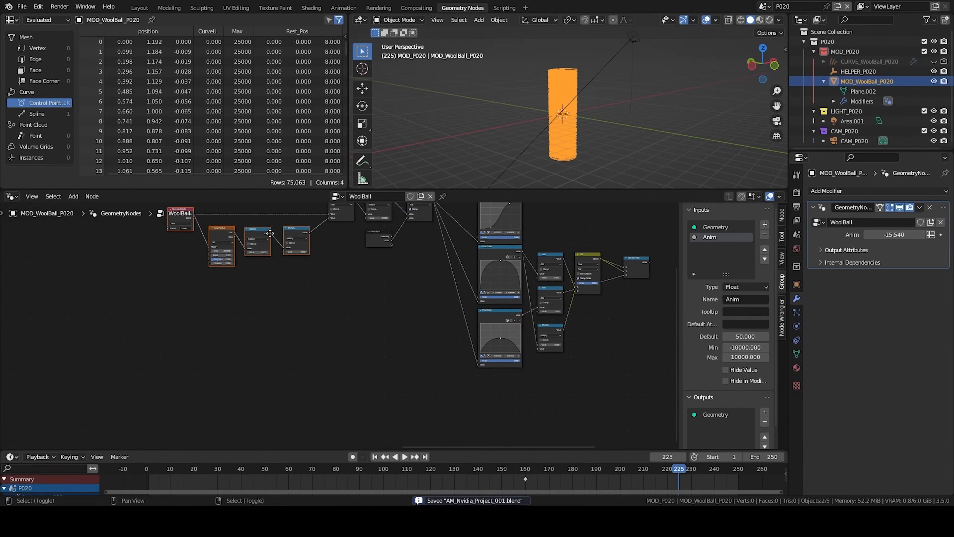
{"action": "left_click_drag", "start_coordinate": [282, 274], "coordinate": [290, 312]}
{"action": "left_click", "coordinate": [390, 369]}
{"action": "middle_click_drag", "start_coordinate": [382, 376], "coordinate": [372, 342]}
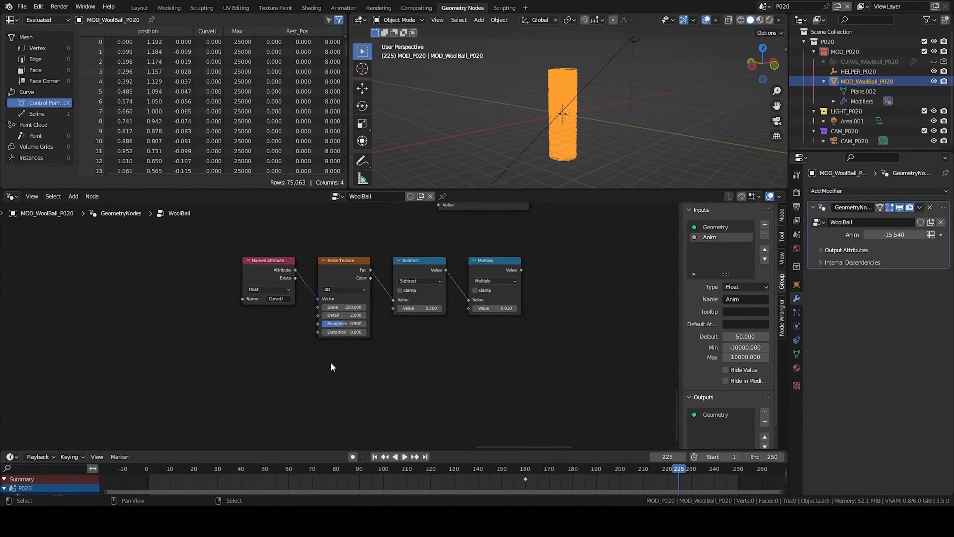
{"action": "left_click", "coordinate": [349, 307]}
{"action": "type", "text": "500"}
{"action": "key", "text": "Return"}
{"action": "scroll", "coordinate": [342, 323], "scroll_direction": "down", "scroll_amount": 1}
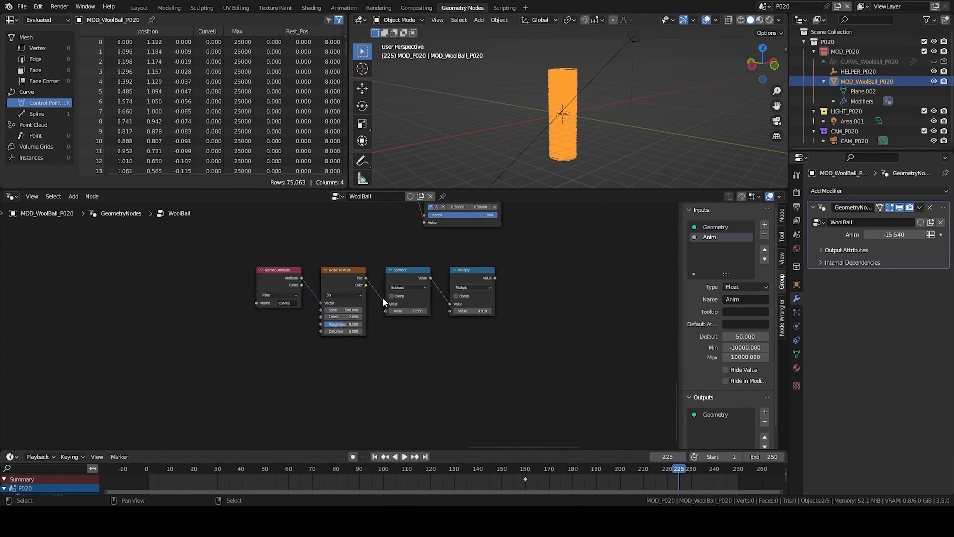
- Set the Multiply node after the noise Subtract to 5
{"action": "key", "text": "Home"}
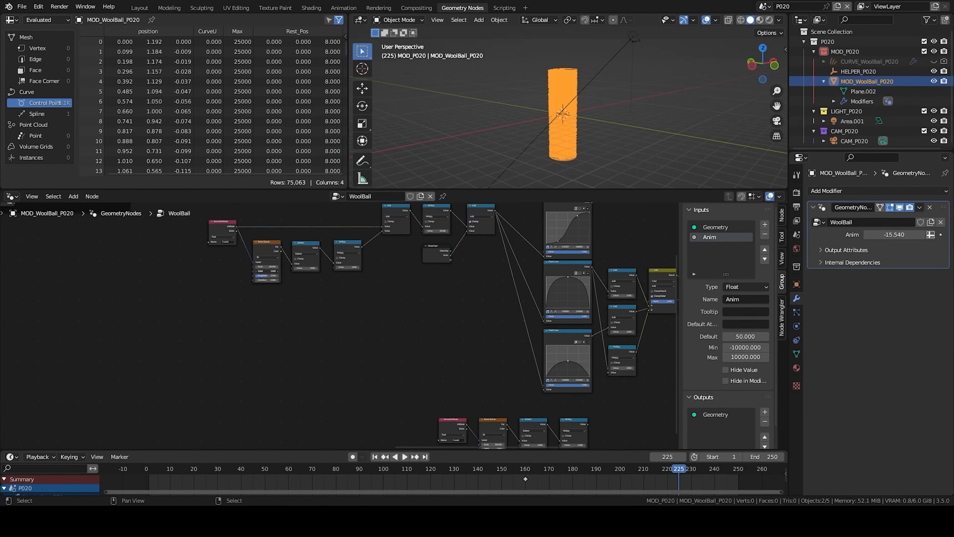
{"action": "middle_click_drag", "start_coordinate": [482, 312], "coordinate": [235, 226]}
{"action": "scroll", "coordinate": [317, 345], "scroll_direction": "up", "scroll_amount": 4}
{"action": "left_click_drag", "start_coordinate": [318, 347], "coordinate": [362, 226]}
{"action": "scroll", "coordinate": [362, 226], "scroll_direction": "down", "scroll_amount": 1}
{"action": "scroll", "coordinate": [292, 366], "scroll_direction": "up", "scroll_amount": 2}
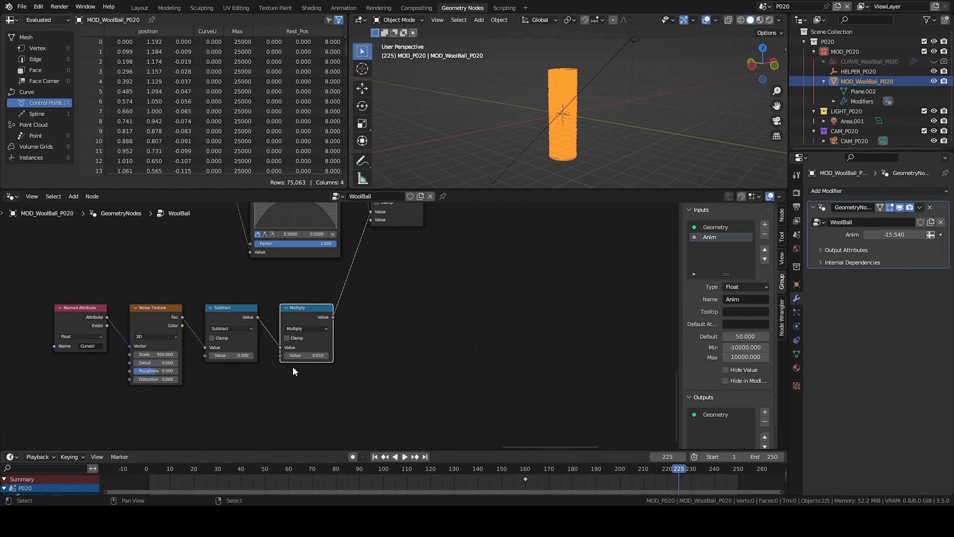
{"action": "left_click", "coordinate": [303, 363]}
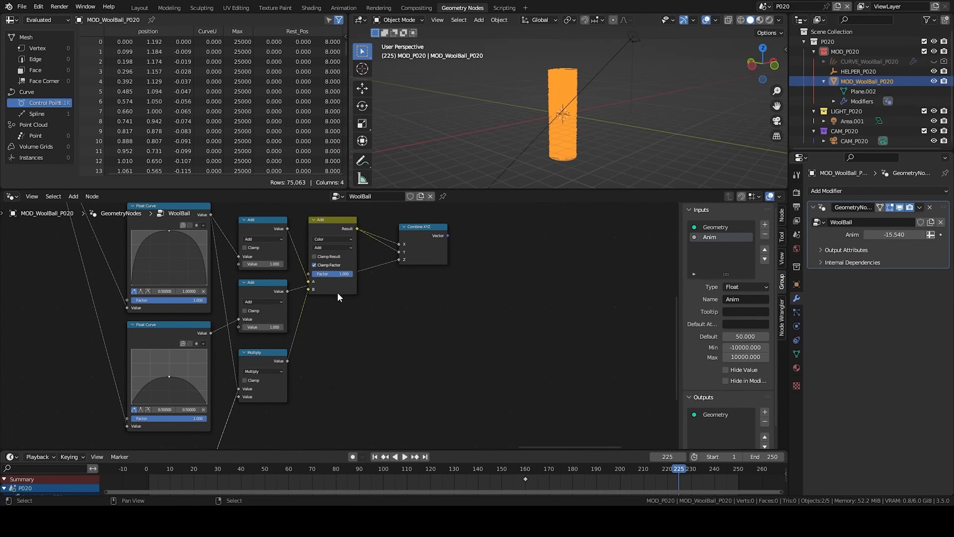
{"action": "left_click", "coordinate": [336, 294]}
- Add a Vector Math Add node after the Combine XYZ node and connect it
{"action": "left_click", "coordinate": [421, 246]}
{"action": "key", "text": "shift+a"}
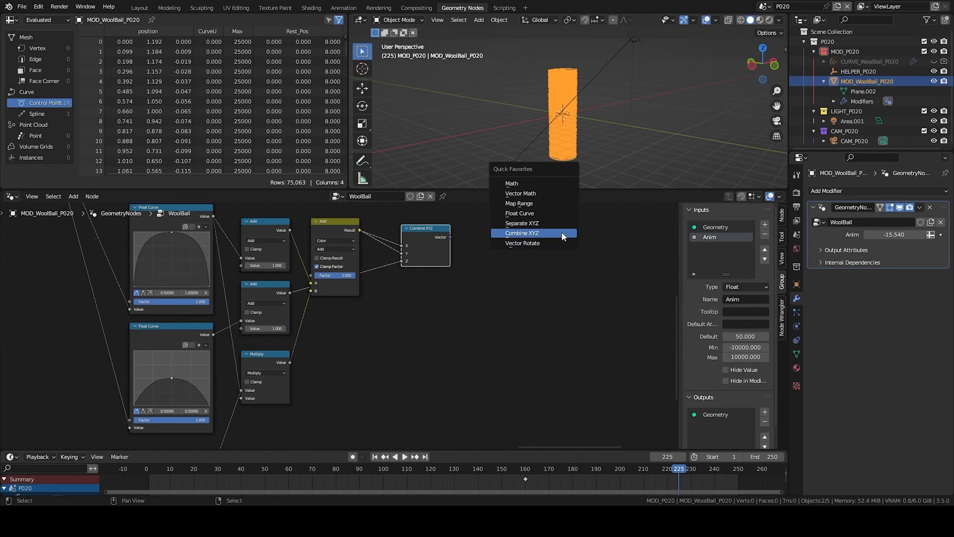
{"action": "left_click", "coordinate": [530, 204]}
{"action": "left_click", "coordinate": [519, 224]}
{"action": "left_click_drag", "start_coordinate": [450, 237], "coordinate": [521, 255]}
{"action": "scroll", "coordinate": [371, 280], "scroll_direction": "down", "scroll_amount": 2}
{"action": "middle_click_drag", "start_coordinate": [457, 308], "coordinate": [305, 302]}
{"action": "left_click_drag", "start_coordinate": [389, 236], "coordinate": [485, 230]}
- Duplicate the vector Add node, switch the copy to Scale, and connect it to the Add's second vector input
{"action": "key", "text": "shift+d"}
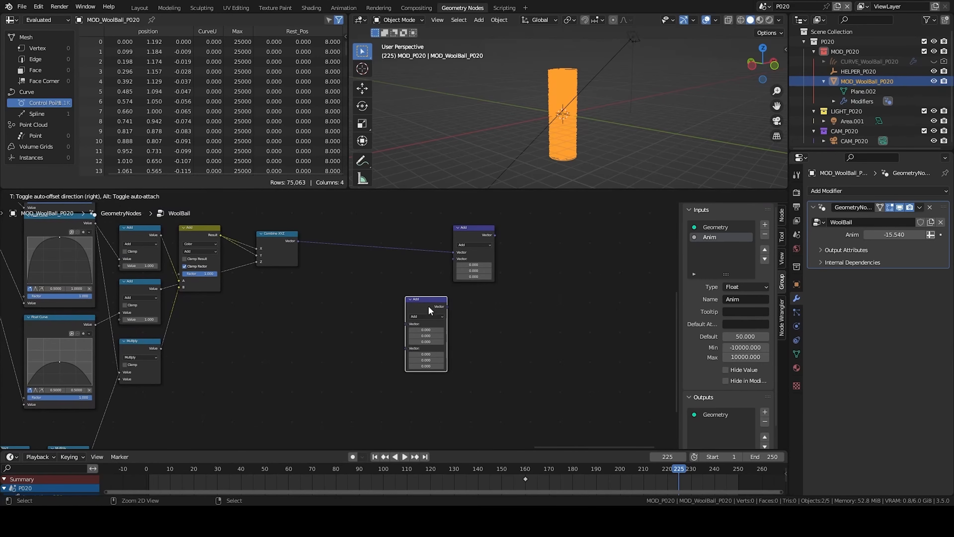
{"action": "left_click", "coordinate": [427, 319]}
{"action": "left_click", "coordinate": [427, 317]}
{"action": "left_click", "coordinate": [414, 387]}
{"action": "left_click_drag", "start_coordinate": [447, 307], "coordinate": [454, 259]}
{"action": "left_click_drag", "start_coordinate": [427, 299], "coordinate": [409, 294]}
{"action": "left_click", "coordinate": [409, 244]}
{"action": "left_click_drag", "start_coordinate": [410, 244], "coordinate": [472, 309]}
{"action": "key", "text": "g"}
{"action": "left_click", "coordinate": [549, 302]}
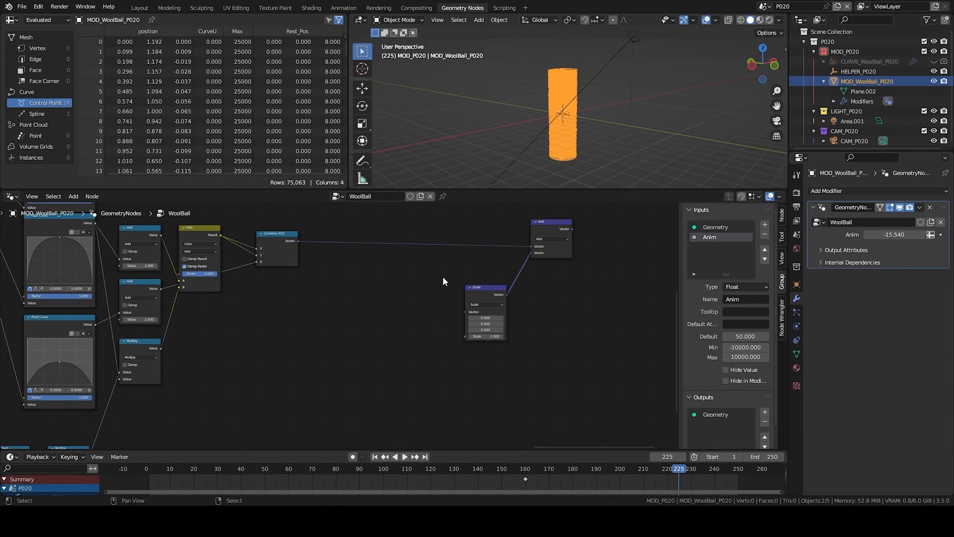
{"action": "left_click", "coordinate": [443, 275]}
{"action": "middle_click_drag", "start_coordinate": [452, 316], "coordinate": [528, 270]}
- Duplicate a Multiply node with its links and connect it to the Scale node's Scale input
{"action": "scroll", "coordinate": [452, 278], "scroll_direction": "down", "scroll_amount": 1}
{"action": "middle_click_drag", "start_coordinate": [299, 359], "coordinate": [463, 312]}
{"action": "left_click", "coordinate": [298, 277]}
{"action": "key", "text": "ctrl+shift+d"}
{"action": "left_click", "coordinate": [431, 314]}
{"action": "scroll", "coordinate": [430, 316], "scroll_direction": "up", "scroll_amount": 4}
{"action": "left_click_drag", "start_coordinate": [440, 335], "coordinate": [442, 326]}
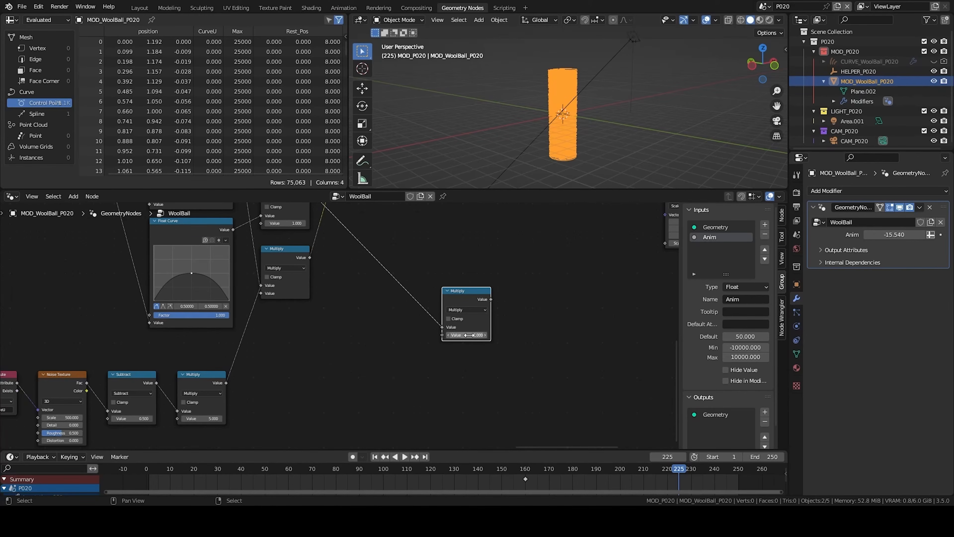
{"action": "left_click_drag", "start_coordinate": [470, 323], "coordinate": [462, 351]}
{"action": "middle_click_drag", "start_coordinate": [462, 351], "coordinate": [301, 351]}
{"action": "scroll", "coordinate": [481, 270], "scroll_direction": "down", "scroll_amount": 5}
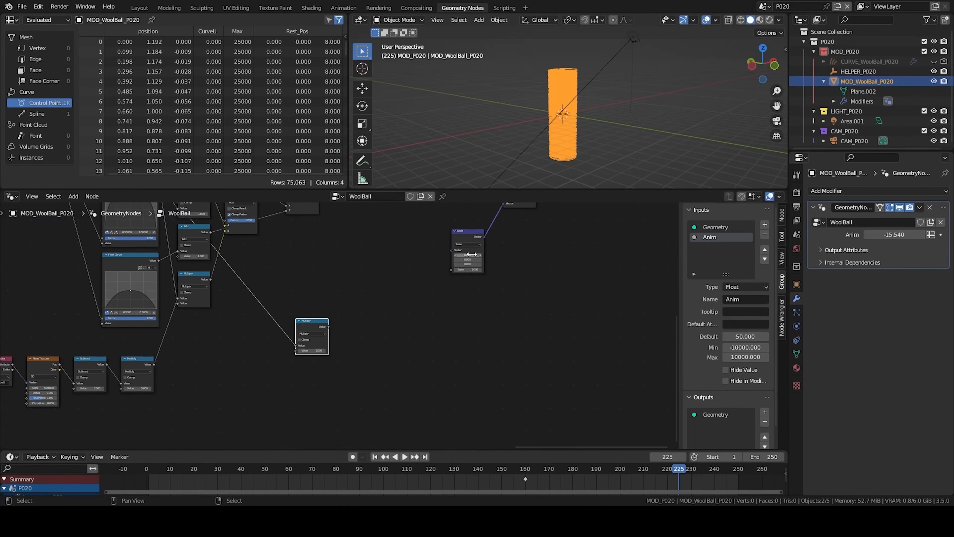
{"action": "left_click_drag", "start_coordinate": [471, 228], "coordinate": [414, 309]}
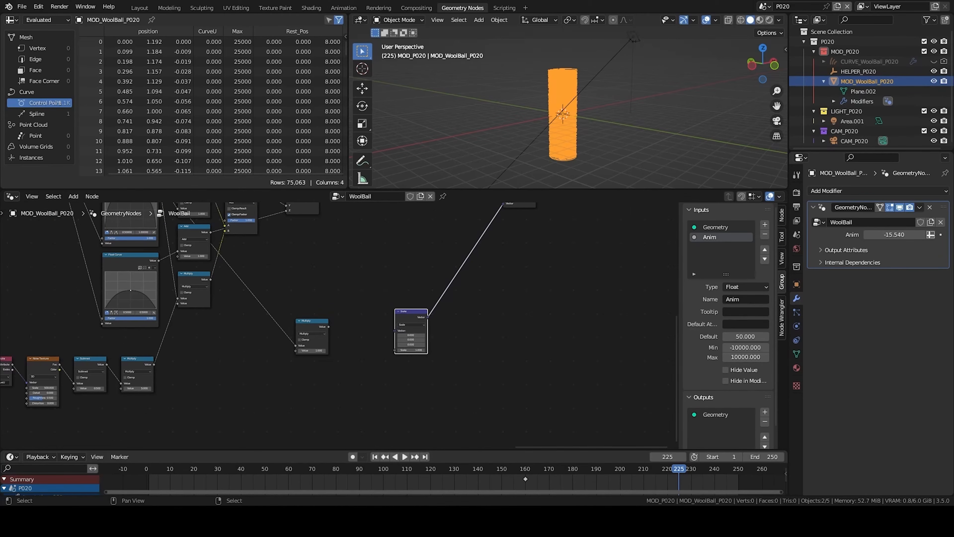
{"action": "scroll", "coordinate": [339, 326], "scroll_direction": "up", "scroll_amount": 2}
{"action": "left_click_drag", "start_coordinate": [324, 327], "coordinate": [421, 361]}
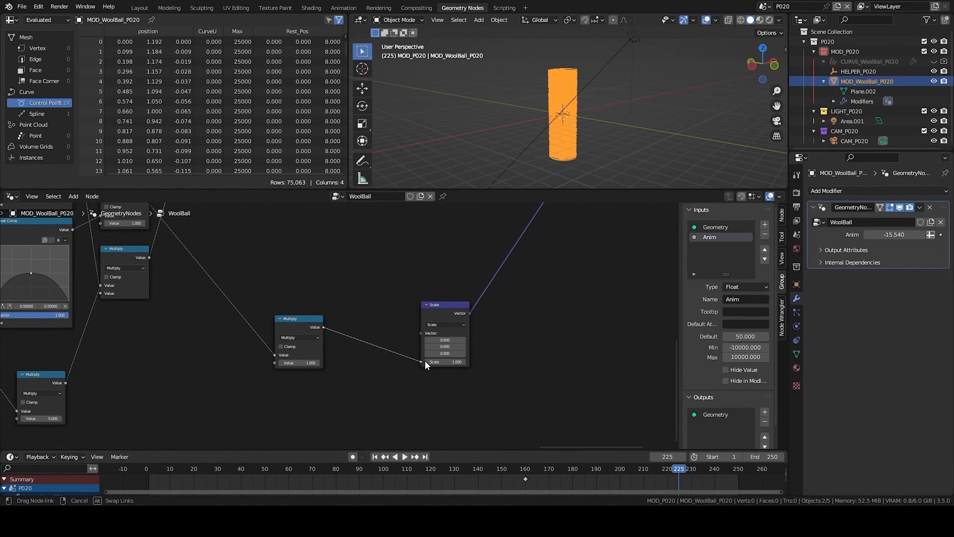
{"action": "middle_click_drag", "start_coordinate": [285, 325], "coordinate": [444, 230]}
- Duplicate the Scale node, switch the copy to Subtract, and connect it into the vector chain
{"action": "scroll", "coordinate": [445, 230], "scroll_direction": "down", "scroll_amount": 3}
{"action": "left_click", "coordinate": [559, 228]}
{"action": "key", "text": "shift+d"}
{"action": "left_click", "coordinate": [459, 295]}
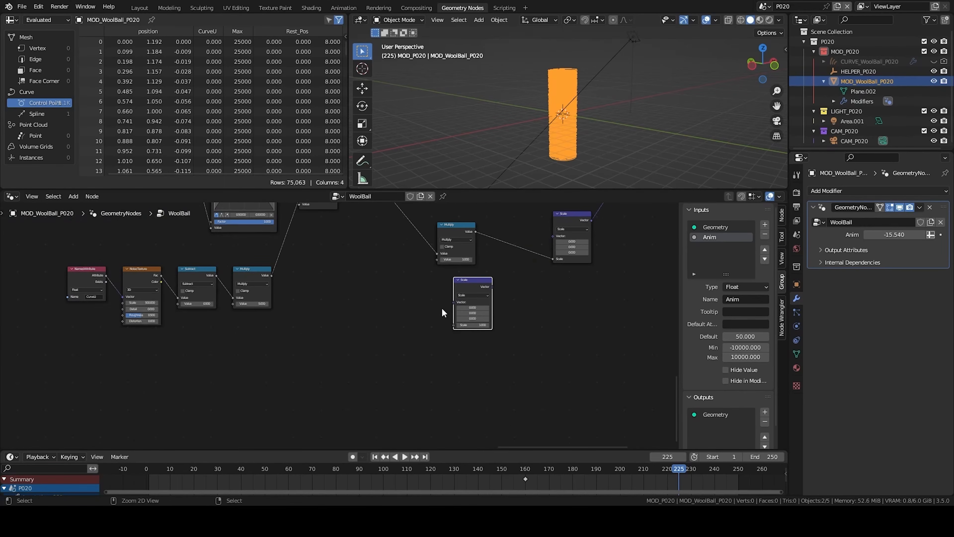
{"action": "left_click", "coordinate": [477, 295]}
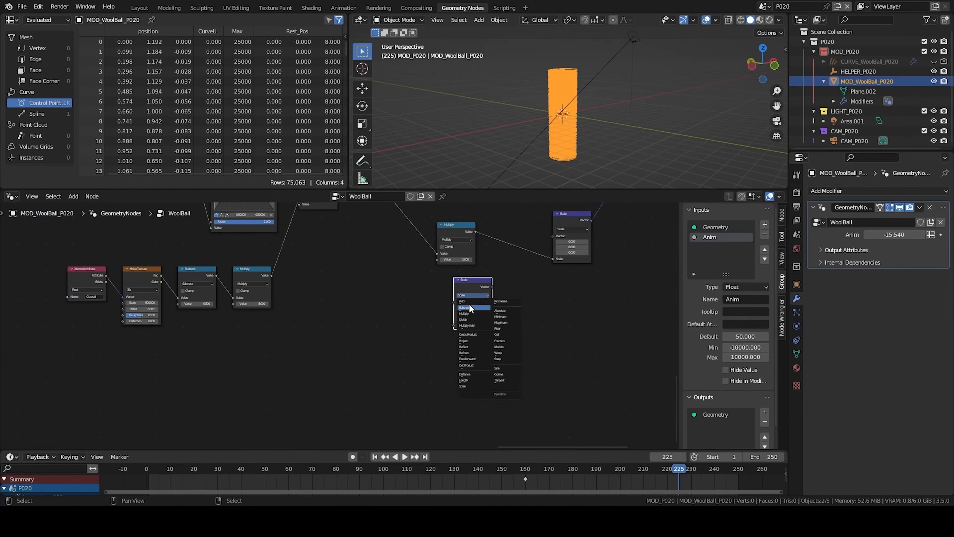
{"action": "left_click", "coordinate": [469, 304]}
{"action": "left_click_drag", "start_coordinate": [492, 286], "coordinate": [512, 280]}
{"action": "left_click_drag", "start_coordinate": [557, 240], "coordinate": [553, 236]}
{"action": "left_click_drag", "start_coordinate": [475, 233], "coordinate": [541, 222]}
{"action": "middle_click_drag", "start_coordinate": [549, 221], "coordinate": [662, 198]}
- Duplicate the CurveU Named Attribute and Noise Texture nodes, set the copy's scale to 250, and connect its Color to the vector Subtract
{"action": "left_click_drag", "start_coordinate": [209, 234], "coordinate": [267, 286]}
{"action": "key", "text": "shift+d"}
{"action": "left_click", "coordinate": [547, 305]}
{"action": "scroll", "coordinate": [547, 305], "scroll_direction": "up", "scroll_amount": 8}
{"action": "middle_click_drag", "start_coordinate": [514, 298], "coordinate": [441, 359]}
{"action": "key", "text": "alt+a"}
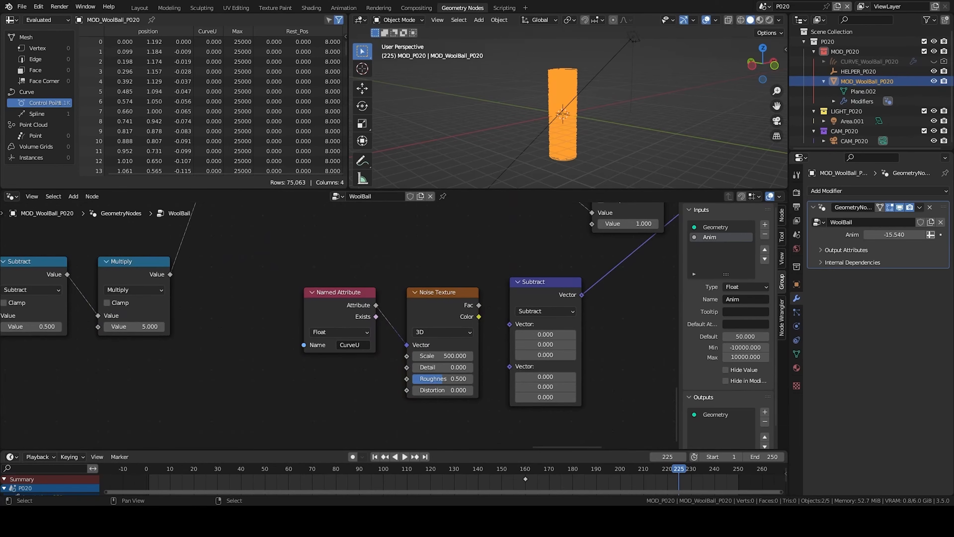
{"action": "left_click", "coordinate": [442, 355]}
{"action": "type", "text": "250"}
{"action": "key", "text": "Return"}
{"action": "left_click_drag", "start_coordinate": [477, 316], "coordinate": [509, 324]}
- Arrange the vector noise nodes and wire them into the position offset chain
{"action": "scroll", "coordinate": [490, 332], "scroll_direction": "down", "scroll_amount": 3}
{"action": "scroll", "coordinate": [490, 332], "scroll_direction": "down", "scroll_amount": 1}
{"action": "left_click_drag", "start_coordinate": [273, 334], "coordinate": [417, 379]}
{"action": "key", "text": "g"}
{"action": "left_click", "coordinate": [461, 373]}
{"action": "left_click_drag", "start_coordinate": [320, 326], "coordinate": [404, 393]}
{"action": "left_click_drag", "start_coordinate": [421, 312], "coordinate": [479, 383]}
{"action": "middle_click_drag", "start_coordinate": [434, 274], "coordinate": [613, 295]}
{"action": "left_click_drag", "start_coordinate": [242, 285], "coordinate": [417, 432]}
{"action": "middle_click_drag", "start_coordinate": [526, 244], "coordinate": [229, 446]}
{"action": "left_click_drag", "start_coordinate": [601, 281], "coordinate": [105, 377]}
{"action": "key", "text": "g"}
{"action": "left_click", "coordinate": [578, 334]}
{"action": "middle_click_drag", "start_coordinate": [464, 382], "coordinate": [419, 313]}
{"action": "left_click_drag", "start_coordinate": [272, 370], "coordinate": [254, 373]}
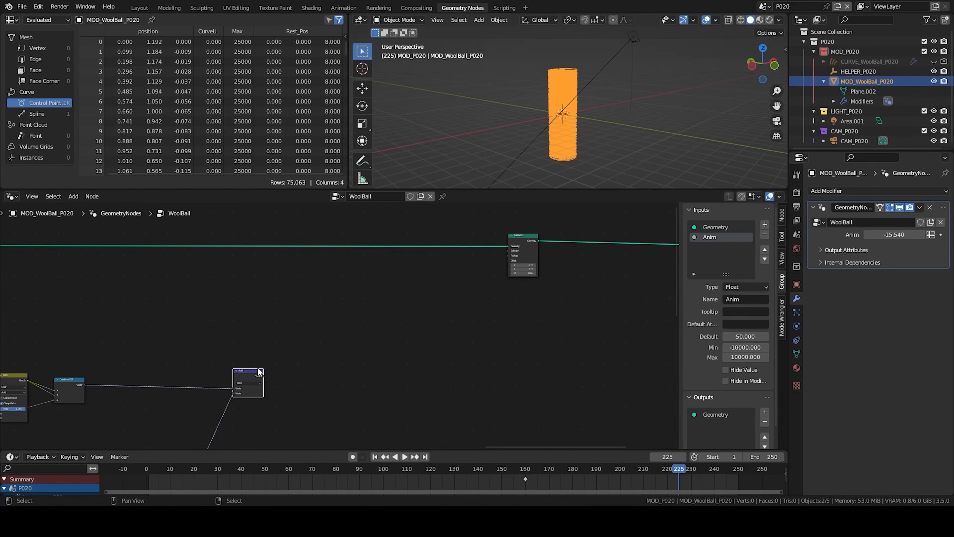
- Duplicate the vector Add node and switch the copy to Multiply
{"action": "key", "text": "shift+d"}
{"action": "middle_click_drag", "start_coordinate": [266, 371], "coordinate": [423, 344]}
{"action": "left_click", "coordinate": [339, 359]}
{"action": "scroll", "coordinate": [284, 346], "scroll_direction": "up", "scroll_amount": 5}
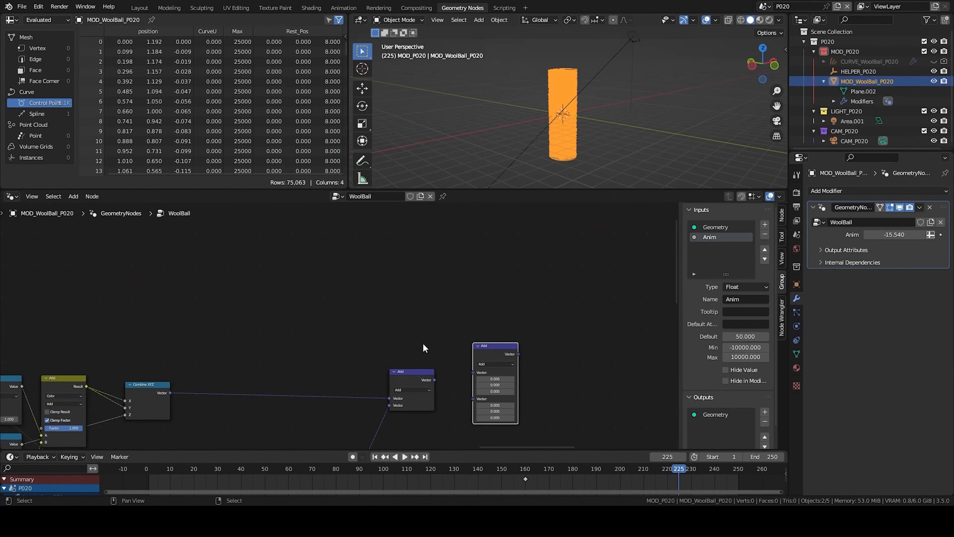
{"action": "mouse_move", "coordinate": [267, 320]}
{"action": "middle_mouse_down"}
{"action": "mouse_move", "coordinate": [535, 292]}
{"action": "mouse_move", "coordinate": [274, 308]}
{"action": "middle_mouse_up"}
{"action": "scroll", "coordinate": [507, 298], "scroll_direction": "down", "scroll_amount": 2}
{"action": "left_click", "coordinate": [461, 342]}
{"action": "left_click", "coordinate": [457, 356]}
- Add a Position node next to the vector Add node
{"action": "left_click_drag", "start_coordinate": [409, 357], "coordinate": [402, 290]}
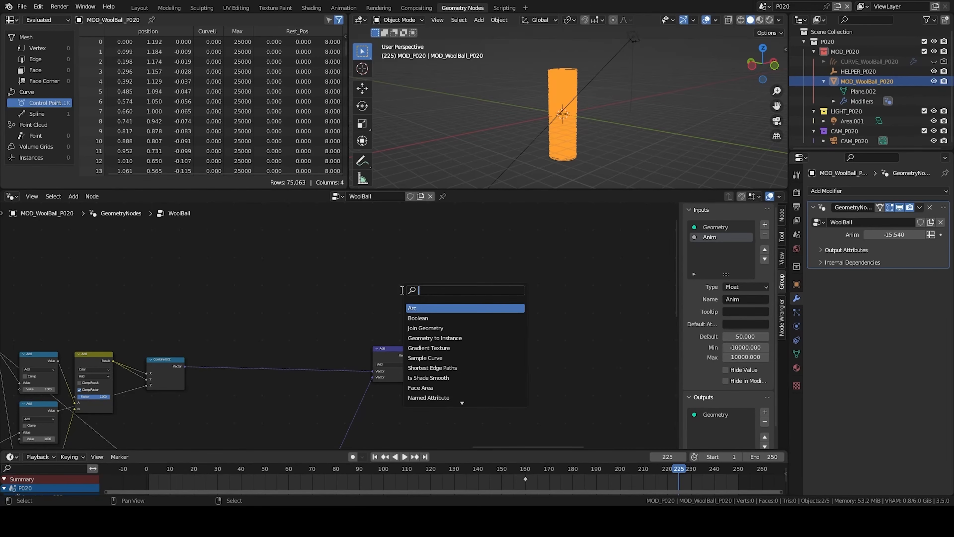
{"action": "type", "text": "pos"}
{"action": "key", "text": "Return"}
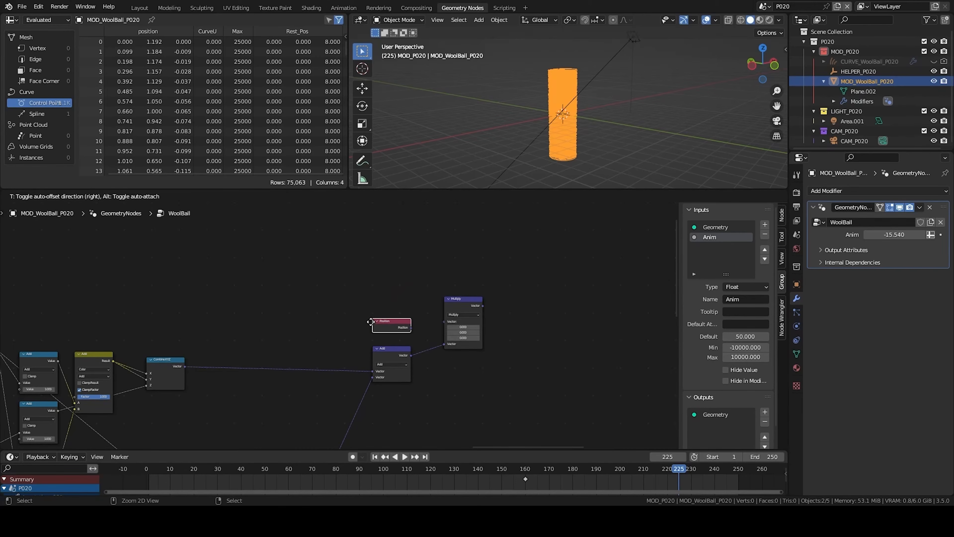
{"action": "left_click", "coordinate": [370, 321]}
{"action": "middle_click_drag", "start_coordinate": [588, 106], "coordinate": [581, 58]}
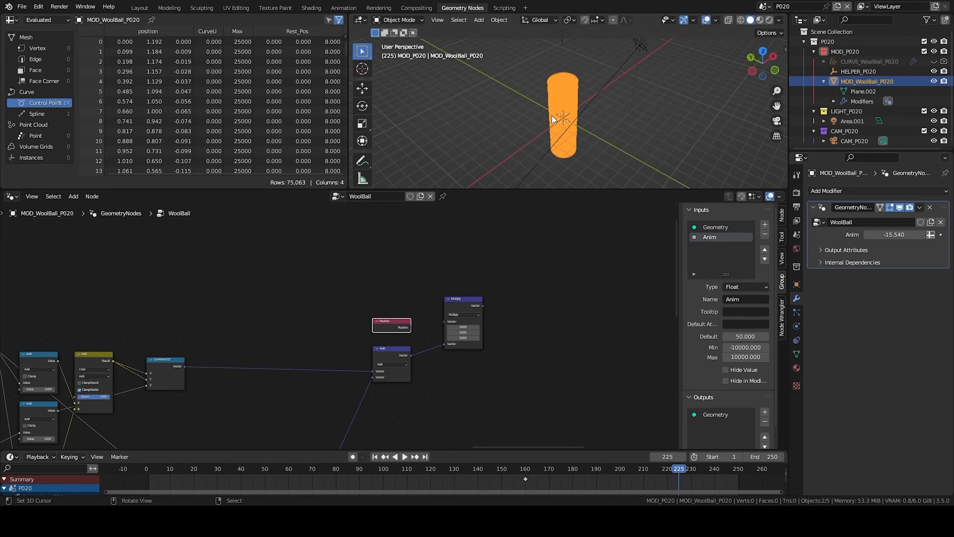
- Duplicate the Multiply node, switch the copy to Scale, and connect the top Float Curve output to its Scale input
{"action": "scroll", "coordinate": [408, 316], "scroll_direction": "up", "scroll_amount": 4}
{"action": "left_click_drag", "start_coordinate": [437, 328], "coordinate": [482, 320]}
{"action": "left_click", "coordinate": [507, 299]}
{"action": "key", "text": "shift+d"}
{"action": "left_click", "coordinate": [599, 300]}
{"action": "left_click", "coordinate": [603, 310]}
{"action": "left_click", "coordinate": [586, 435]}
{"action": "left_click_drag", "start_coordinate": [586, 293], "coordinate": [579, 272]}
{"action": "scroll", "coordinate": [479, 393], "scroll_direction": "down", "scroll_amount": 2}
{"action": "left_click_drag", "start_coordinate": [68, 287], "coordinate": [539, 332]}
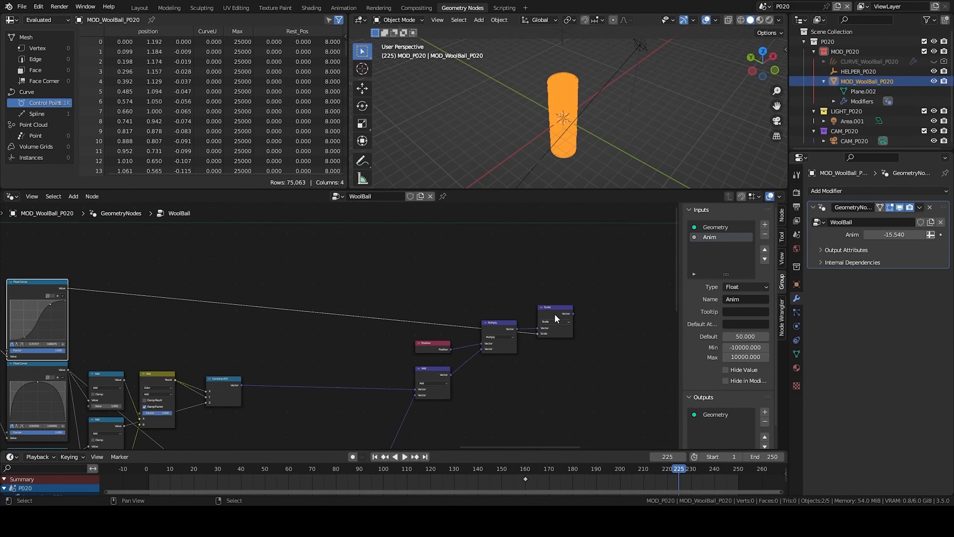
- Connect the Multiply output into the Scale node and duplicate the Mix node next to Set Position
{"action": "scroll", "coordinate": [546, 326], "scroll_direction": "down", "scroll_amount": 1}
{"action": "middle_click_drag", "start_coordinate": [545, 326], "coordinate": [406, 358]}
{"action": "middle_click_drag", "start_coordinate": [520, 327], "coordinate": [474, 327]}
{"action": "key", "text": "shift+a"}
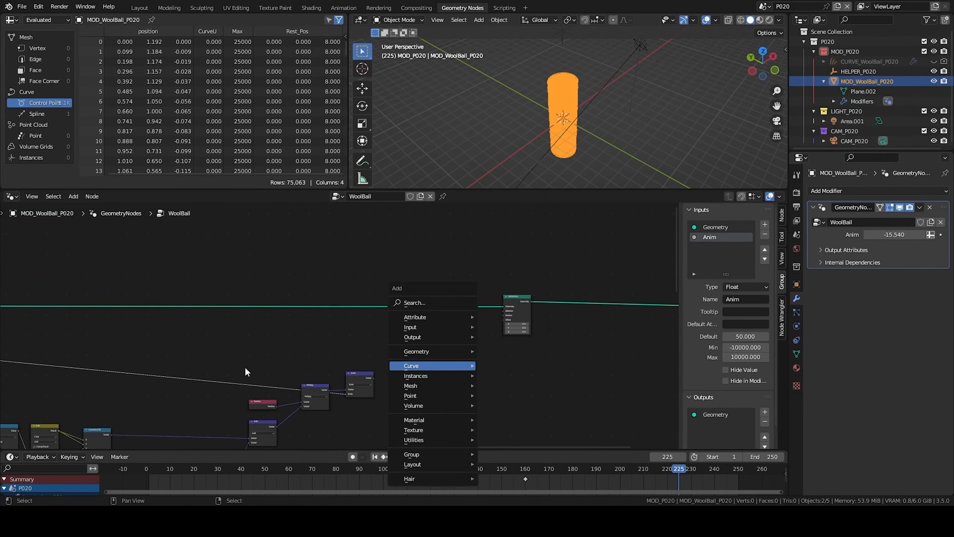
{"action": "middle_click_drag", "start_coordinate": [107, 437], "coordinate": [199, 354]}
{"action": "left_click", "coordinate": [143, 342]}
{"action": "key", "text": "shift+d"}
{"action": "left_click", "coordinate": [538, 245]}
{"action": "middle_click_drag", "start_coordinate": [539, 244], "coordinate": [423, 315]}
{"action": "scroll", "coordinate": [437, 280], "scroll_direction": "up", "scroll_amount": 5}
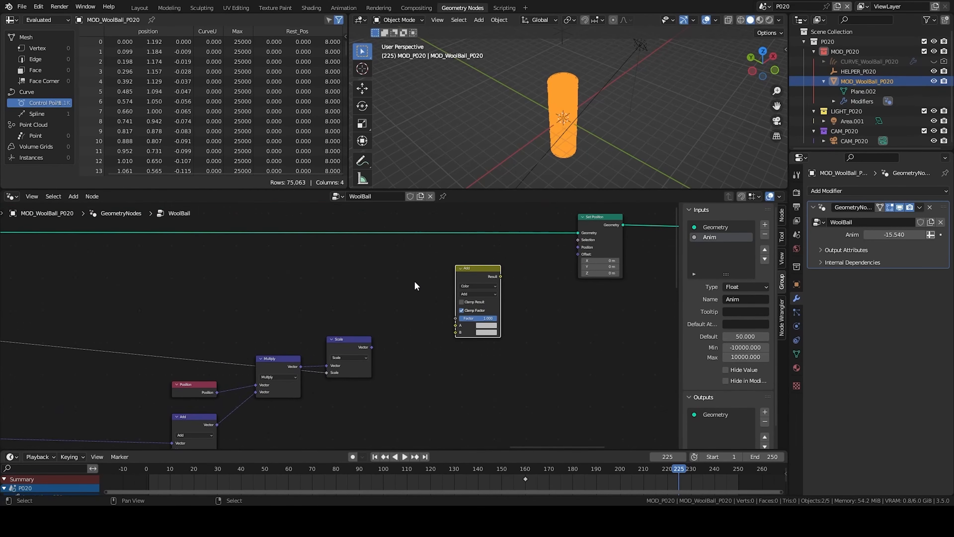
{"action": "scroll", "coordinate": [412, 299], "scroll_direction": "up", "scroll_amount": 3}
{"action": "middle_click_drag", "start_coordinate": [516, 256], "coordinate": [444, 265]}
- Move the selected viewport object 3 units along Z
{"action": "middle_click_drag", "start_coordinate": [545, 60], "coordinate": [558, 151], "text": "shift"}
{"action": "left_click", "coordinate": [568, 110]}
{"action": "type", "text": "gz3"}
{"action": "key", "text": "Return"}
{"action": "right_click", "coordinate": [558, 152]}
- Set the duplicated Mix node to Vector and connect the top Float Curve output to its Factor
{"action": "scroll", "coordinate": [354, 350], "scroll_direction": "down", "scroll_amount": 1}
{"action": "left_click", "coordinate": [422, 287]}
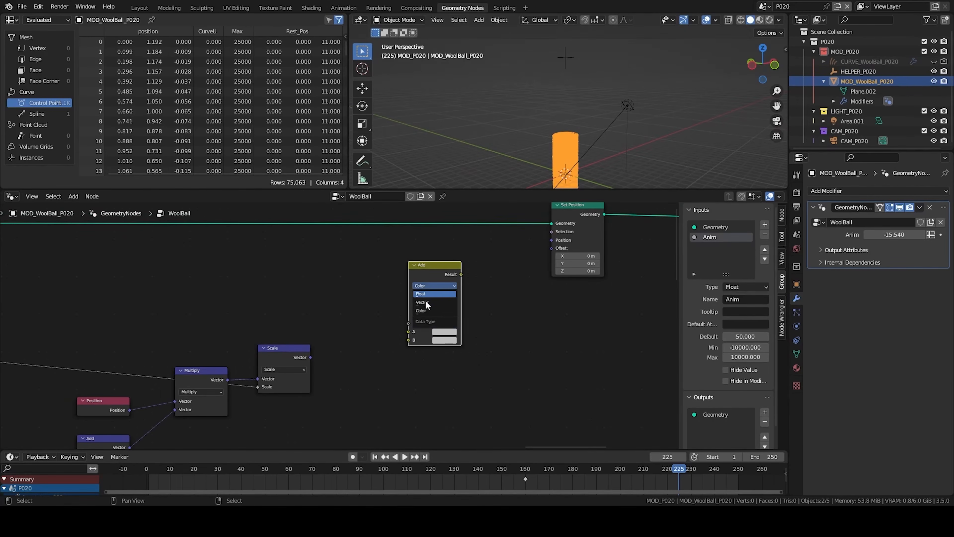
{"action": "left_click", "coordinate": [424, 302]}
{"action": "middle_click_drag", "start_coordinate": [252, 333], "coordinate": [349, 324]}
{"action": "scroll", "coordinate": [320, 332], "scroll_direction": "down", "scroll_amount": 5}
{"action": "middle_click_drag", "start_coordinate": [87, 316], "coordinate": [211, 305]}
{"action": "scroll", "coordinate": [287, 308], "scroll_direction": "down", "scroll_amount": 1}
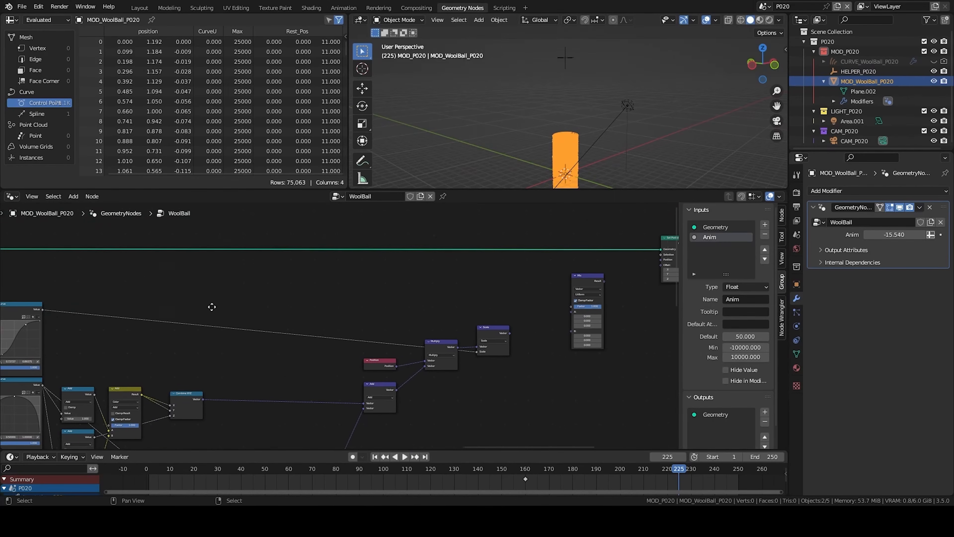
{"action": "left_click_drag", "start_coordinate": [38, 309], "coordinate": [570, 305]}
- Add a Named Attribute node reading the rest_pos attribute
{"action": "middle_click_drag", "start_coordinate": [507, 335], "coordinate": [343, 331]}
{"action": "scroll", "coordinate": [342, 325], "scroll_direction": "up", "scroll_amount": 3}
{"action": "key", "text": "shift+a"}
{"action": "left_click", "coordinate": [334, 247]}
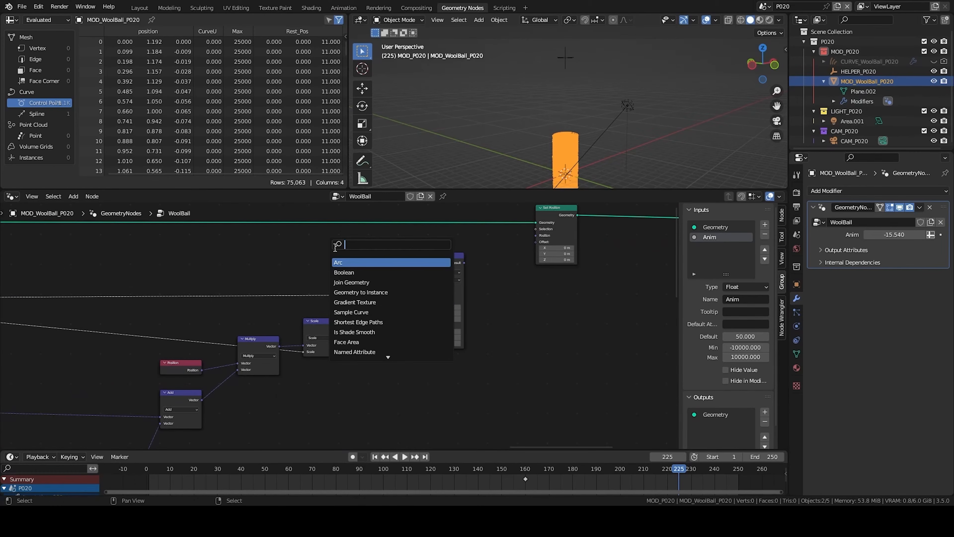
{"action": "type", "text": "named"}
{"action": "key", "text": "Return"}
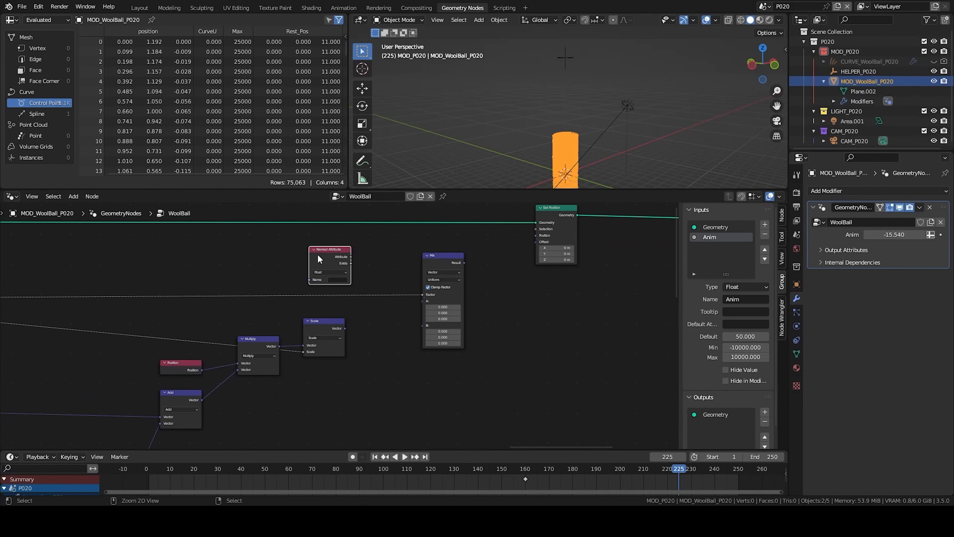
{"action": "left_click", "coordinate": [336, 280]}
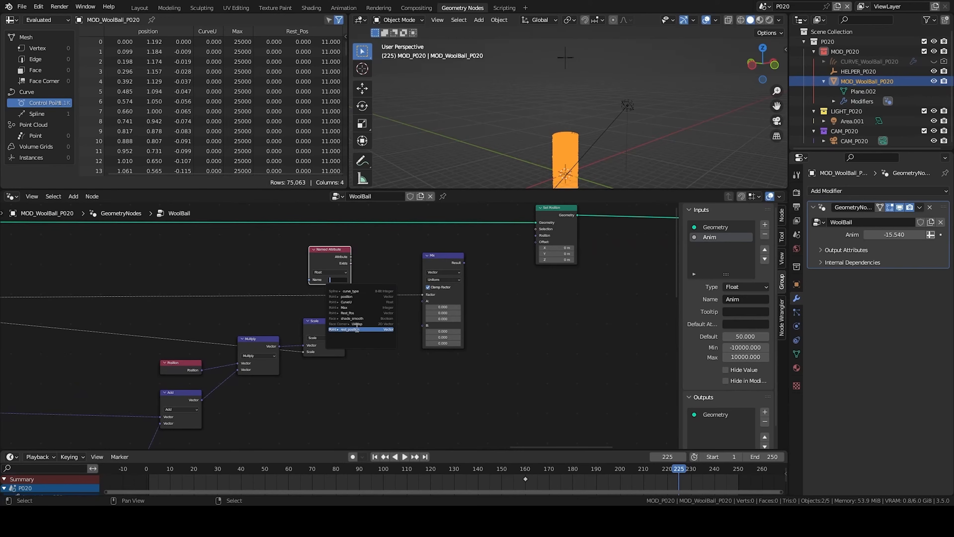
{"action": "left_click", "coordinate": [349, 313]}
- Wire rest_pos and the Scale output into the Mix inputs, and the Mix result into Set Position's Position
{"action": "left_click_drag", "start_coordinate": [351, 257], "coordinate": [426, 302]}
{"action": "left_click_drag", "start_coordinate": [344, 328], "coordinate": [424, 307]}
{"action": "left_click_drag", "start_coordinate": [327, 256], "coordinate": [321, 280]}
{"action": "left_click_drag", "start_coordinate": [464, 263], "coordinate": [535, 236]}
{"action": "middle_click_drag", "start_coordinate": [536, 235], "coordinate": [482, 238]}
- Play the animation from frame 0 to preview the winding curves in the viewport
{"action": "left_click", "coordinate": [609, 158]}
{"action": "middle_click_drag", "start_coordinate": [586, 151], "coordinate": [546, 112]}
{"action": "left_click", "coordinate": [547, 112]}
{"action": "left_click_drag", "start_coordinate": [894, 234], "coordinate": [882, 234]}
{"action": "key", "text": "space"}
{"action": "left_click", "coordinate": [111, 482]}
{"action": "key", "text": "space"}
{"action": "scroll", "coordinate": [383, 330], "scroll_direction": "down", "scroll_amount": 2}
{"action": "scroll", "coordinate": [383, 330], "scroll_direction": "right", "scroll_amount": 8, "text": "ctrl"}
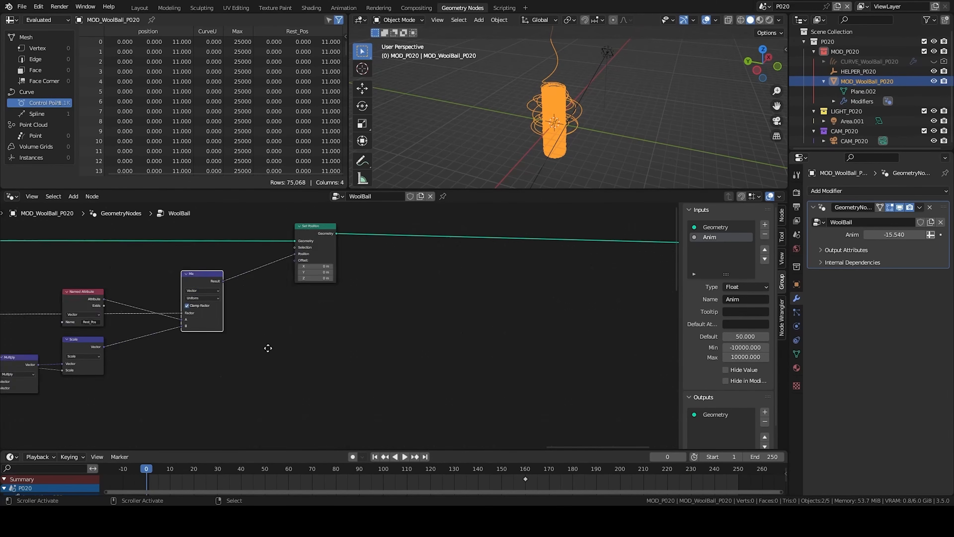
{"action": "scroll", "coordinate": [593, 321], "scroll_direction": "right", "scroll_amount": 5, "text": "ctrl"}
{"action": "scroll", "coordinate": [597, 114], "scroll_direction": "up", "scroll_amount": 6}
{"action": "left_click", "coordinate": [587, 158]}
{"action": "middle_click_drag", "start_coordinate": [586, 155], "coordinate": [589, 82], "text": "shift"}
{"action": "right_click", "coordinate": [558, 85]}
{"action": "key", "text": "alt+a"}
{"action": "scroll", "coordinate": [590, 139], "scroll_direction": "down", "scroll_amount": 2}
{"action": "middle_click_drag", "start_coordinate": [589, 143], "coordinate": [564, 161]}
{"action": "scroll", "coordinate": [439, 356], "scroll_direction": "left", "scroll_amount": 4, "text": "ctrl"}
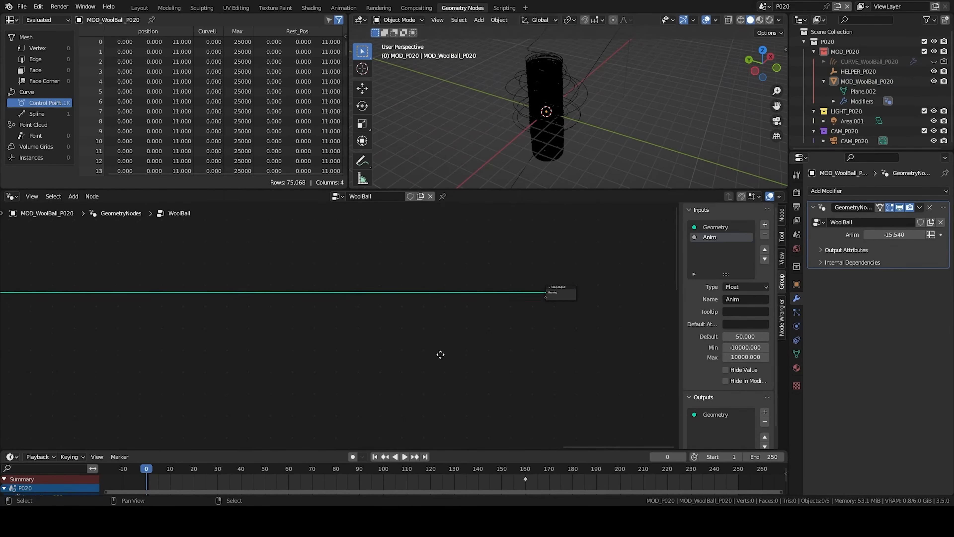
{"action": "scroll", "coordinate": [592, 97], "scroll_direction": "up", "scroll_amount": 4}
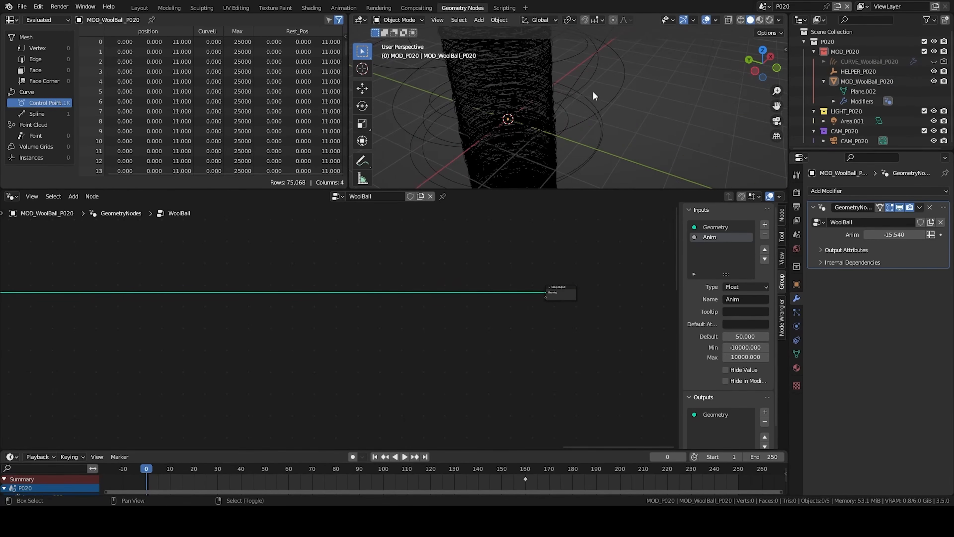
{"action": "left_click_drag", "start_coordinate": [562, 127], "coordinate": [609, 100]}
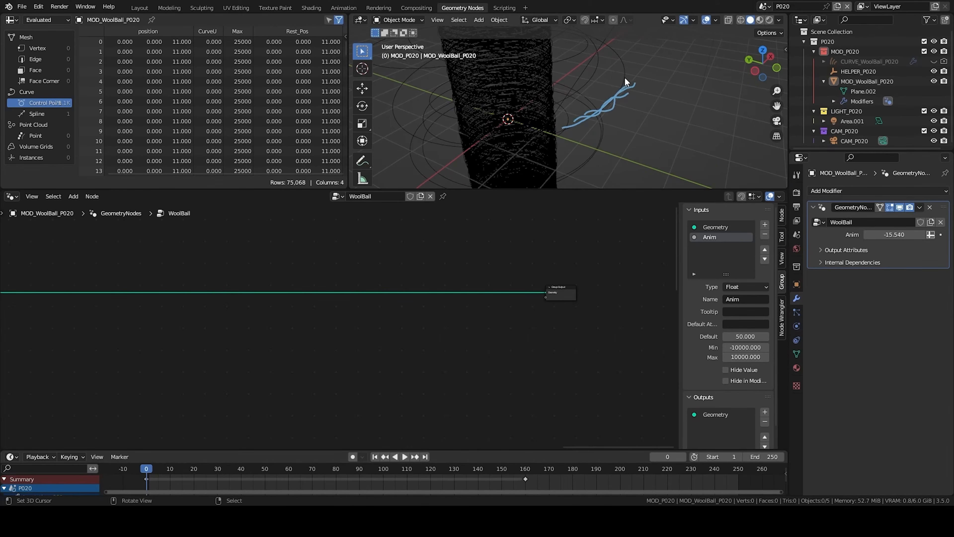
{"action": "right_click_drag", "start_coordinate": [635, 64], "coordinate": [568, 132]}
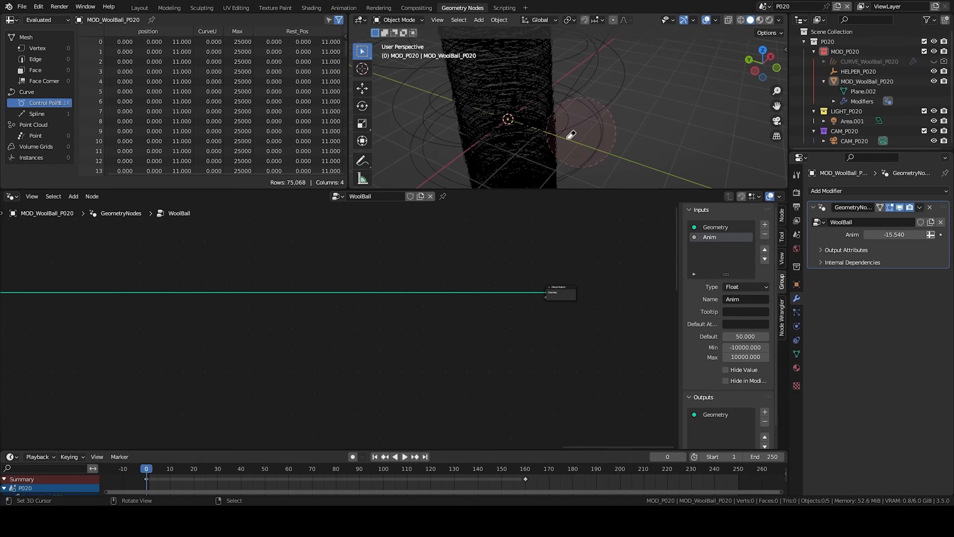
- Insert a Duplicate Elements node between Set Position and the Group Output
{"action": "type", "text": "dupl"}
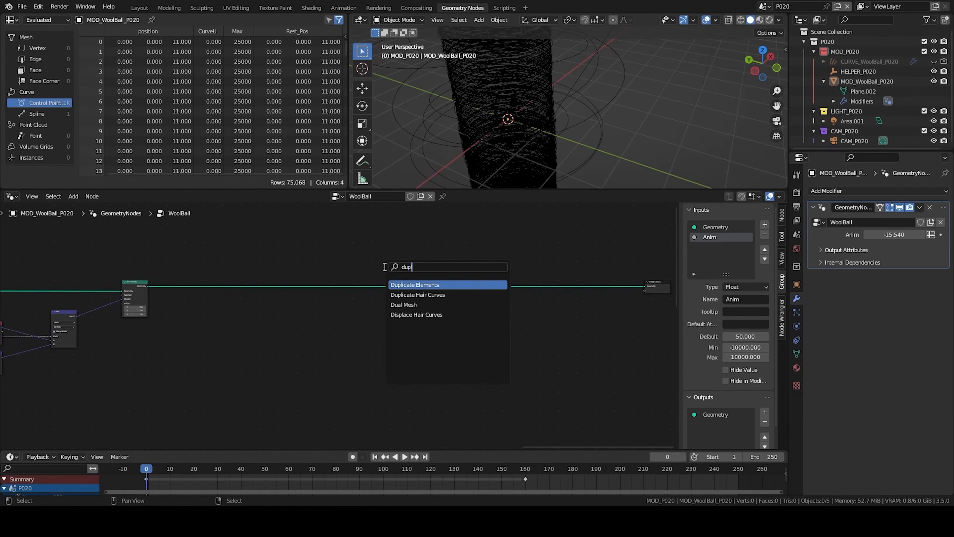
{"action": "key", "text": "Return"}
{"action": "left_click", "coordinate": [383, 266]}
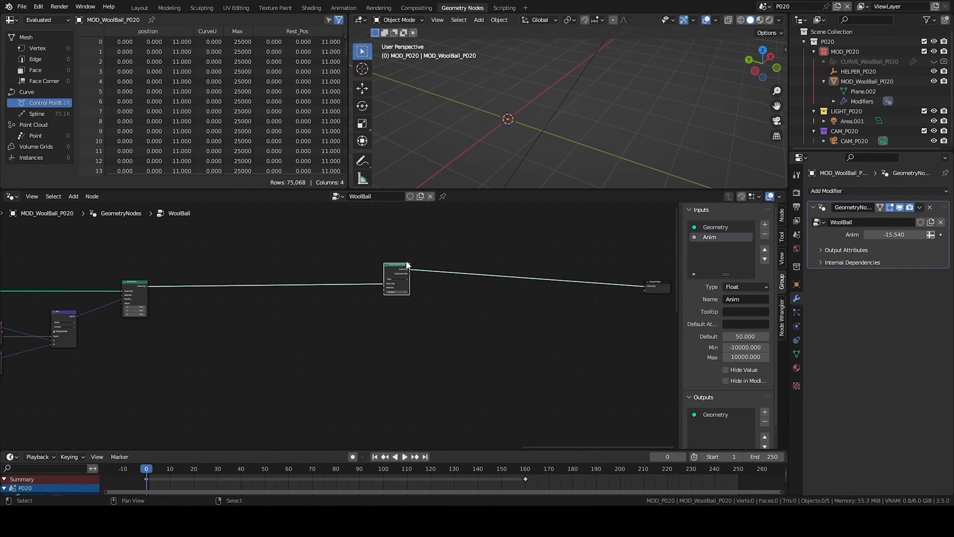
{"action": "scroll", "coordinate": [417, 297], "scroll_direction": "up", "scroll_amount": 6}
{"action": "scroll", "coordinate": [436, 320], "scroll_direction": "down", "scroll_amount": 4}
{"action": "middle_click_drag", "start_coordinate": [437, 319], "coordinate": [288, 329]}
{"action": "left_click_drag", "start_coordinate": [240, 262], "coordinate": [616, 384]}
{"action": "key", "text": "g"}
{"action": "left_click", "coordinate": [574, 351]}
- Add an Is Viewport node beside Duplicate Elements
{"action": "left_click_drag", "start_coordinate": [463, 303], "coordinate": [229, 297]}
{"action": "middle_click_drag", "start_coordinate": [108, 342], "coordinate": [263, 328]}
{"action": "left_click", "coordinate": [317, 320]}
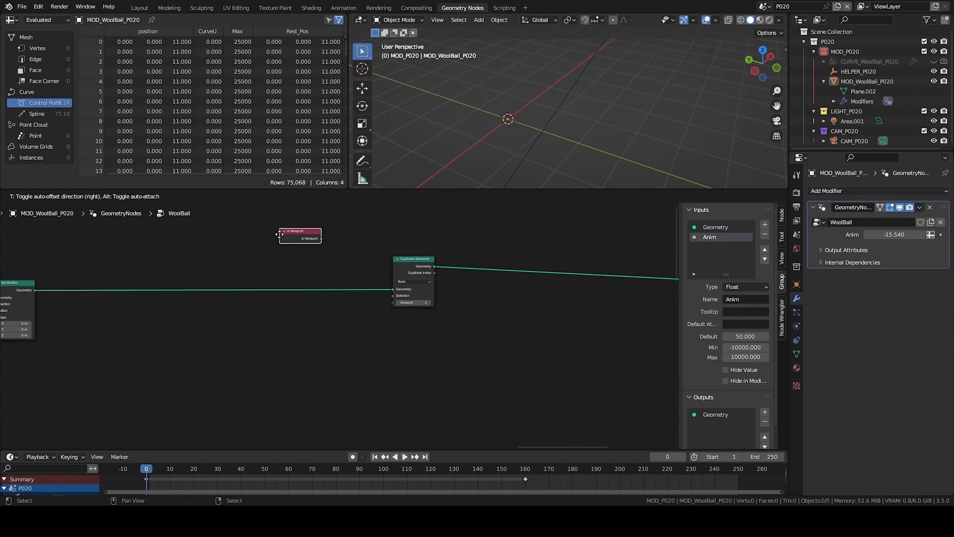
{"action": "left_click", "coordinate": [246, 337]}
- Add a Switch node and set its type to Integer
{"action": "scroll", "coordinate": [335, 283], "scroll_direction": "up", "scroll_amount": 3}
{"action": "key", "text": "shift+a"}
{"action": "type", "text": "switc"}
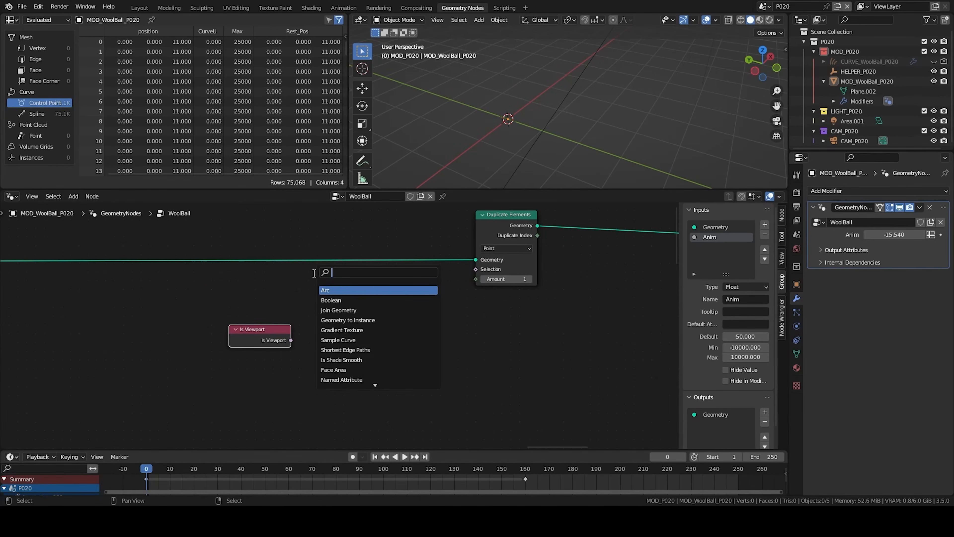
{"action": "left_click_drag", "start_coordinate": [313, 273], "coordinate": [325, 328]}
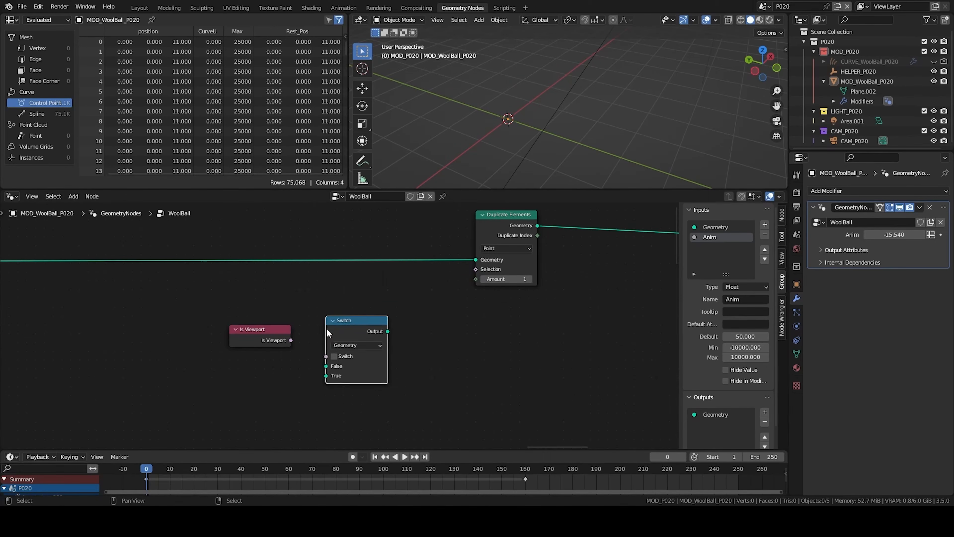
{"action": "left_click", "coordinate": [350, 348]}
{"action": "left_click", "coordinate": [344, 366]}
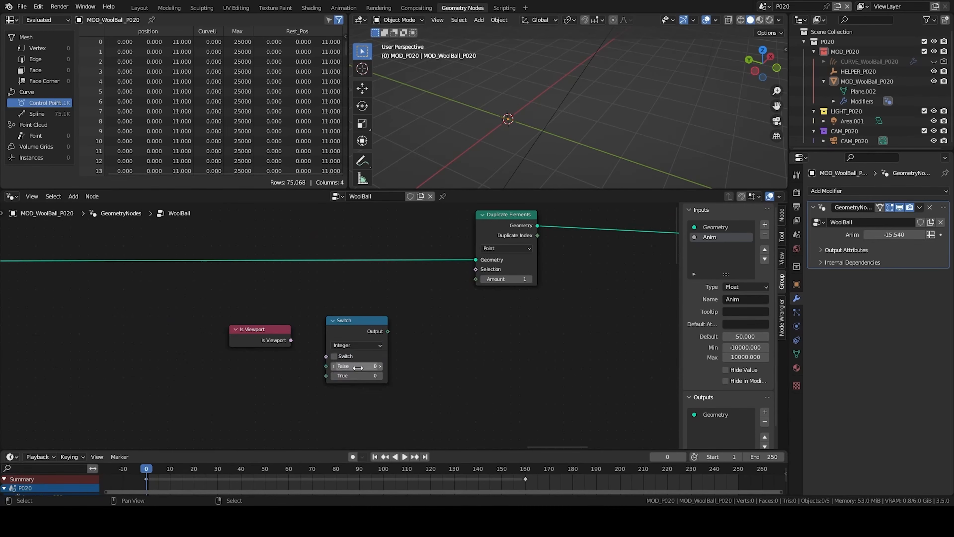
- Connect Is Viewport to the Switch input and set False to 64 and True to 12
{"action": "scroll", "coordinate": [340, 327], "scroll_direction": "up", "scroll_amount": 2}
{"action": "left_click_drag", "start_coordinate": [261, 349], "coordinate": [318, 375]}
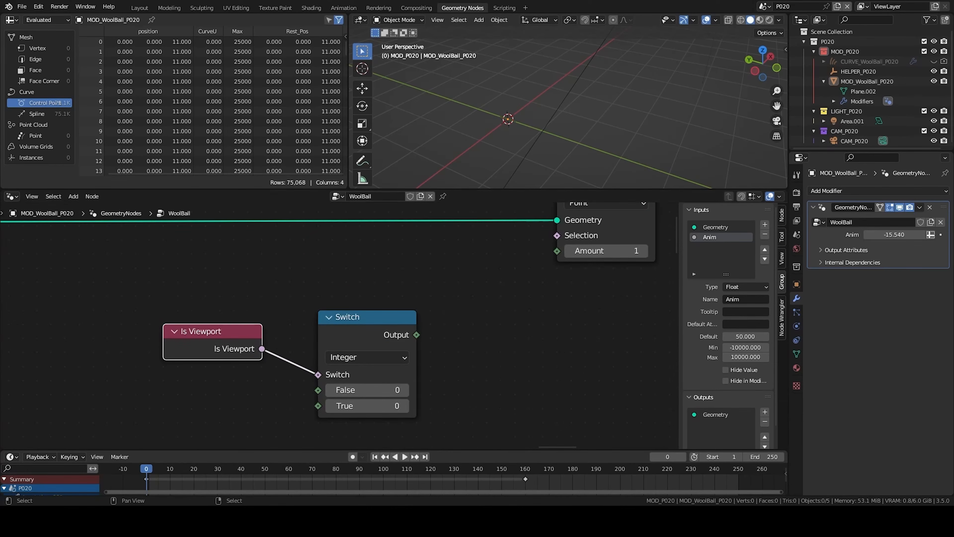
{"action": "left_click", "coordinate": [367, 390]}
{"action": "type", "text": "64"}
{"action": "left_click", "coordinate": [347, 406]}
{"action": "type", "text": "12"}
{"action": "key", "text": "Return"}
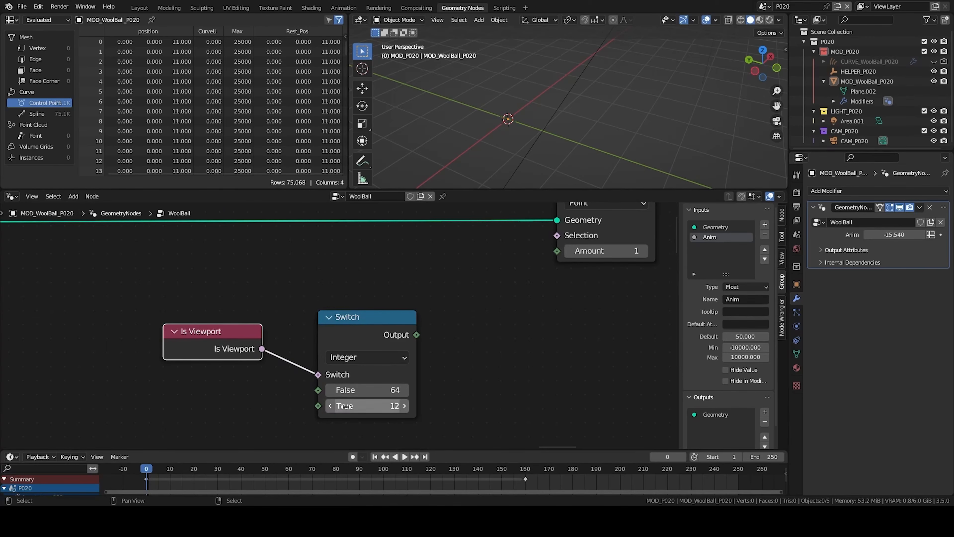
- Set Duplicate Elements to the Spline domain and connect the Switch output to its Amount
{"action": "middle_click_drag", "start_coordinate": [539, 234], "coordinate": [446, 272]}
{"action": "left_click", "coordinate": [507, 241]}
{"action": "left_click", "coordinate": [510, 301]}
{"action": "left_click_drag", "start_coordinate": [323, 372], "coordinate": [463, 288]}
{"action": "scroll", "coordinate": [488, 301], "scroll_direction": "down", "scroll_amount": 2}
{"action": "middle_click_drag", "start_coordinate": [490, 302], "coordinate": [252, 326]}
{"action": "left_click", "coordinate": [382, 249]}
{"action": "scroll", "coordinate": [403, 309], "scroll_direction": "down", "scroll_amount": 2}
{"action": "scroll", "coordinate": [252, 326], "scroll_direction": "down", "scroll_amount": 1}
{"action": "right_click_drag", "start_coordinate": [192, 332], "coordinate": [148, 400], "text": "shift"}
{"action": "left_click_drag", "start_coordinate": [177, 355], "coordinate": [173, 384]}
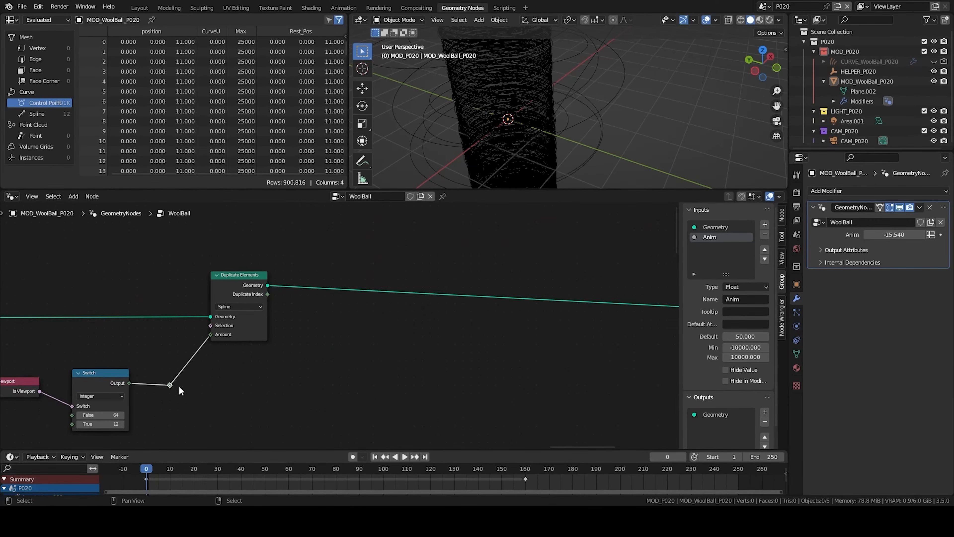
- Insert a Store Named Attribute node after Duplicate Elements
{"action": "scroll", "coordinate": [173, 384], "scroll_direction": "down", "scroll_amount": 1}
{"action": "middle_click_drag", "start_coordinate": [228, 391], "coordinate": [138, 402]}
{"action": "scroll", "coordinate": [138, 402], "scroll_direction": "down", "scroll_amount": 1}
{"action": "key", "text": "shift+a"}
{"action": "type", "text": "sstore"}
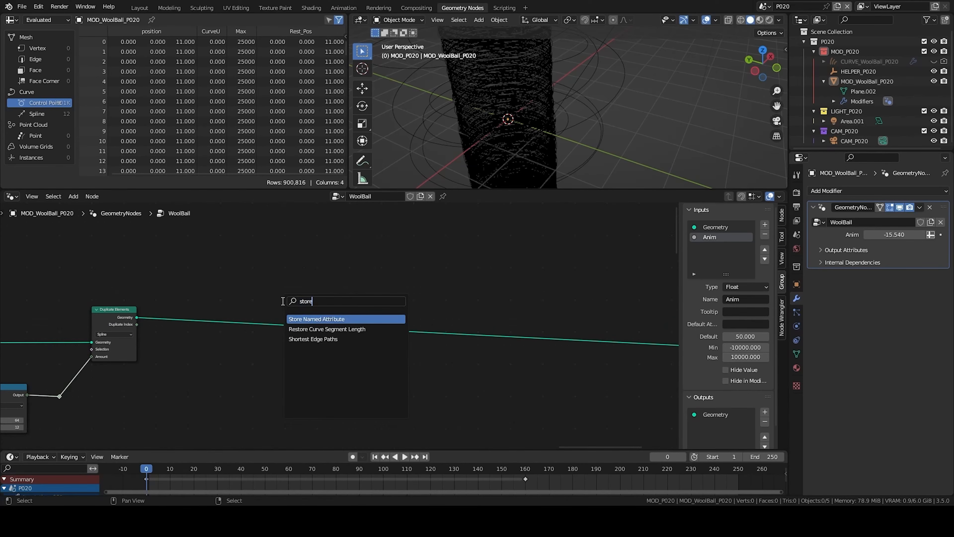
{"action": "key", "text": "Return"}
{"action": "left_click", "coordinate": [162, 306]}
{"action": "scroll", "coordinate": [203, 313], "scroll_direction": "up", "scroll_amount": 2}
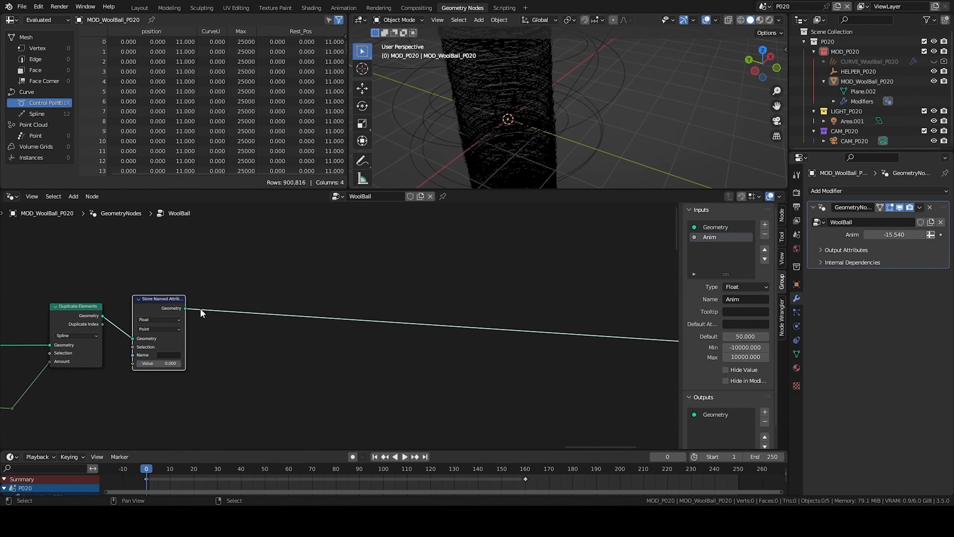
{"action": "middle_click_drag", "start_coordinate": [203, 313], "coordinate": [375, 300]}
- Name the stored attribute instance_Id and connect Duplicate Index to its Value
{"action": "left_click", "coordinate": [341, 342]}
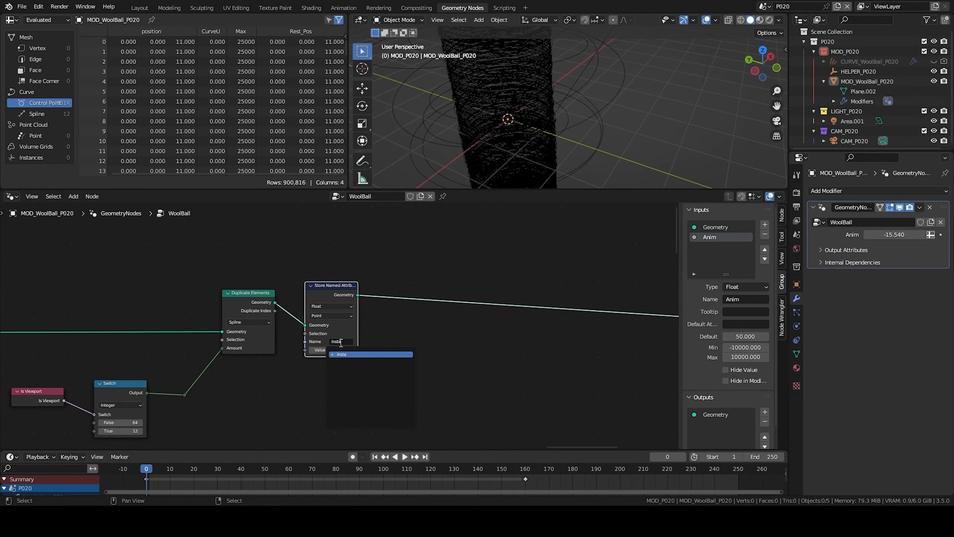
{"action": "type", "text": "instance_Id"}
{"action": "key", "text": "Return"}
{"action": "scroll", "coordinate": [338, 326], "scroll_direction": "up", "scroll_amount": 1}
{"action": "left_click_drag", "start_coordinate": [258, 307], "coordinate": [296, 357]}
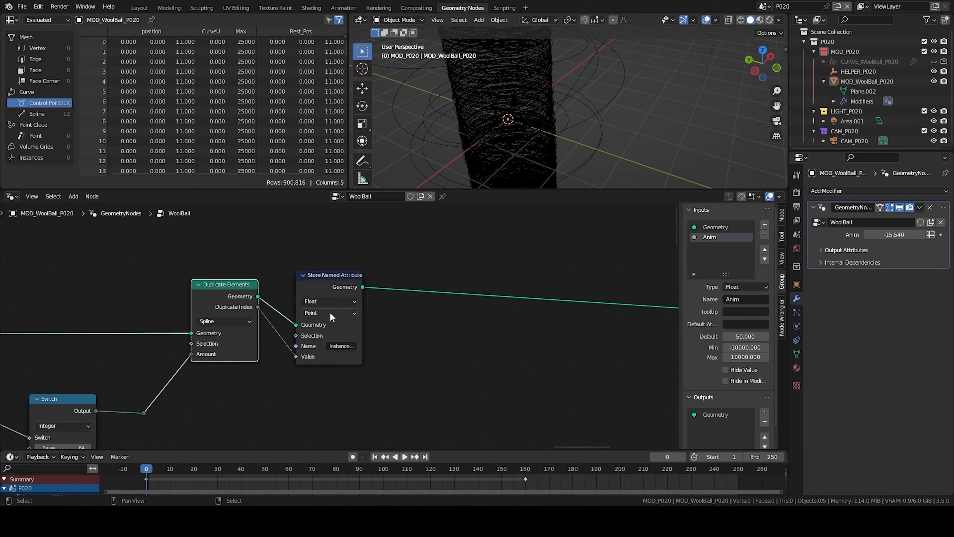
{"action": "left_click", "coordinate": [330, 313]}
{"action": "scroll", "coordinate": [355, 333], "scroll_direction": "down", "scroll_amount": 5}
{"action": "middle_click_drag", "start_coordinate": [371, 380], "coordinate": [416, 353]}
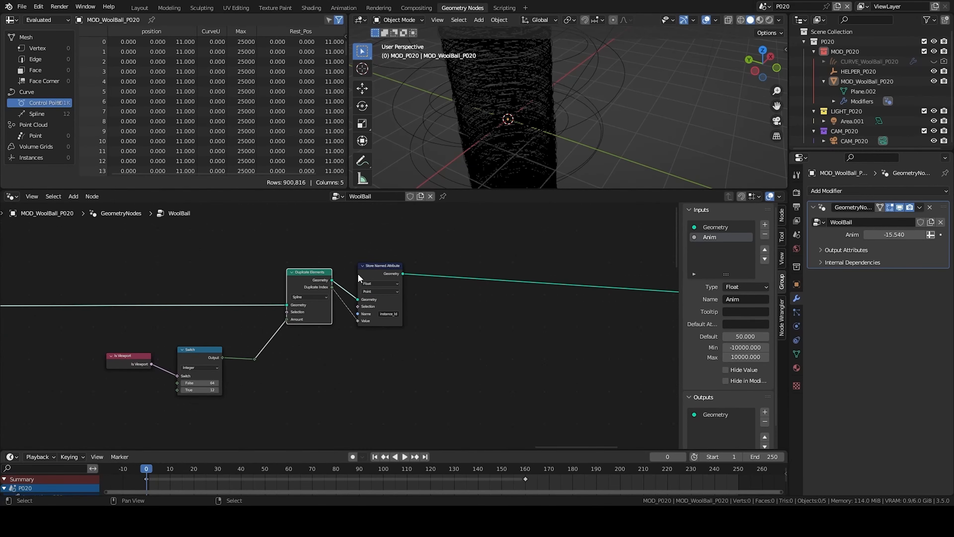
{"action": "scroll", "coordinate": [366, 301], "scroll_direction": "down", "scroll_amount": 1}
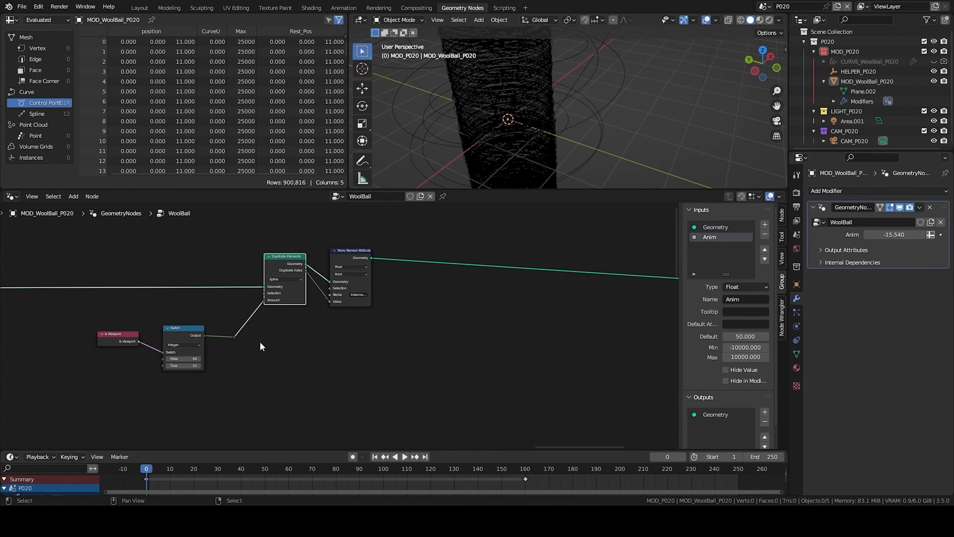
- Add a Named Attribute node reading instance_Id
{"action": "key", "text": "shift+a"}
{"action": "type", "text": "snam"}
{"action": "key", "text": "Return"}
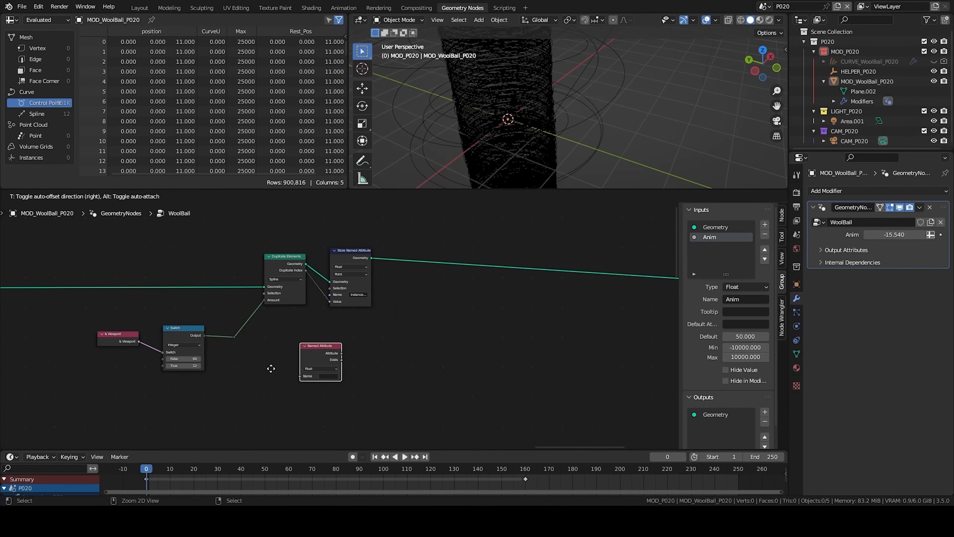
{"action": "left_click", "coordinate": [295, 392]}
{"action": "left_click", "coordinate": [353, 399]}
{"action": "left_click", "coordinate": [376, 455]}
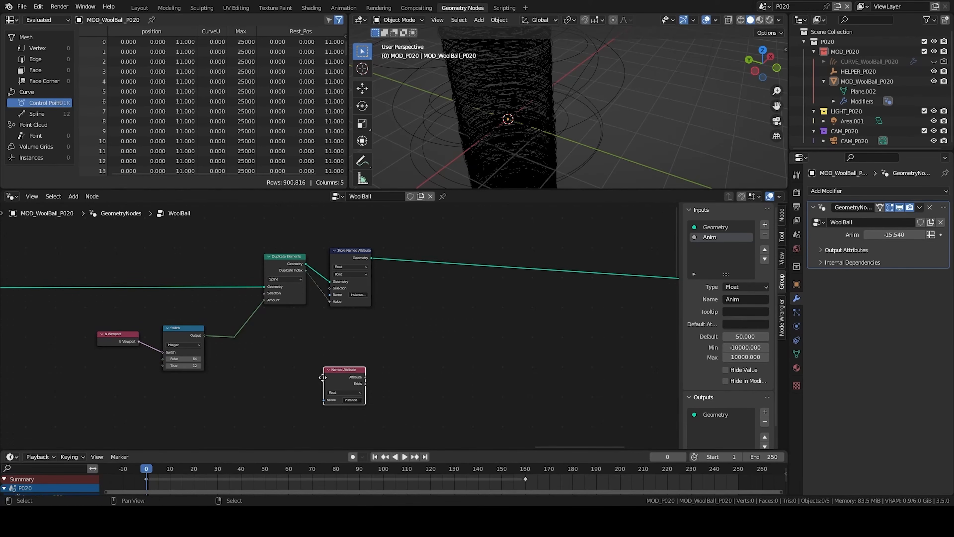
- Duplicate the Named Attribute node and set the copy to read CurveU
{"action": "key", "text": "g"}
{"action": "left_click", "coordinate": [419, 339]}
{"action": "scroll", "coordinate": [428, 349], "scroll_direction": "down", "scroll_amount": 1}
{"action": "middle_click_drag", "start_coordinate": [434, 365], "coordinate": [429, 341]}
{"action": "scroll", "coordinate": [428, 334], "scroll_direction": "up", "scroll_amount": 2}
{"action": "key", "text": "shift+d"}
{"action": "left_click", "coordinate": [419, 360]}
{"action": "left_click", "coordinate": [459, 383]}
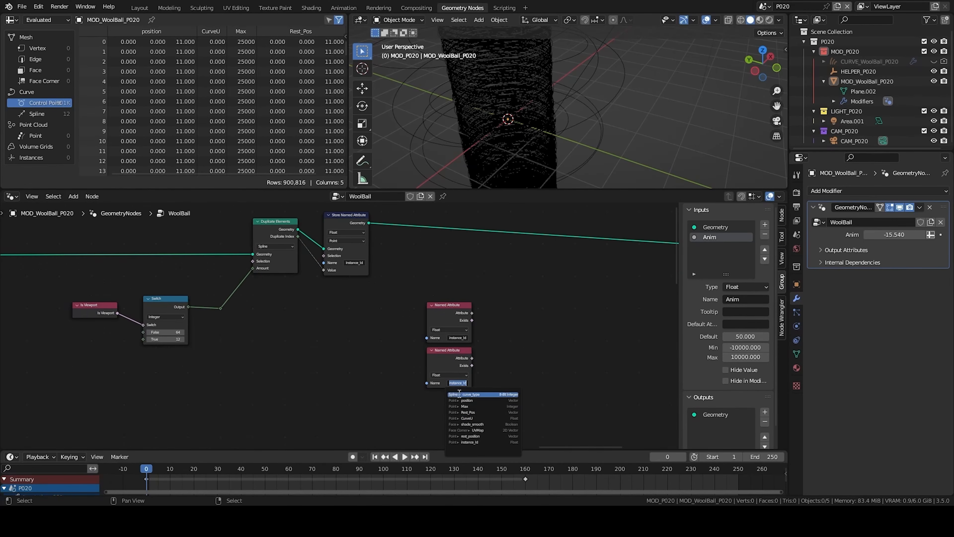
{"action": "left_click", "coordinate": [467, 417]}
- Add a Math Add node summing the instance_Id and CurveU attributes
{"action": "key", "text": "shift+a"}
{"action": "left_click", "coordinate": [479, 324]}
{"action": "left_click", "coordinate": [478, 337]}
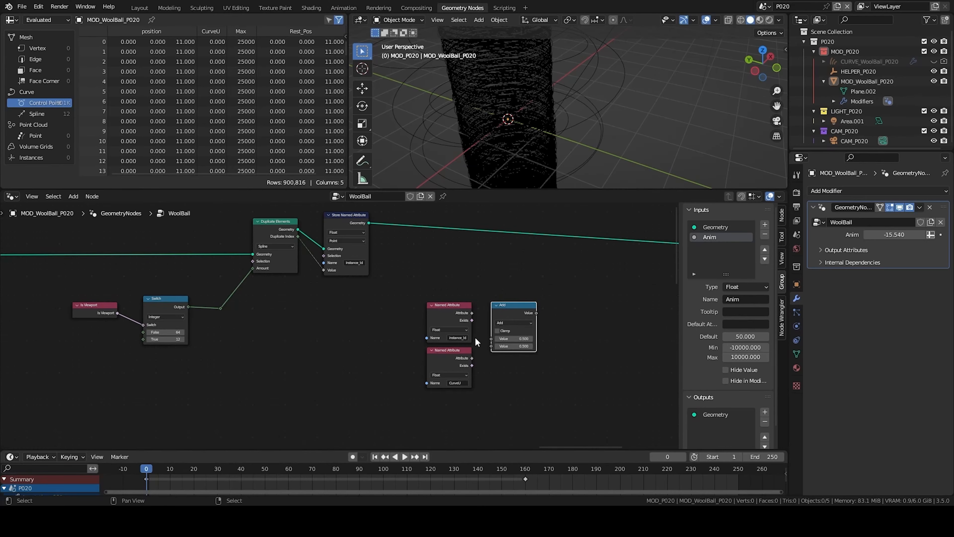
{"action": "middle_click_drag", "start_coordinate": [477, 336], "coordinate": [372, 331]}
{"action": "left_click_drag", "start_coordinate": [367, 352], "coordinate": [386, 341]}
{"action": "left_click_drag", "start_coordinate": [367, 307], "coordinate": [386, 333]}
- Add a Noise Texture fed by the summed value and set its Scale to 5000
{"action": "key", "text": "shift+a"}
{"action": "type", "text": "no"}
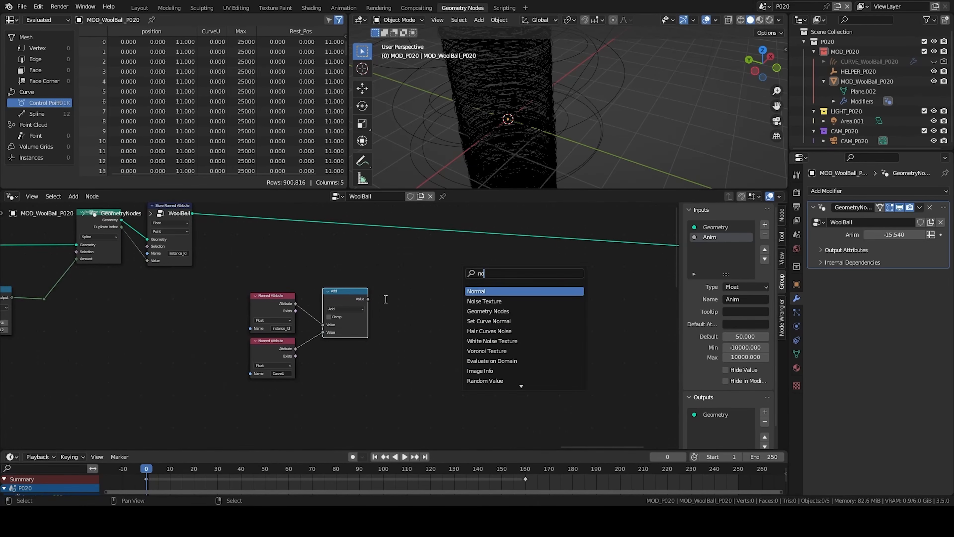
{"action": "left_click", "coordinate": [484, 300]}
{"action": "left_click", "coordinate": [419, 313]}
{"action": "left_click_drag", "start_coordinate": [368, 299], "coordinate": [412, 314]}
{"action": "left_click_drag", "start_coordinate": [434, 285], "coordinate": [394, 303]}
{"action": "left_click", "coordinate": [439, 324]}
{"action": "middle_click_drag", "start_coordinate": [439, 323], "coordinate": [316, 315]}
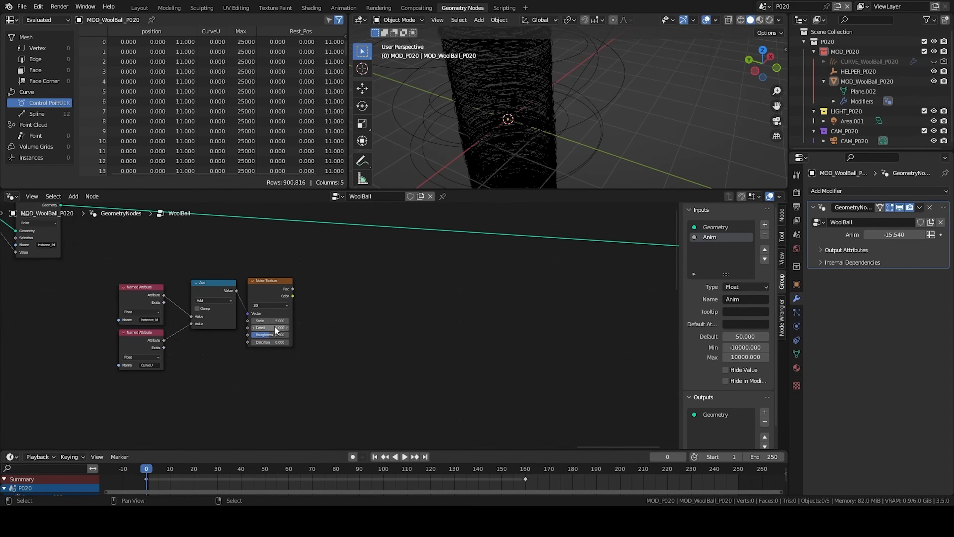
{"action": "scroll", "coordinate": [273, 326], "scroll_direction": "up", "scroll_amount": 2}
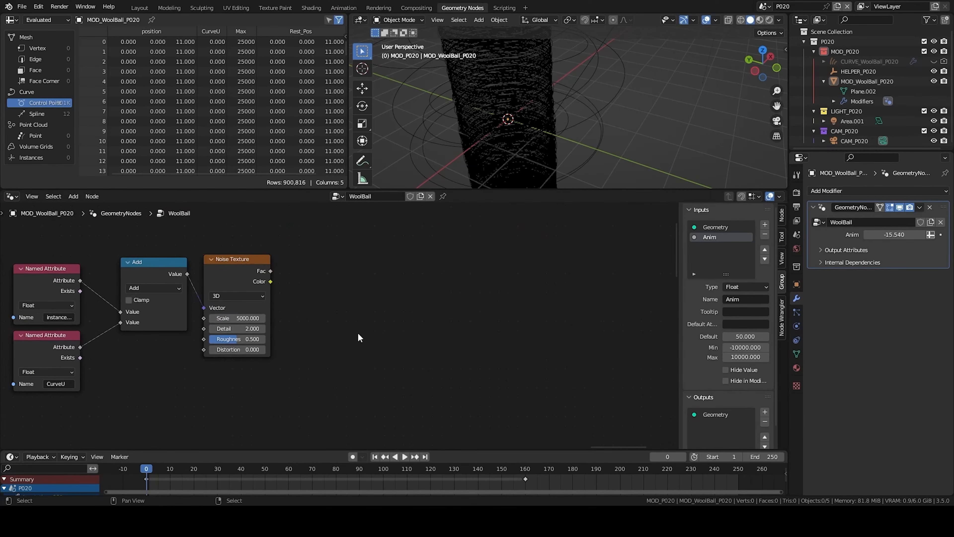
{"action": "middle_click_drag", "start_coordinate": [351, 341], "coordinate": [177, 327]}
{"action": "scroll", "coordinate": [144, 315], "scroll_direction": "down", "scroll_amount": 2}
{"action": "middle_click_drag", "start_coordinate": [168, 295], "coordinate": [228, 328]}
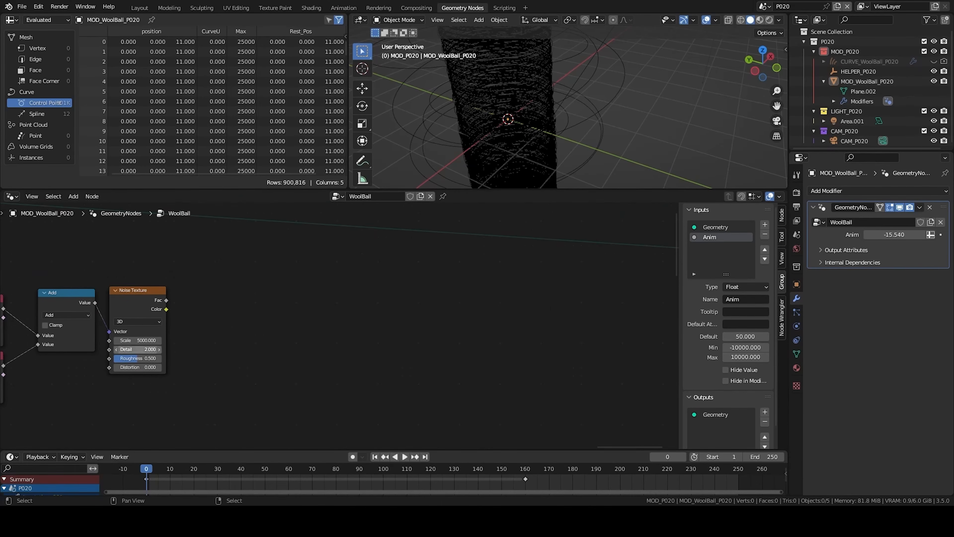
- Add a Math Subtract node connected to the Noise Texture's Fac output, subtracting 0.5
{"action": "middle_click_drag", "start_coordinate": [293, 328], "coordinate": [371, 311]}
{"action": "scroll", "coordinate": [340, 316], "scroll_direction": "up", "scroll_amount": 3}
{"action": "key", "text": "q"}
{"action": "left_click", "coordinate": [301, 260]}
{"action": "left_click", "coordinate": [243, 255]}
{"action": "left_click_drag", "start_coordinate": [219, 274], "coordinate": [239, 315]}
{"action": "left_click", "coordinate": [276, 288]}
{"action": "left_click", "coordinate": [281, 301]}
- Duplicate the Subtract node as a Multiply node linked after it, multiplying by 0.09
{"action": "key", "text": "shift+d"}
{"action": "left_click", "coordinate": [386, 270]}
{"action": "left_click", "coordinate": [388, 288]}
{"action": "left_click", "coordinate": [393, 341]}
{"action": "left_click_drag", "start_coordinate": [312, 273], "coordinate": [353, 314]}
{"action": "left_click_drag", "start_coordinate": [389, 264], "coordinate": [358, 264]}
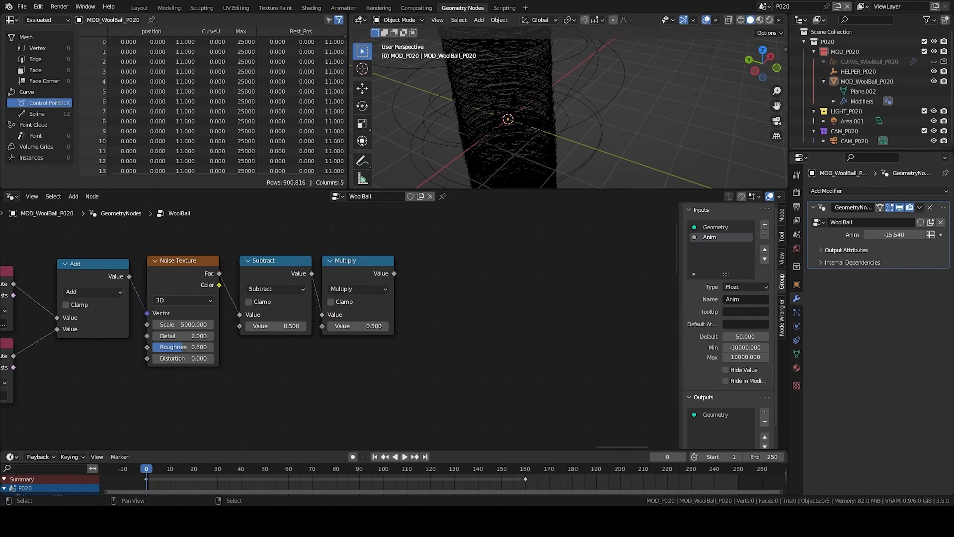
{"action": "type", "text": "."}
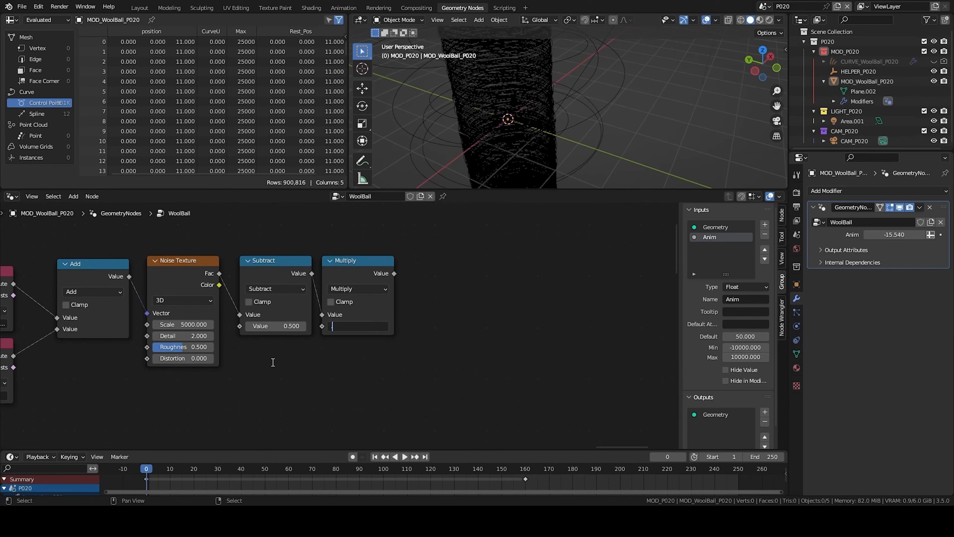
{"action": "type", "text": "090"}
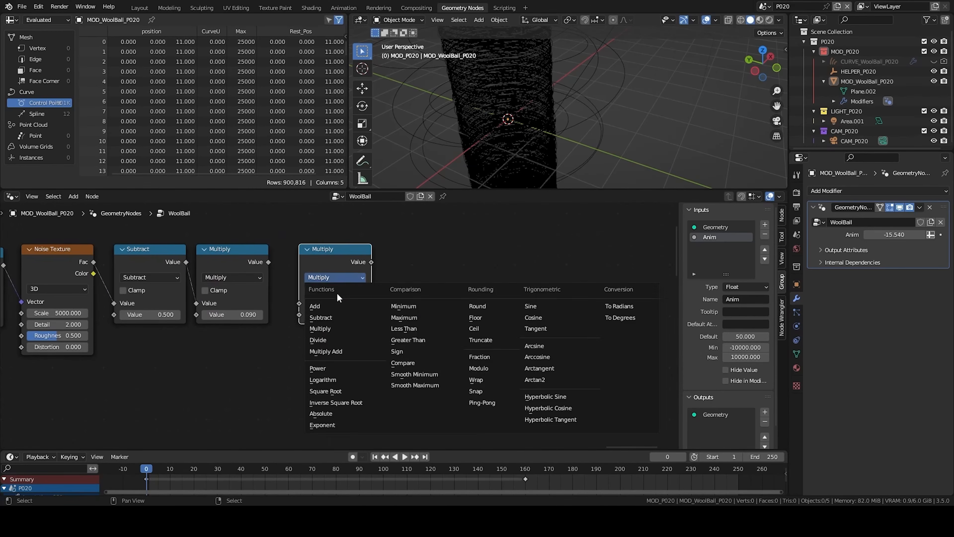
- Duplicate the Multiply node and switch the copy to an Add operation
{"action": "left_click", "coordinate": [320, 305]}
{"action": "left_click_drag", "start_coordinate": [335, 254], "coordinate": [324, 256]}
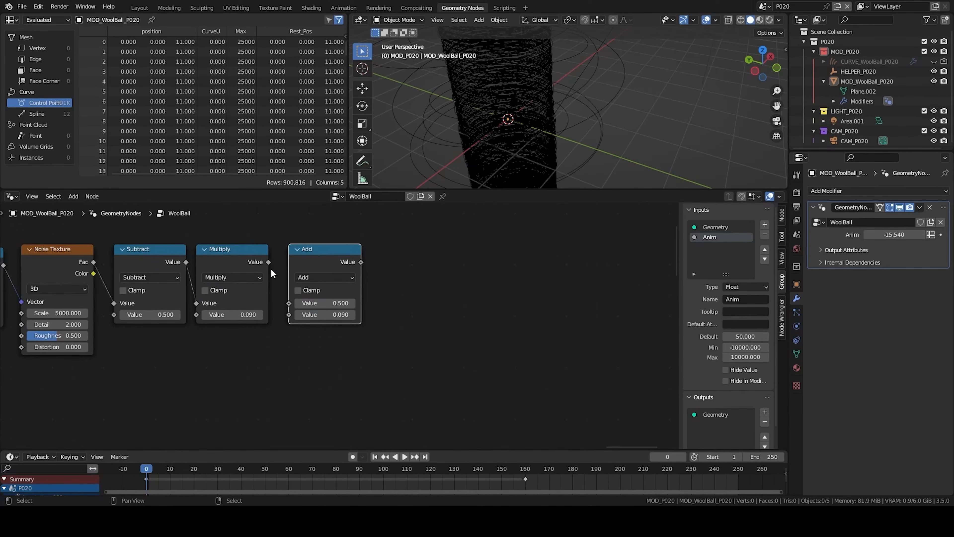
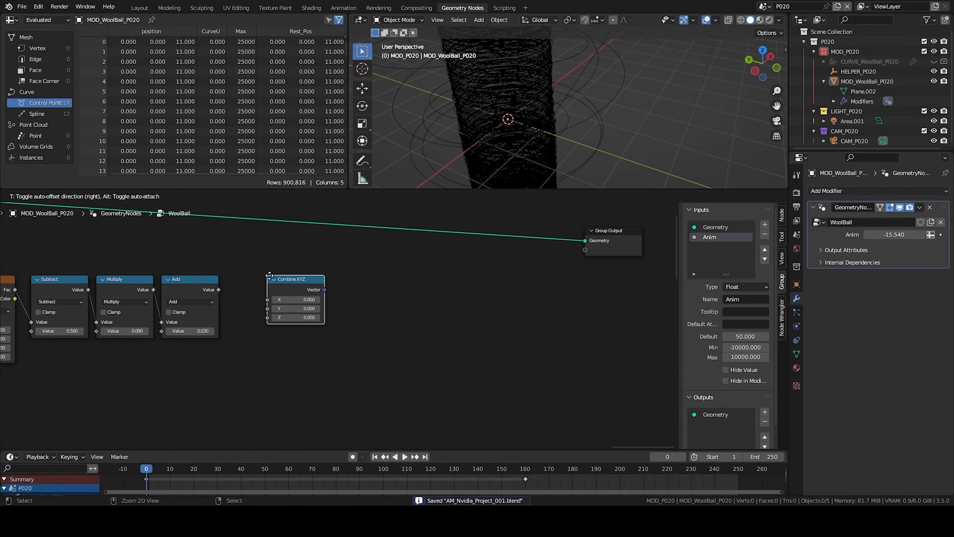
- Connect the final Add node's output into the Z input of the Combine XYZ node
{"action": "left_click", "coordinate": [270, 275]}
{"action": "left_click_drag", "start_coordinate": [218, 290], "coordinate": [267, 318]}
{"action": "left_click_drag", "start_coordinate": [296, 283], "coordinate": [279, 282]}
{"action": "scroll", "coordinate": [225, 310], "scroll_direction": "down", "scroll_amount": 3}
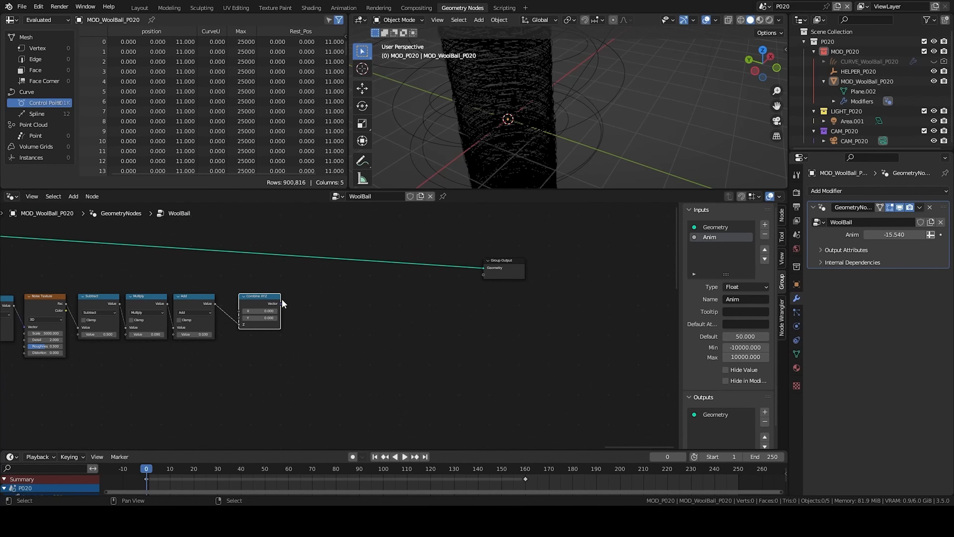
- Add a Vector Math node and feed the Combine XYZ vector into it
{"action": "key", "text": "shift+a"}
{"action": "key", "text": "ctrl+a"}
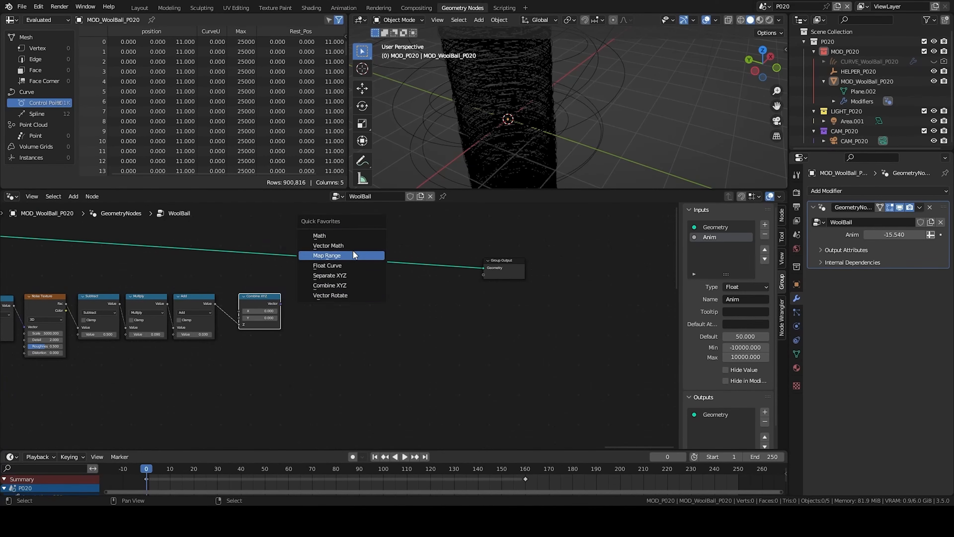
{"action": "left_click", "coordinate": [349, 246]}
{"action": "left_click", "coordinate": [303, 276]}
{"action": "left_click_drag", "start_coordinate": [281, 303], "coordinate": [305, 323]}
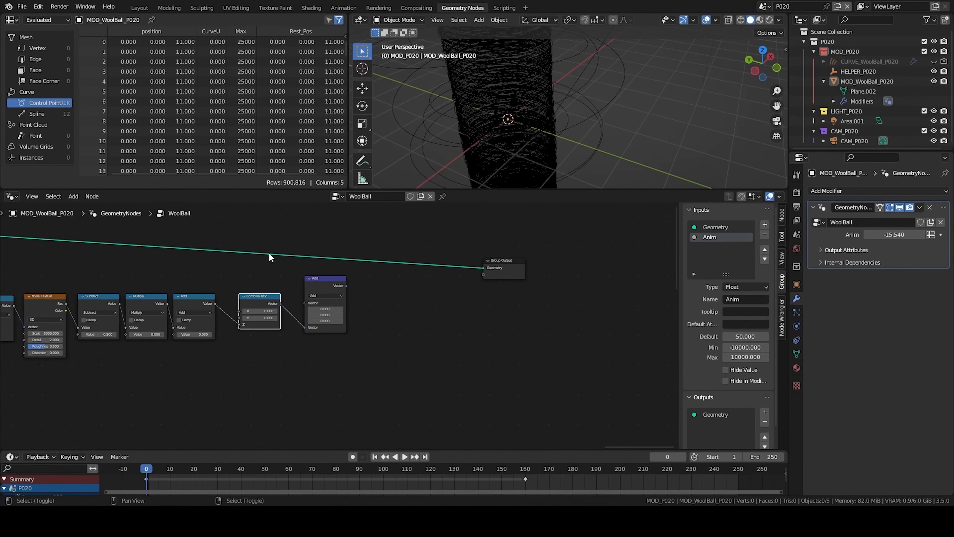
- Add a Position node and connect it to the Vector Math Add node's other vector input
{"action": "key", "text": "shift+a"}
{"action": "type", "text": "sposition"}
{"action": "key", "text": "Return"}
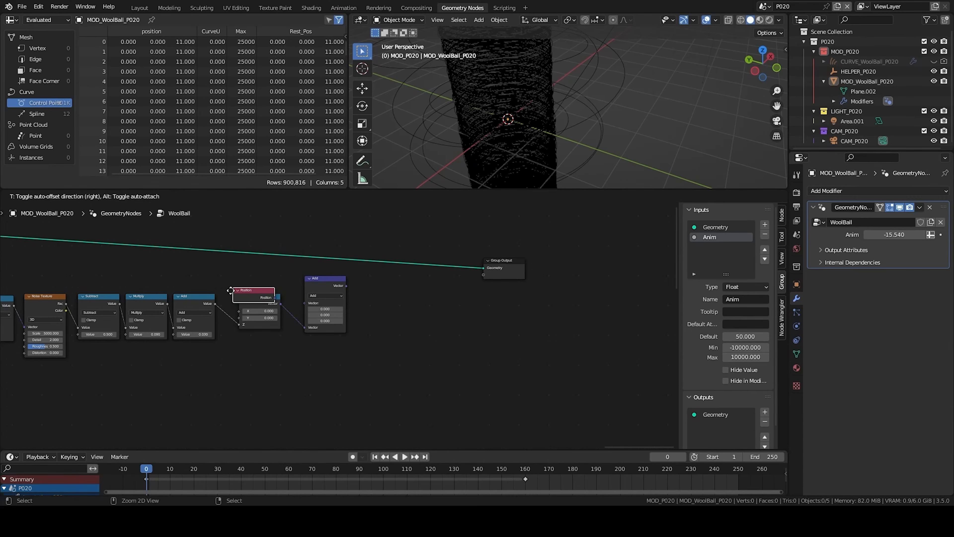
{"action": "left_click", "coordinate": [242, 277]}
{"action": "left_click_drag", "start_coordinate": [281, 279], "coordinate": [305, 303]}
- Add a Vector Rotate node to the right of the Vector Math Add node
{"action": "left_click", "coordinate": [323, 287]}
{"action": "left_click", "coordinate": [397, 234]}
{"action": "middle_click_drag", "start_coordinate": [397, 235], "coordinate": [462, 294]}
{"action": "key", "text": "shift+a"}
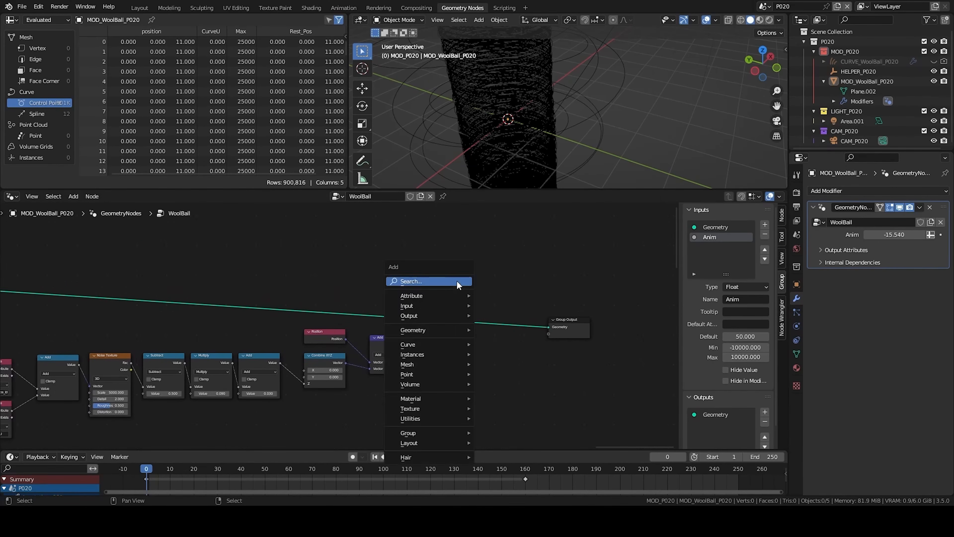
{"action": "type", "text": "svecto r"}
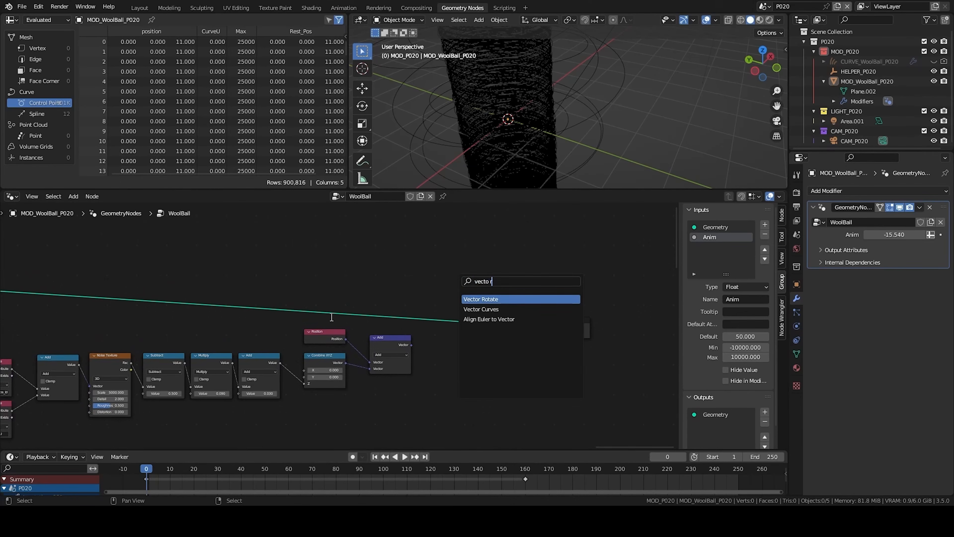
{"action": "key", "text": "Return"}
{"action": "left_click", "coordinate": [458, 348]}
{"action": "scroll", "coordinate": [457, 347], "scroll_direction": "down", "scroll_amount": 3}
{"action": "middle_click_drag", "start_coordinate": [457, 348], "coordinate": [402, 352]}
{"action": "left_click_drag", "start_coordinate": [462, 332], "coordinate": [610, 305]}
{"action": "key", "text": "q"}
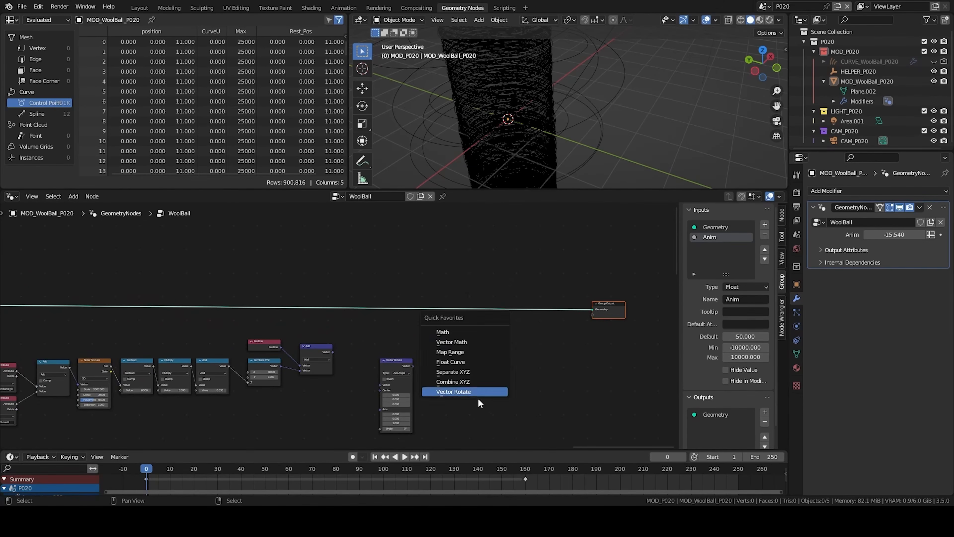
{"action": "scroll", "coordinate": [377, 315], "scroll_direction": "up", "scroll_amount": 2}
{"action": "left_click", "coordinate": [393, 305]}
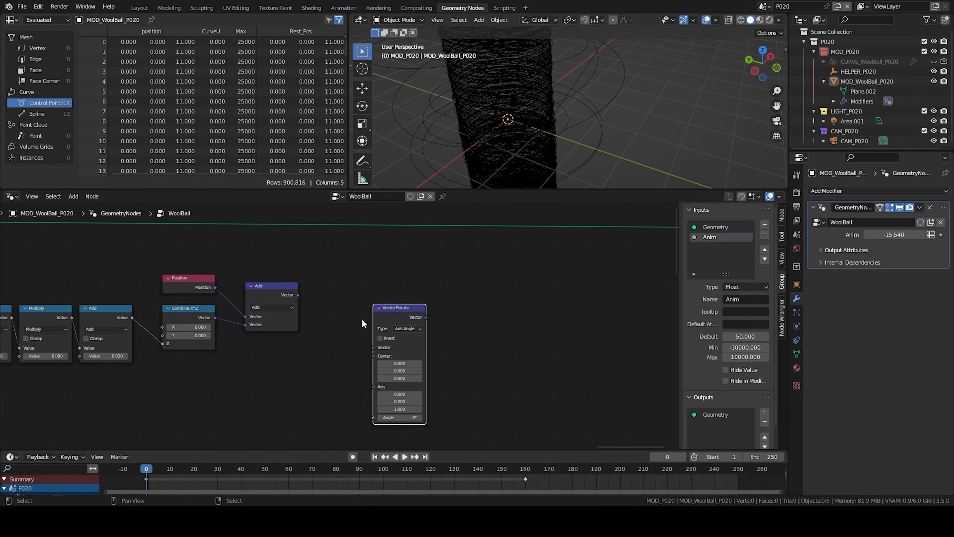
- Connect the Vector Math Add result into the Vector Rotate's Vector input and save the file
{"action": "left_click_drag", "start_coordinate": [298, 295], "coordinate": [376, 348]}
{"action": "middle_click_drag", "start_coordinate": [172, 373], "coordinate": [423, 331]}
{"action": "scroll", "coordinate": [330, 324], "scroll_direction": "down", "scroll_amount": 1}
{"action": "left_click_drag", "start_coordinate": [321, 285], "coordinate": [500, 329]}
{"action": "key", "text": "ctrl+z"}
{"action": "scroll", "coordinate": [373, 351], "scroll_direction": "down", "scroll_amount": 1}
{"action": "middle_click_drag", "start_coordinate": [374, 350], "coordinate": [193, 318]}
{"action": "key", "text": "ctrl+s"}
{"action": "left_click_drag", "start_coordinate": [434, 256], "coordinate": [466, 263]}
{"action": "left_click", "coordinate": [279, 326]}
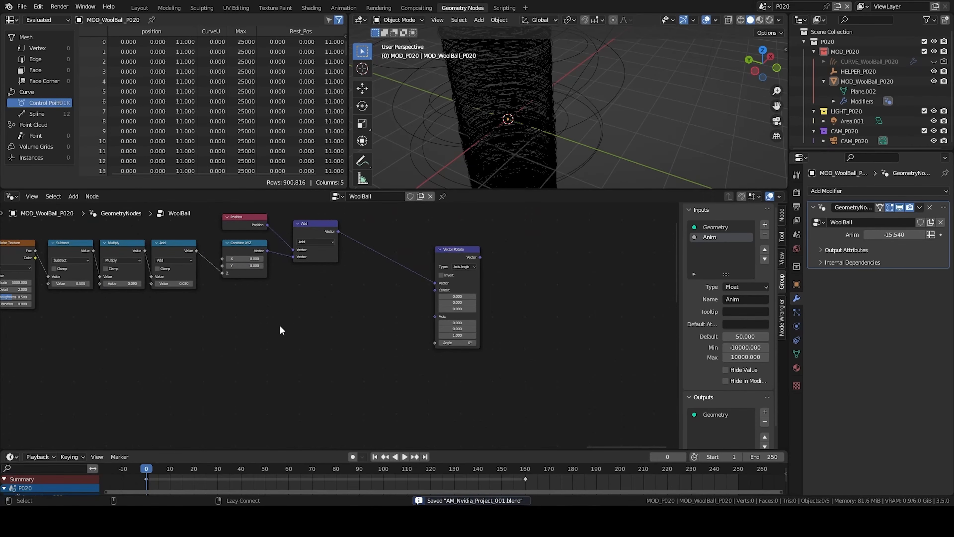
- Add another Position node and connect it to the Vector Rotate's Center input
{"action": "middle_click_drag", "start_coordinate": [282, 328], "coordinate": [352, 317]}
{"action": "key", "text": "shift+a"}
{"action": "type", "text": "pos"}
{"action": "key", "text": "Return"}
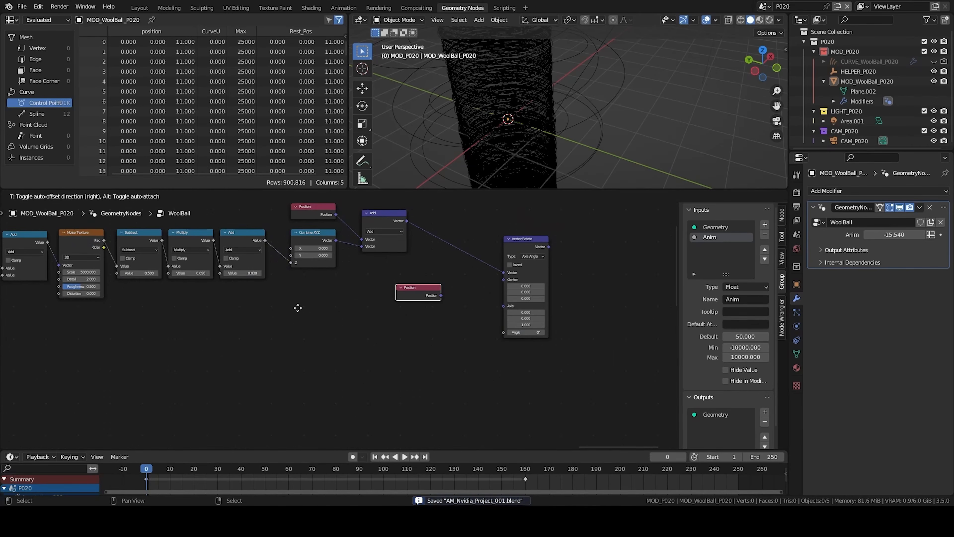
{"action": "left_click", "coordinate": [268, 321]}
{"action": "left_click_drag", "start_coordinate": [419, 304], "coordinate": [503, 280]}
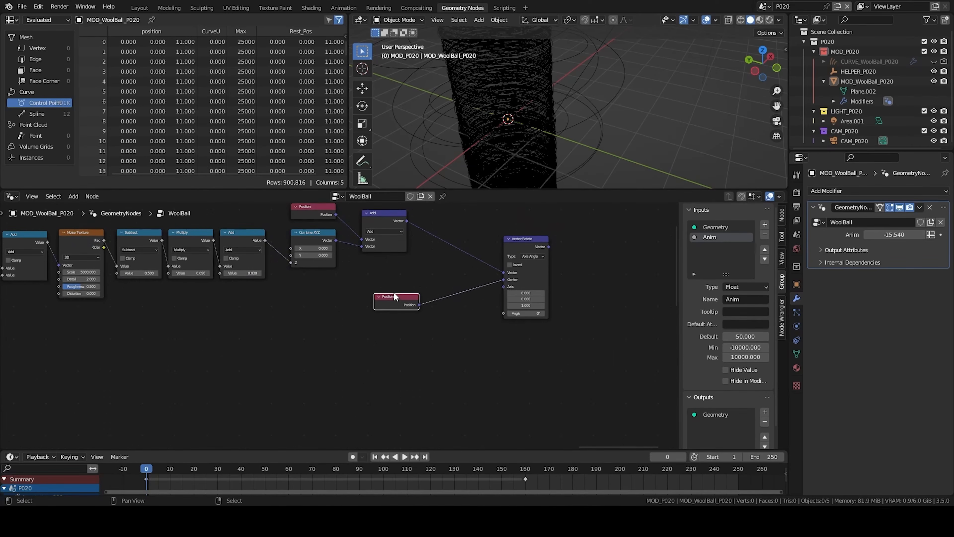
- Add a Curve Tangent node and connect it to the Vector Rotate's Axis input
{"action": "left_click_drag", "start_coordinate": [393, 294], "coordinate": [381, 281]}
{"action": "key", "text": "shift+a"}
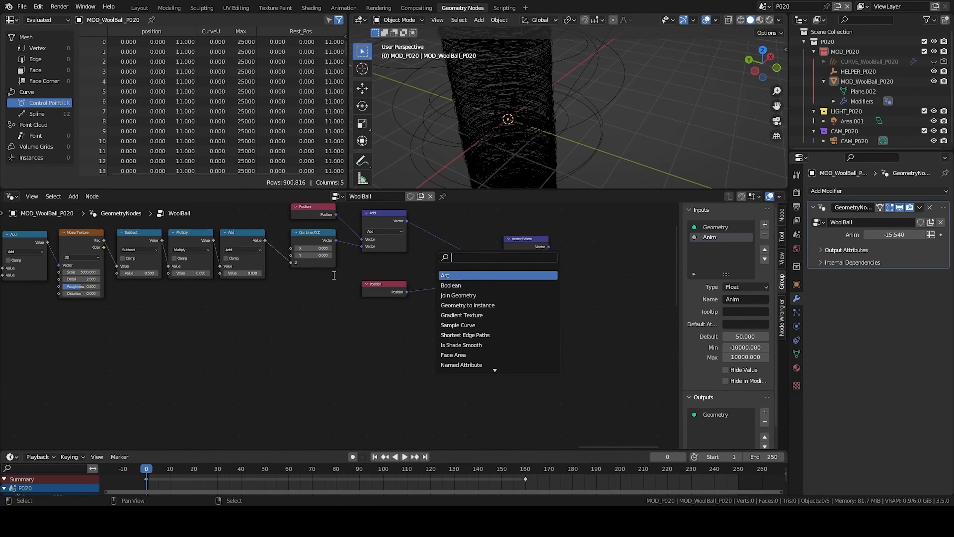
{"action": "type", "text": "tan"}
{"action": "key", "text": "Return"}
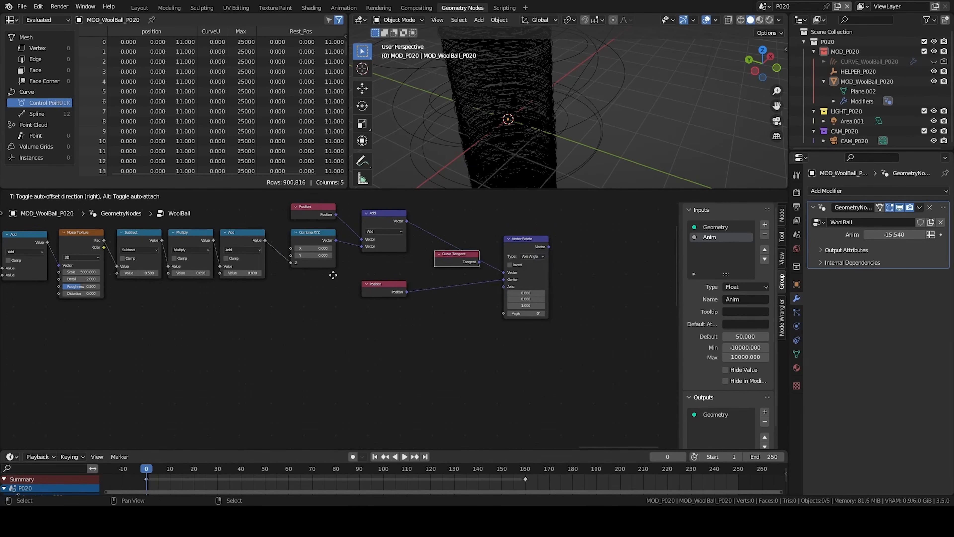
{"action": "left_click", "coordinate": [384, 321]}
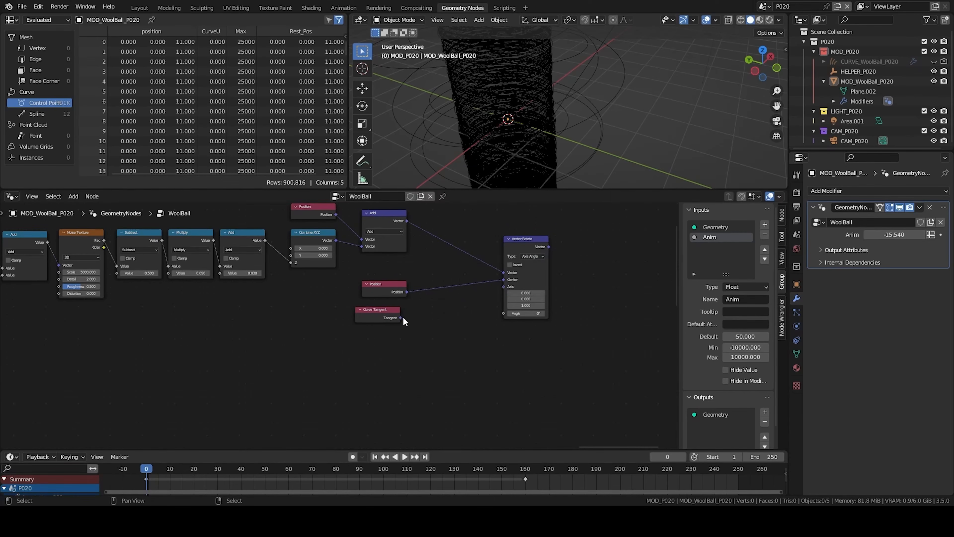
{"action": "left_click_drag", "start_coordinate": [401, 317], "coordinate": [504, 287]}
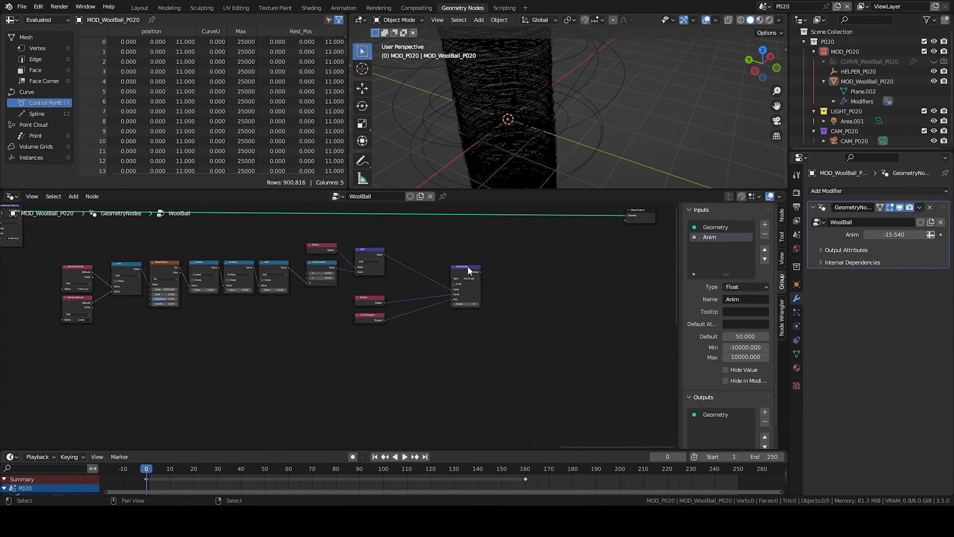
{"action": "left_click", "coordinate": [468, 265]}
{"action": "middle_click_drag", "start_coordinate": [499, 272], "coordinate": [373, 329]}
- Insert a Set Position node on the geometry link just before the Group Output
{"action": "key", "text": "shift+a"}
{"action": "type", "text": "set off"}
{"action": "key", "text": "Return"}
{"action": "left_click", "coordinate": [327, 285]}
{"action": "left_click_drag", "start_coordinate": [415, 240], "coordinate": [558, 306]}
{"action": "key", "text": "g"}
{"action": "left_click", "coordinate": [603, 301]}
{"action": "key", "text": "a"}
{"action": "scroll", "coordinate": [487, 283], "scroll_direction": "up", "scroll_amount": 3}
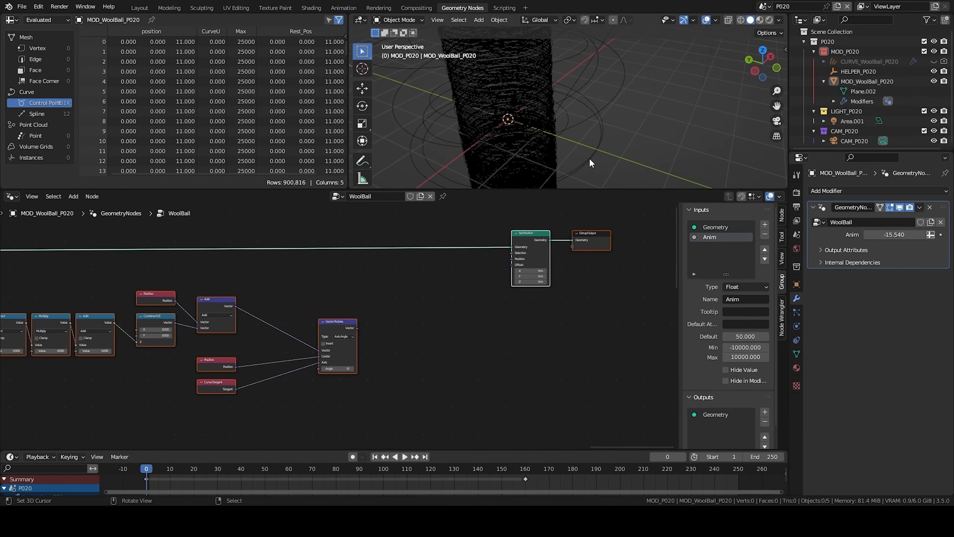
- Connect the Vector Rotate output to the Set Position's Offset input
{"action": "left_click_drag", "start_coordinate": [357, 328], "coordinate": [426, 301]}
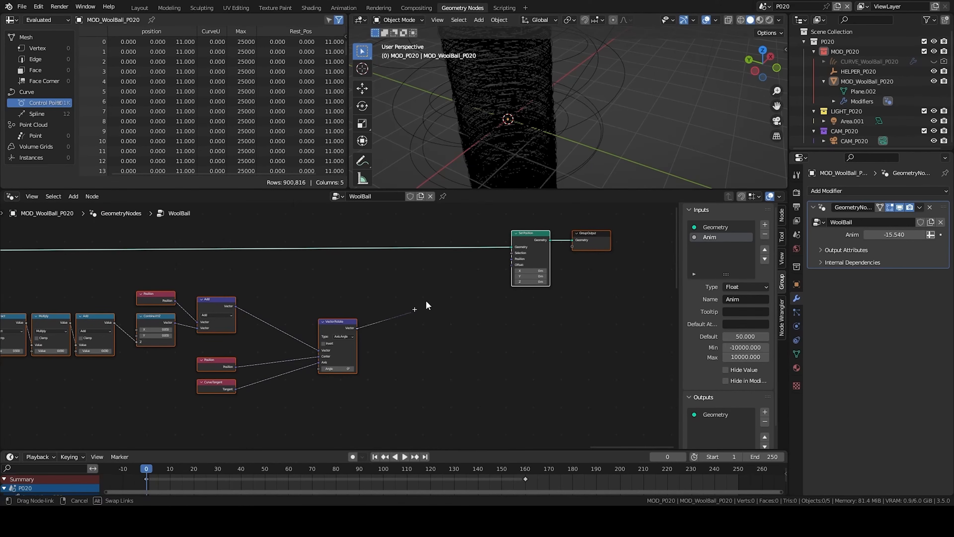
{"action": "left_click_drag", "start_coordinate": [510, 261], "coordinate": [511, 261]}
{"action": "middle_click_drag", "start_coordinate": [455, 332], "coordinate": [479, 279]}
{"action": "scroll", "coordinate": [611, 76], "scroll_direction": "up", "scroll_amount": 5}
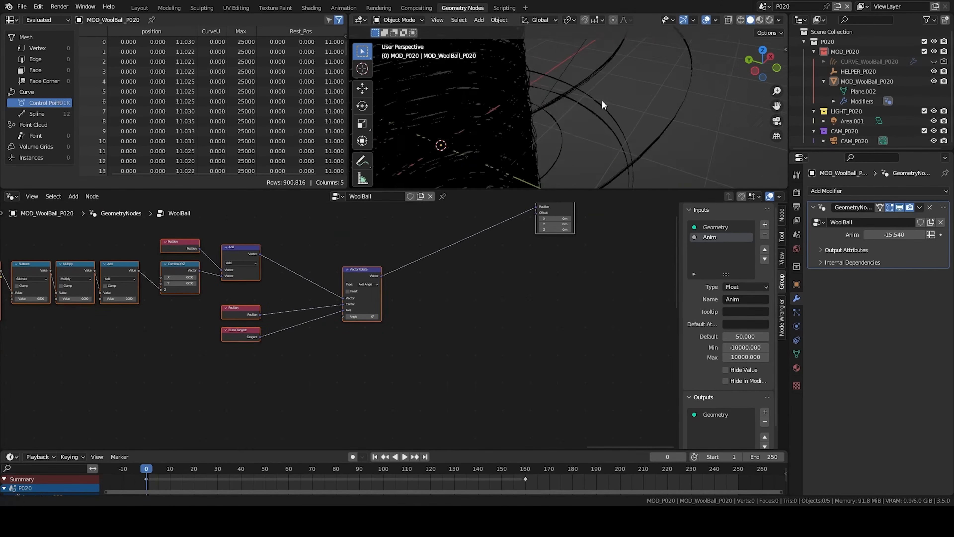
- Add an Index node below the noise node chain
{"action": "middle_click_drag", "start_coordinate": [554, 21], "coordinate": [533, 165]}
{"action": "left_click_drag", "start_coordinate": [357, 317], "coordinate": [309, 317]}
{"action": "key", "text": "Home"}
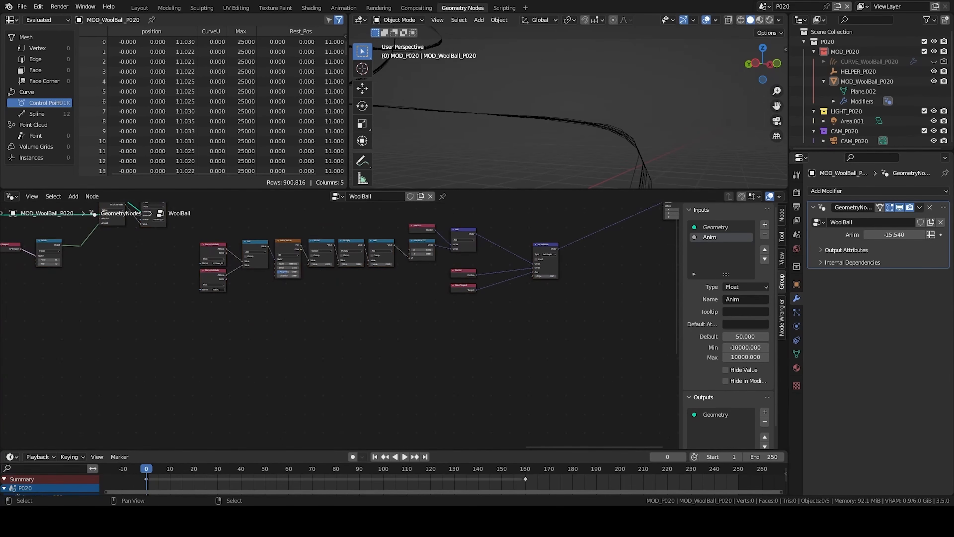
{"action": "middle_click_drag", "start_coordinate": [495, 317], "coordinate": [415, 354]}
{"action": "scroll", "coordinate": [556, 169], "scroll_direction": "down", "scroll_amount": 4}
{"action": "middle_click_drag", "start_coordinate": [528, 119], "coordinate": [515, 134]}
{"action": "middle_click_drag", "start_coordinate": [230, 374], "coordinate": [324, 359]}
{"action": "scroll", "coordinate": [353, 354], "scroll_direction": "up", "scroll_amount": 2}
{"action": "key", "text": "shift+a"}
{"action": "type", "text": "ind"}
{"action": "key", "text": "Return"}
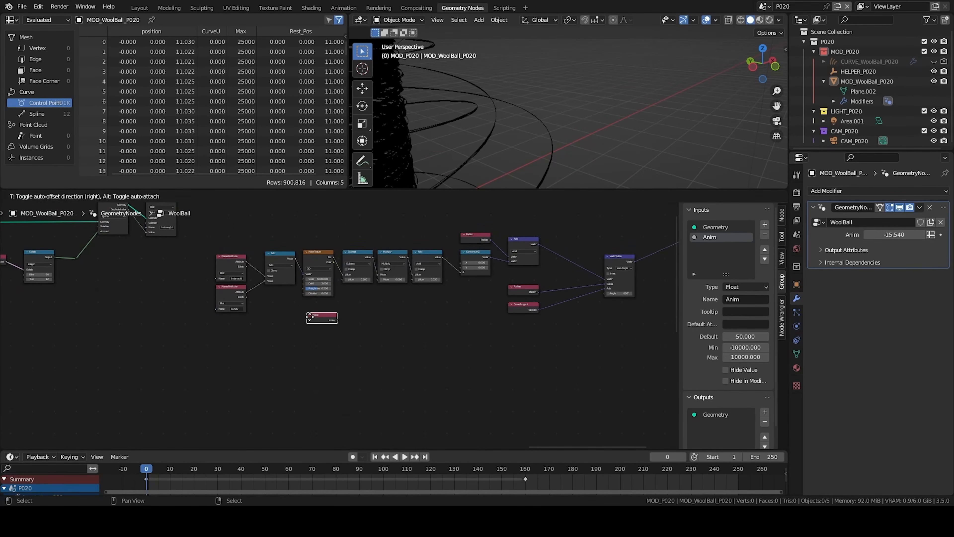
{"action": "left_click", "coordinate": [330, 408]}
- Add an Evaluate on Domain node and set its domain to Spline
{"action": "key", "text": "shift+a"}
{"action": "left_click", "coordinate": [404, 313]}
{"action": "type", "text": "eva"}
{"action": "key", "text": "Return"}
{"action": "left_click", "coordinate": [317, 383]}
{"action": "scroll", "coordinate": [320, 379], "scroll_direction": "up", "scroll_amount": 5}
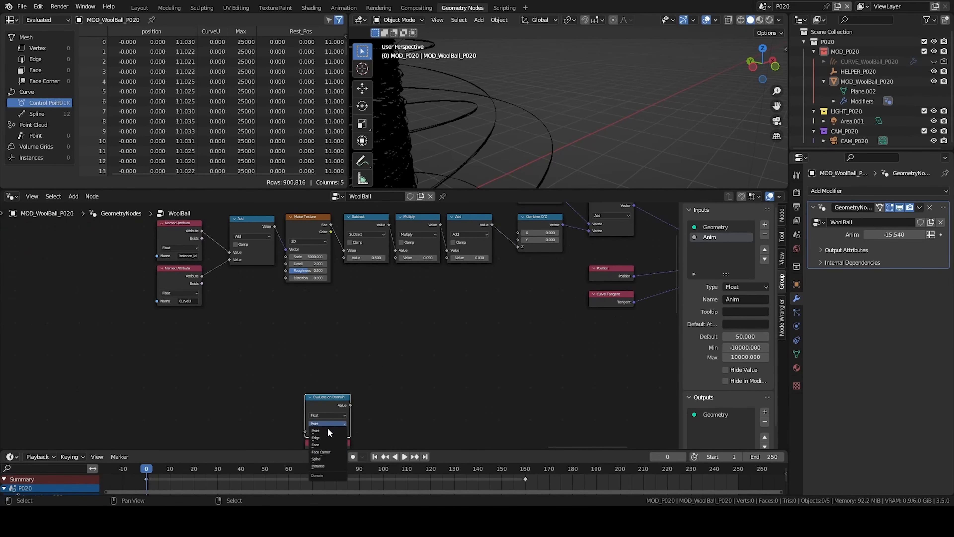
{"action": "left_click_drag", "start_coordinate": [331, 410], "coordinate": [331, 397]}
{"action": "middle_click_drag", "start_coordinate": [383, 409], "coordinate": [432, 319]}
{"action": "left_click_drag", "start_coordinate": [399, 425], "coordinate": [354, 393]}
- Add a Math node and set its operation to Divide
{"action": "key", "text": "q"}
{"action": "left_click", "coordinate": [480, 278]}
{"action": "left_click", "coordinate": [376, 323]}
{"action": "left_click_drag", "start_coordinate": [399, 366], "coordinate": [354, 335]}
{"action": "left_click", "coordinate": [376, 318]}
{"action": "left_click", "coordinate": [373, 357]}
{"action": "middle_click_drag", "start_coordinate": [280, 342], "coordinate": [387, 421]}
- Connect the viewport Switch node's output to the Divide node's second input
{"action": "scroll", "coordinate": [386, 420], "scroll_direction": "down", "scroll_amount": 3}
{"action": "left_click_drag", "start_coordinate": [166, 257], "coordinate": [199, 289]}
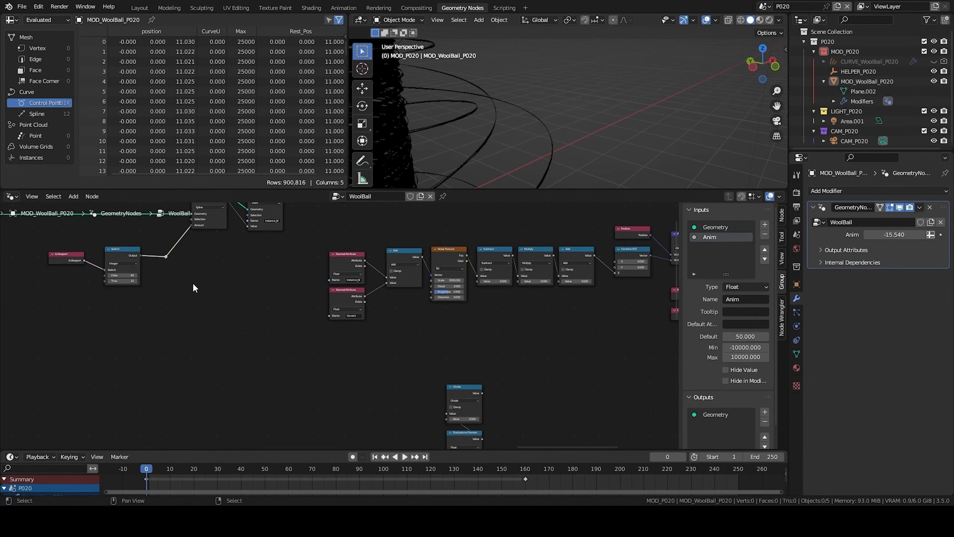
{"action": "left_click_drag", "start_coordinate": [166, 259], "coordinate": [447, 418]}
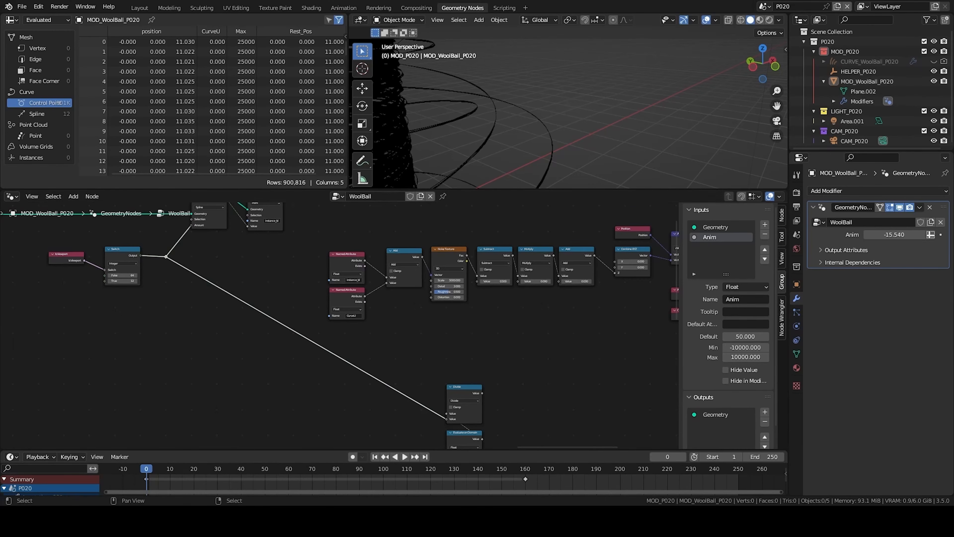
- Duplicate the Divide node as a Multiply by 2*pi and feed the Divide result into it
{"action": "scroll", "coordinate": [390, 407], "scroll_direction": "up", "scroll_amount": 2}
{"action": "key", "text": "shift+d"}
{"action": "left_click", "coordinate": [389, 340]}
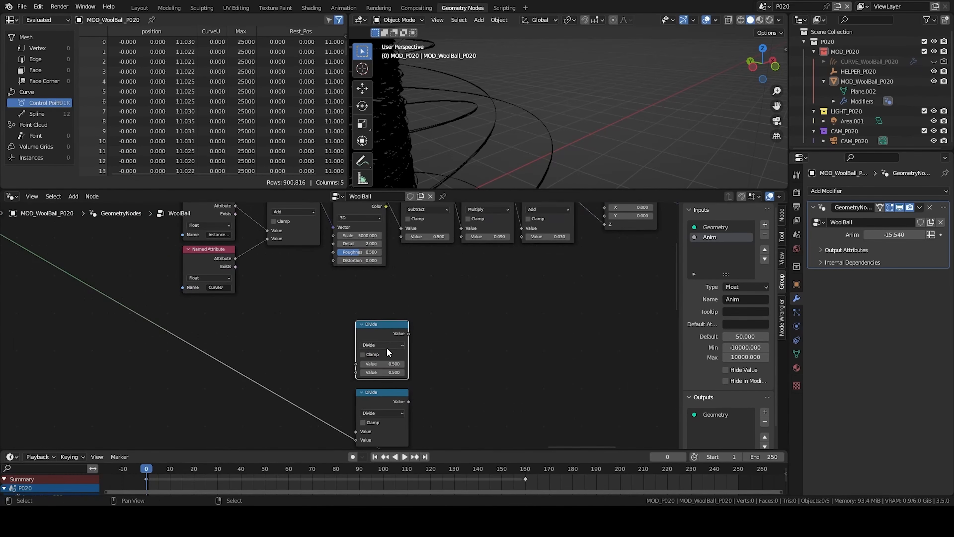
{"action": "left_click", "coordinate": [386, 345]}
{"action": "left_click", "coordinate": [378, 383]}
{"action": "middle_click_drag", "start_coordinate": [378, 383], "coordinate": [373, 342]}
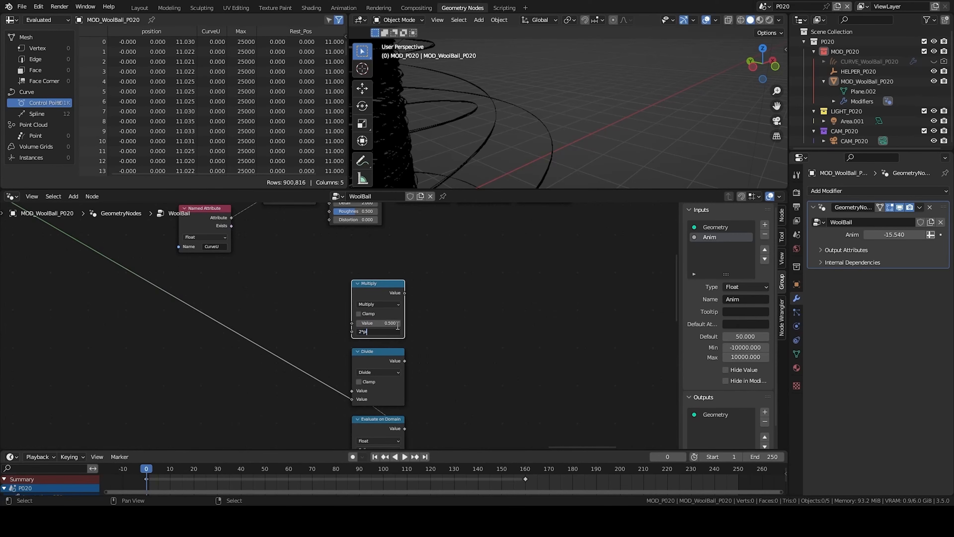
{"action": "type", "text": "i"}
{"action": "key", "text": "Return"}
{"action": "left_click_drag", "start_coordinate": [404, 361], "coordinate": [352, 323]}
{"action": "scroll", "coordinate": [350, 323], "scroll_direction": "down", "scroll_amount": 1}
- Duplicate the Multiply node as an Add node and wire the Multiply output into it
{"action": "key", "text": "shift+d"}
{"action": "left_click", "coordinate": [503, 298]}
{"action": "left_click", "coordinate": [507, 301]}
{"action": "left_click", "coordinate": [497, 318]}
{"action": "left_click_drag", "start_coordinate": [496, 319], "coordinate": [456, 315]}
{"action": "scroll", "coordinate": [455, 314], "scroll_direction": "up", "scroll_amount": 2}
{"action": "middle_click_drag", "start_coordinate": [439, 343], "coordinate": [418, 386]}
{"action": "left_click_drag", "start_coordinate": [346, 287], "coordinate": [355, 295]}
{"action": "left_click_drag", "start_coordinate": [421, 320], "coordinate": [421, 320]}
{"action": "left_click_drag", "start_coordinate": [455, 287], "coordinate": [421, 286]}
{"action": "middle_click_drag", "start_coordinate": [414, 354], "coordinate": [439, 316]}
- Duplicate a Multiply node and add a Named Attribute node beneath the Add node
{"action": "scroll", "coordinate": [441, 319], "scroll_direction": "down", "scroll_amount": 1}
{"action": "left_click", "coordinate": [340, 246]}
{"action": "key", "text": "shift+d"}
{"action": "left_click", "coordinate": [435, 367]}
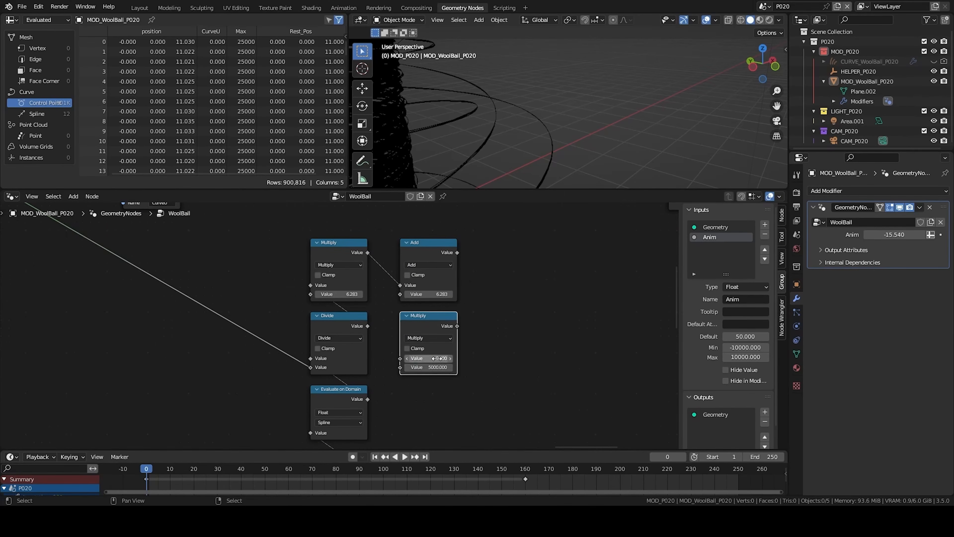
{"action": "scroll", "coordinate": [475, 383], "scroll_direction": "down", "scroll_amount": 2}
{"action": "key", "text": "shift+a"}
{"action": "type", "text": "named"}
{"action": "key", "text": "Return"}
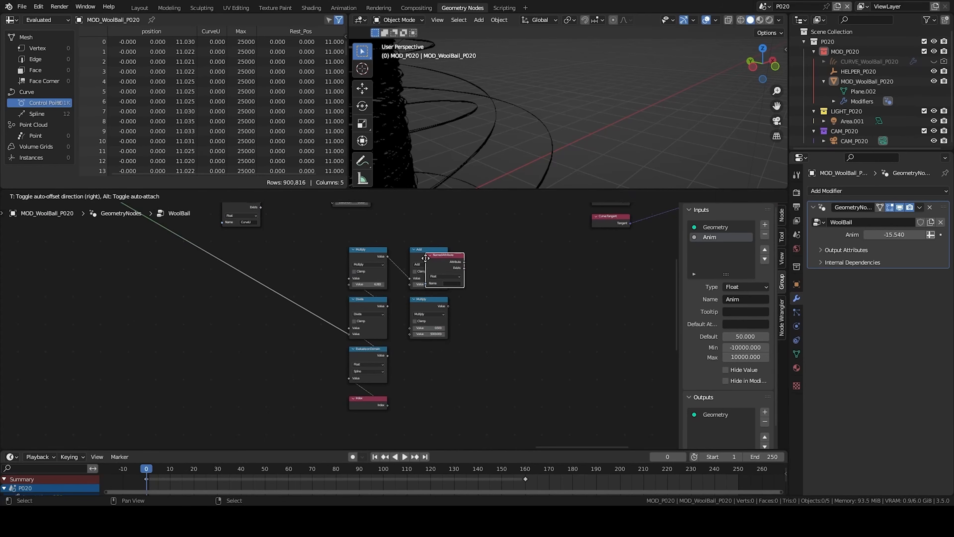
{"action": "left_click", "coordinate": [408, 357]}
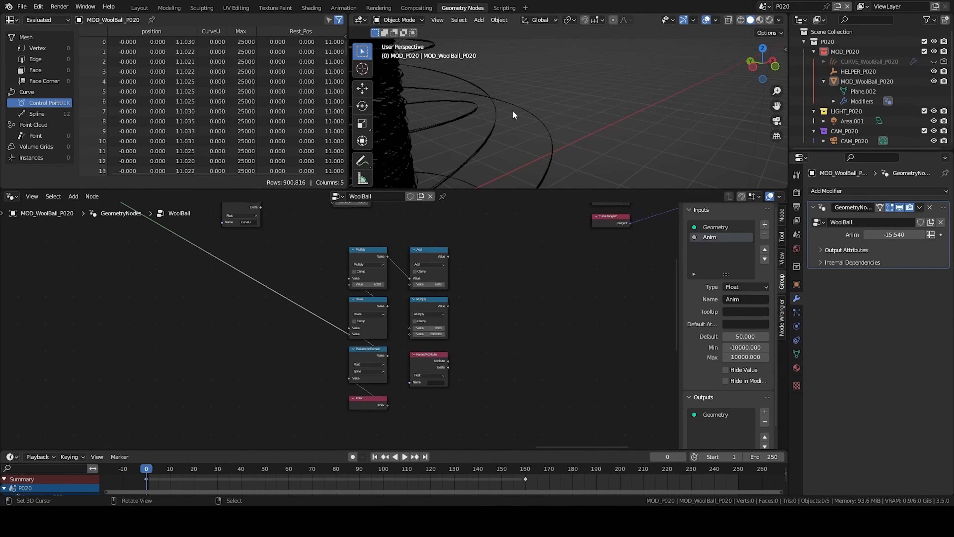
- Connect the Add node's output to the Vector Rotate's Angle input
{"action": "scroll", "coordinate": [484, 401], "scroll_direction": "up", "scroll_amount": 2}
{"action": "middle_click_drag", "start_coordinate": [441, 210], "coordinate": [278, 344]}
{"action": "left_click_drag", "start_coordinate": [220, 349], "coordinate": [663, 275]}
{"action": "middle_click_drag", "start_coordinate": [522, 138], "coordinate": [602, 121]}
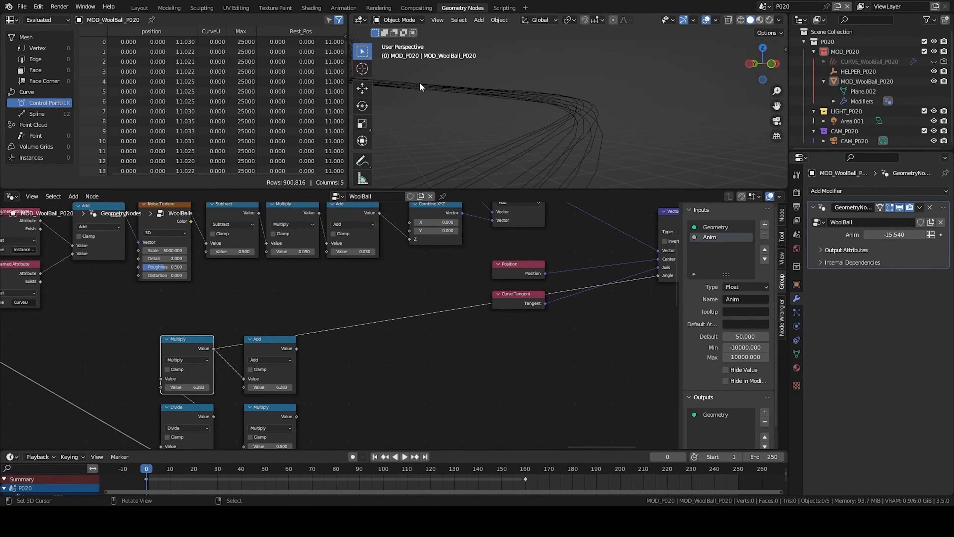
- Set the Named Attribute name to CurveU and link it into the second Multiply node
{"action": "middle_click_drag", "start_coordinate": [328, 367], "coordinate": [416, 292]}
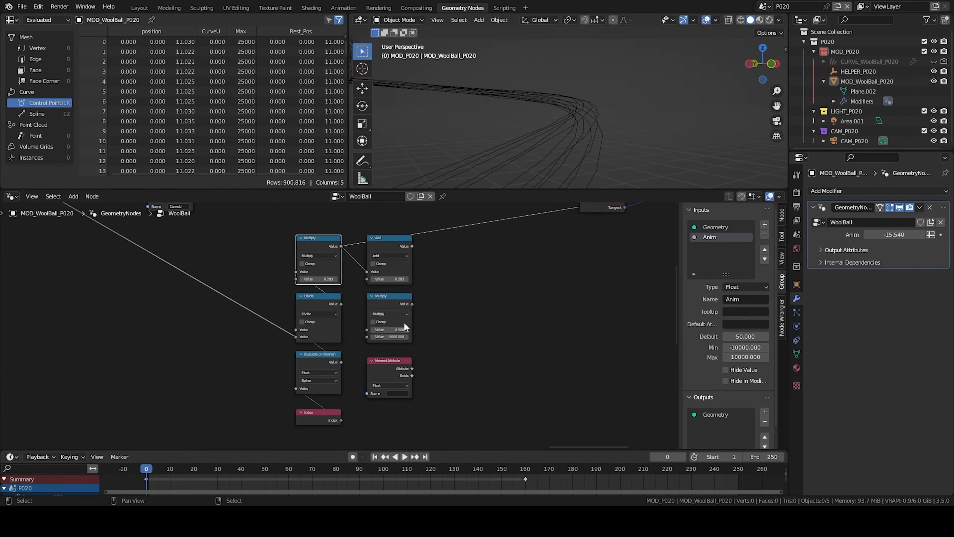
{"action": "left_click", "coordinate": [413, 411]}
{"action": "left_click", "coordinate": [423, 439]}
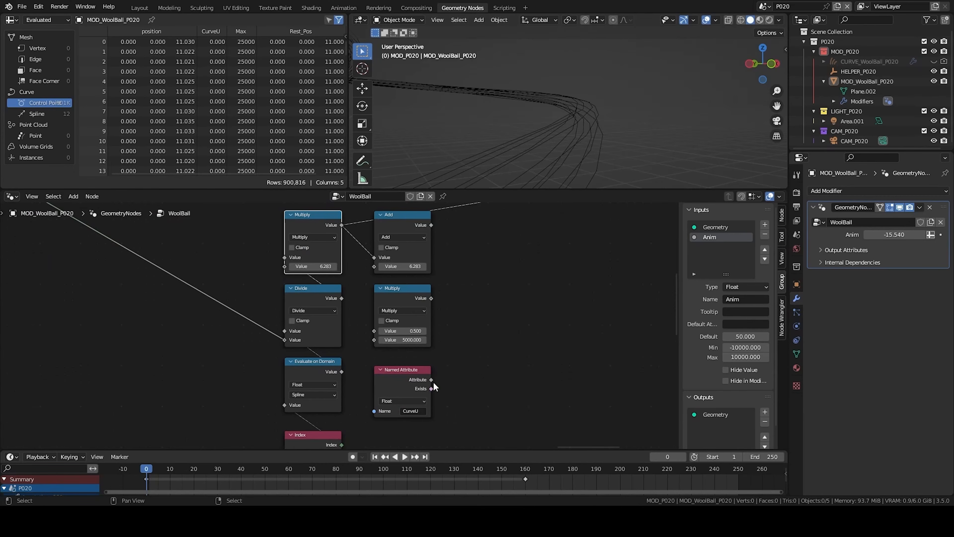
{"action": "middle_click_drag", "start_coordinate": [433, 299], "coordinate": [454, 333]}
{"action": "left_click_drag", "start_coordinate": [449, 337], "coordinate": [401, 298]}
{"action": "key", "text": "Home"}
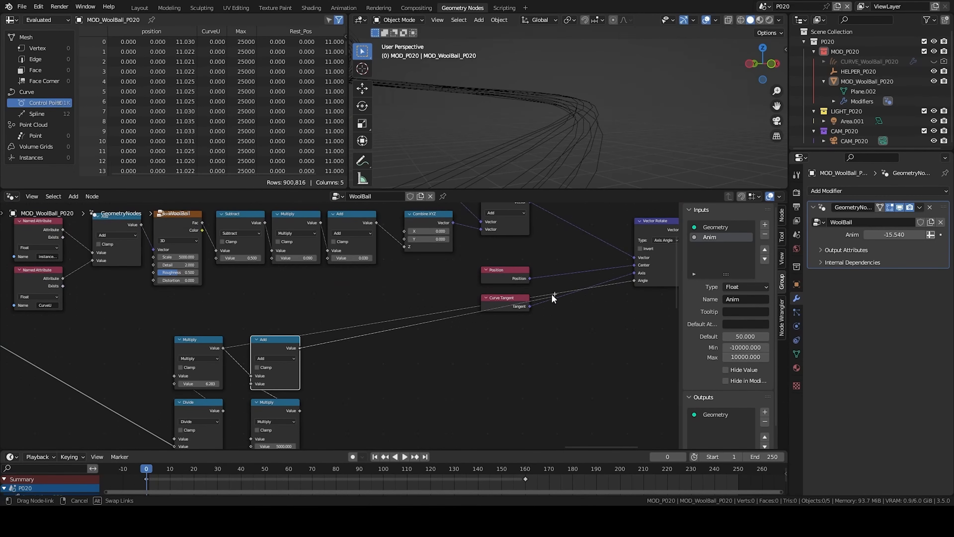
{"action": "middle_click_drag", "start_coordinate": [241, 407], "coordinate": [315, 328]}
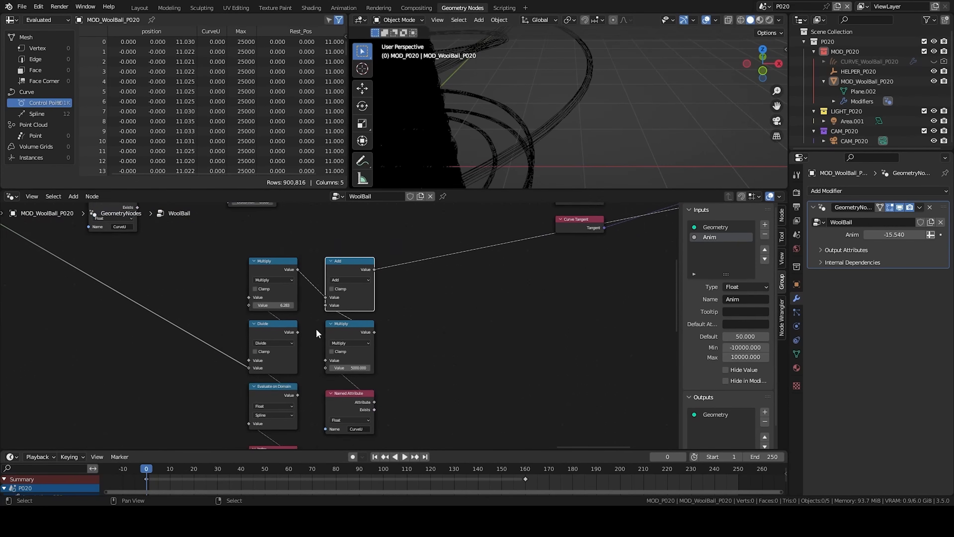
- Set the second Multiply node's value to 50000
{"action": "scroll", "coordinate": [327, 327], "scroll_direction": "up", "scroll_amount": 4}
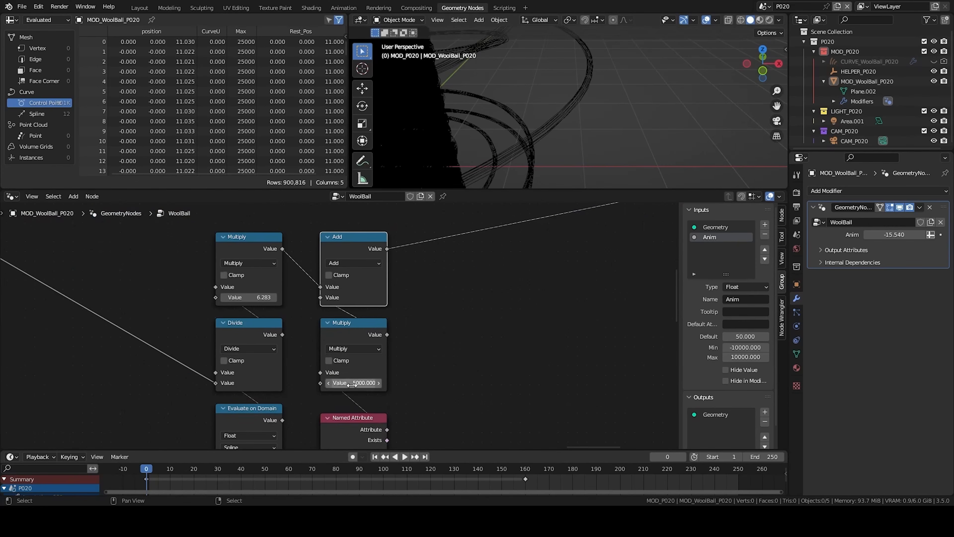
{"action": "type", "text": "0"}
{"action": "key", "text": "Return"}
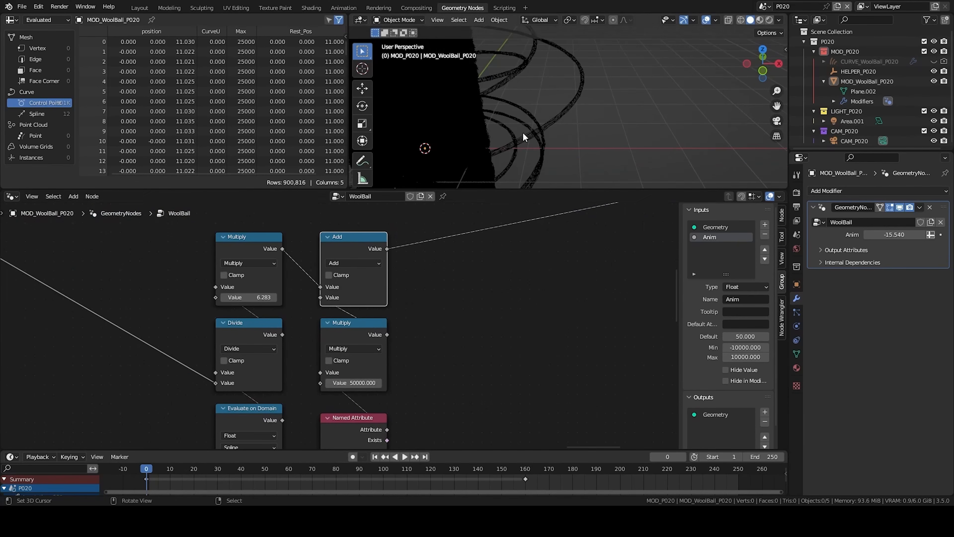
- Wrap the noise, position and Vector Rotate nodes together in a frame
{"action": "middle_click_drag", "start_coordinate": [378, 335], "coordinate": [109, 443]}
{"action": "scroll", "coordinate": [109, 443], "scroll_direction": "down", "scroll_amount": 9}
{"action": "left_click_drag", "start_coordinate": [330, 326], "coordinate": [340, 340]}
{"action": "middle_click_drag", "start_coordinate": [208, 389], "coordinate": [451, 357]}
{"action": "scroll", "coordinate": [451, 357], "scroll_direction": "down", "scroll_amount": 2}
{"action": "left_click", "coordinate": [159, 291]}
{"action": "left_click_drag", "start_coordinate": [184, 275], "coordinate": [465, 330]}
{"action": "key", "text": "ctrl+j"}
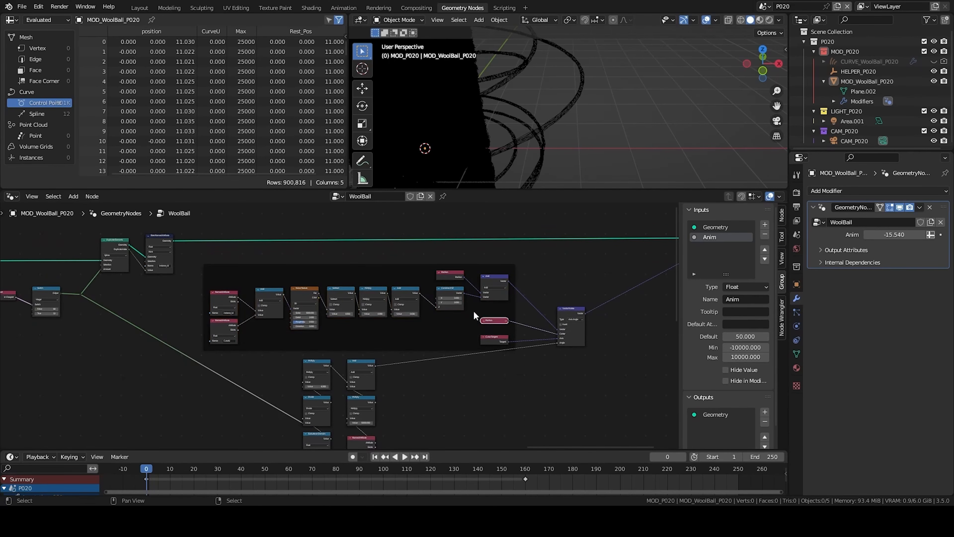
- Frame the angle calculation nodes and move that frame beside the first one
{"action": "left_click", "coordinate": [484, 320]}
{"action": "middle_click_drag", "start_coordinate": [317, 393], "coordinate": [365, 329]}
{"action": "scroll", "coordinate": [365, 329], "scroll_direction": "down", "scroll_amount": 3}
{"action": "left_click_drag", "start_coordinate": [339, 307], "coordinate": [435, 404]}
{"action": "key", "text": "g"}
{"action": "left_click", "coordinate": [432, 376]}
{"action": "key", "text": "ctrl+j"}
{"action": "left_click", "coordinate": [434, 363]}
{"action": "middle_click_drag", "start_coordinate": [434, 362], "coordinate": [62, 411]}
{"action": "scroll", "coordinate": [62, 411], "scroll_direction": "down", "scroll_amount": 3}
{"action": "scroll", "coordinate": [527, 121], "scroll_direction": "down", "scroll_amount": 2}
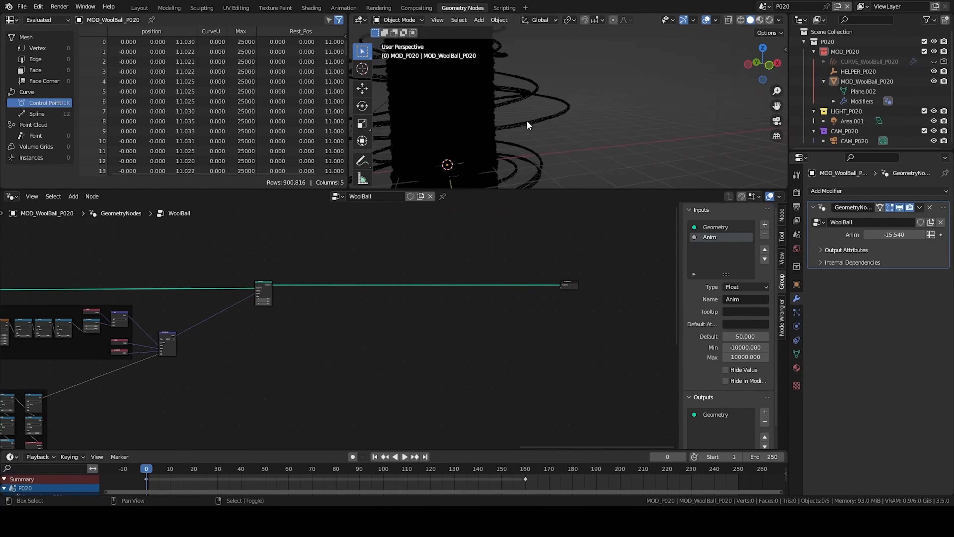
{"action": "middle_click_drag", "start_coordinate": [527, 121], "coordinate": [579, 125]}
{"action": "scroll", "coordinate": [564, 115], "scroll_direction": "up", "scroll_amount": 3}
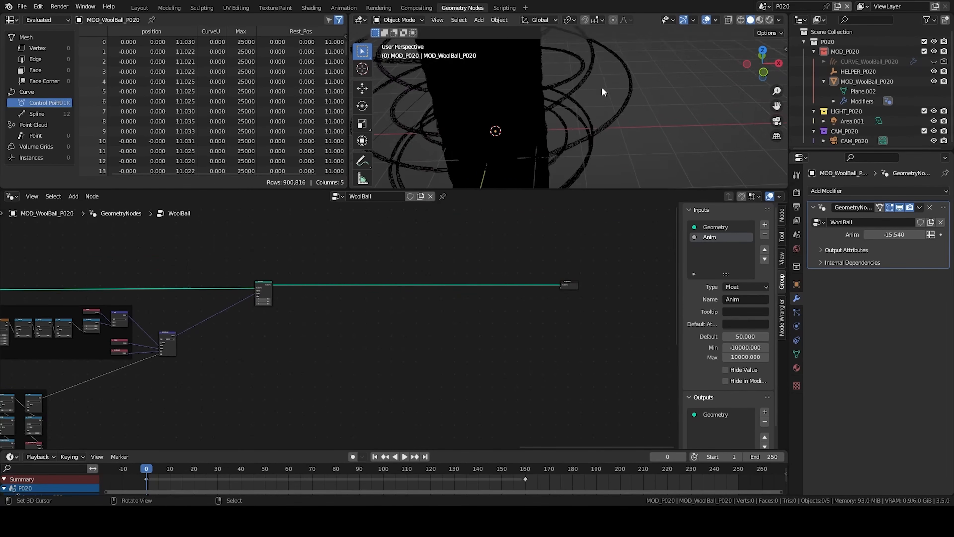
- Inspect the wool ball curves in the 3D viewport under different shading and overlay settings
{"action": "middle_click_drag", "start_coordinate": [601, 86], "coordinate": [586, 85]}
{"action": "scroll", "coordinate": [586, 83], "scroll_direction": "down", "scroll_amount": 3}
{"action": "key", "text": "alt+shift+z"}
{"action": "key", "text": "alt+shift+z"}
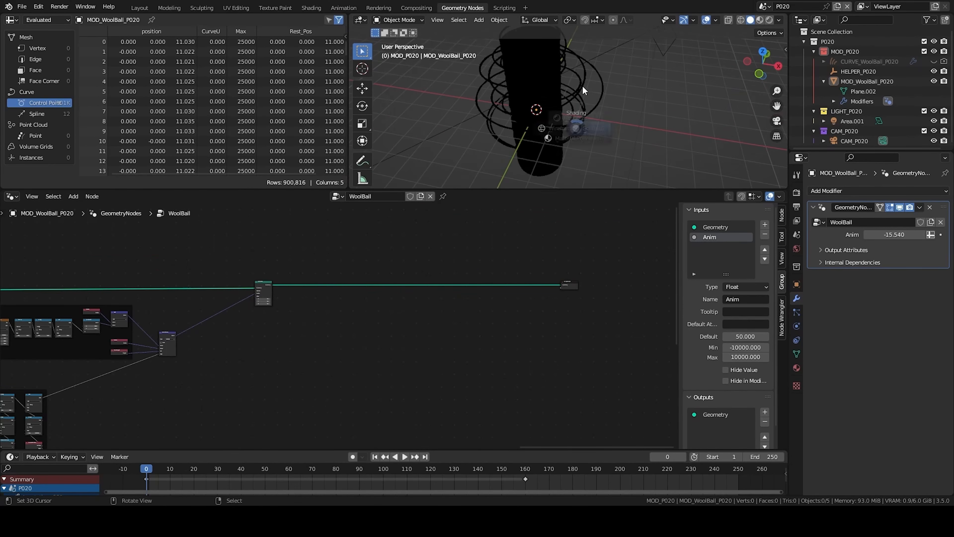
{"action": "key", "text": "z"}
{"action": "left_click", "coordinate": [586, 46]}
{"action": "key", "text": "alt+shift+z"}
{"action": "key", "text": "alt+shift+z"}
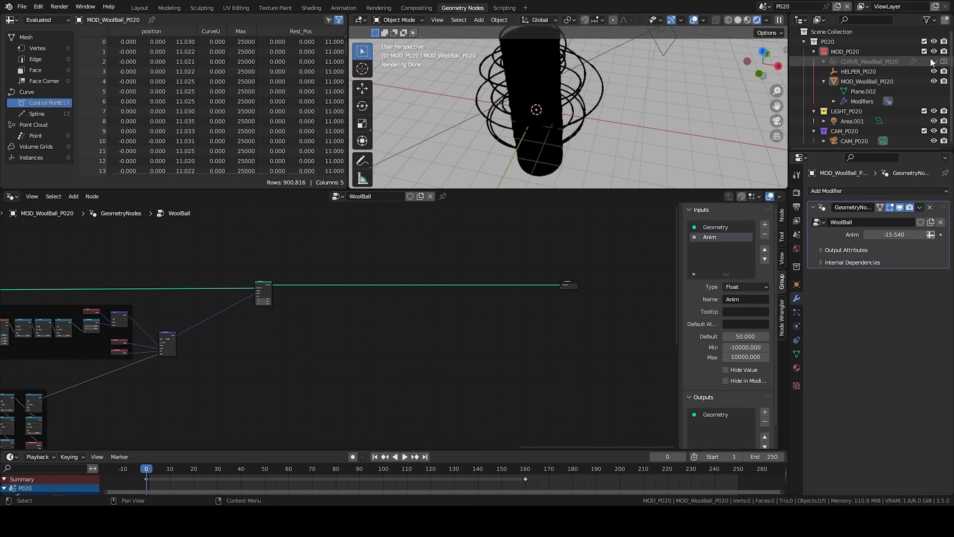
- Open the Surface Deform tree of CURVE_WoolBall_P020 and dissolve its Deform Curves on Surface node
{"action": "left_click", "coordinate": [553, 126]}
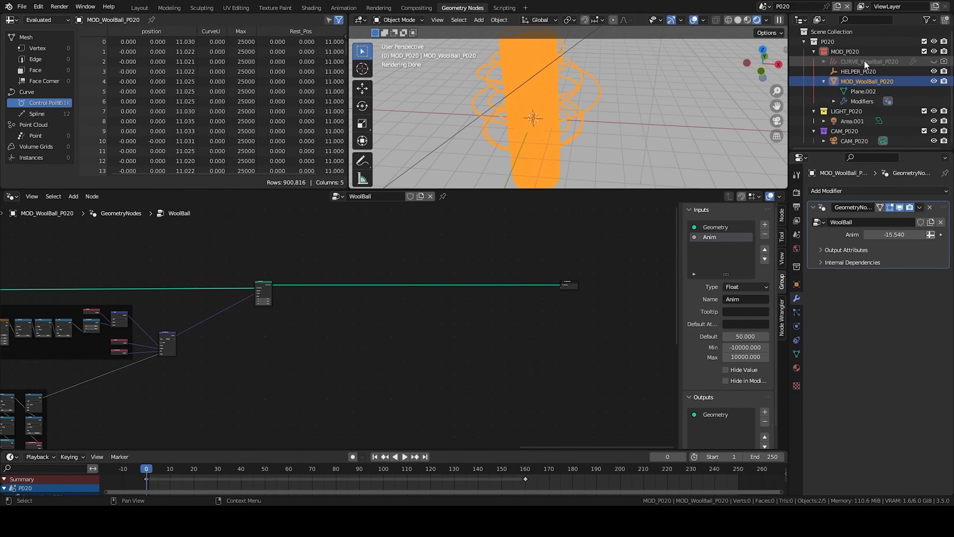
{"action": "left_click", "coordinate": [884, 63]}
{"action": "right_click", "coordinate": [883, 62]}
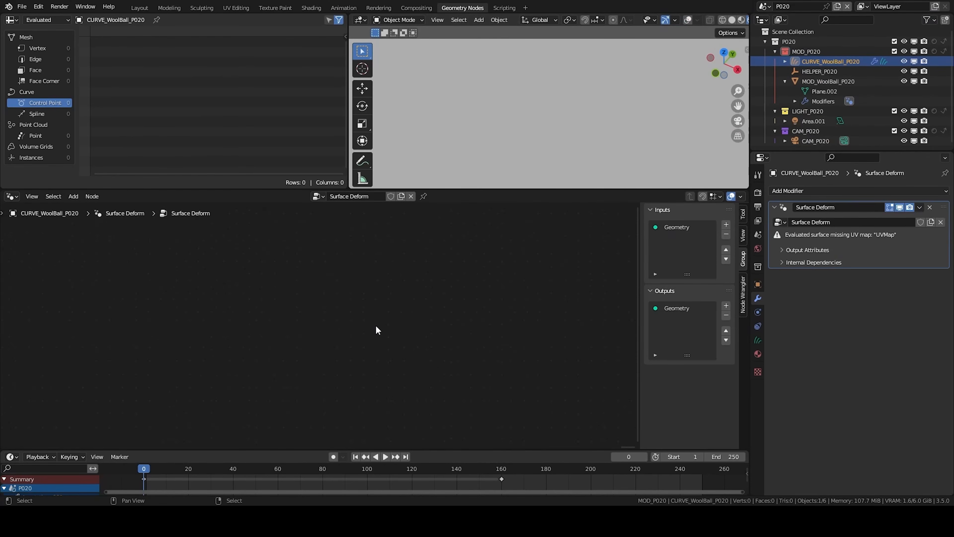
{"action": "key", "text": "Home"}
{"action": "left_click", "coordinate": [337, 283]}
{"action": "left_click", "coordinate": [326, 342]}
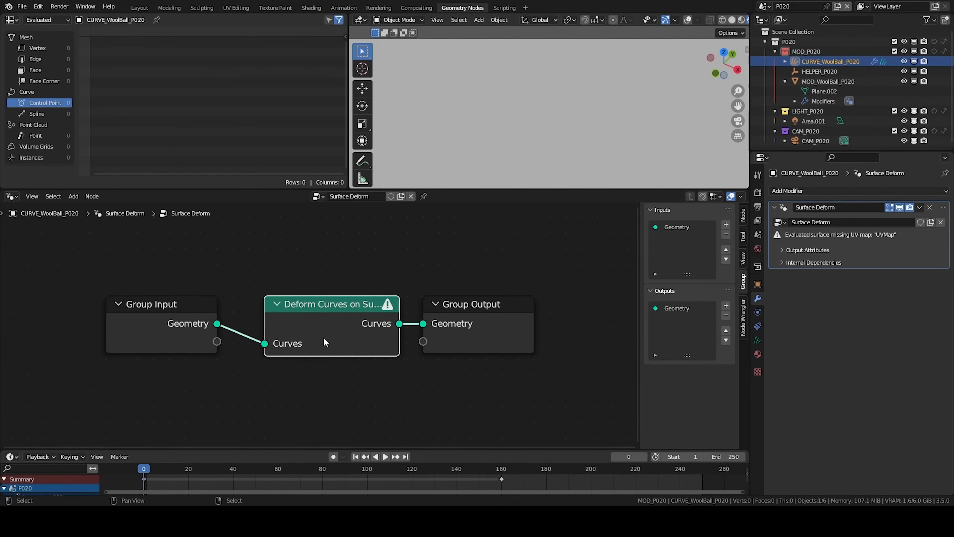
{"action": "scroll", "coordinate": [325, 318], "scroll_direction": "down", "scroll_amount": 5}
{"action": "middle_click_drag", "start_coordinate": [325, 346], "coordinate": [354, 325]}
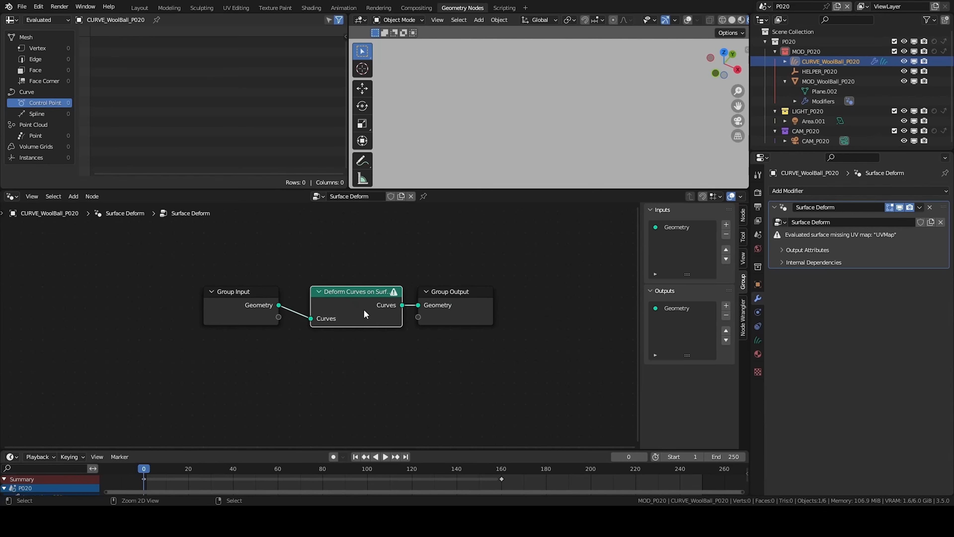
{"action": "key", "text": "ctrl+x"}
- Add an Object Info node for MOD_WoolBall_P020 and connect its Geometry to the Group Output
{"action": "left_click_drag", "start_coordinate": [245, 295], "coordinate": [93, 295]}
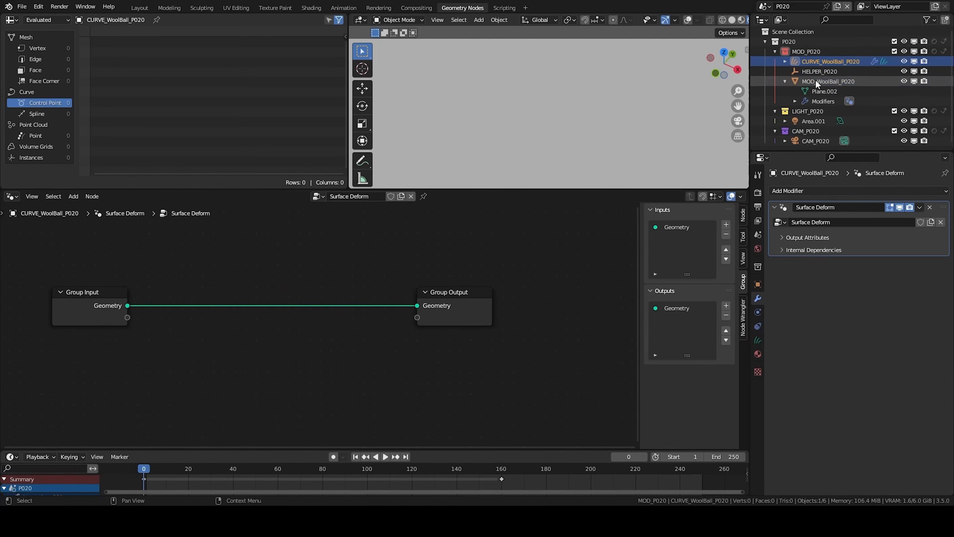
{"action": "left_click_drag", "start_coordinate": [817, 82], "coordinate": [117, 381]}
{"action": "middle_click_drag", "start_coordinate": [157, 370], "coordinate": [180, 351]}
{"action": "left_click", "coordinate": [188, 343], "text": "ctrl+shift"}
{"action": "left_click_drag", "start_coordinate": [189, 344], "coordinate": [235, 315]}
{"action": "middle_click_drag", "start_coordinate": [535, 131], "coordinate": [545, 111]}
{"action": "scroll", "coordinate": [540, 98], "scroll_direction": "down", "scroll_amount": 4}
{"action": "scroll", "coordinate": [545, 111], "scroll_direction": "up", "scroll_amount": 6}
{"action": "left_click_drag", "start_coordinate": [220, 352], "coordinate": [209, 363]}
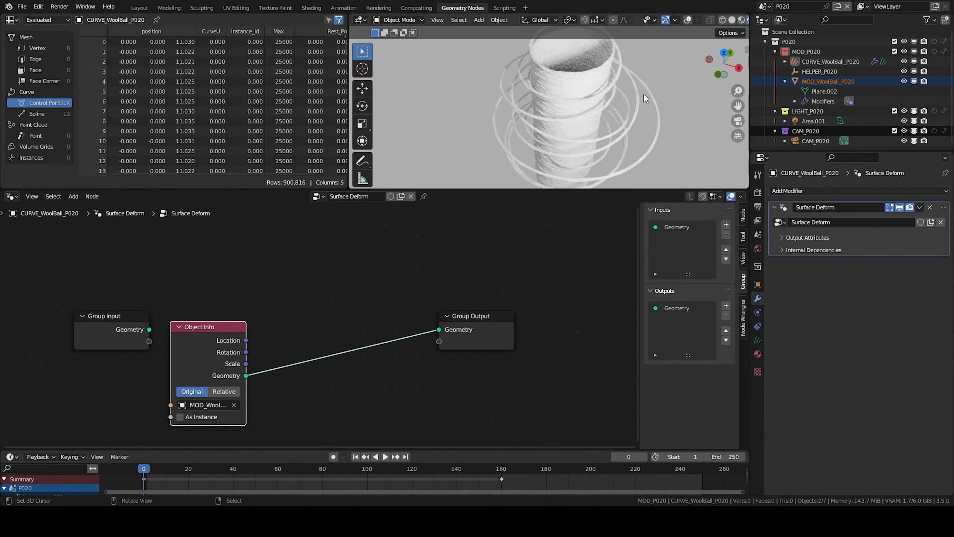
- Insert a Separate Components node after the Object Info and route its Curve output to the Group Output
{"action": "middle_click_drag", "start_coordinate": [325, 378], "coordinate": [249, 356]}
{"action": "scroll", "coordinate": [249, 356], "scroll_direction": "down", "scroll_amount": 2}
{"action": "left_click_drag", "start_coordinate": [285, 271], "coordinate": [357, 344]}
{"action": "key", "text": "g"}
{"action": "left_click", "coordinate": [479, 346]}
{"action": "key", "text": "shift+a"}
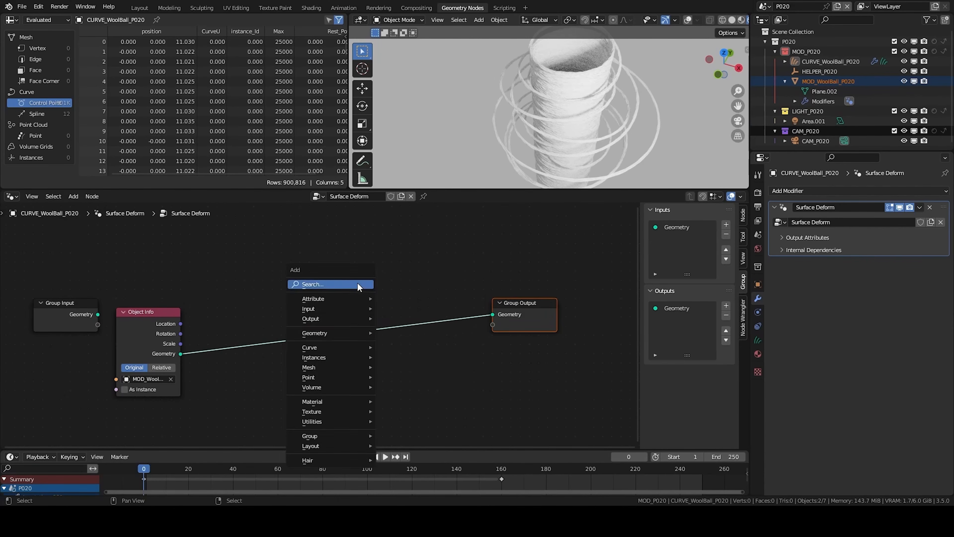
{"action": "left_click", "coordinate": [358, 284]}
{"action": "type", "text": "separa"}
{"action": "left_click", "coordinate": [390, 330]}
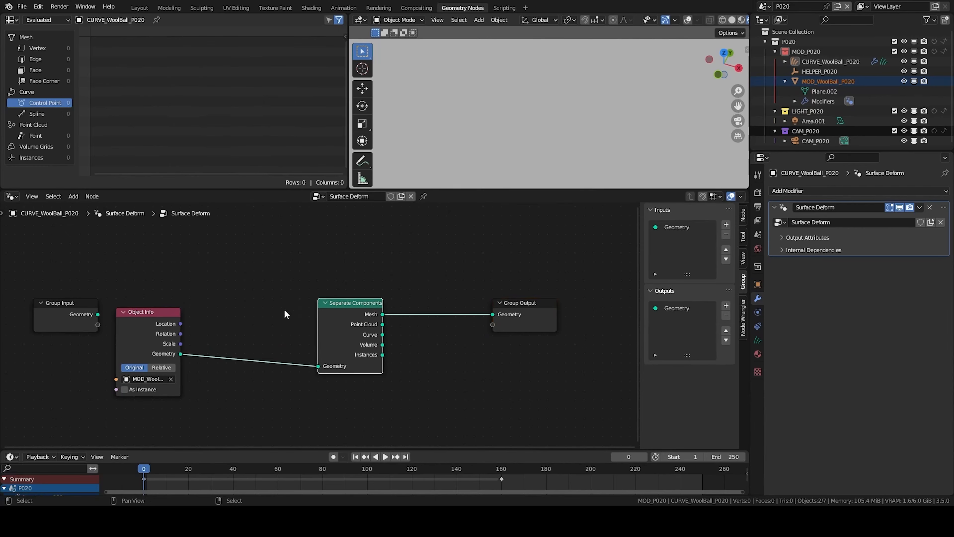
{"action": "left_click", "coordinate": [329, 355]}
{"action": "left_click_drag", "start_coordinate": [309, 343], "coordinate": [492, 315]}
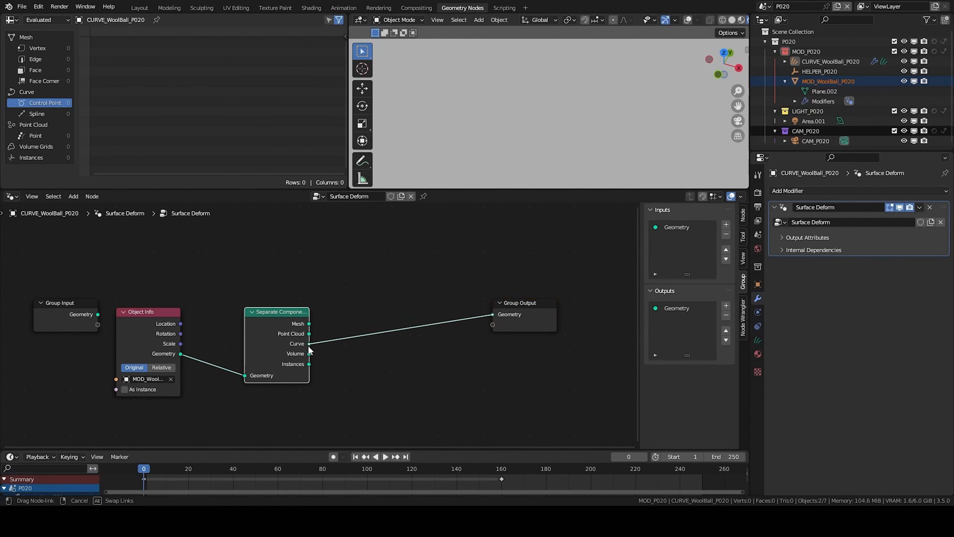
- Return to the WoolBall tree of MOD_WoolBall_P020 and add a Cylinder node
{"action": "left_click", "coordinate": [831, 61]}
{"action": "left_click", "coordinate": [813, 83]}
{"action": "left_click", "coordinate": [822, 62]}
{"action": "left_click", "coordinate": [815, 82]}
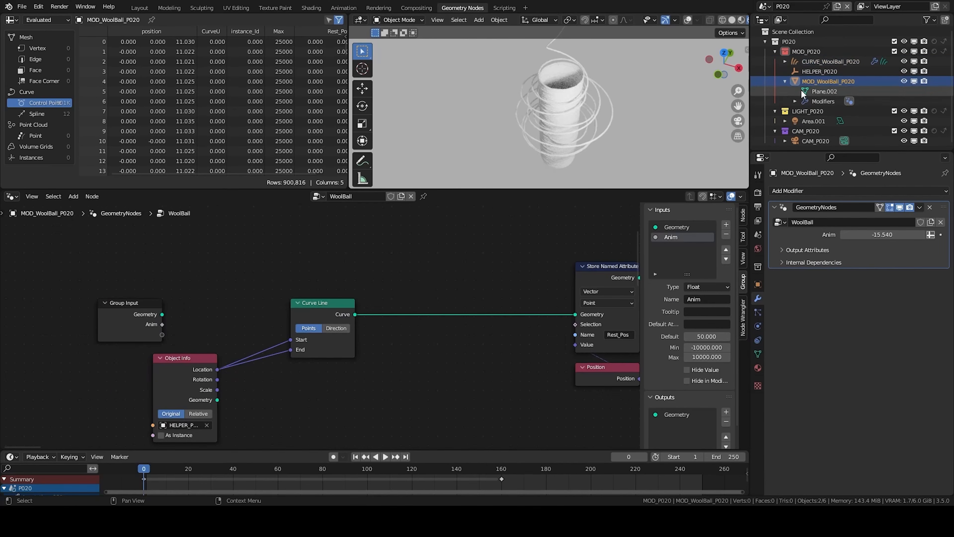
{"action": "scroll", "coordinate": [390, 379], "scroll_direction": "down", "scroll_amount": 4}
{"action": "middle_click_drag", "start_coordinate": [494, 336], "coordinate": [460, 339]}
{"action": "scroll", "coordinate": [460, 339], "scroll_direction": "up", "scroll_amount": 5}
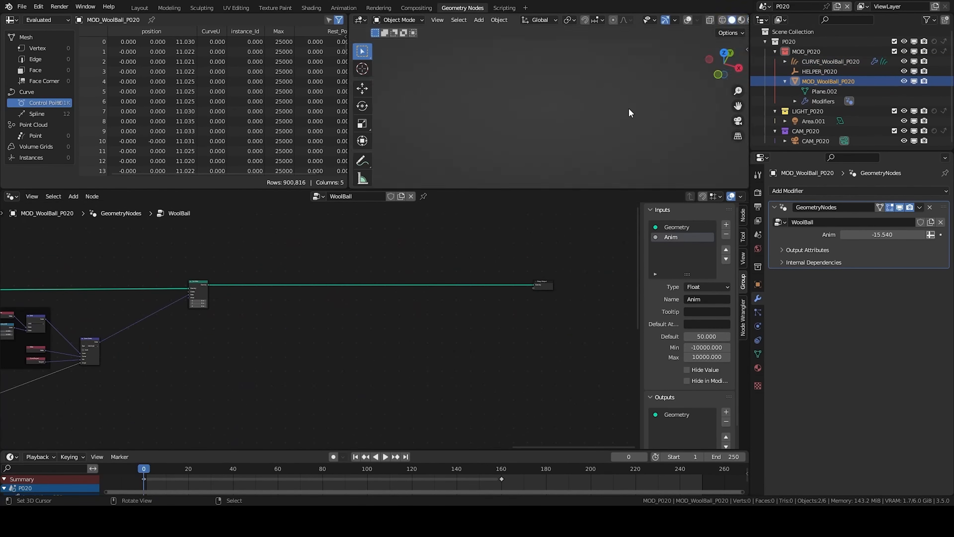
{"action": "key", "text": "shift+a"}
{"action": "left_click", "coordinate": [396, 253]}
{"action": "type", "text": "cy"}
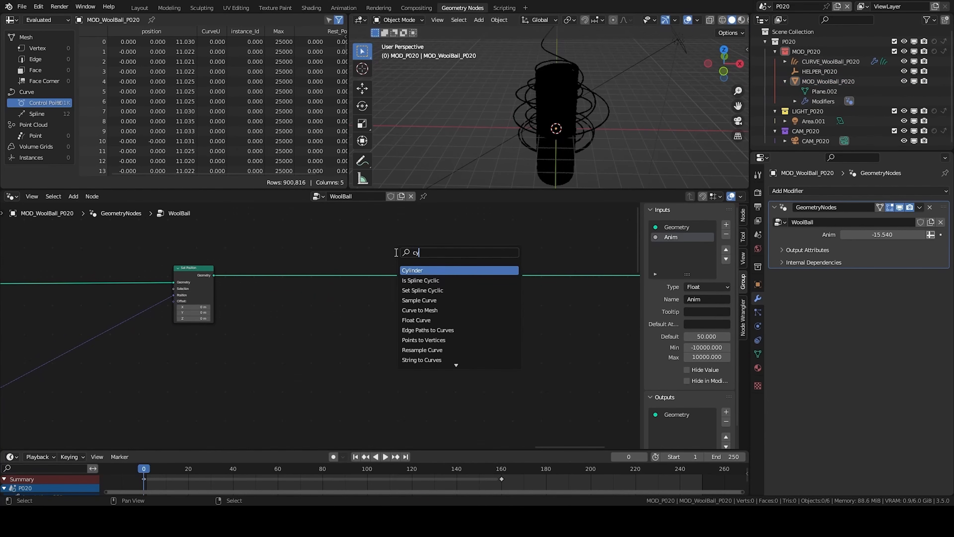
{"action": "key", "text": "Return"}
- Add a Join Geometry node and connect the cylinder's mesh into it
{"action": "type", "text": "join"}
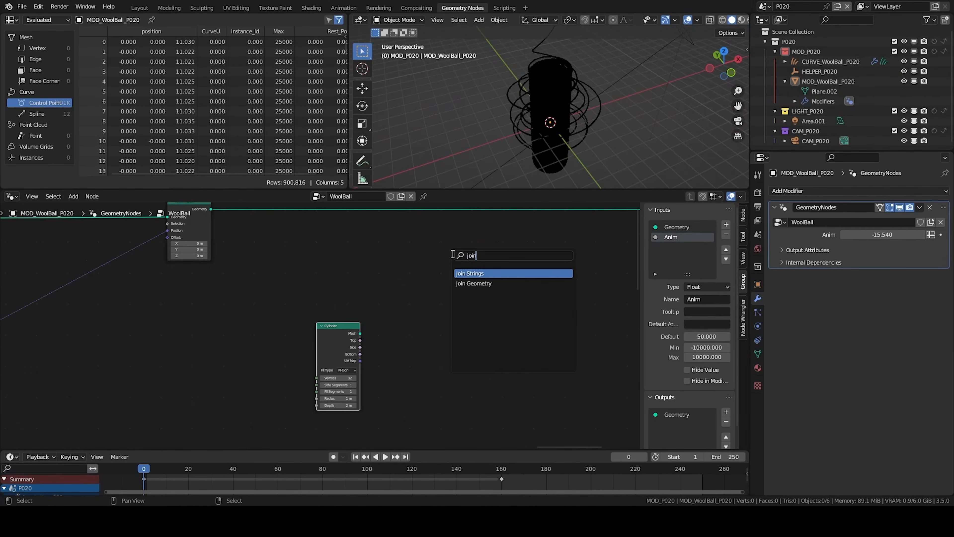
{"action": "key", "text": "Down"}
{"action": "key", "text": "Return"}
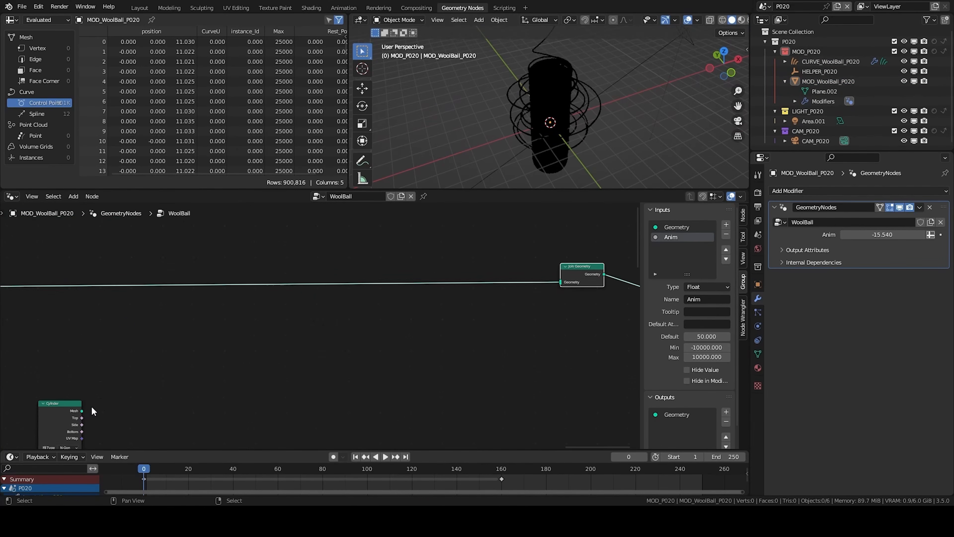
{"action": "left_click_drag", "start_coordinate": [82, 411], "coordinate": [560, 282]}
{"action": "middle_click_drag", "start_coordinate": [554, 124], "coordinate": [546, 130]}
{"action": "scroll", "coordinate": [489, 271], "scroll_direction": "up", "scroll_amount": 1}
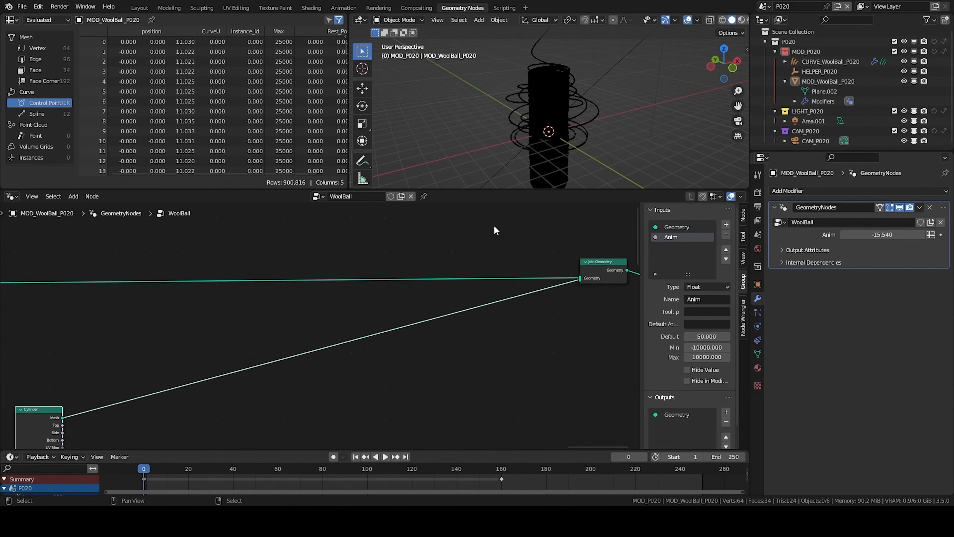
{"action": "middle_click_drag", "start_coordinate": [211, 392], "coordinate": [452, 293]}
{"action": "scroll", "coordinate": [316, 354], "scroll_direction": "up", "scroll_amount": 3}
{"action": "key", "text": "Return"}
{"action": "middle_click_drag", "start_coordinate": [505, 115], "coordinate": [485, 104]}
{"action": "scroll", "coordinate": [484, 105], "scroll_direction": "up", "scroll_amount": 1}
{"action": "scroll", "coordinate": [359, 347], "scroll_direction": "down", "scroll_amount": 1}
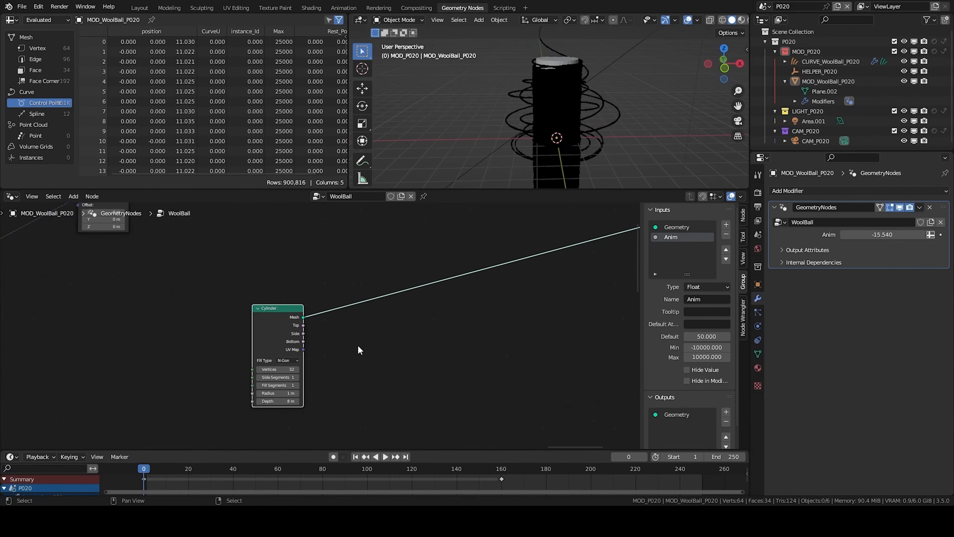
{"action": "scroll", "coordinate": [353, 330], "scroll_direction": "down", "scroll_amount": 1}
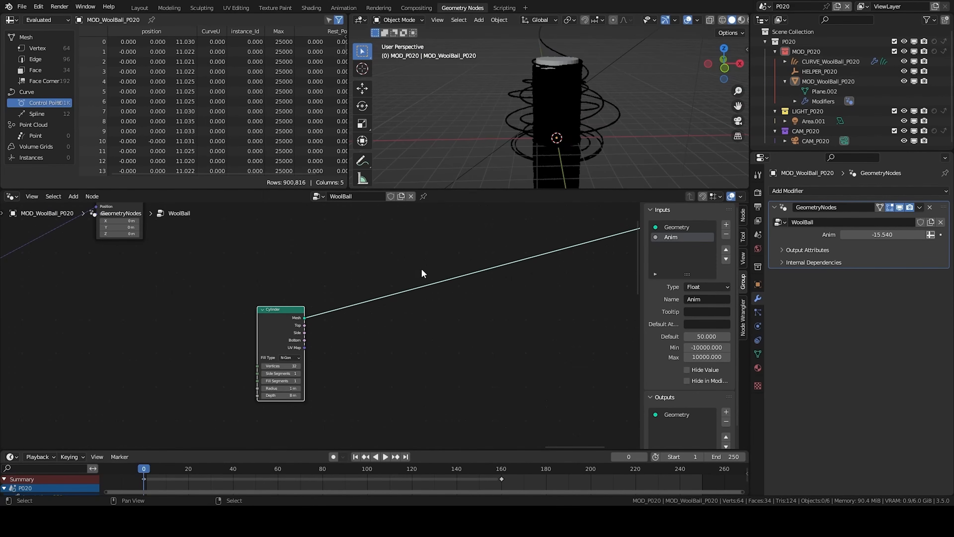
- Add a Boolean Math node set to Not, fed by the cylinder's Side output
{"action": "key", "text": "shift+a"}
{"action": "type", "text": "and"}
{"action": "key", "text": "Return"}
{"action": "left_click_drag", "start_coordinate": [304, 332], "coordinate": [351, 363]}
{"action": "left_click", "coordinate": [374, 355]}
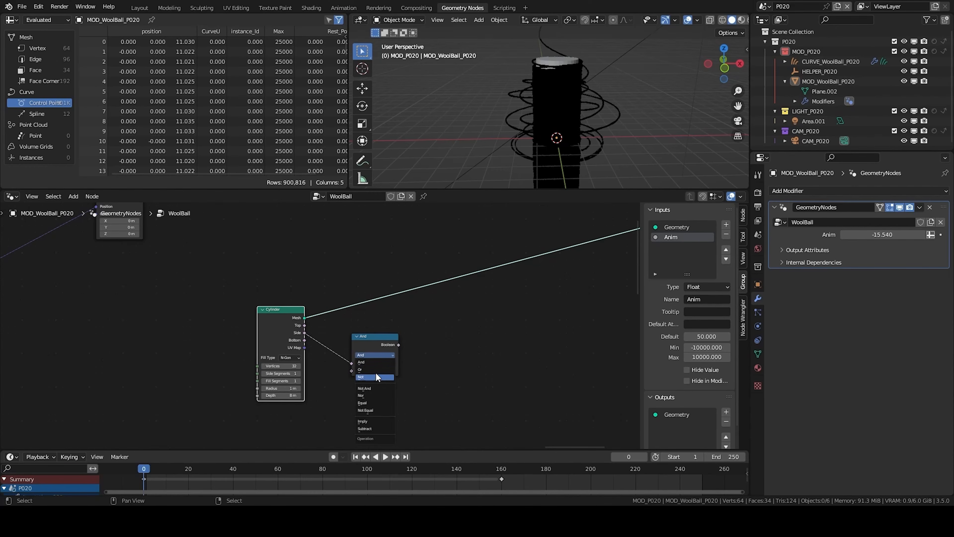
{"action": "left_click", "coordinate": [376, 376]}
- Insert an Extrude Mesh node after the cylinder, select with the Not output, and set Offset Scale to 0
{"action": "middle_click_drag", "start_coordinate": [469, 314], "coordinate": [400, 348]}
{"action": "key", "text": "shift+a"}
{"action": "type", "text": "extrud"}
{"action": "key", "text": "Return"}
{"action": "left_click", "coordinate": [378, 331]}
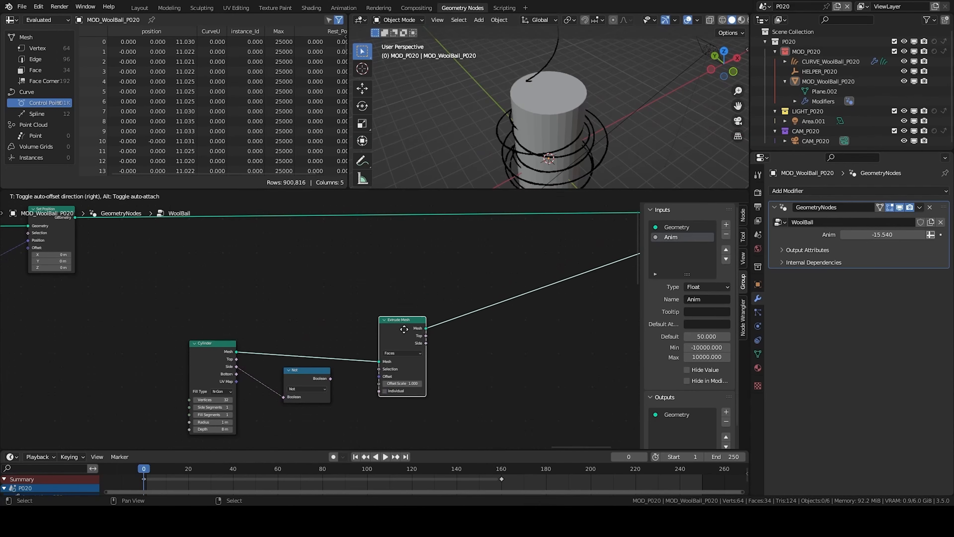
{"action": "left_click_drag", "start_coordinate": [330, 378], "coordinate": [377, 371]}
{"action": "left_click_drag", "start_coordinate": [384, 335], "coordinate": [382, 333]}
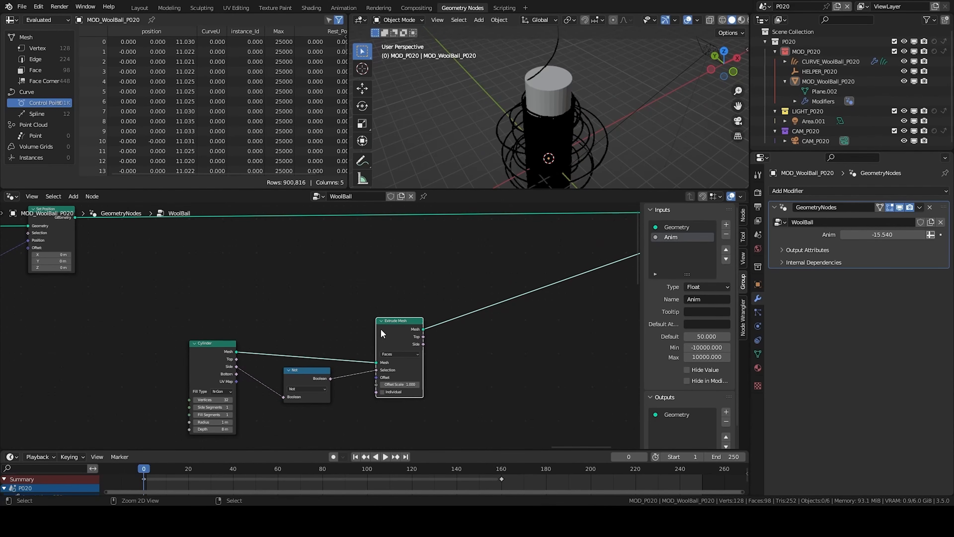
{"action": "type", "text": "0"}
{"action": "key", "text": "Return"}
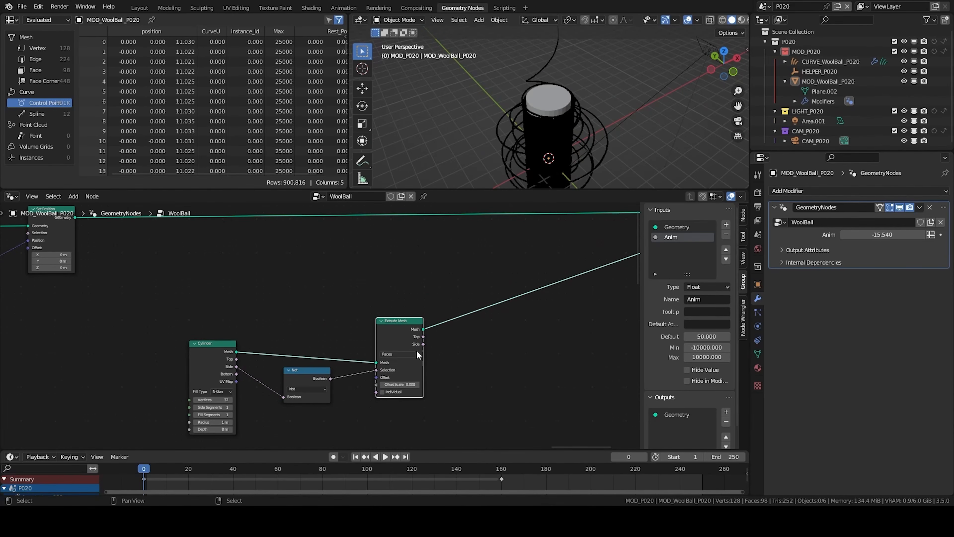
- Add a Scale Elements node after the Extrude Mesh, using its Top output as the selection
{"action": "middle_click_drag", "start_coordinate": [417, 351], "coordinate": [398, 351]}
{"action": "left_click_drag", "start_coordinate": [380, 331], "coordinate": [361, 320]}
{"action": "key", "text": "shift+a"}
{"action": "left_click", "coordinate": [425, 278]}
{"action": "type", "text": "sec"}
{"action": "key", "text": "BackSpace"}
{"action": "key", "text": "BackSpace"}
{"action": "key", "text": "BackSpace"}
{"action": "type", "text": "sca"}
{"action": "key", "text": "Return"}
{"action": "left_click", "coordinate": [406, 305]}
{"action": "left_click_drag", "start_coordinate": [385, 325], "coordinate": [414, 346]}
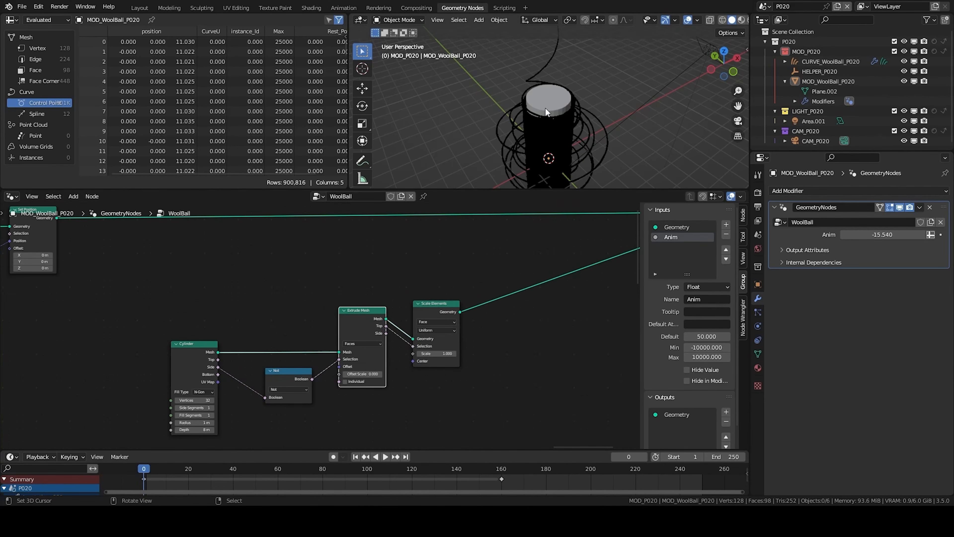
- Set the Scale Elements node's scale to about 0.8
{"action": "scroll", "coordinate": [535, 106], "scroll_direction": "up", "scroll_amount": 2}
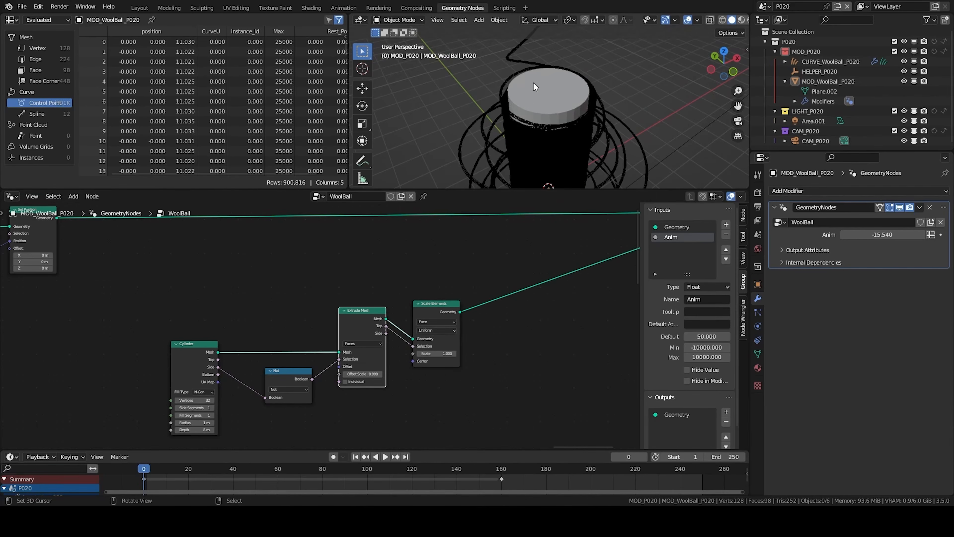
{"action": "left_click_drag", "start_coordinate": [439, 312], "coordinate": [433, 313]}
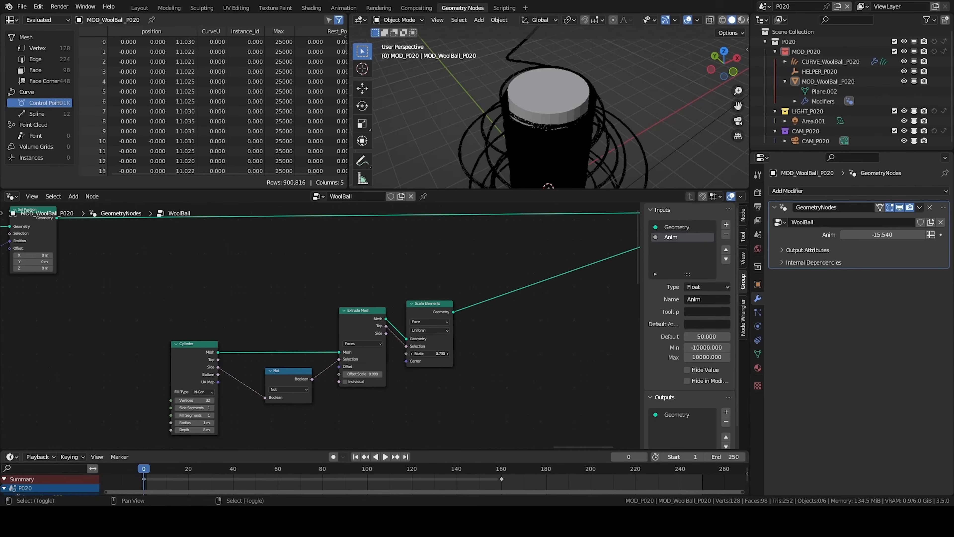
{"action": "scroll", "coordinate": [571, 97], "scroll_direction": "up", "scroll_amount": 6}
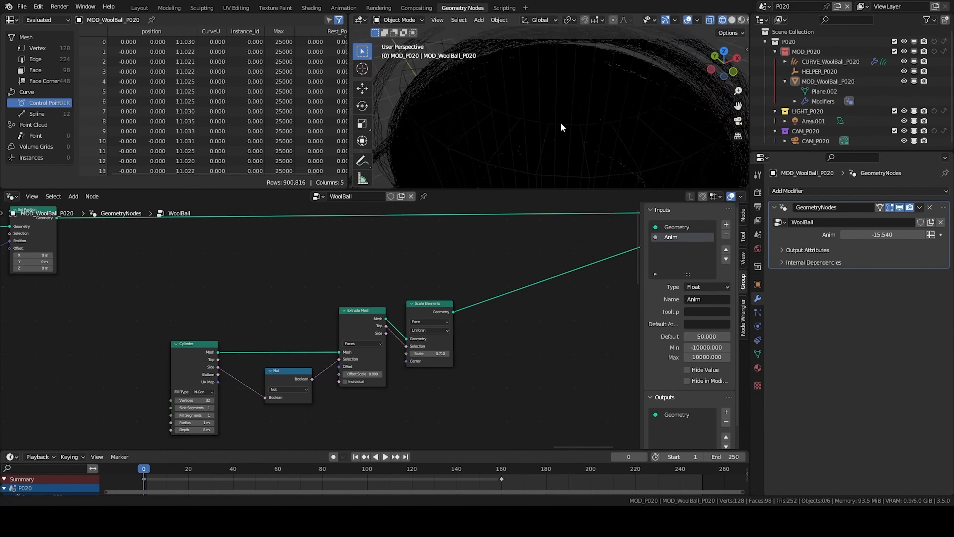
{"action": "scroll", "coordinate": [575, 79], "scroll_direction": "up", "scroll_amount": 4}
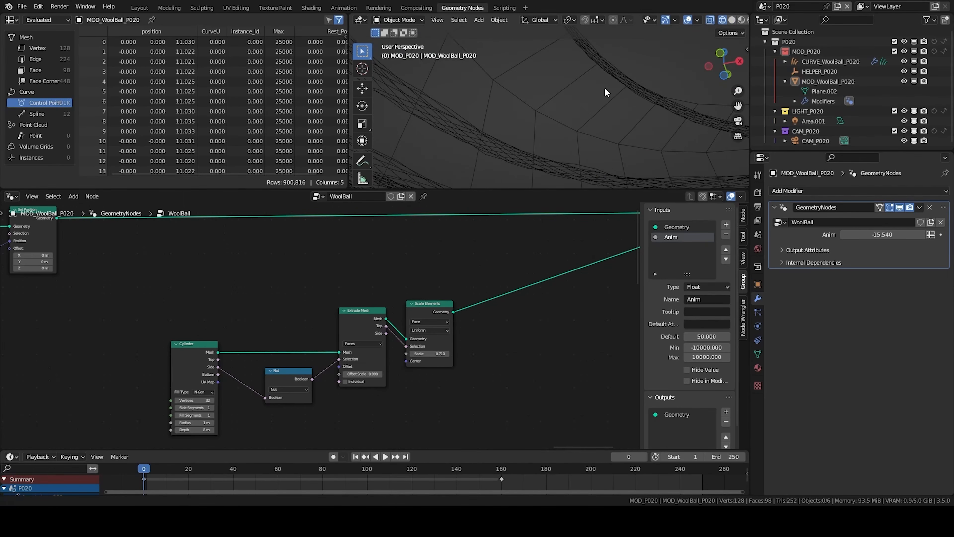
{"action": "scroll", "coordinate": [608, 88], "scroll_direction": "down", "scroll_amount": 3}
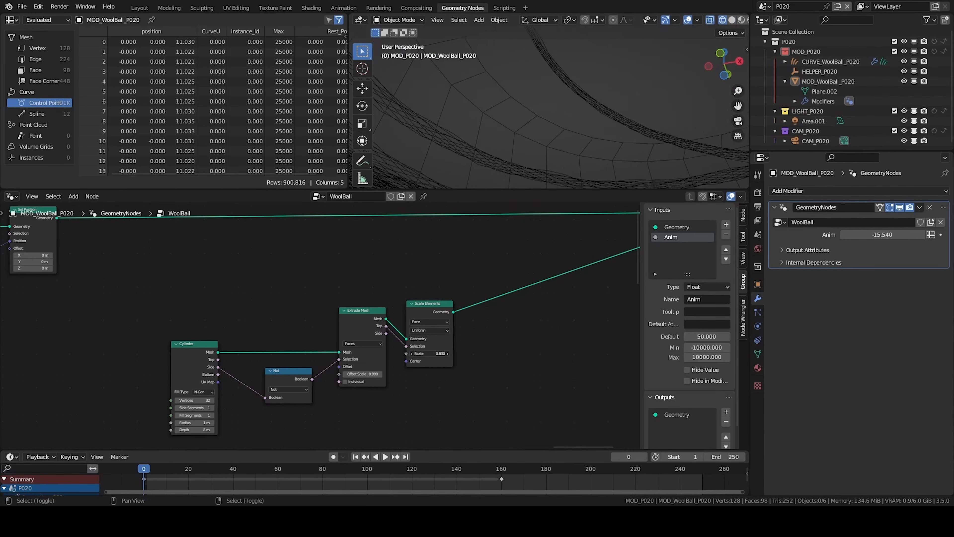
{"action": "scroll", "coordinate": [433, 350], "scroll_direction": "down", "scroll_amount": 3}
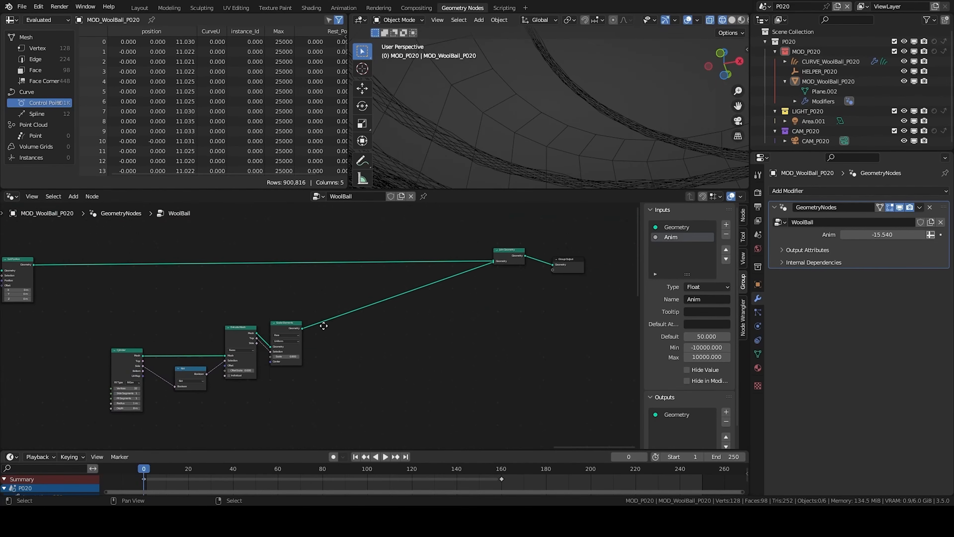
- Add a second Extrude Mesh node after Scale Elements, enable Individual, and set its Offset Scale to -0.3
{"action": "key", "text": "shift+a"}
{"action": "type", "text": "extrud"}
{"action": "key", "text": "Return"}
{"action": "left_click", "coordinate": [339, 325]}
{"action": "scroll", "coordinate": [165, 363], "scroll_direction": "up", "scroll_amount": 2}
{"action": "left_click_drag", "start_coordinate": [315, 326], "coordinate": [409, 352]}
{"action": "middle_click_drag", "start_coordinate": [602, 68], "coordinate": [537, 139]}
{"action": "key", "text": "z"}
{"action": "left_click", "coordinate": [565, 102]}
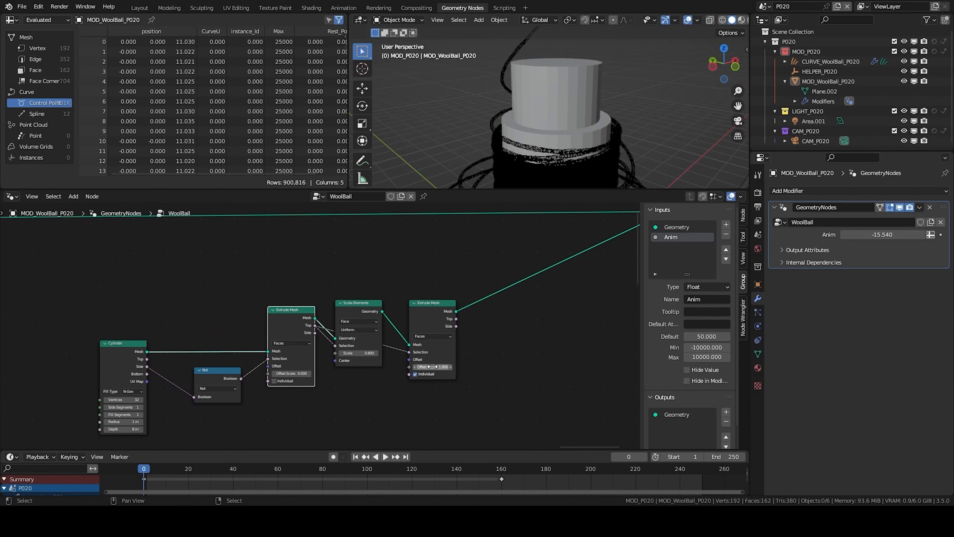
{"action": "type", "text": ".2"}
{"action": "key", "text": "Return"}
{"action": "middle_click_drag", "start_coordinate": [514, 349], "coordinate": [456, 342]}
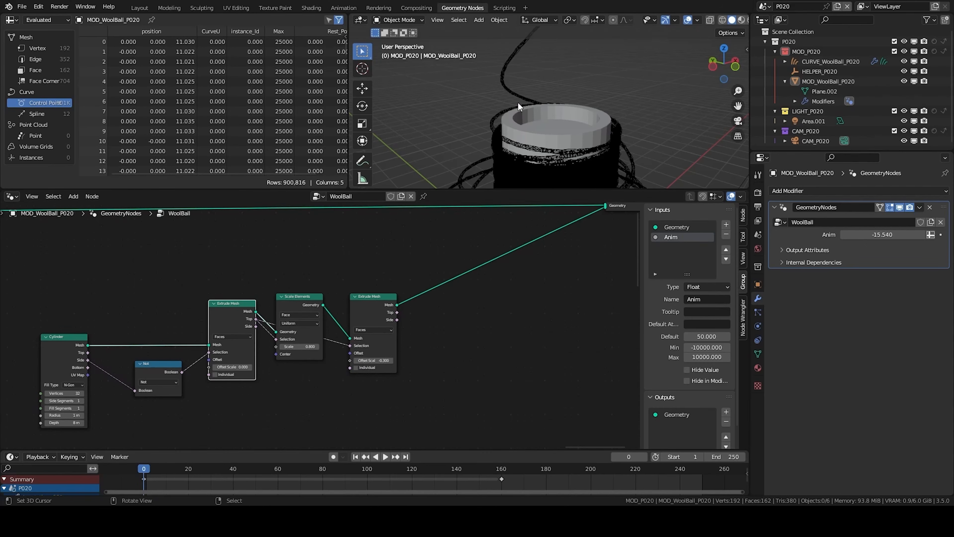
- Add an Edge Angle node below the extrusion nodes
{"action": "middle_click_drag", "start_coordinate": [518, 107], "coordinate": [581, 146]}
{"action": "middle_click_drag", "start_coordinate": [327, 296], "coordinate": [390, 249]}
{"action": "key", "text": "shift+a"}
{"action": "type", "text": "edge"}
{"action": "key", "text": "Return"}
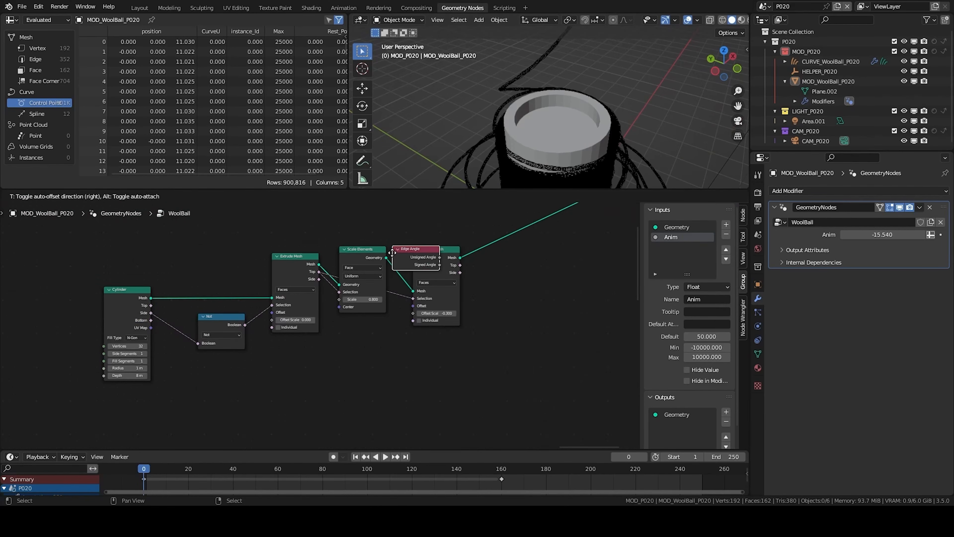
{"action": "left_click", "coordinate": [429, 378]}
{"action": "middle_click_drag", "start_coordinate": [588, 148], "coordinate": [584, 76], "text": "shift"}
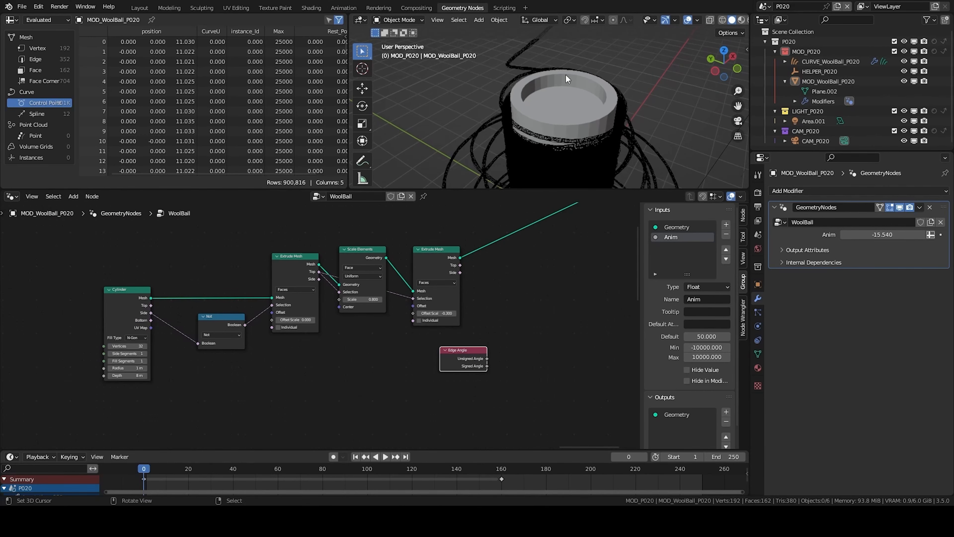
- Add a Math node set to Greater Than and feed it the Edge Angle's Unsigned Angle
{"action": "middle_click_drag", "start_coordinate": [464, 289], "coordinate": [457, 291]}
{"action": "key", "text": "q"}
{"action": "left_click", "coordinate": [523, 282]}
{"action": "left_click", "coordinate": [511, 363]}
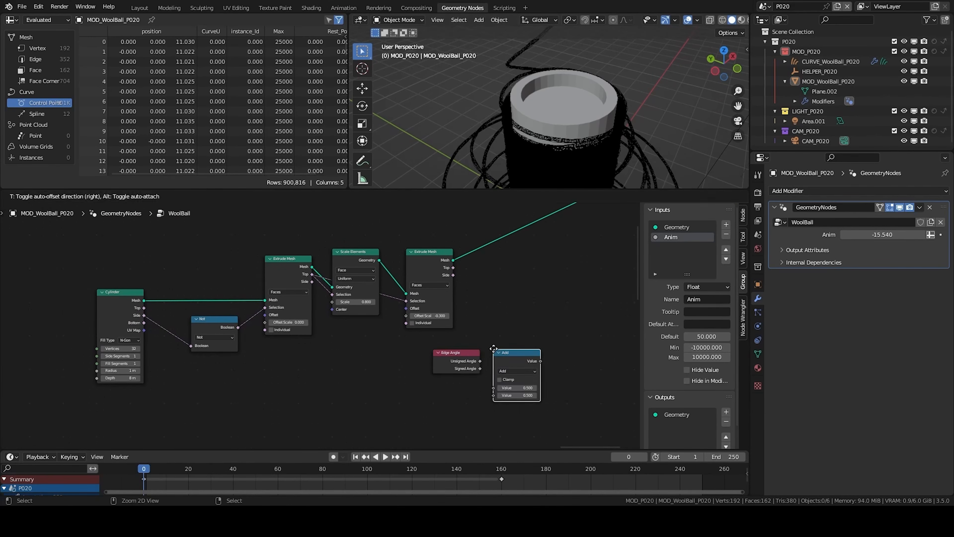
{"action": "left_click", "coordinate": [514, 370]}
{"action": "left_click", "coordinate": [560, 412]}
{"action": "left_click_drag", "start_coordinate": [480, 361], "coordinate": [493, 383]}
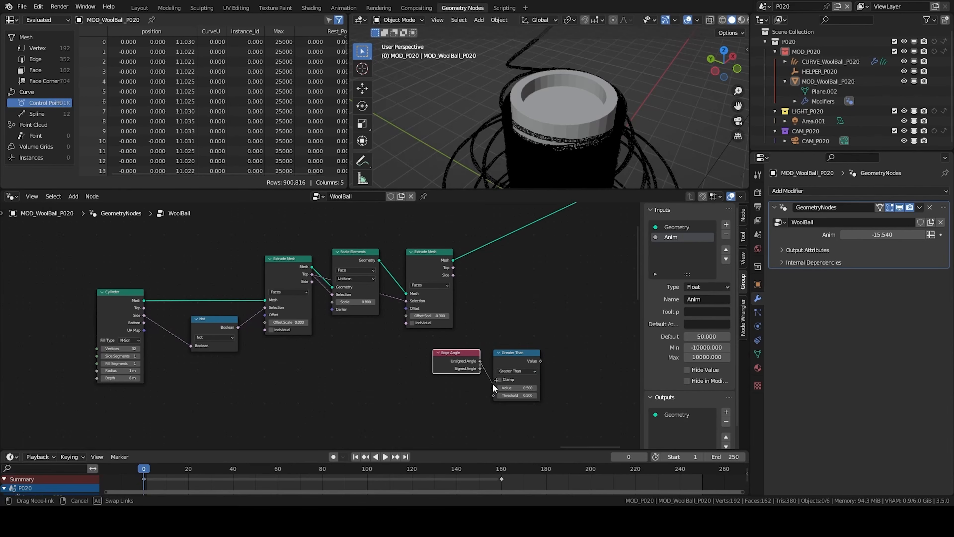
- Insert a Split Edges node before the Join Geometry, using the Greater Than result as its selection
{"action": "key", "text": "shift+a"}
{"action": "type", "text": "s"}
{"action": "type", "text": "se"}
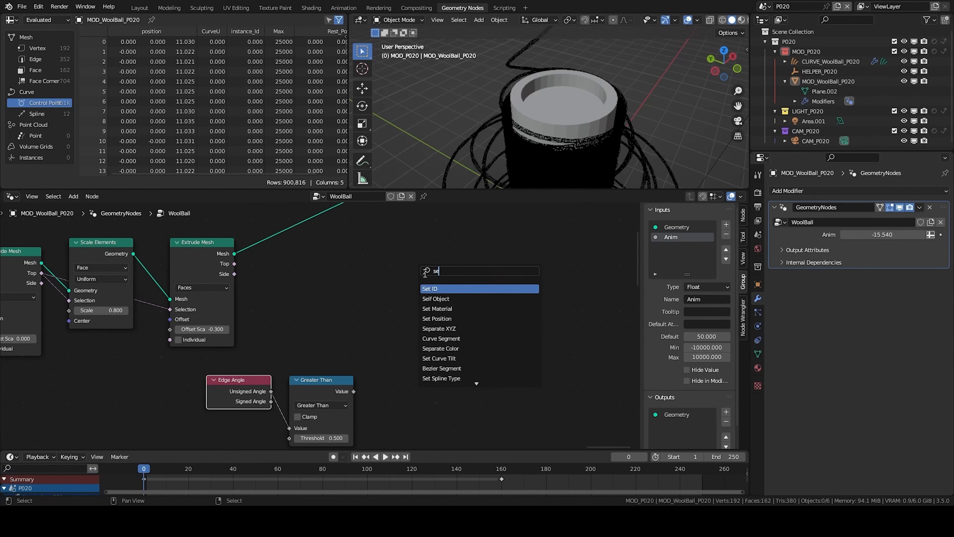
{"action": "key", "text": "BackSpace"}
{"action": "key", "text": "BackSpace"}
{"action": "type", "text": "spl"}
{"action": "key", "text": "Return"}
{"action": "left_click", "coordinate": [265, 221]}
{"action": "left_click_drag", "start_coordinate": [306, 236], "coordinate": [517, 246]}
{"action": "left_click_drag", "start_coordinate": [354, 391], "coordinate": [466, 266]}
{"action": "scroll", "coordinate": [477, 271], "scroll_direction": "down", "scroll_amount": 5}
{"action": "middle_click_drag", "start_coordinate": [530, 293], "coordinate": [305, 427]}
{"action": "left_click_drag", "start_coordinate": [275, 270], "coordinate": [512, 351]}
{"action": "key", "text": "g"}
{"action": "left_click", "coordinate": [585, 337]}
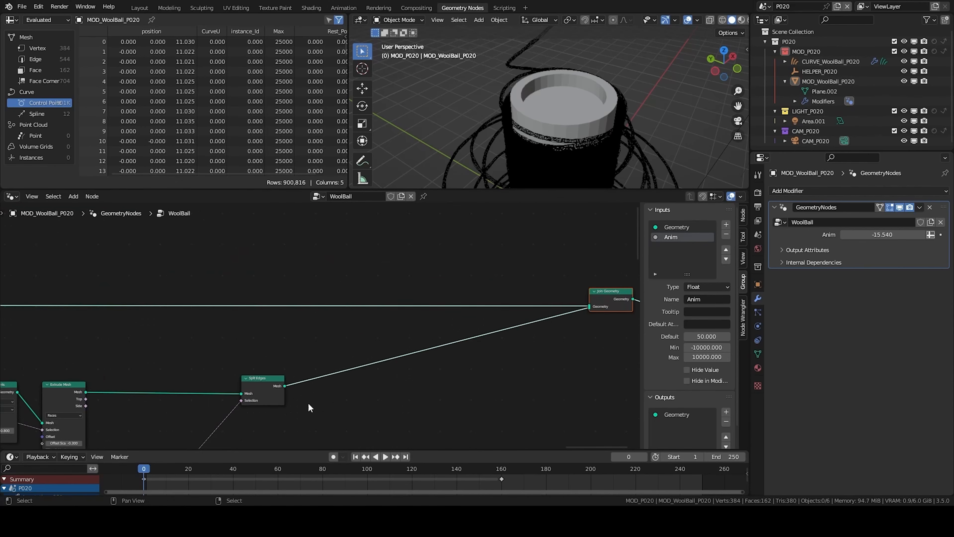
- Insert a Set Shade Smooth node between the Split Edges node and the Join Geometry
{"action": "left_click", "coordinate": [355, 397]}
{"action": "middle_click_drag", "start_coordinate": [297, 364], "coordinate": [412, 315]}
{"action": "key", "text": "shift+a"}
{"action": "key", "text": "s"}
{"action": "type", "text": "set shad"}
{"action": "key", "text": "Return"}
{"action": "left_click", "coordinate": [420, 327]}
{"action": "left_click", "coordinate": [467, 254]}
{"action": "middle_click_drag", "start_coordinate": [534, 153], "coordinate": [656, 134]}
- Create two materials on the WoolBall object, named Cotton and Steel
{"action": "left_click", "coordinate": [758, 368]}
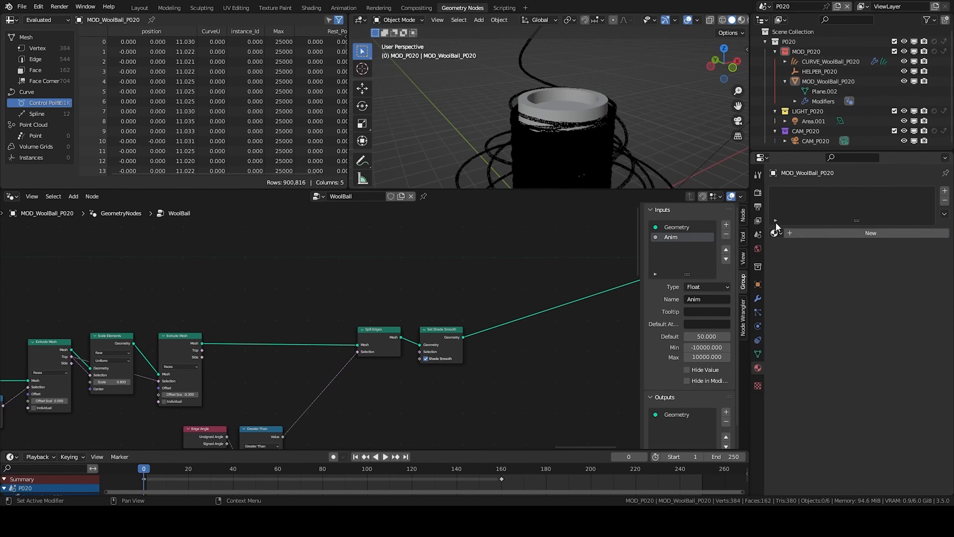
{"action": "left_click", "coordinate": [600, 112]}
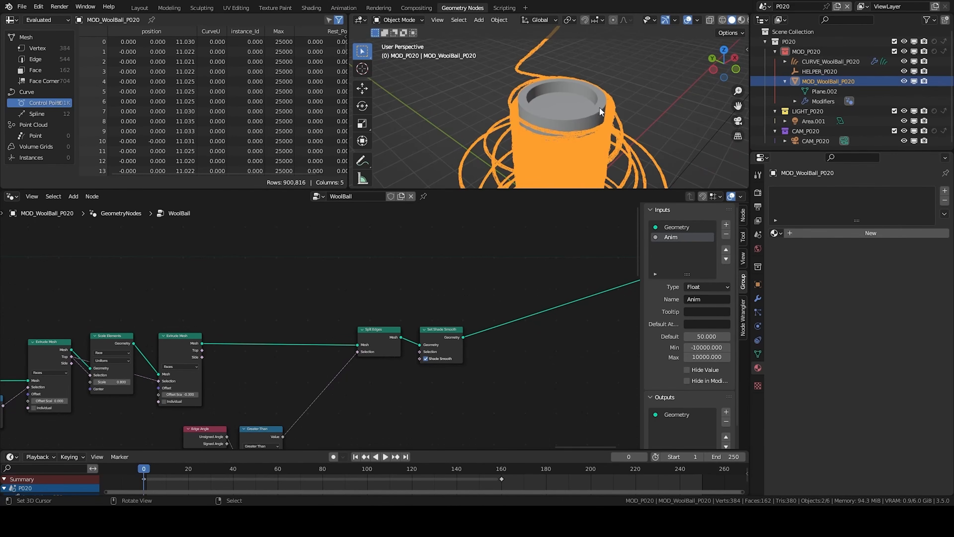
{"action": "left_click", "coordinate": [832, 233]}
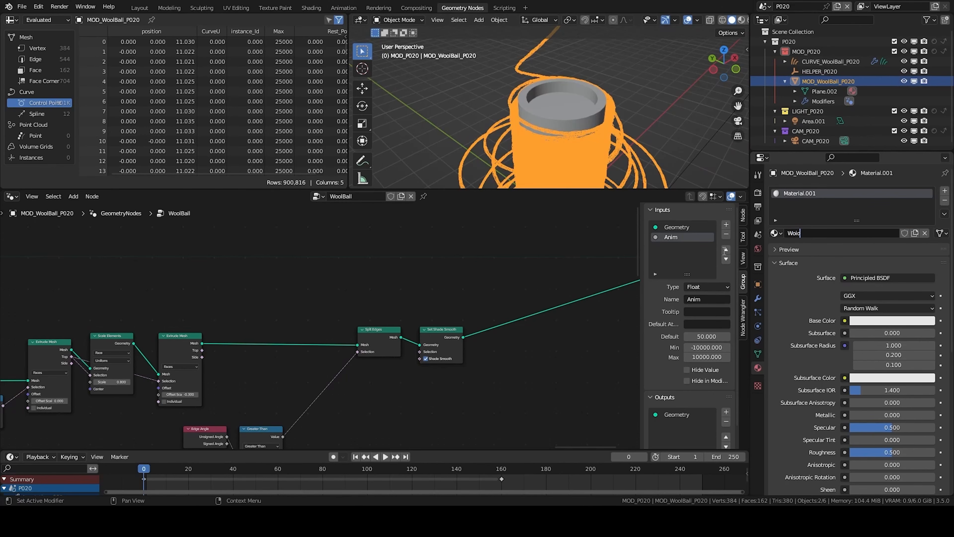
{"action": "left_click", "coordinate": [944, 190]}
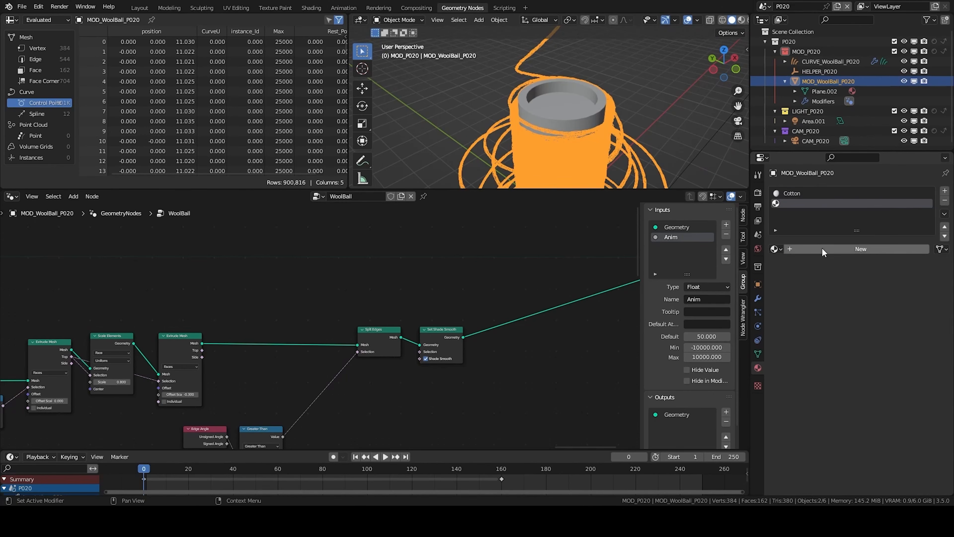
{"action": "left_click", "coordinate": [824, 251]}
{"action": "double_click", "coordinate": [813, 251]}
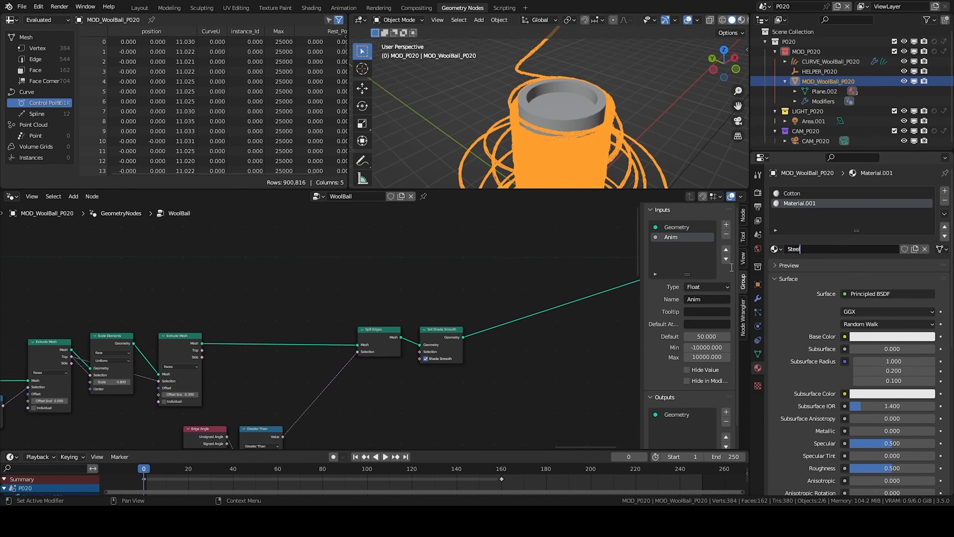
{"action": "key", "text": "Return"}
- Add a Set Material node using Cotton on the curves branch before the Join Geometry
{"action": "scroll", "coordinate": [357, 298], "scroll_direction": "right", "scroll_amount": 5, "text": "ctrl"}
{"action": "key", "text": "shift+a"}
{"action": "type", "text": "set"}
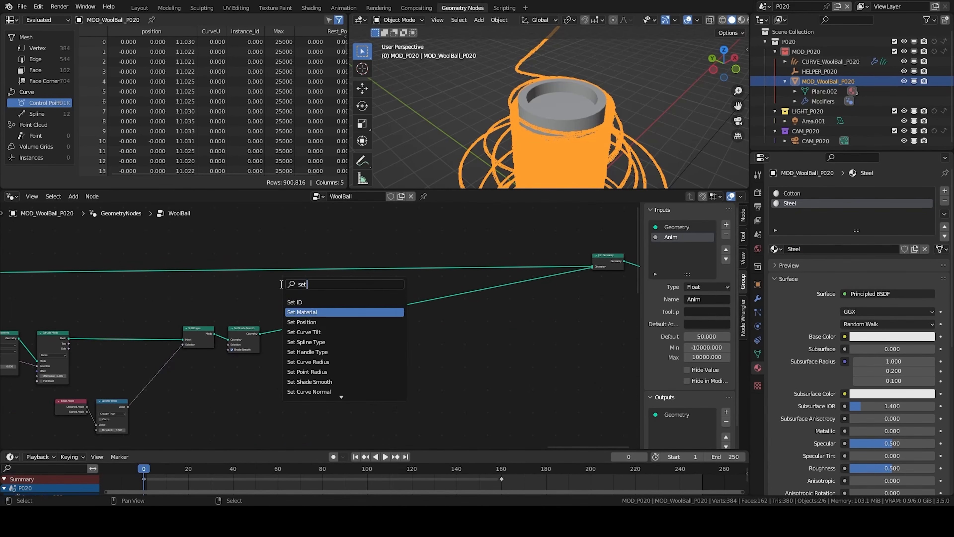
{"action": "left_click", "coordinate": [302, 312]}
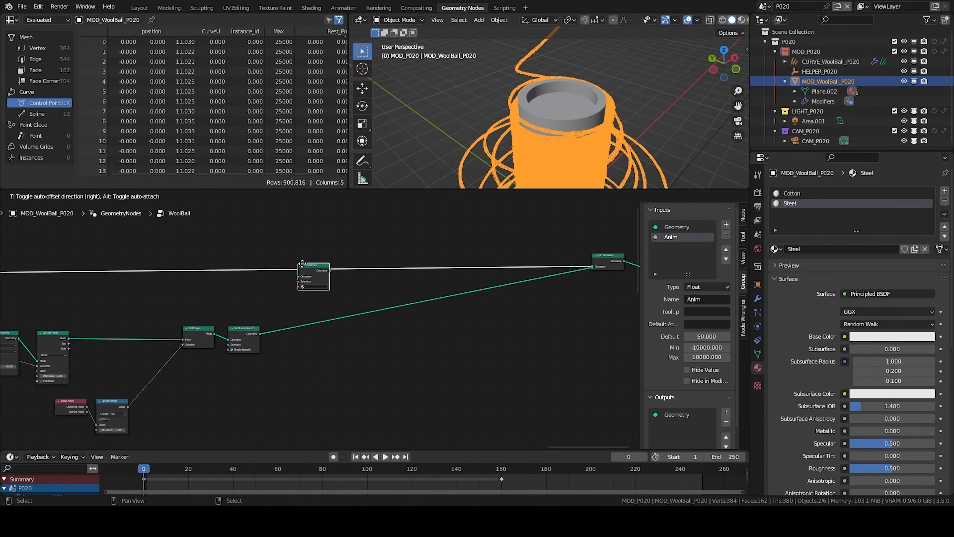
{"action": "left_click", "coordinate": [306, 268]}
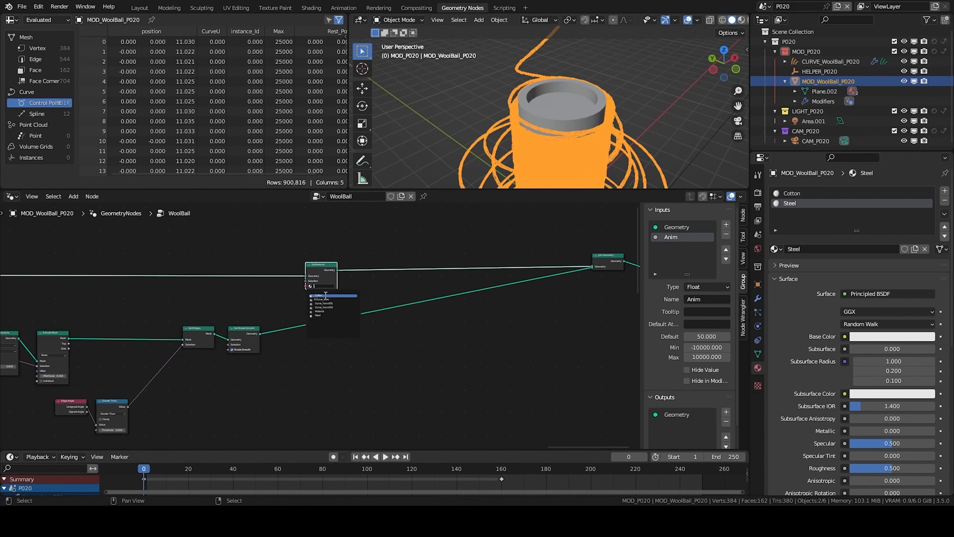
{"action": "scroll", "coordinate": [332, 302], "scroll_direction": "up", "scroll_amount": 3}
- Duplicate the Set Material node after Set Shade Smooth and set its material to Steel
{"action": "key", "text": "shift+d"}
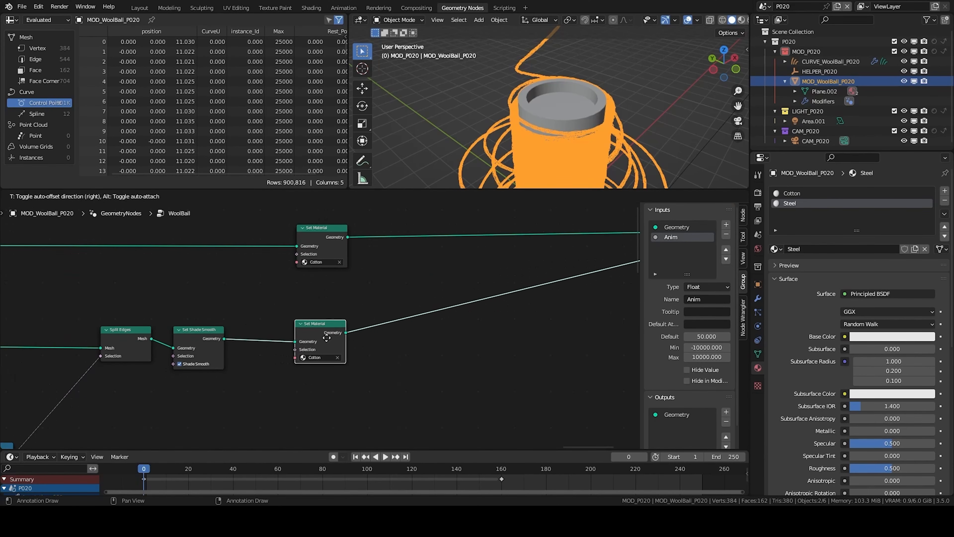
{"action": "left_click", "coordinate": [323, 358]}
{"action": "left_click", "coordinate": [316, 356]}
{"action": "left_click", "coordinate": [317, 404]}
- Preview the animation and delete the existing Anim keyframes
{"action": "key", "text": "alt+a"}
{"action": "scroll", "coordinate": [590, 139], "scroll_direction": "down", "scroll_amount": 3}
{"action": "mouse_move", "coordinate": [590, 138]}
{"action": "middle_mouse_down"}
{"action": "mouse_move", "coordinate": [615, 160]}
{"action": "mouse_move", "coordinate": [598, 138]}
{"action": "middle_mouse_up"}
{"action": "scroll", "coordinate": [139, 261], "scroll_direction": "down", "scroll_amount": 1}
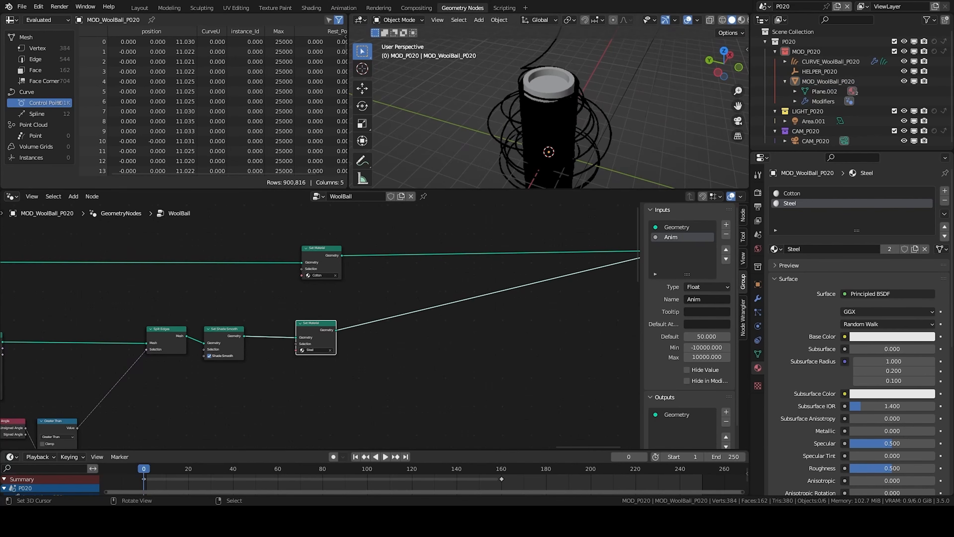
{"action": "scroll", "coordinate": [560, 135], "scroll_direction": "down", "scroll_amount": 3}
{"action": "middle_click_drag", "start_coordinate": [560, 136], "coordinate": [558, 126]}
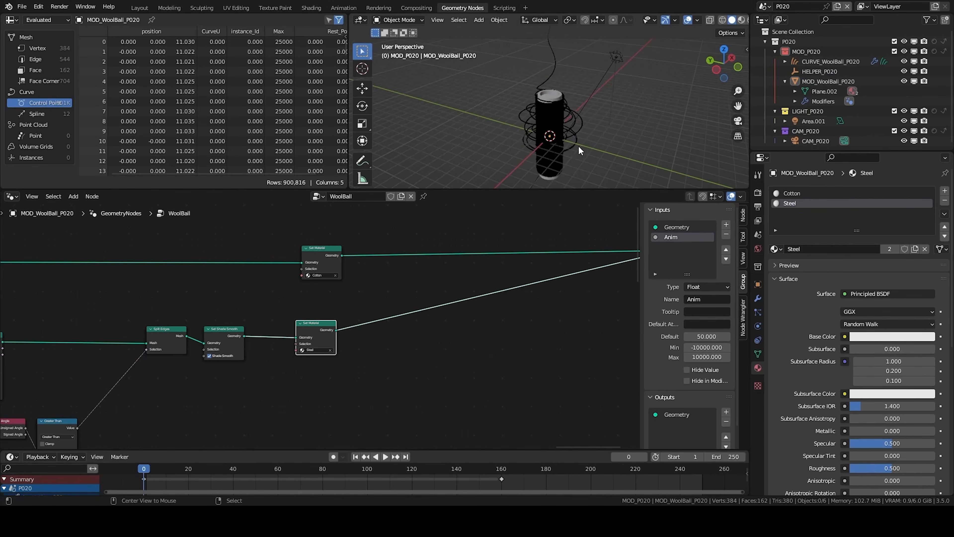
{"action": "right_click", "coordinate": [556, 128]}
{"action": "key", "text": "x"}
{"action": "left_click", "coordinate": [161, 475]}
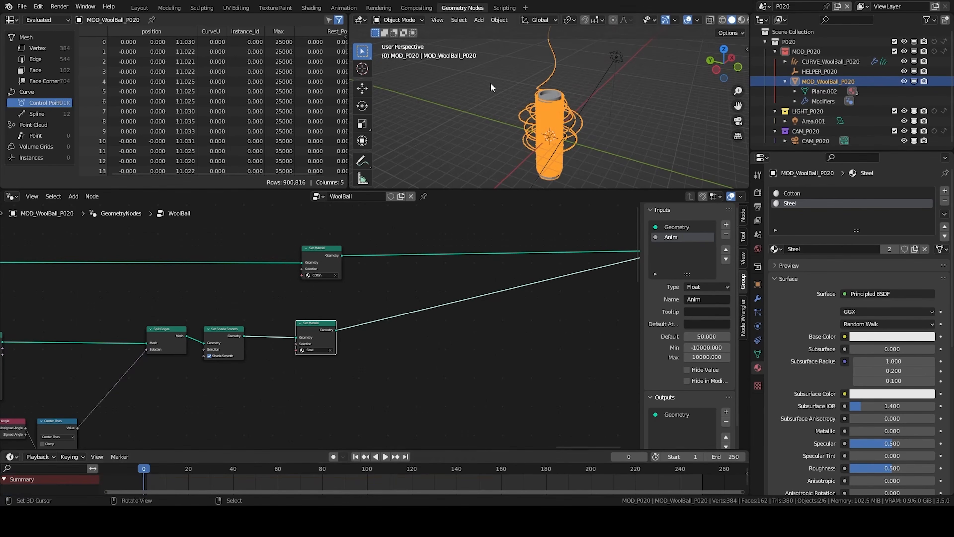
- Set the modifier's Anim value to -49.5 and keyframe it at frame 0
{"action": "left_click", "coordinate": [757, 299]}
{"action": "left_click_drag", "start_coordinate": [877, 235], "coordinate": [840, 235]}
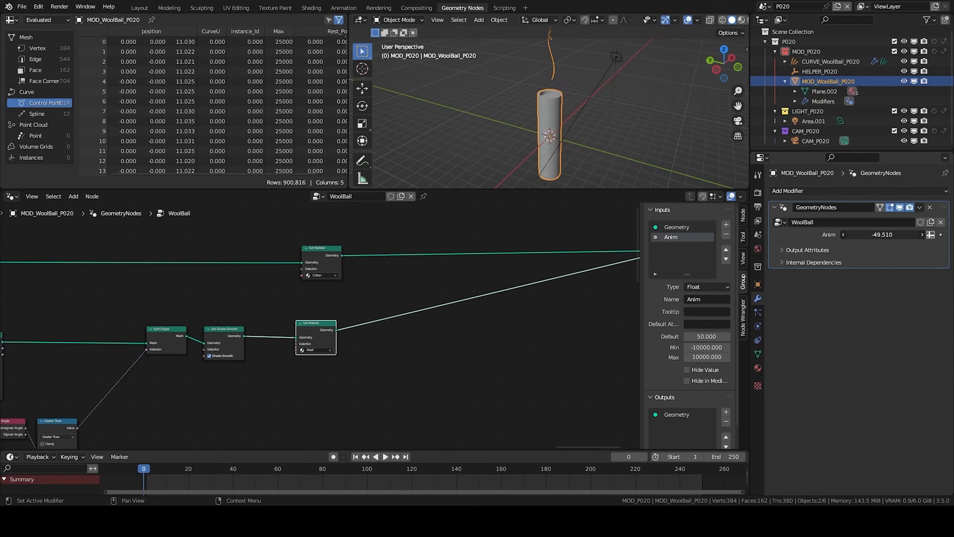
{"action": "key", "text": "i"}
- Set Anim to 1.032 and keyframe it at frame 251
{"action": "left_click_drag", "start_coordinate": [470, 449], "coordinate": [475, 420]}
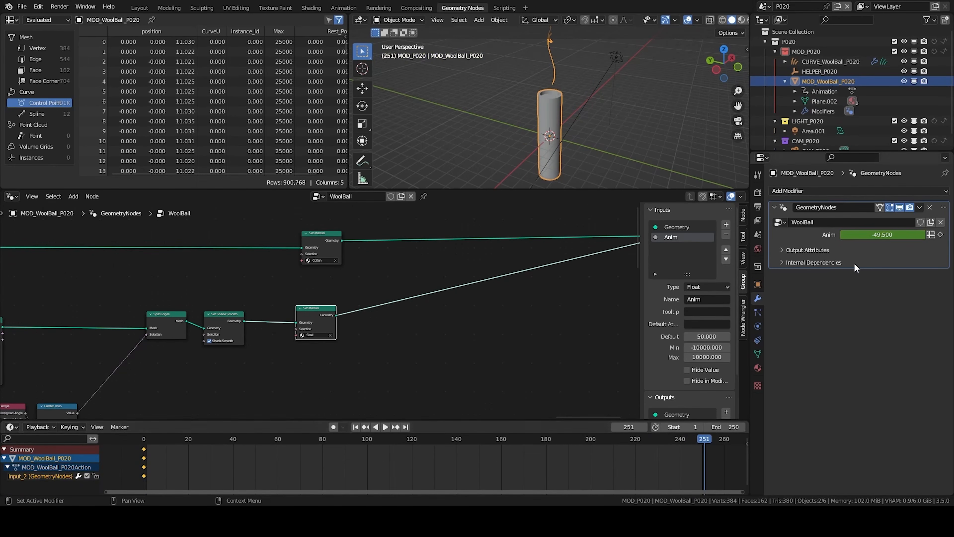
{"action": "left_click_drag", "start_coordinate": [882, 235], "coordinate": [920, 235]}
{"action": "key", "text": "i"}
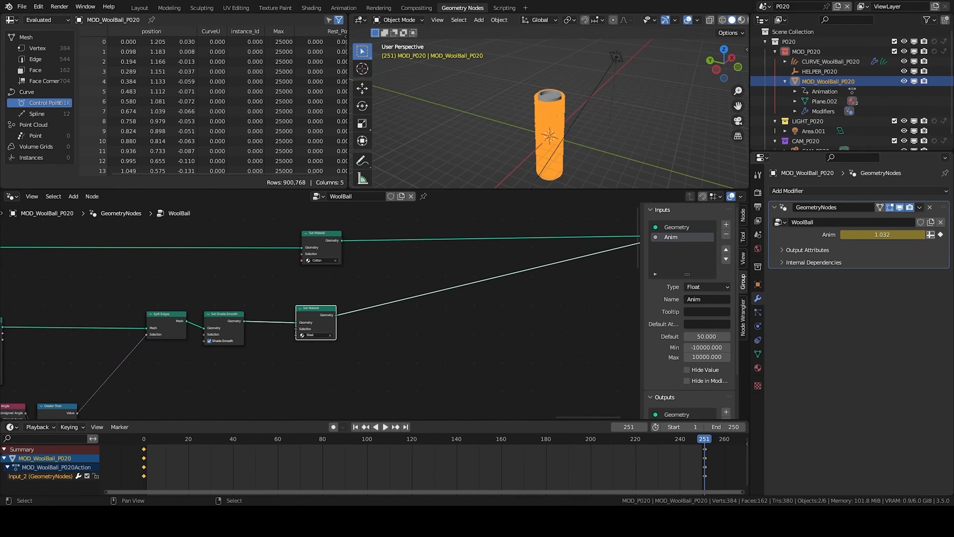
- Open the Graph Editor and duplicate the starting Anim keyframe to frame 59
{"action": "left_click", "coordinate": [11, 196]}
{"action": "left_click", "coordinate": [141, 246]}
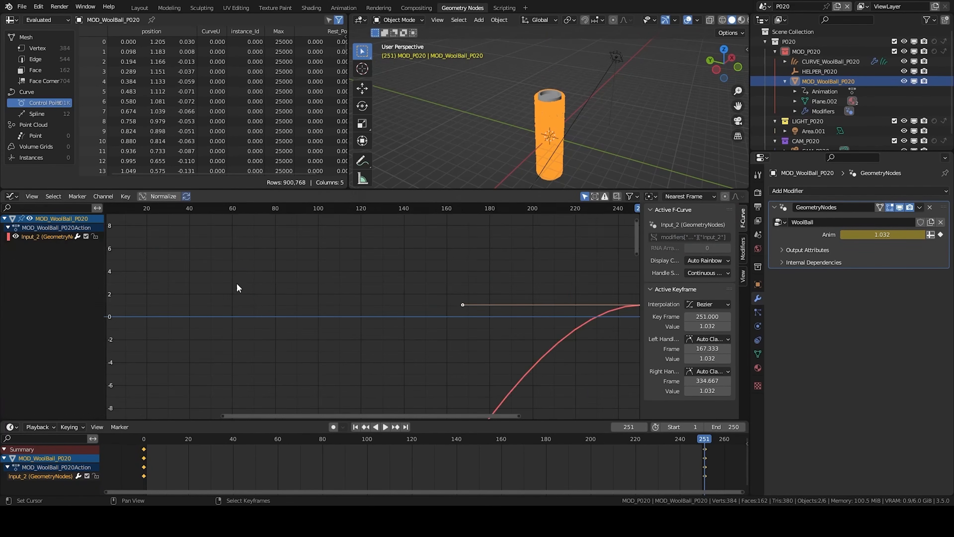
{"action": "middle_click_drag", "start_coordinate": [237, 283], "coordinate": [398, 316], "text": "ctrl"}
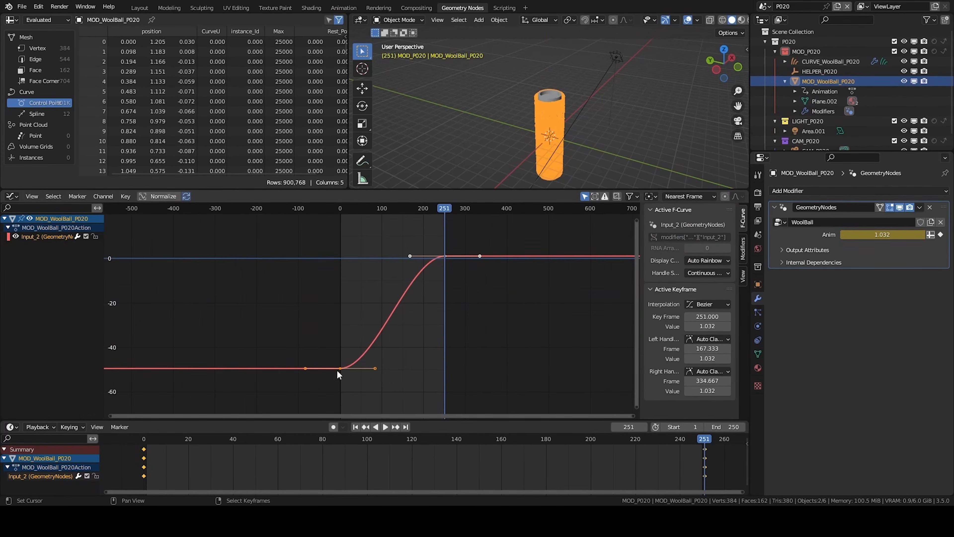
{"action": "key", "text": "shift+d"}
{"action": "key", "text": "x"}
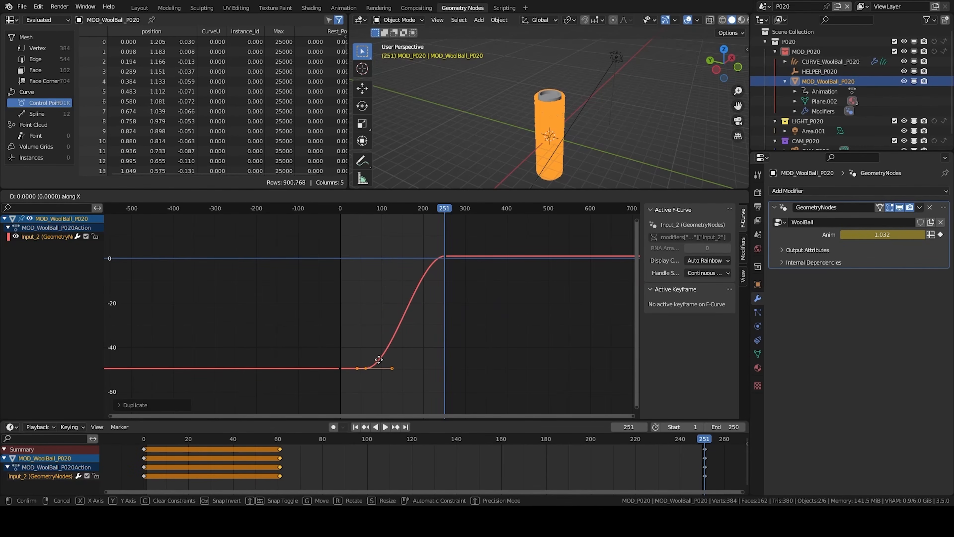
{"action": "left_click", "coordinate": [372, 360]}
{"action": "key", "text": "Home"}
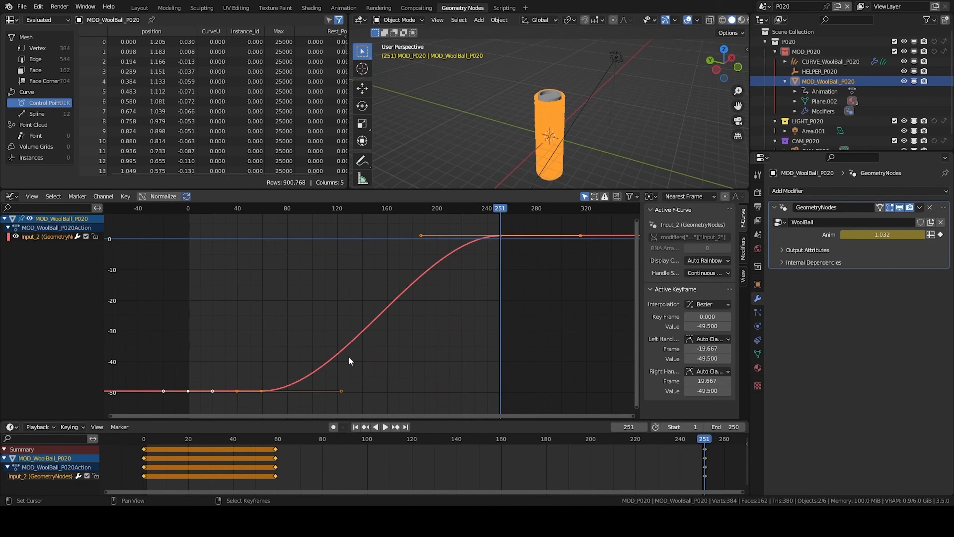
- Duplicate the ending Anim keyframe to frame 200
{"action": "left_click_drag", "start_coordinate": [494, 238], "coordinate": [443, 241]}
{"action": "key", "text": "g"}
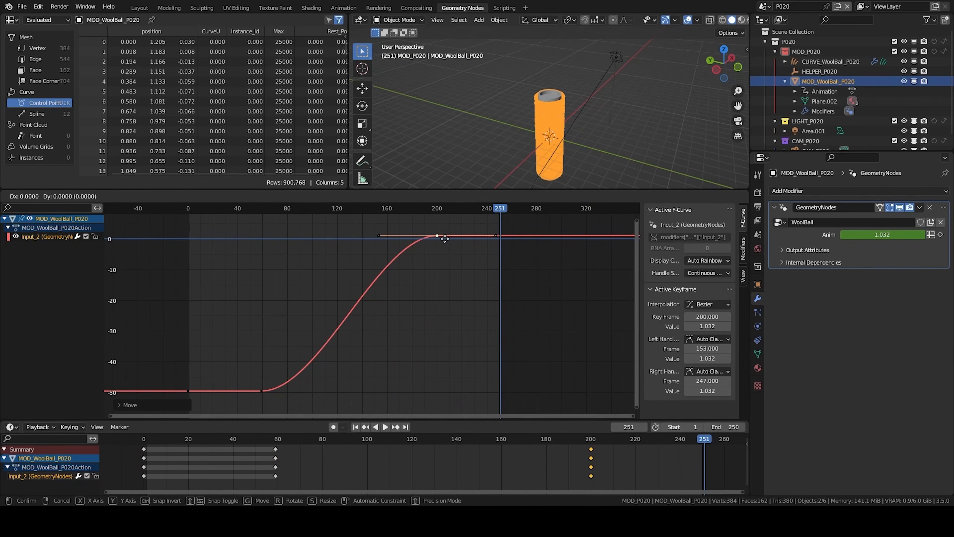
{"action": "key", "text": "x"}
{"action": "left_click", "coordinate": [499, 241]}
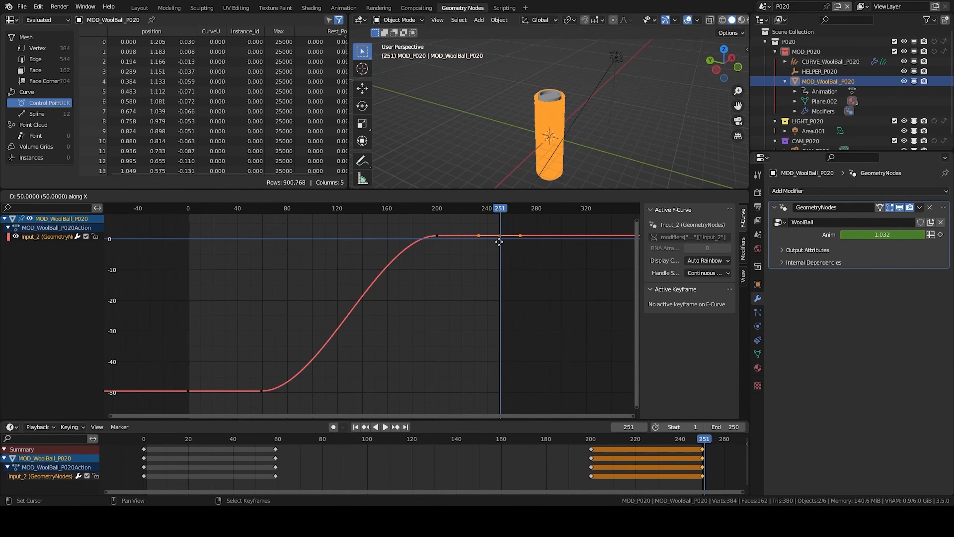
- Move the frame-200 keyframe slightly down in value
{"action": "left_click", "coordinate": [437, 236]}
{"action": "key", "text": "g"}
{"action": "key", "text": "y"}
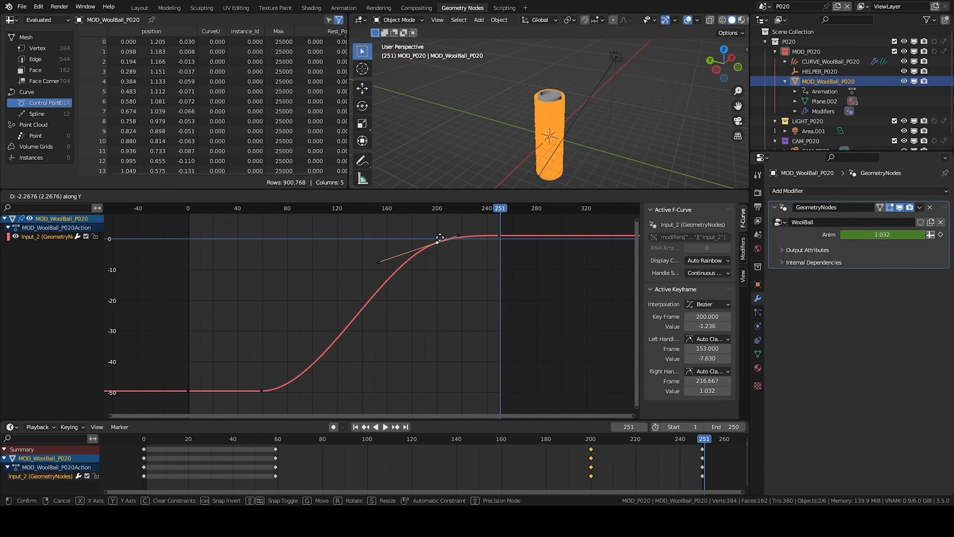
{"action": "left_click", "coordinate": [440, 235]}
{"action": "left_click", "coordinate": [423, 227]}
- Play back the animation to check the Anim curve's easing
{"action": "key", "text": "space"}
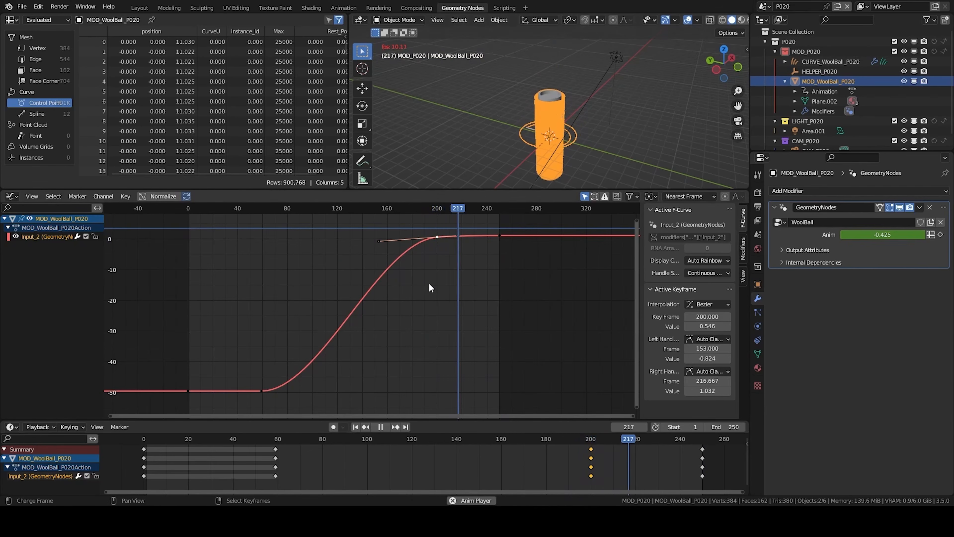
{"action": "key", "text": "space"}
{"action": "middle_click_drag", "start_coordinate": [358, 323], "coordinate": [417, 304]}
{"action": "left_click_drag", "start_coordinate": [323, 357], "coordinate": [264, 352]}
{"action": "key", "text": "space"}
- Raise the frame-59 keyframe's value slightly and play the animation
{"action": "key", "text": "space"}
{"action": "right_click", "coordinate": [322, 370]}
{"action": "key", "text": "g"}
{"action": "key", "text": "y"}
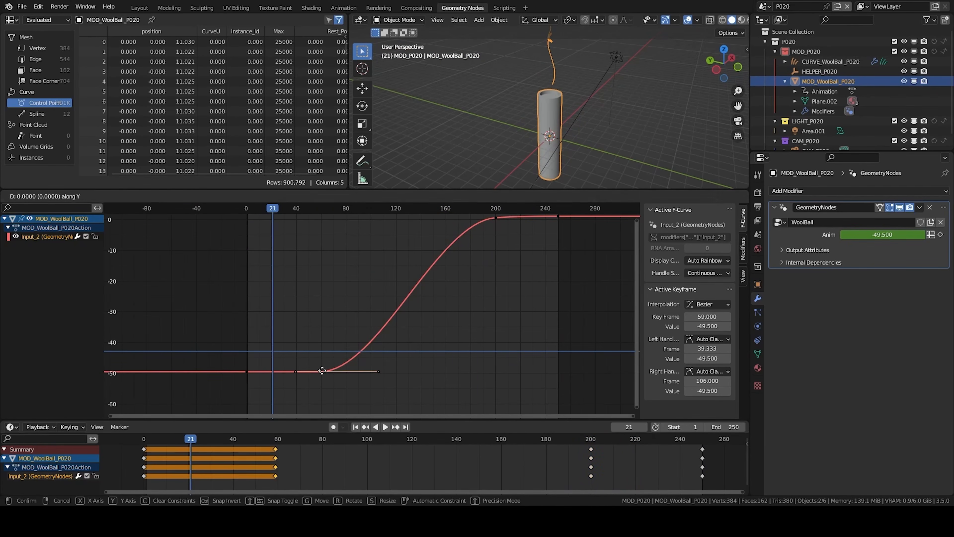
{"action": "left_click", "coordinate": [328, 315]}
{"action": "key", "text": "space"}
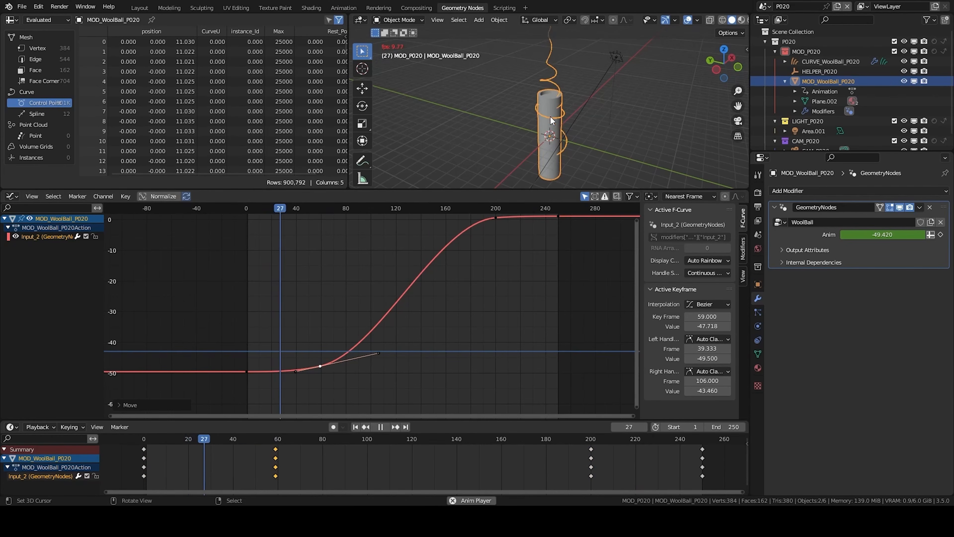